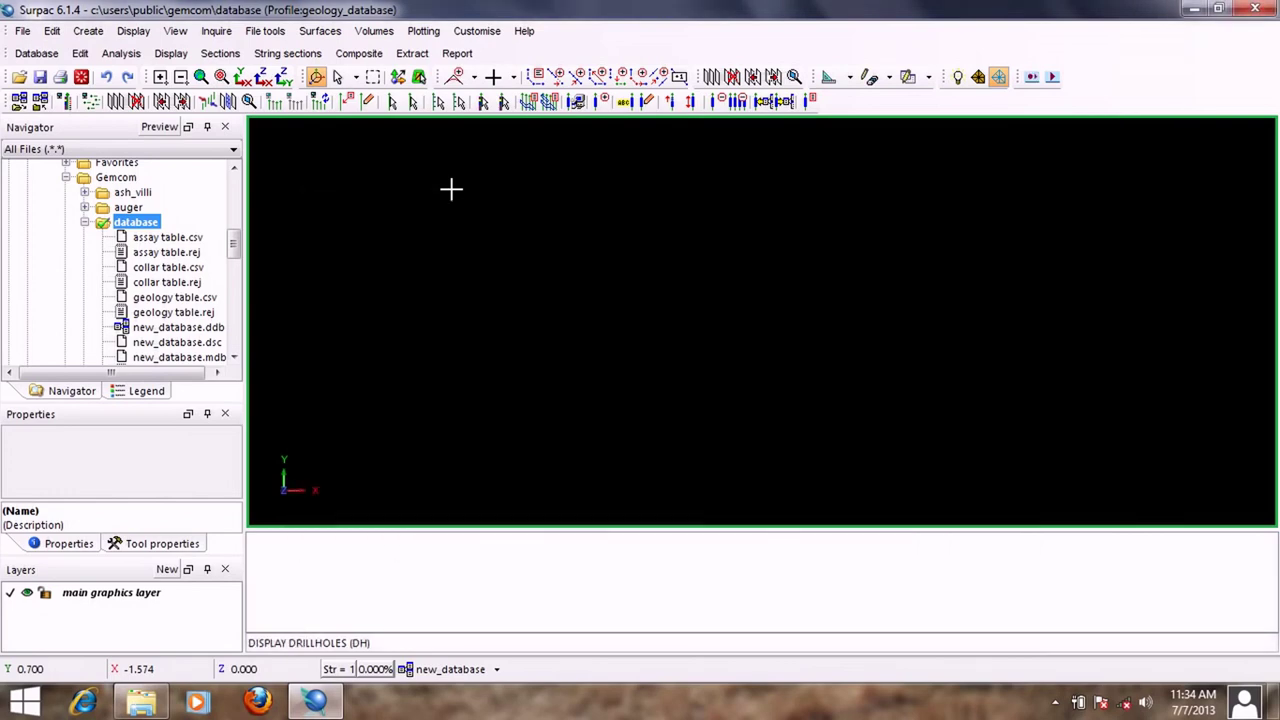
Step: Run the DH command to open the drillhole display settings
triple_click(405, 643)
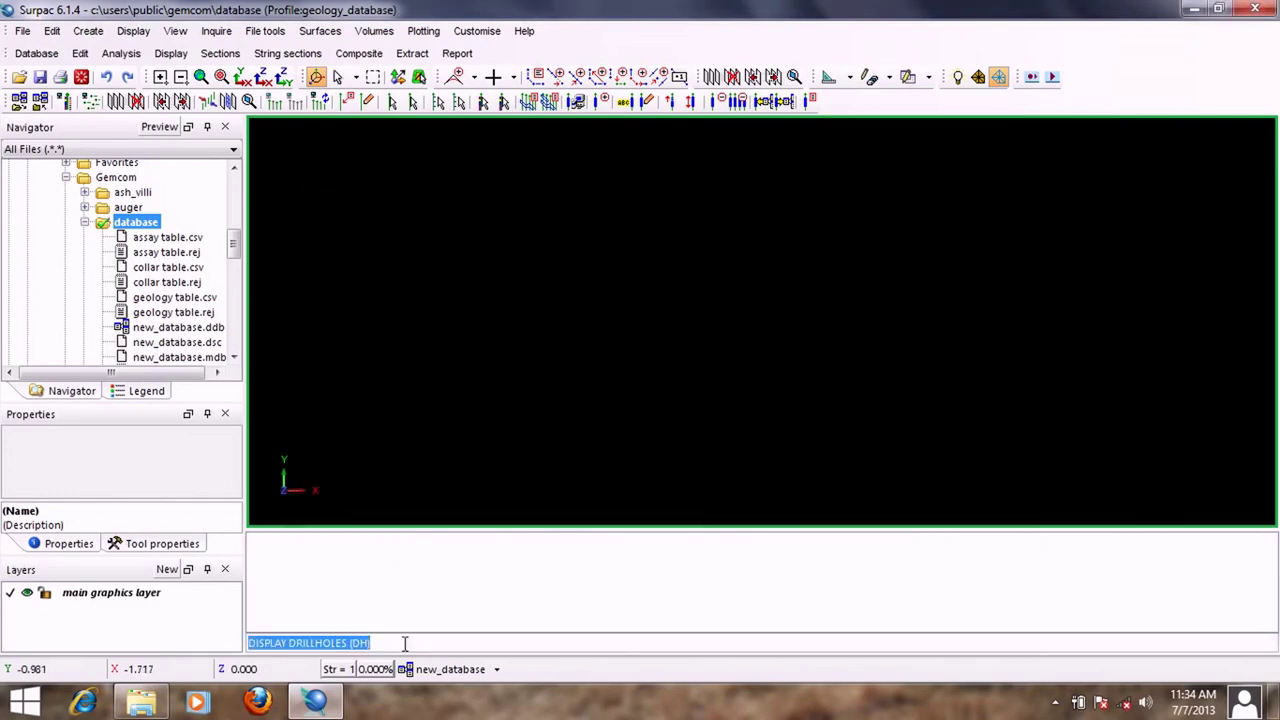
type("DH")
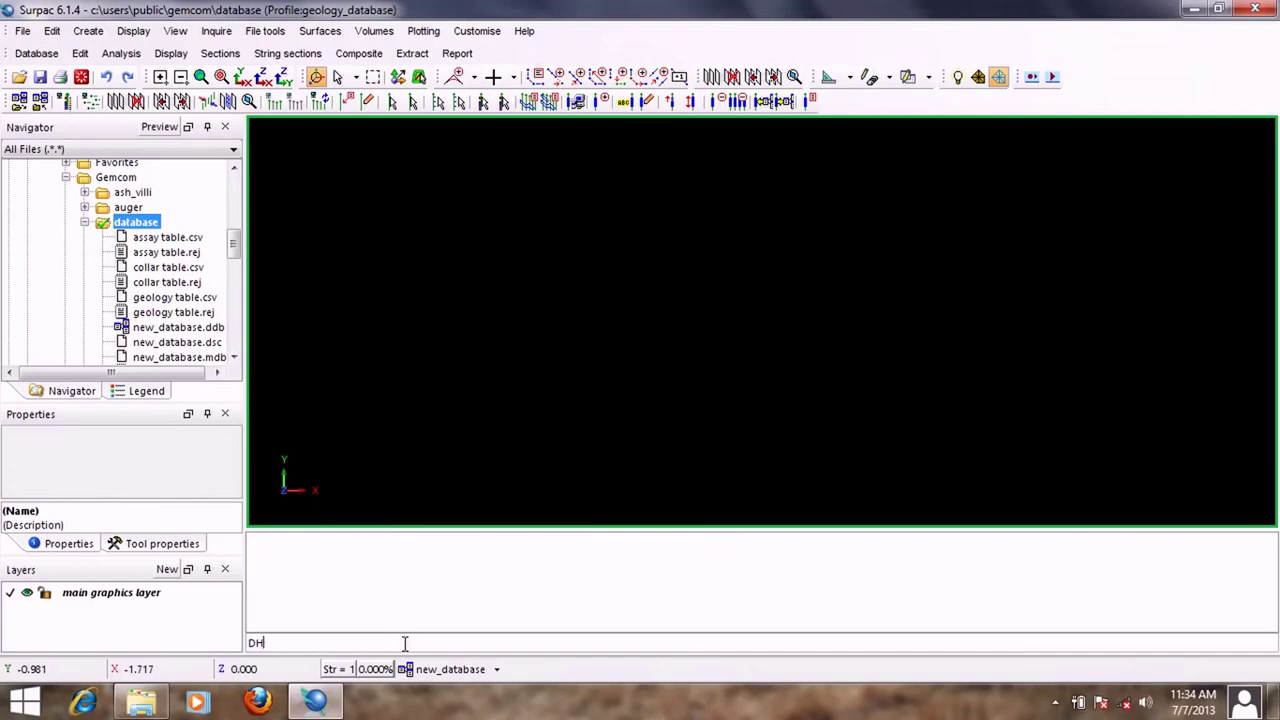
key("Return")
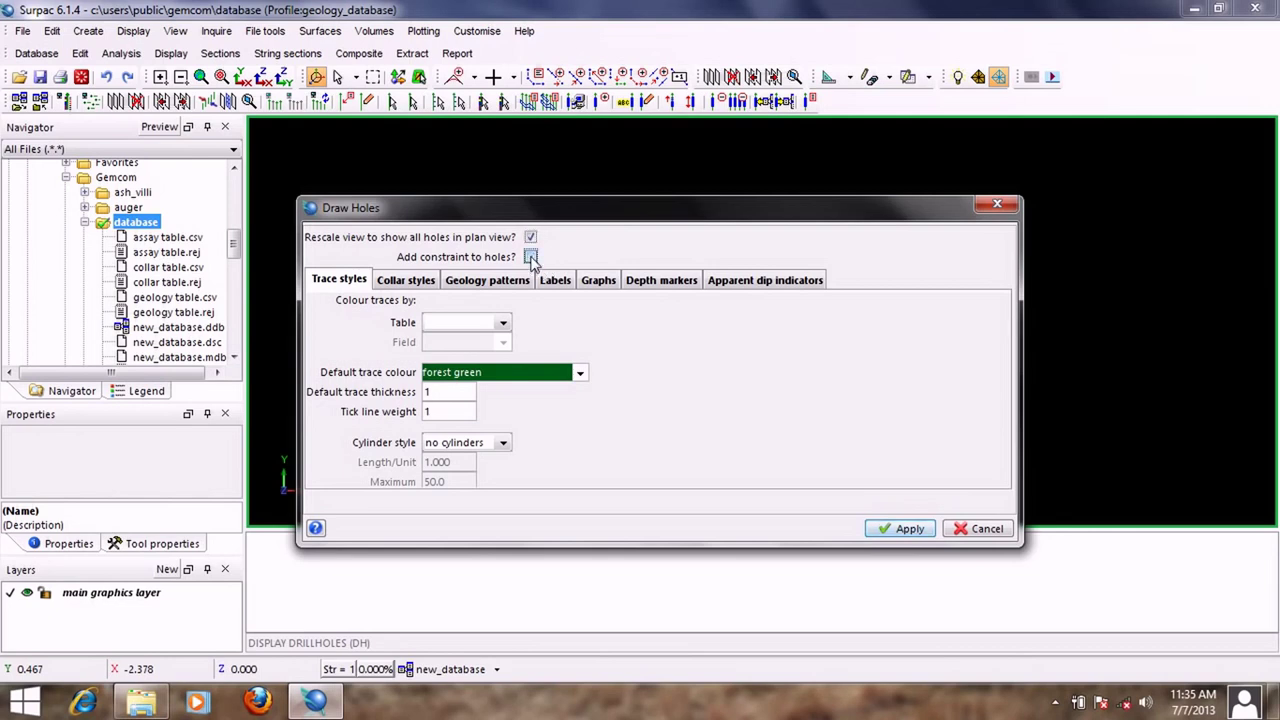
Step: Review the drillhole drawing options for traces, collars, geology patterns, labels, graphs, depth markers and apparent dip indicators
left_click(531, 257)
left_click(408, 286)
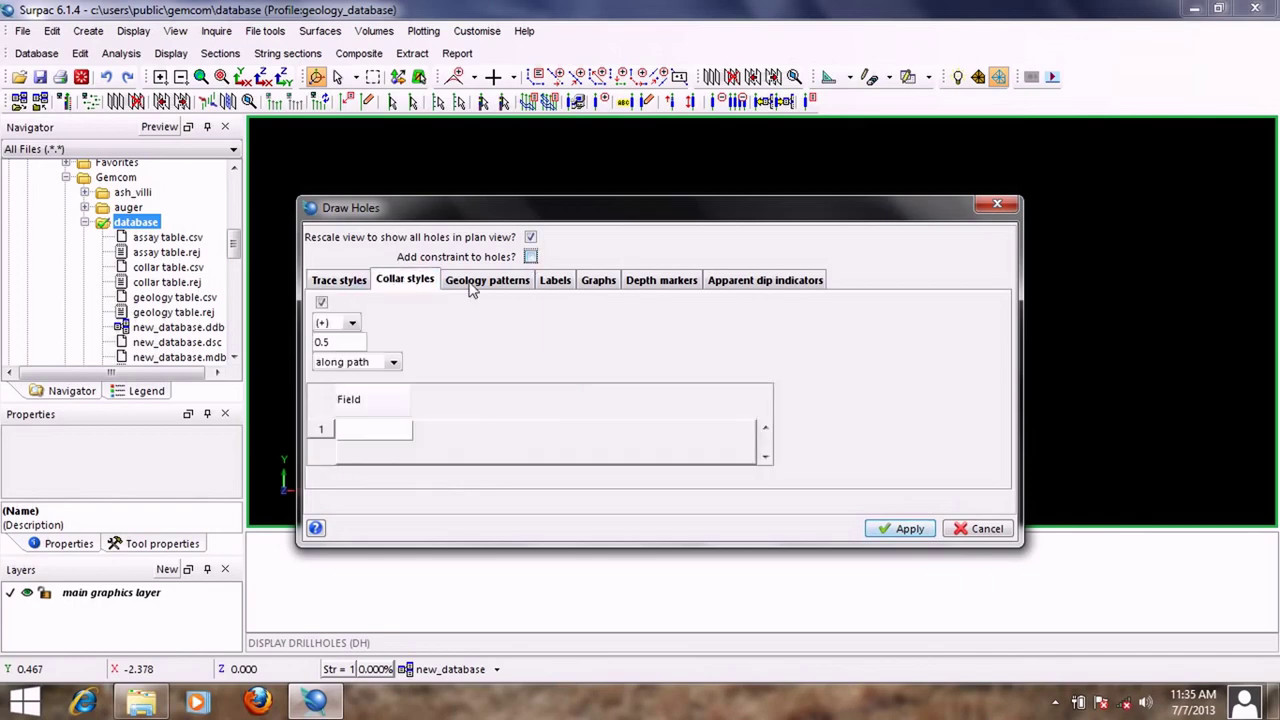
left_click(487, 280)
key("Right")
key("Right")
key("Right")
key("Right")
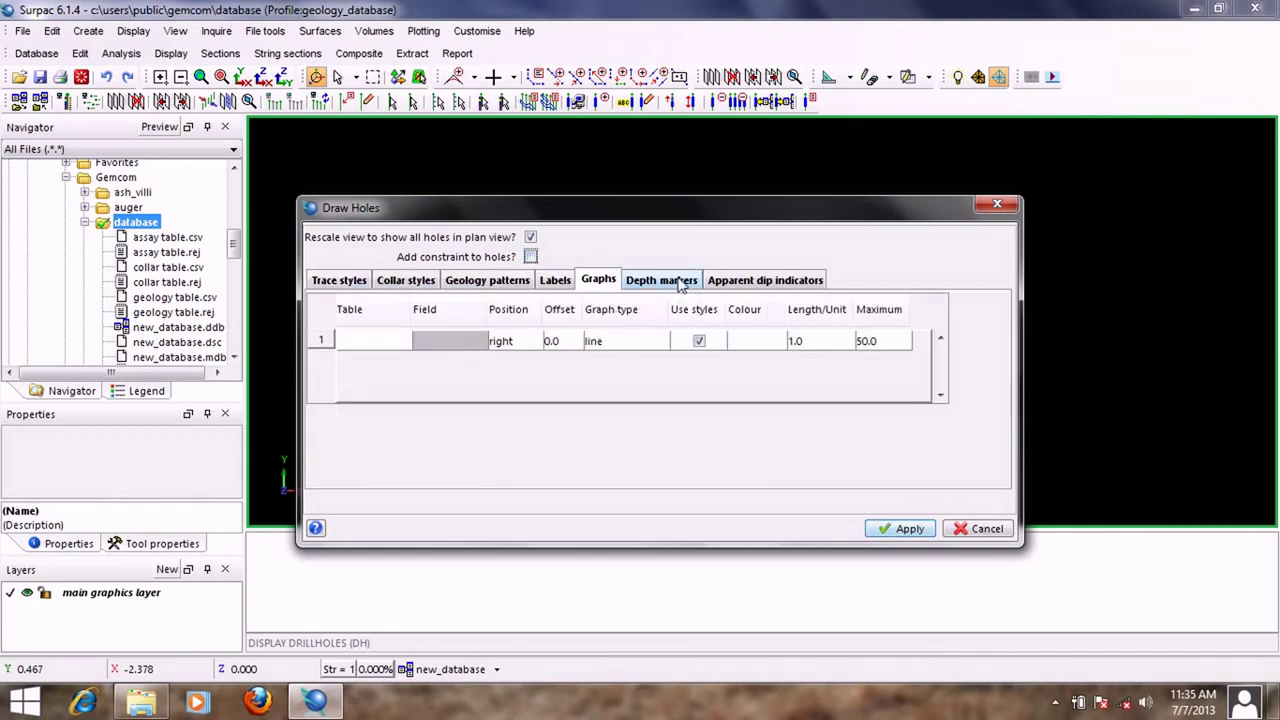
left_click(345, 282)
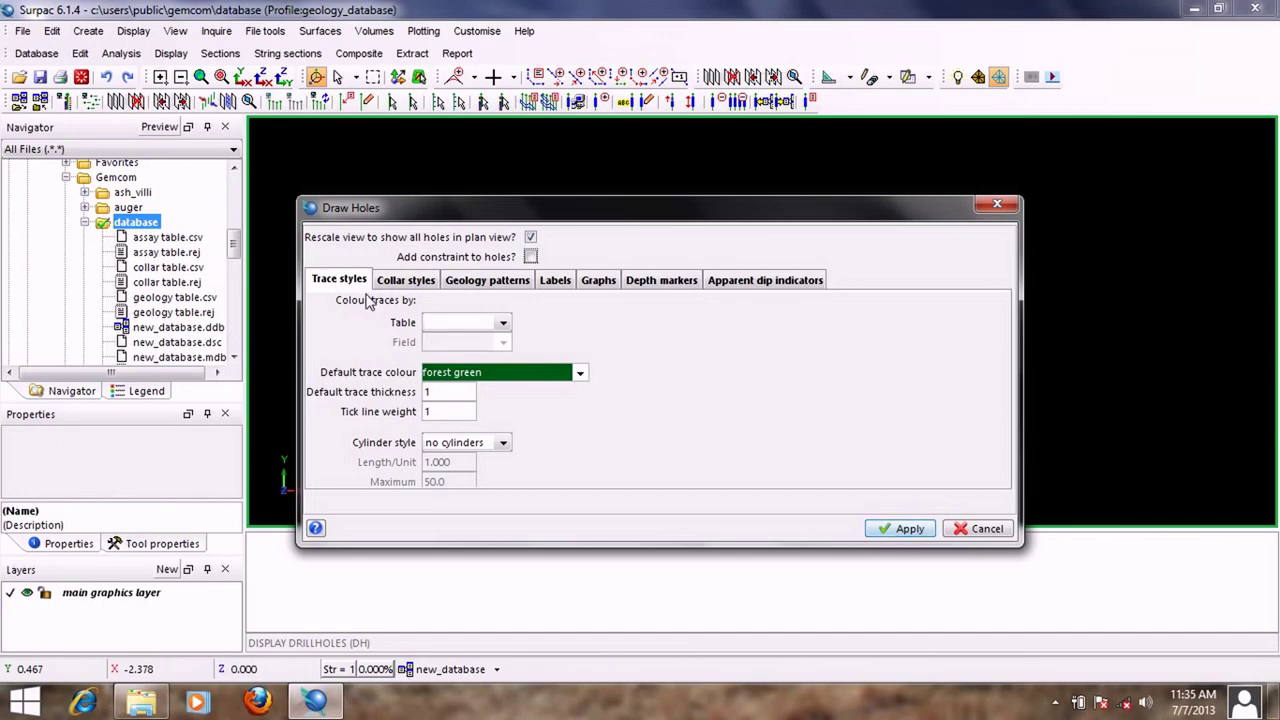
left_click(420, 283)
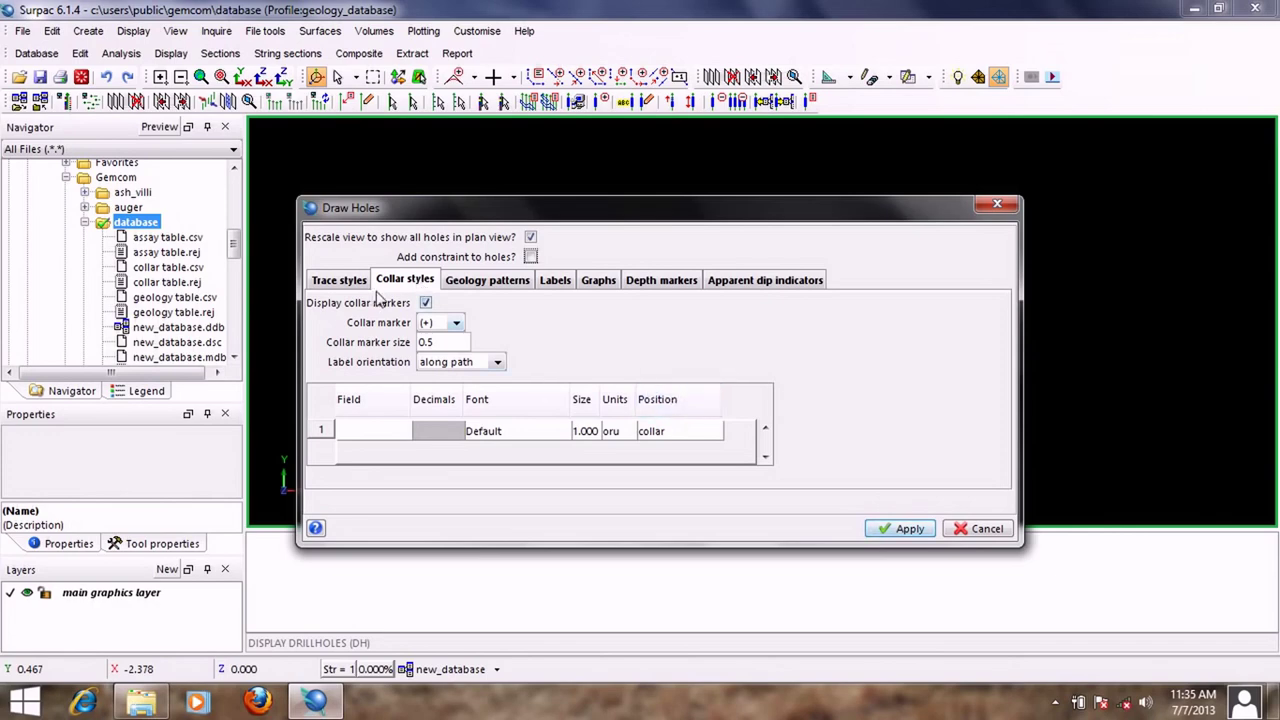
left_click(492, 284)
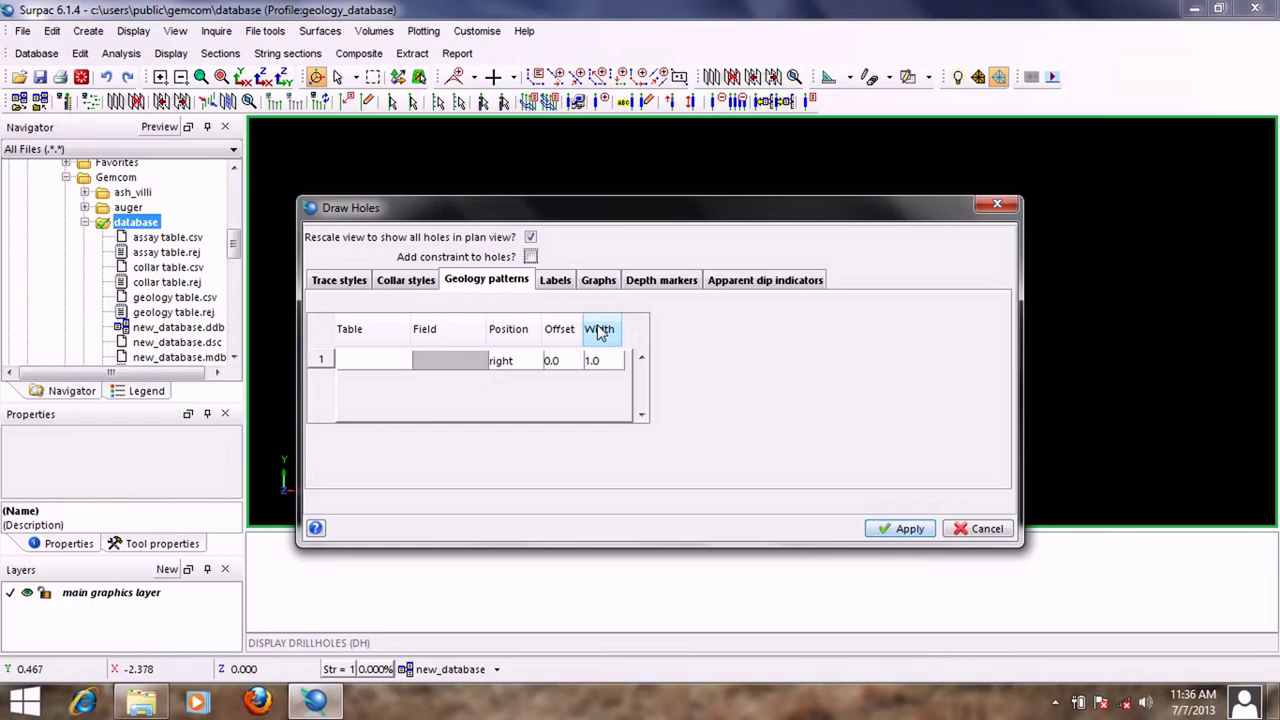
left_click(562, 284)
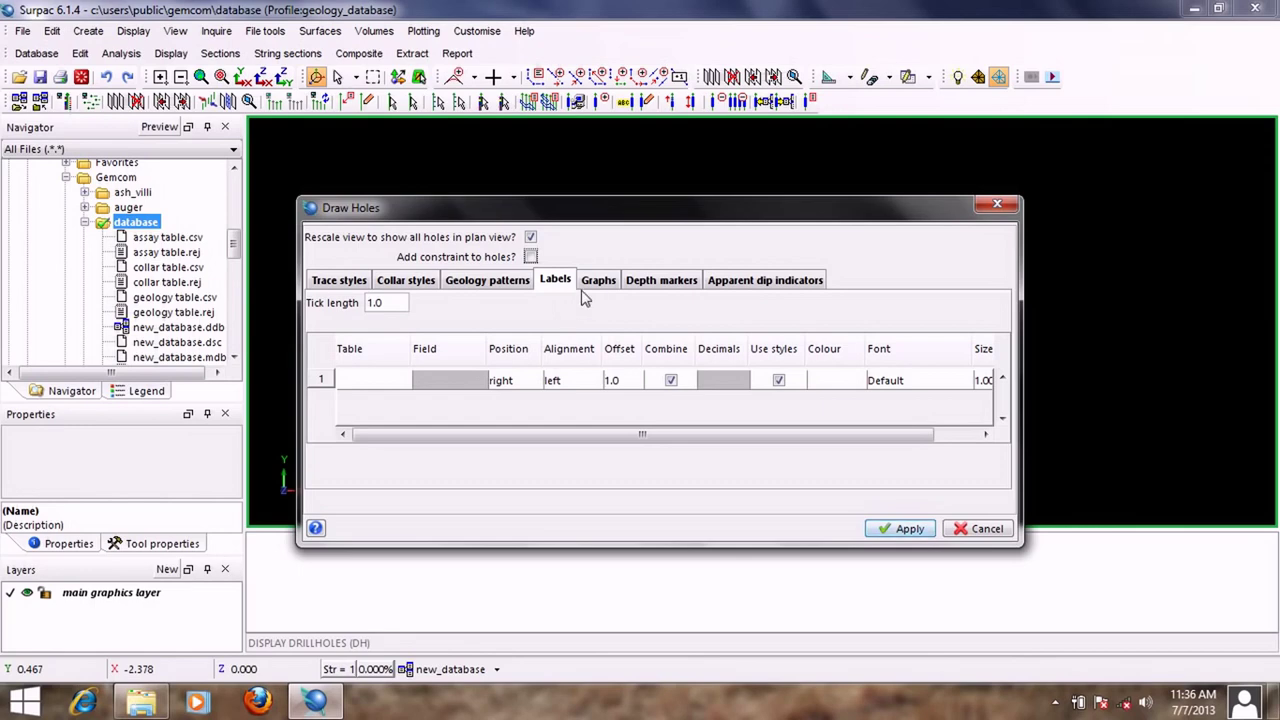
left_click(598, 286)
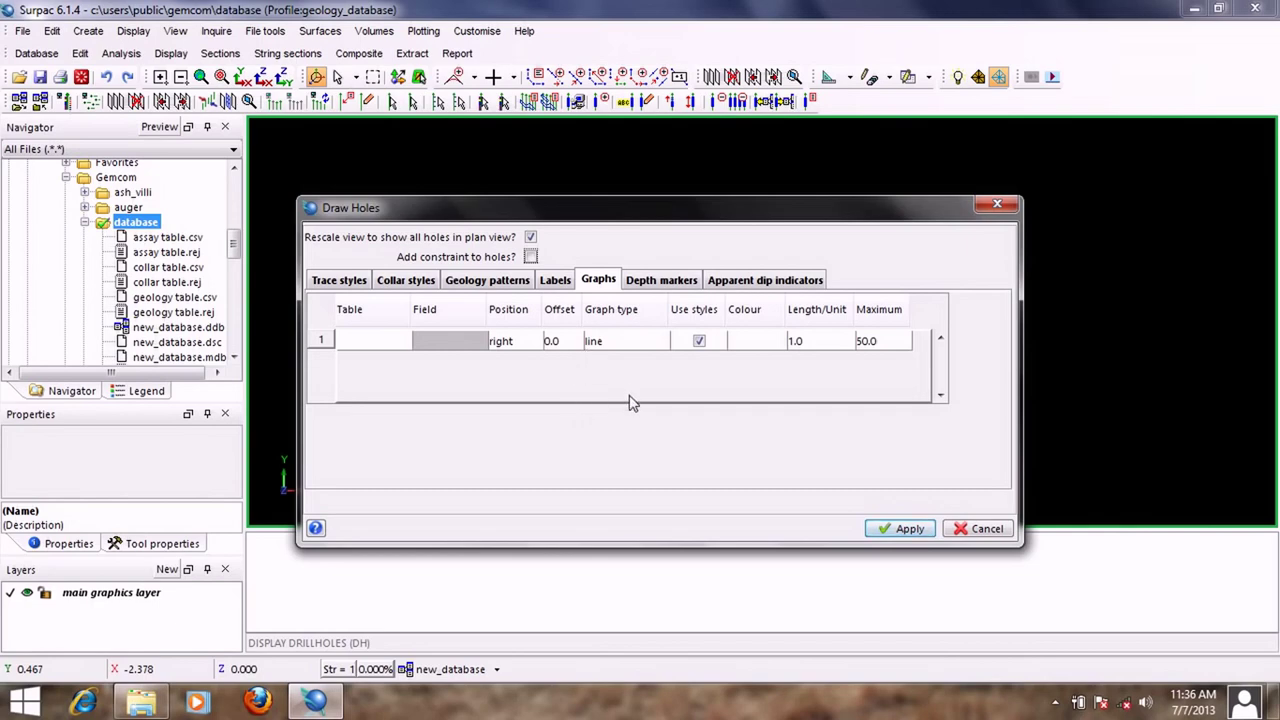
left_click(676, 286)
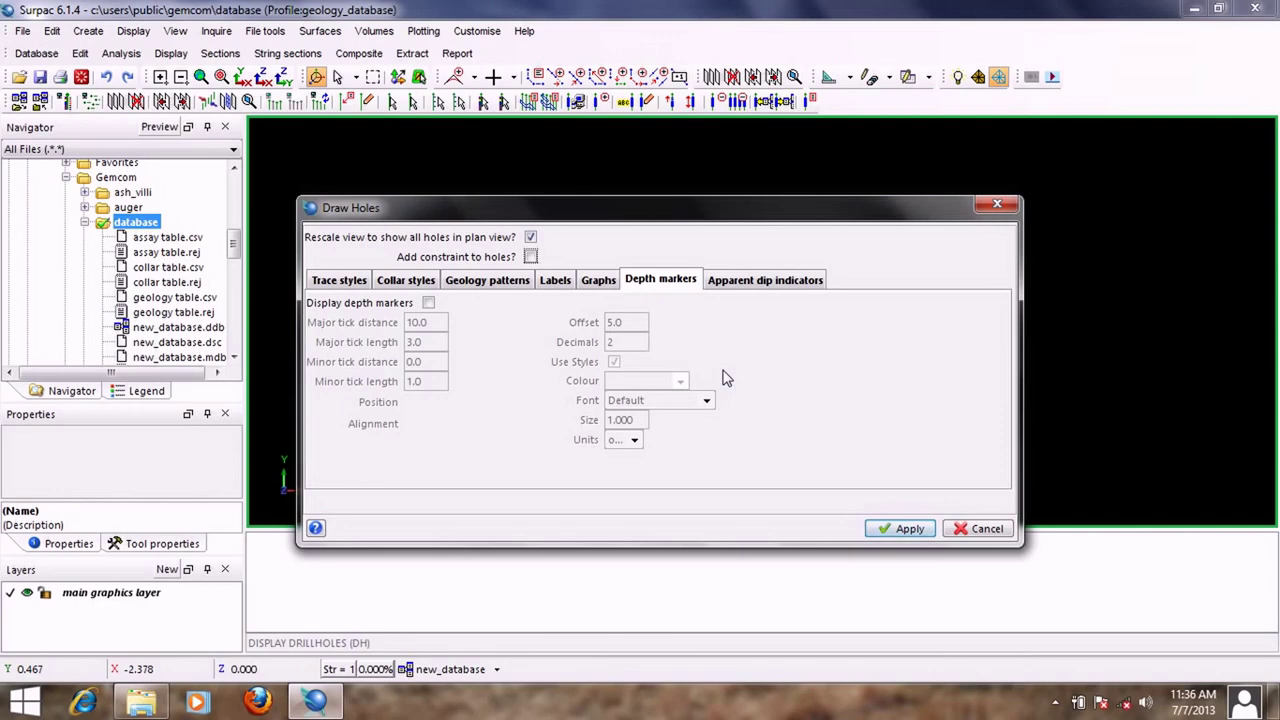
left_click(768, 284)
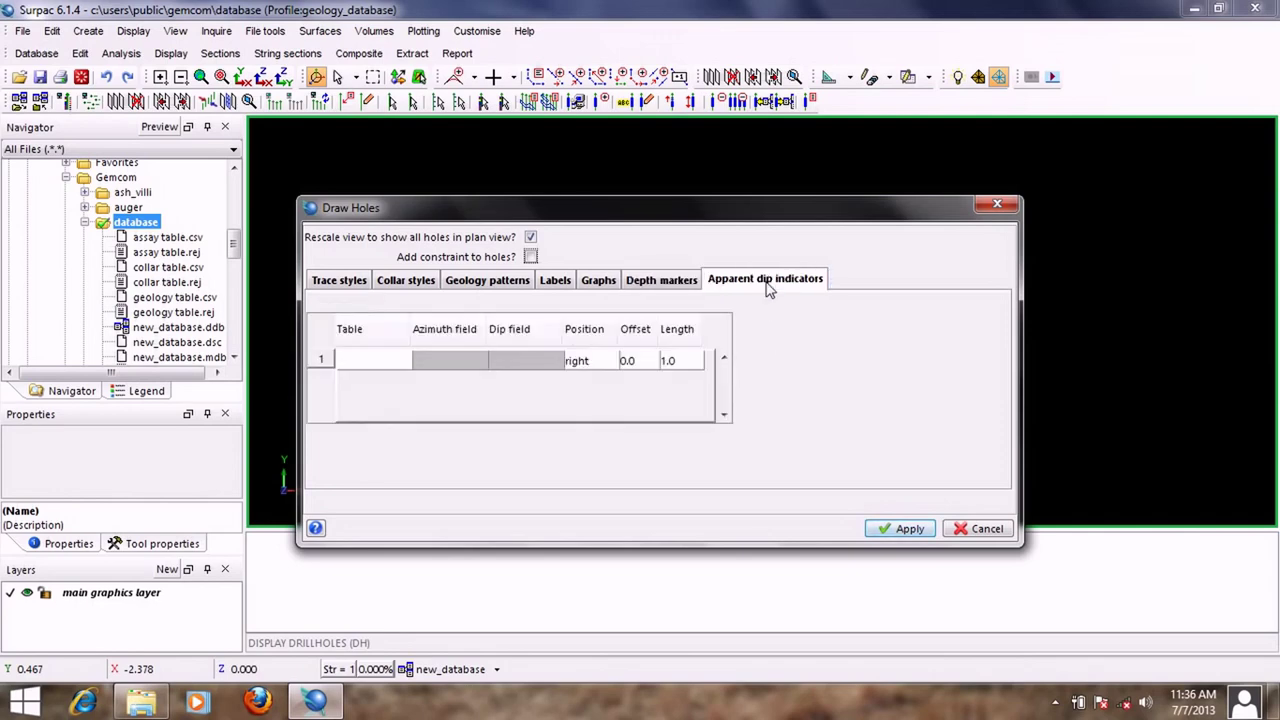
Step: Draw the drillholes with traces coloured by the assay table's au_ave_ppm field and inspect them in 3D
left_click(337, 281)
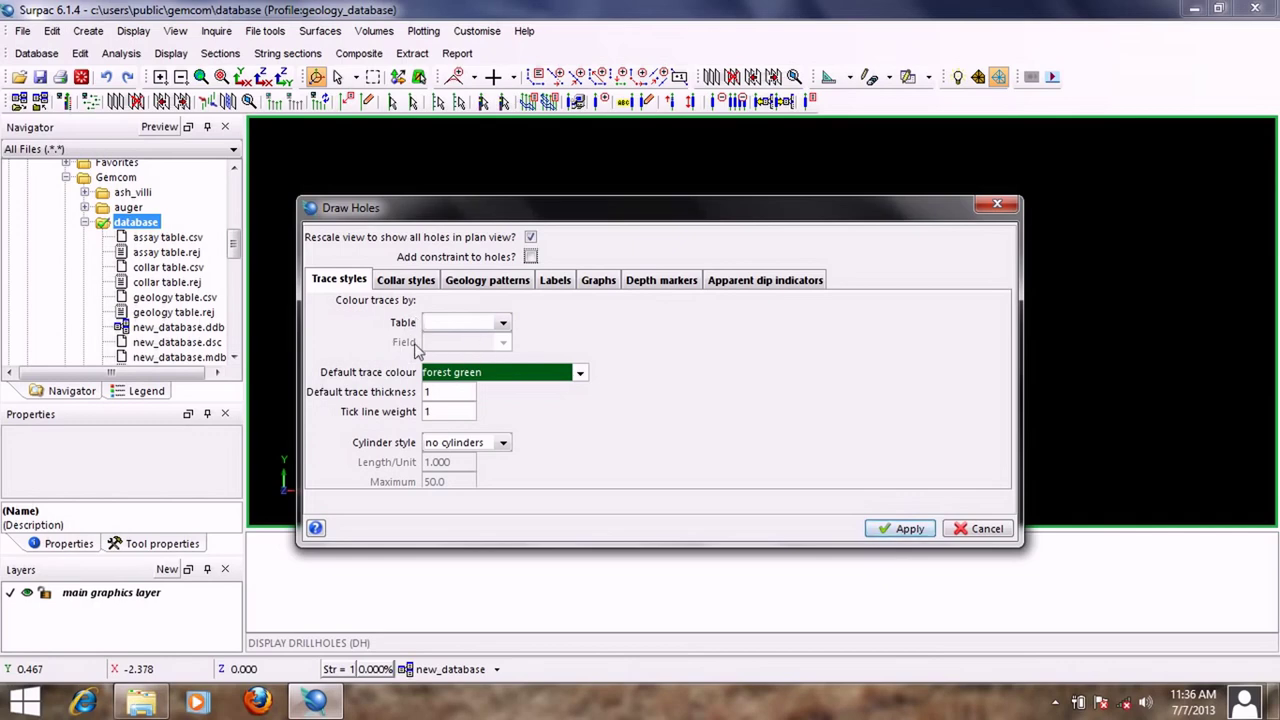
left_click(503, 324)
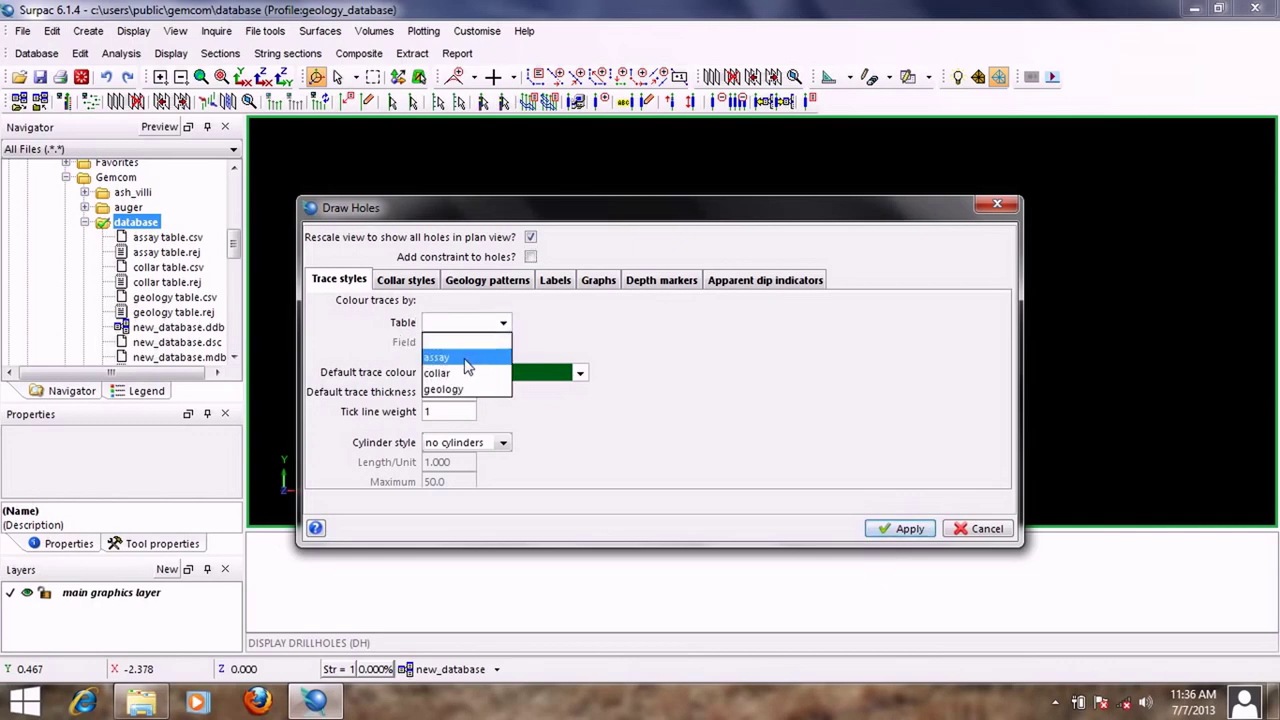
left_click(469, 358)
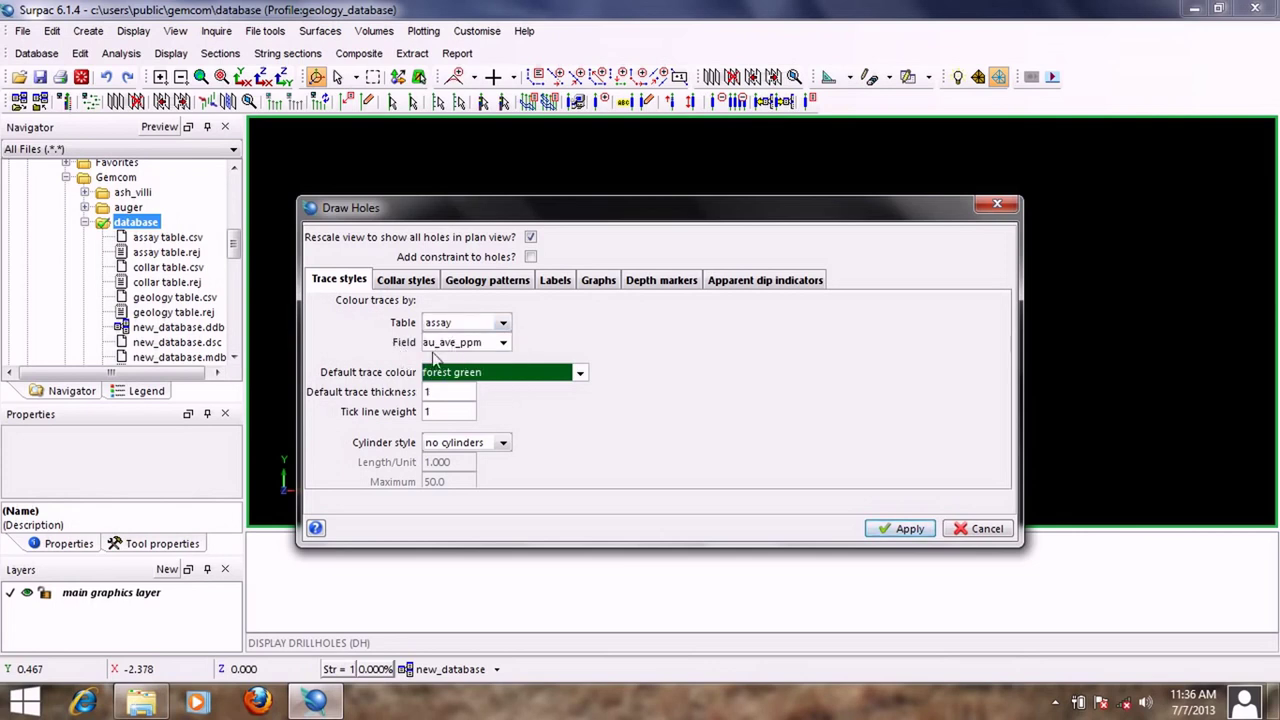
left_click(908, 528)
mouse_move(764, 334)
left_mouse_down()
mouse_move(780, 360)
mouse_move(771, 300)
mouse_move(788, 341)
left_mouse_up()
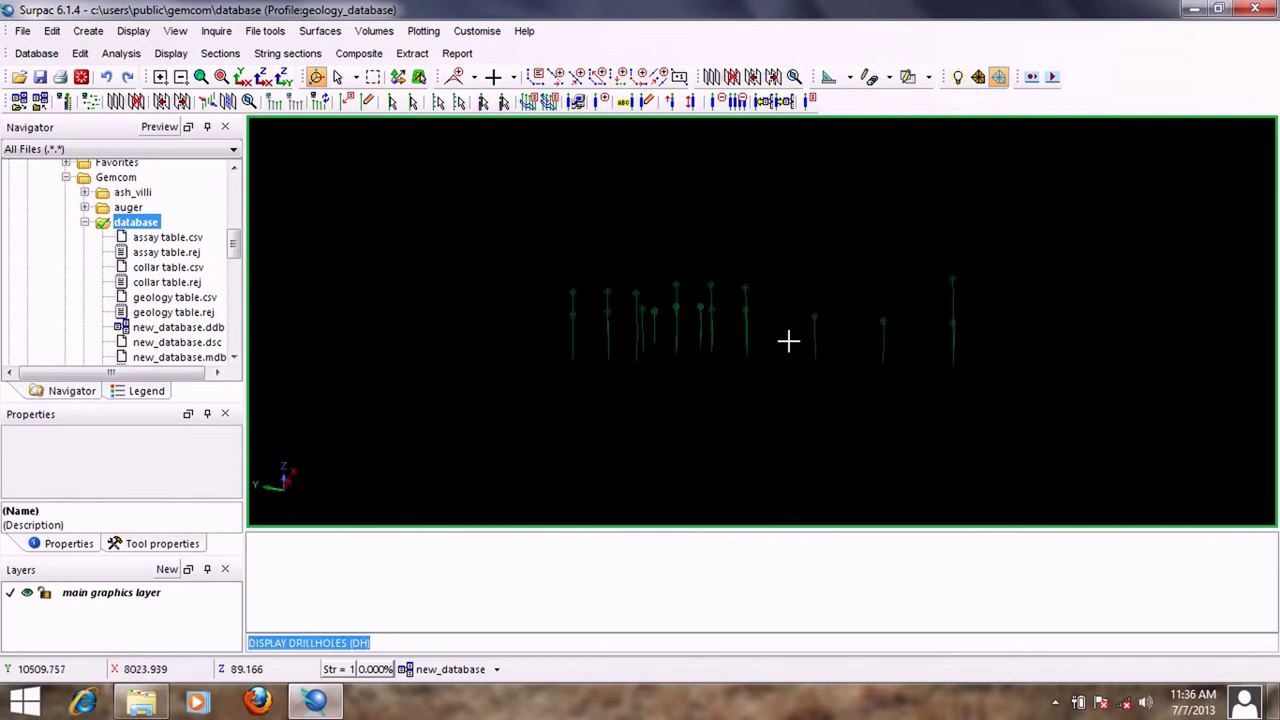
Step: Redraw the drillholes with traces coloured by the collar table's hole_id field
key("Return")
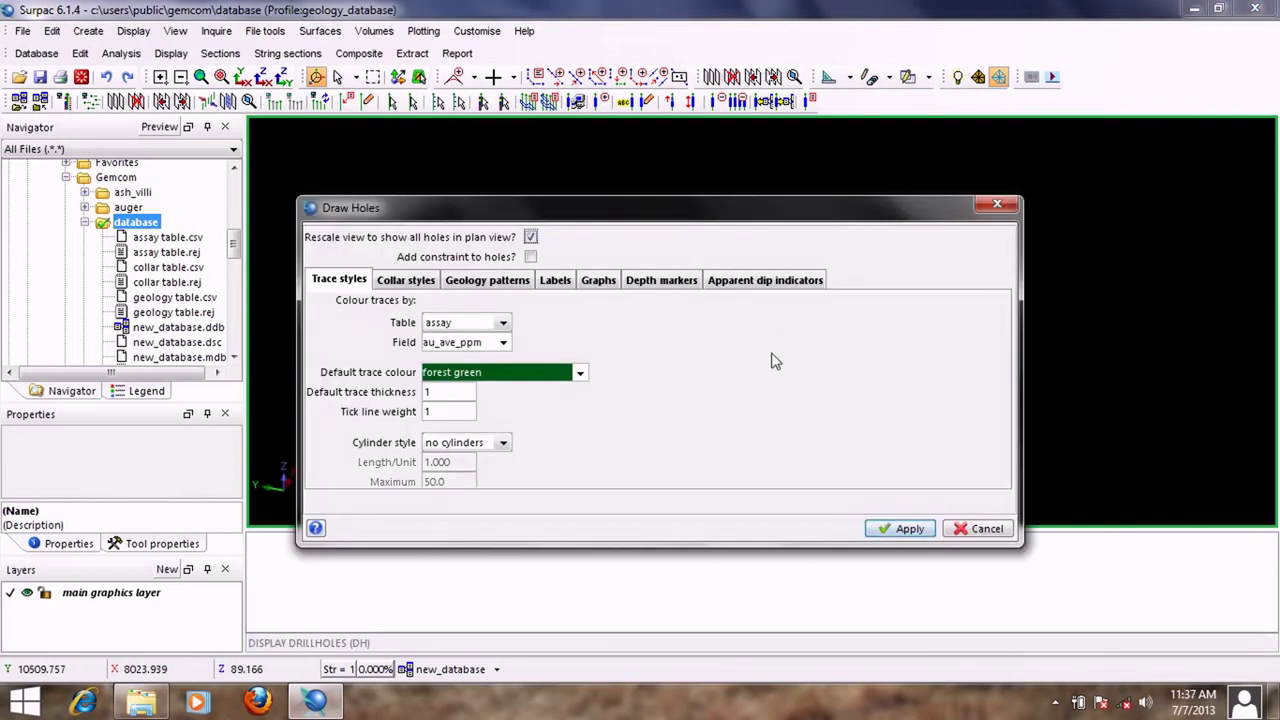
left_click(503, 322)
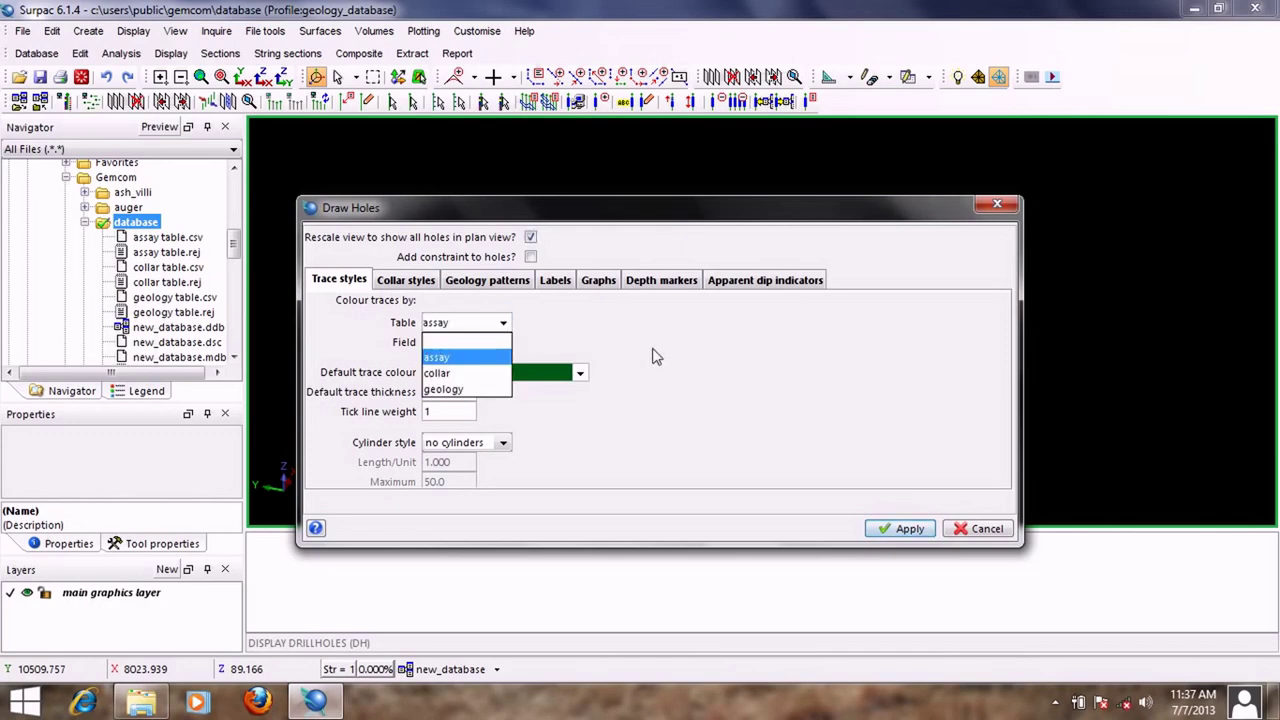
left_click(467, 373)
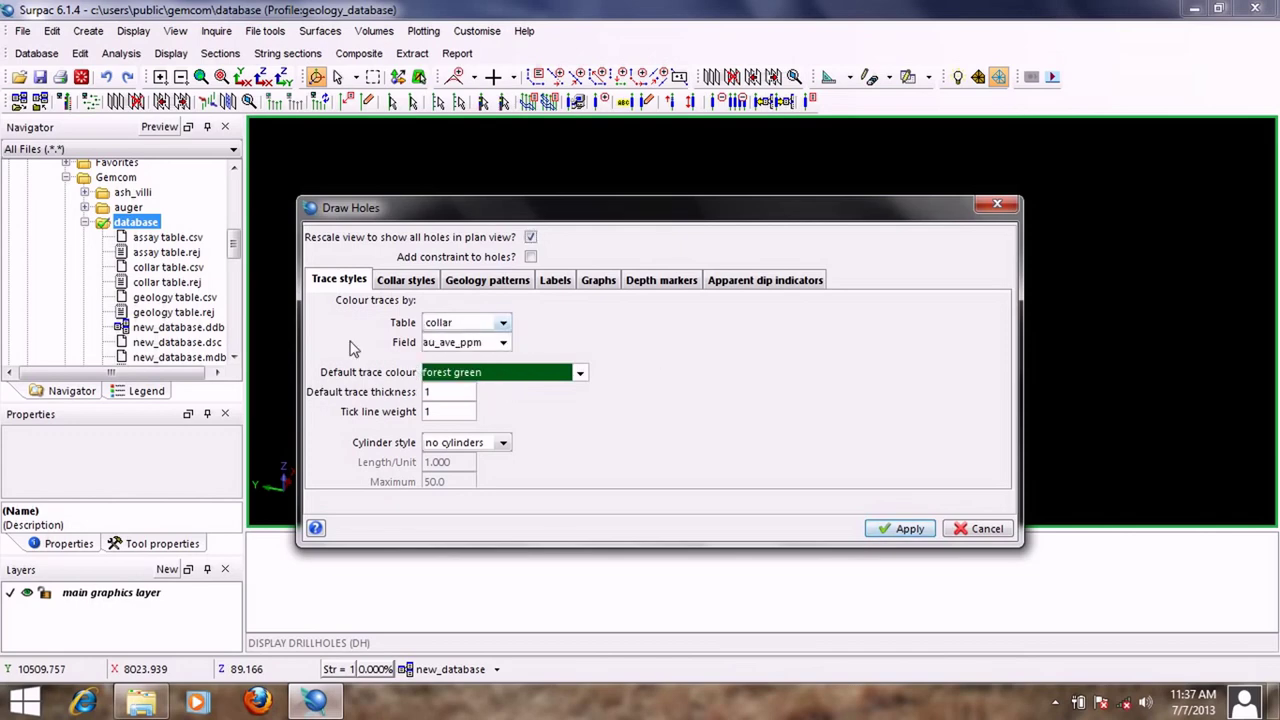
left_click(503, 343)
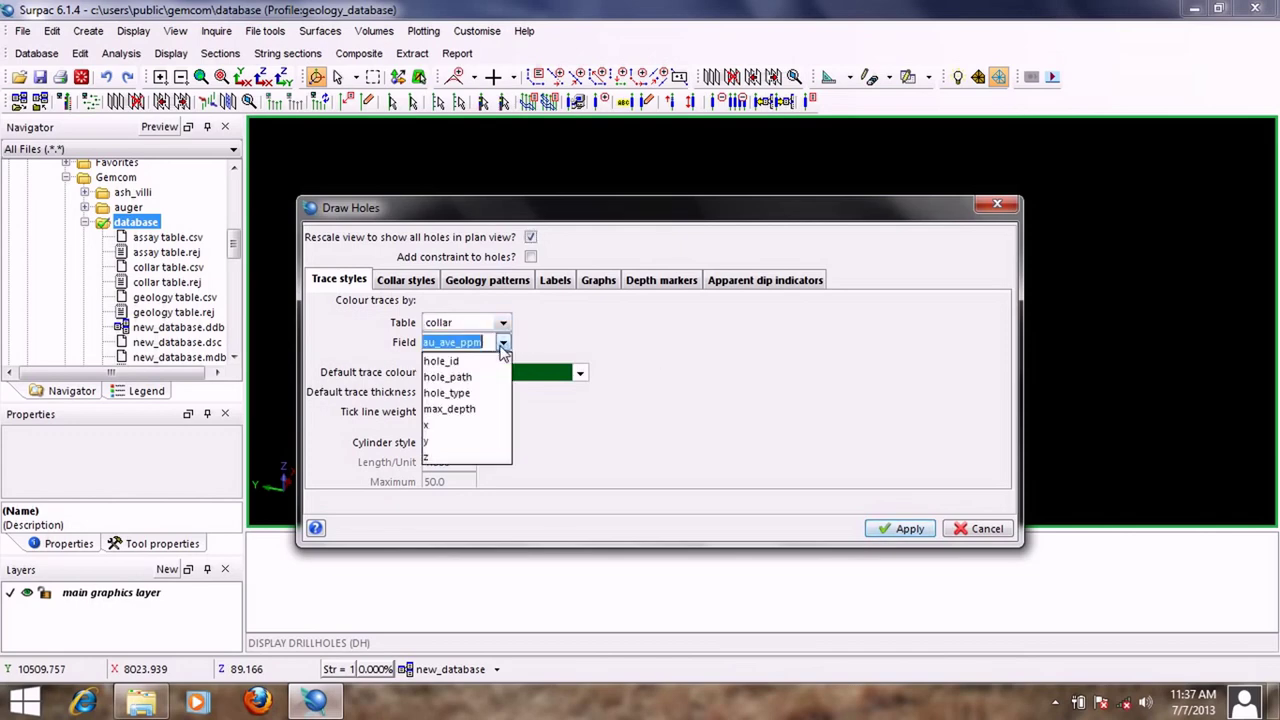
left_click(466, 362)
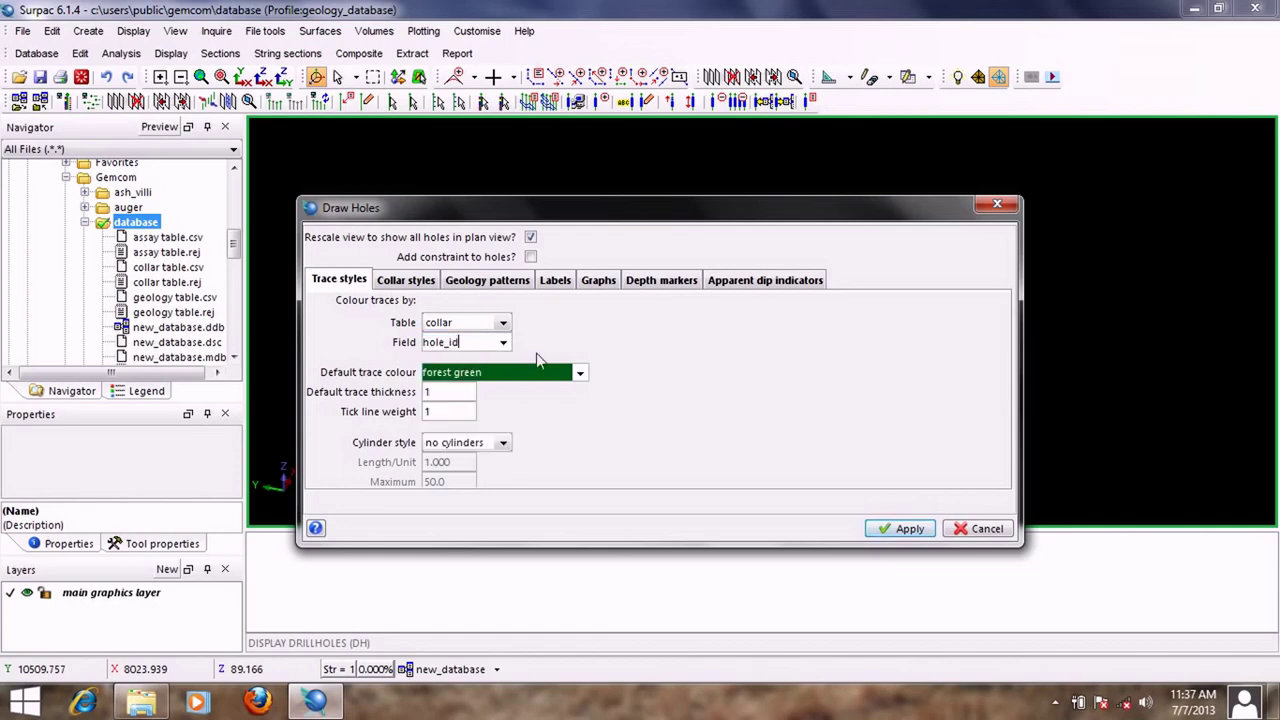
left_click(898, 528)
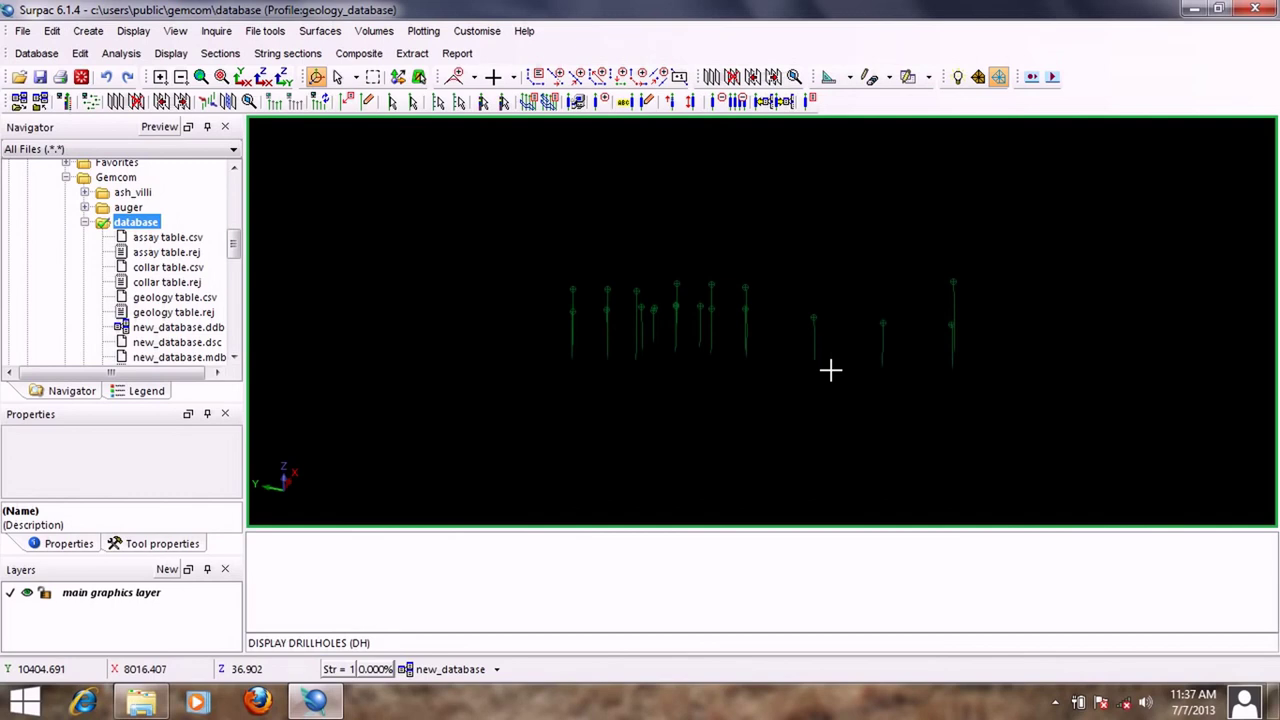
Step: Redraw the drillholes with traces coloured by the geology table's lithology field, inspect them in 3D and clear the graphics
key("Return")
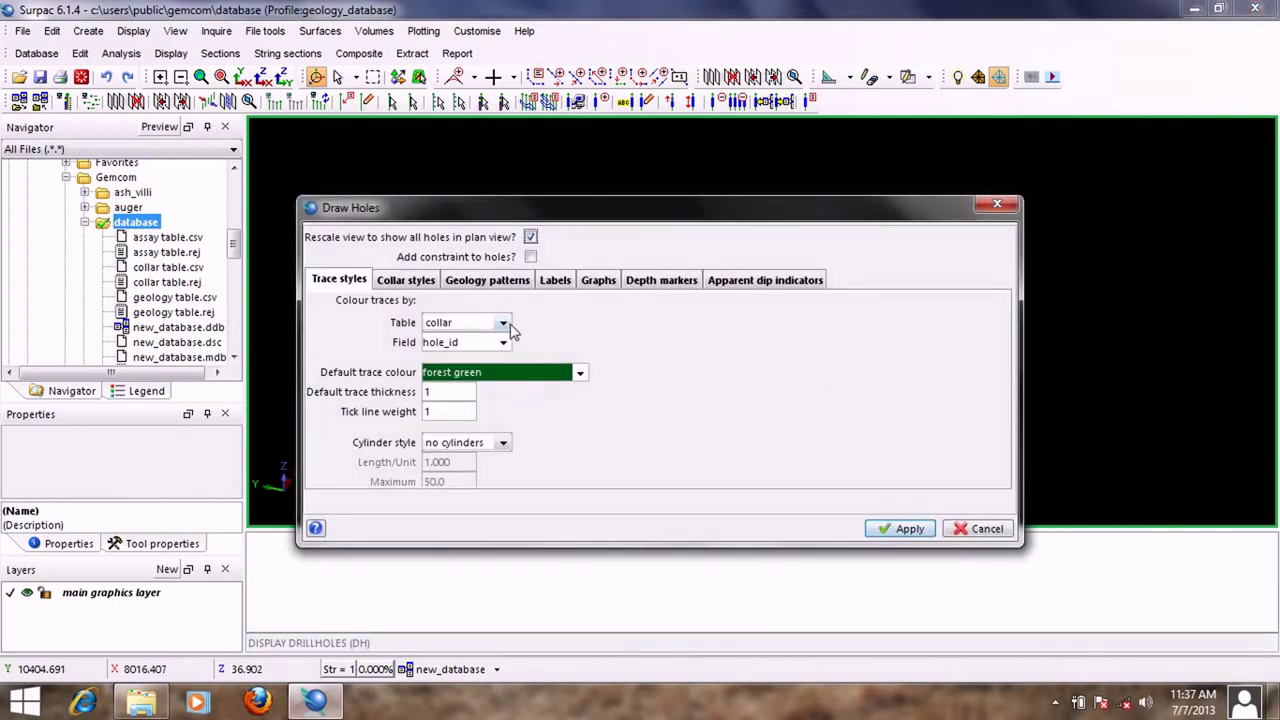
left_click(507, 326)
left_click(463, 390)
left_click(503, 342)
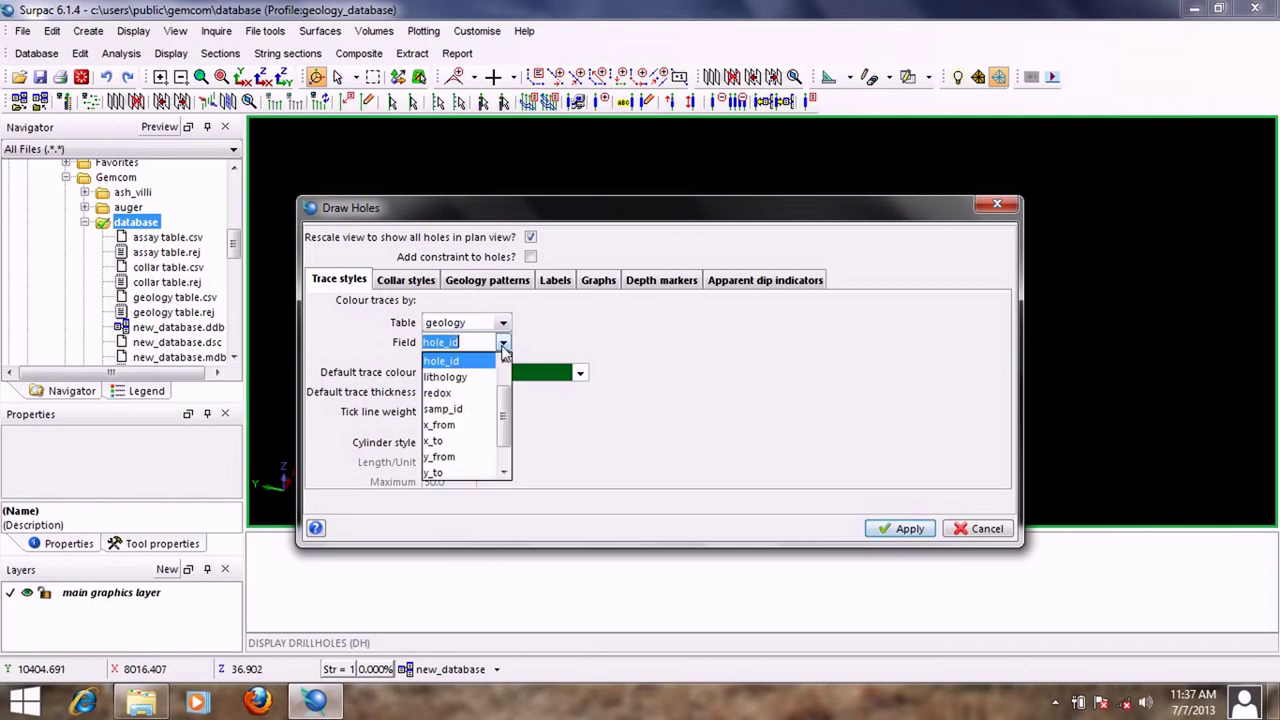
left_click(450, 377)
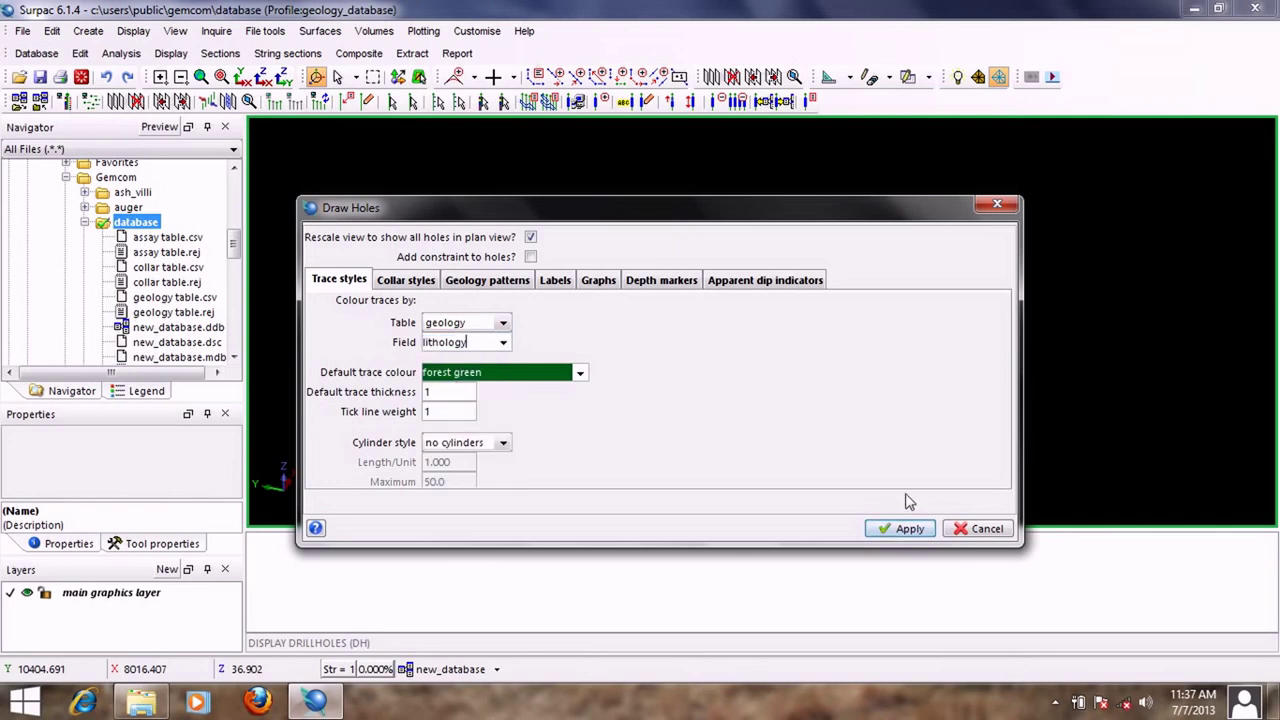
left_click(903, 528)
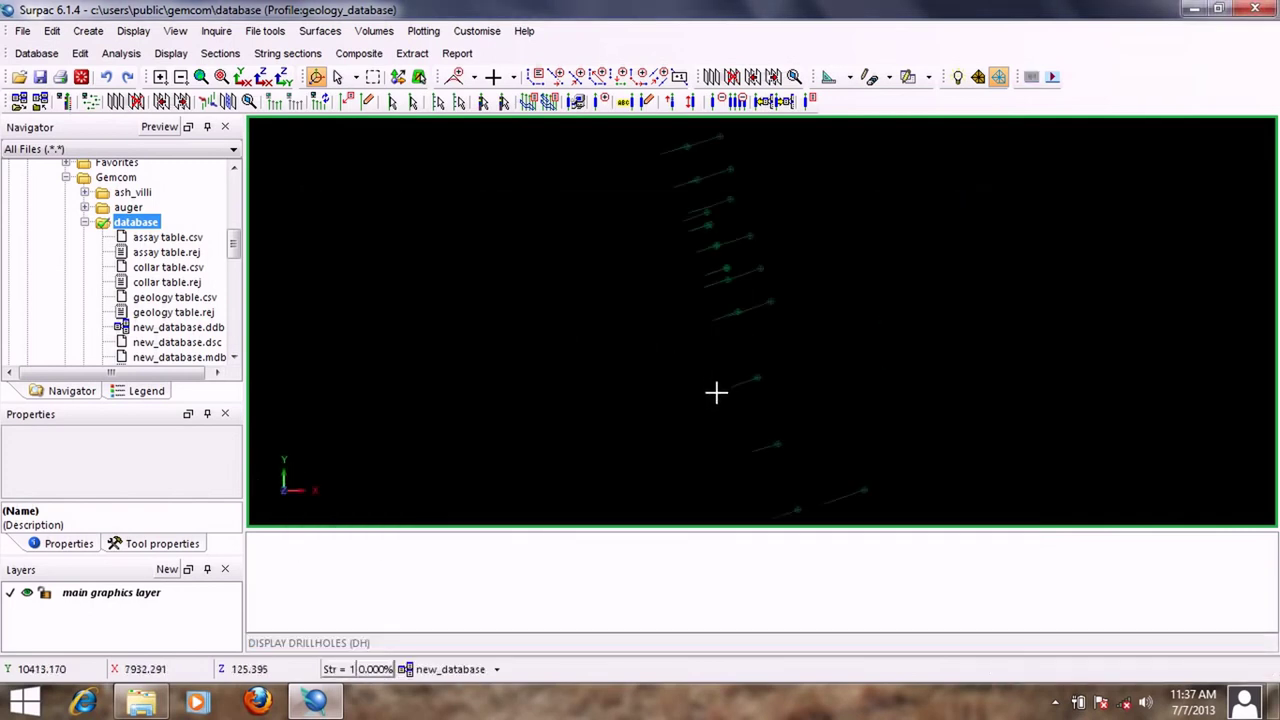
left_click_drag(716, 392, 808, 349)
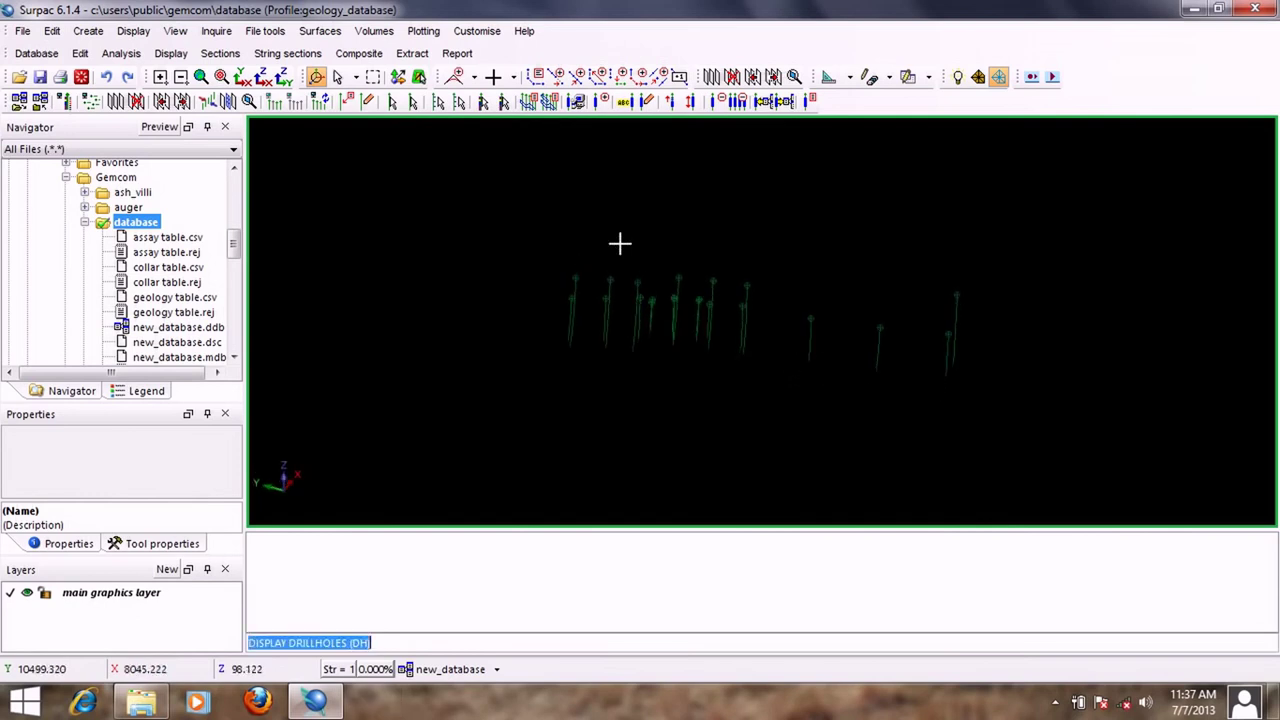
left_click(81, 76)
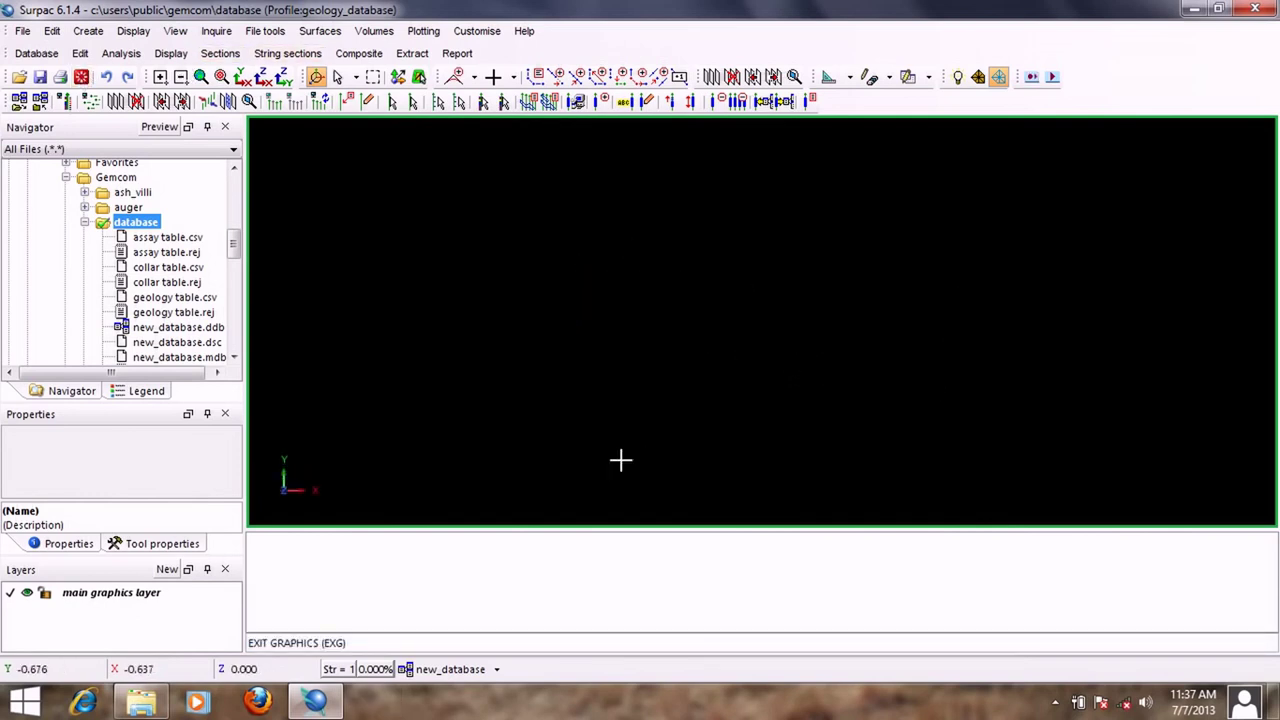
left_click(465, 672)
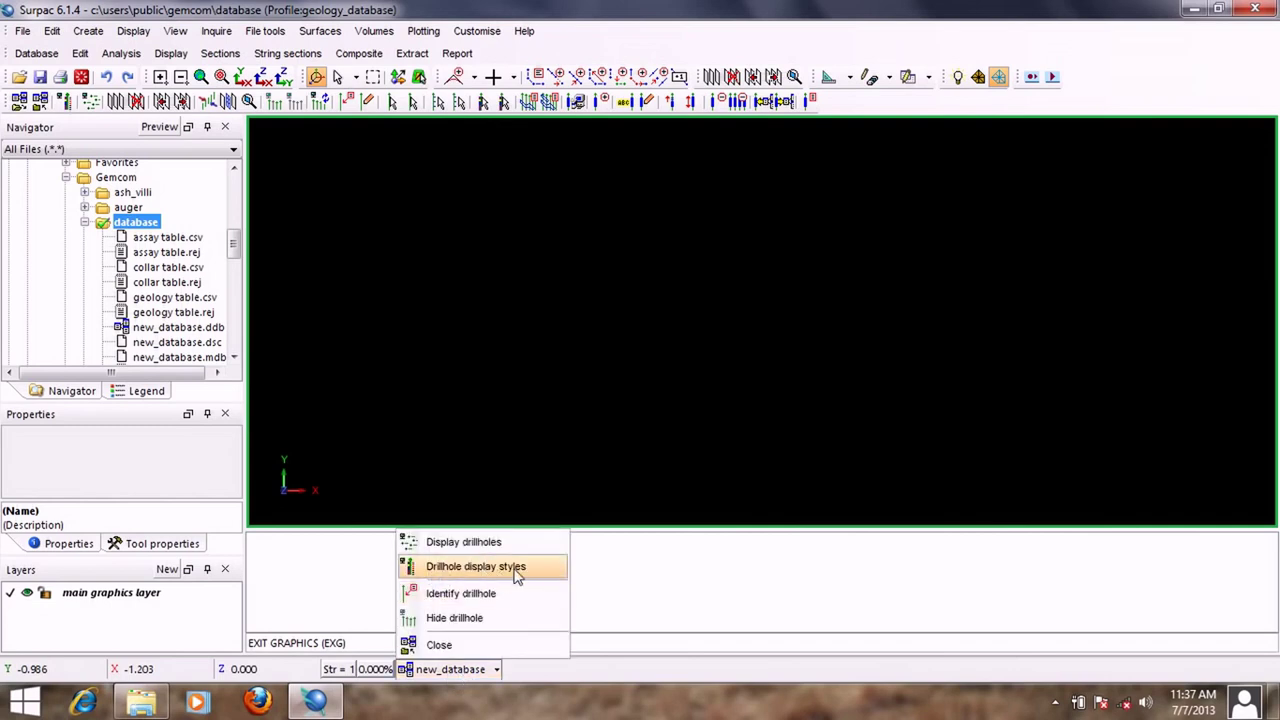
left_click(517, 567)
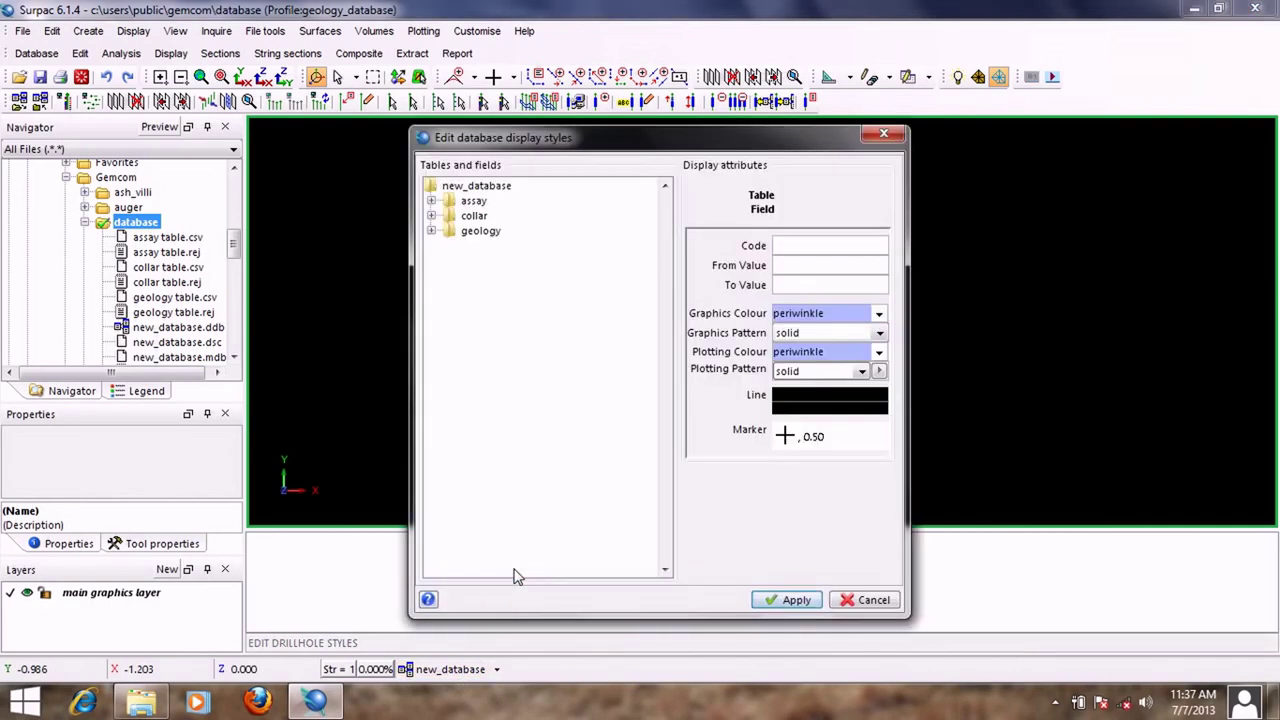
key("Escape")
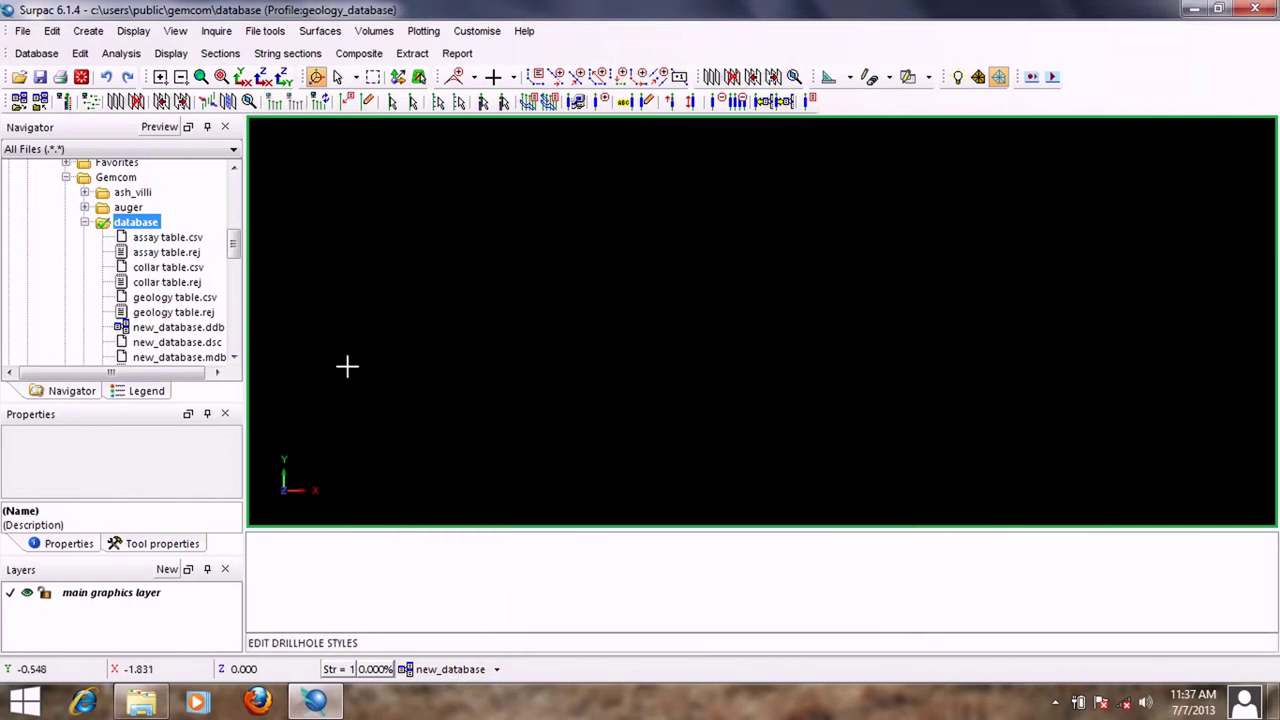
left_click(66, 101)
key("Escape")
Step: Open the drillhole display styles of new_database and expand the assay table's fields
left_click(172, 55)
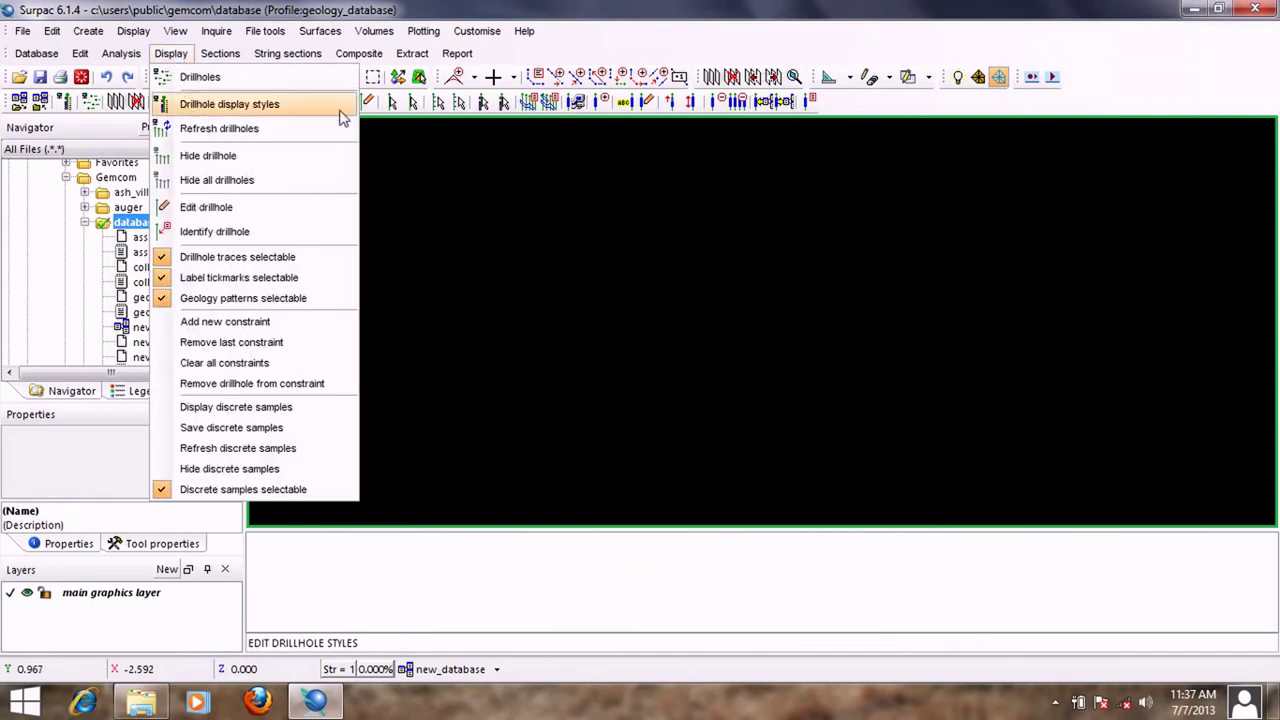
left_click(229, 104)
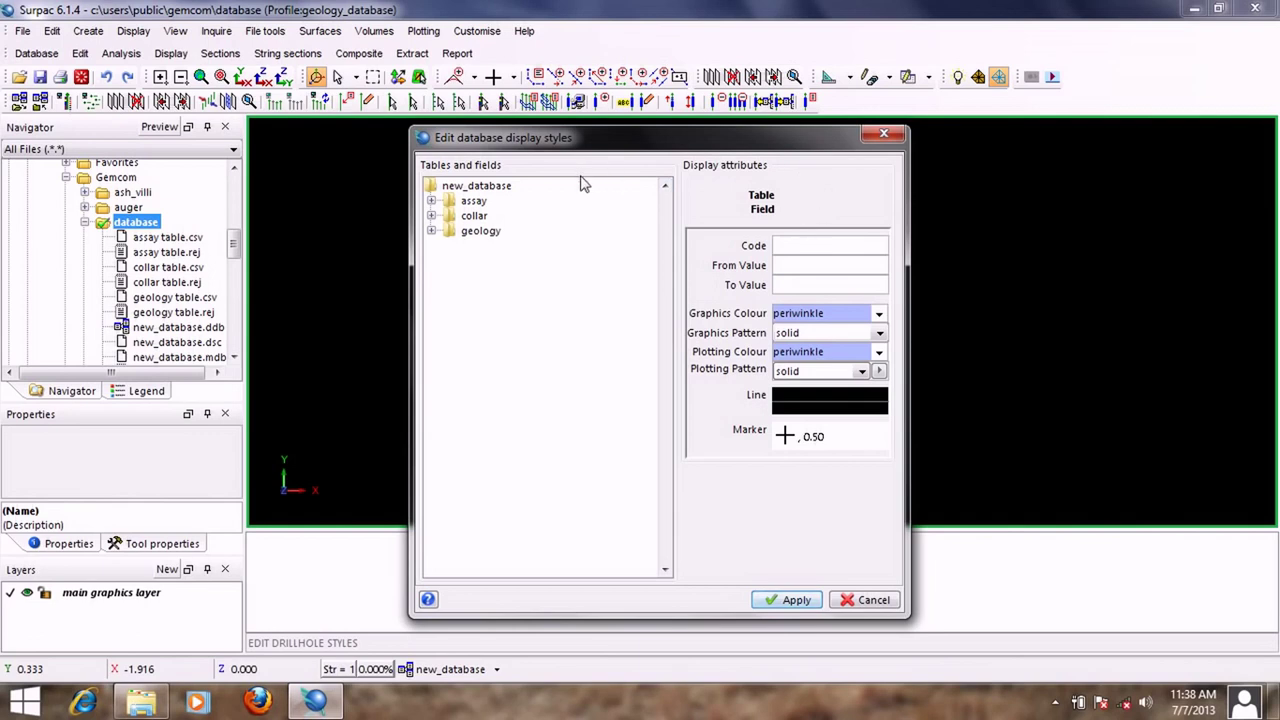
left_click_drag(637, 148, 640, 112)
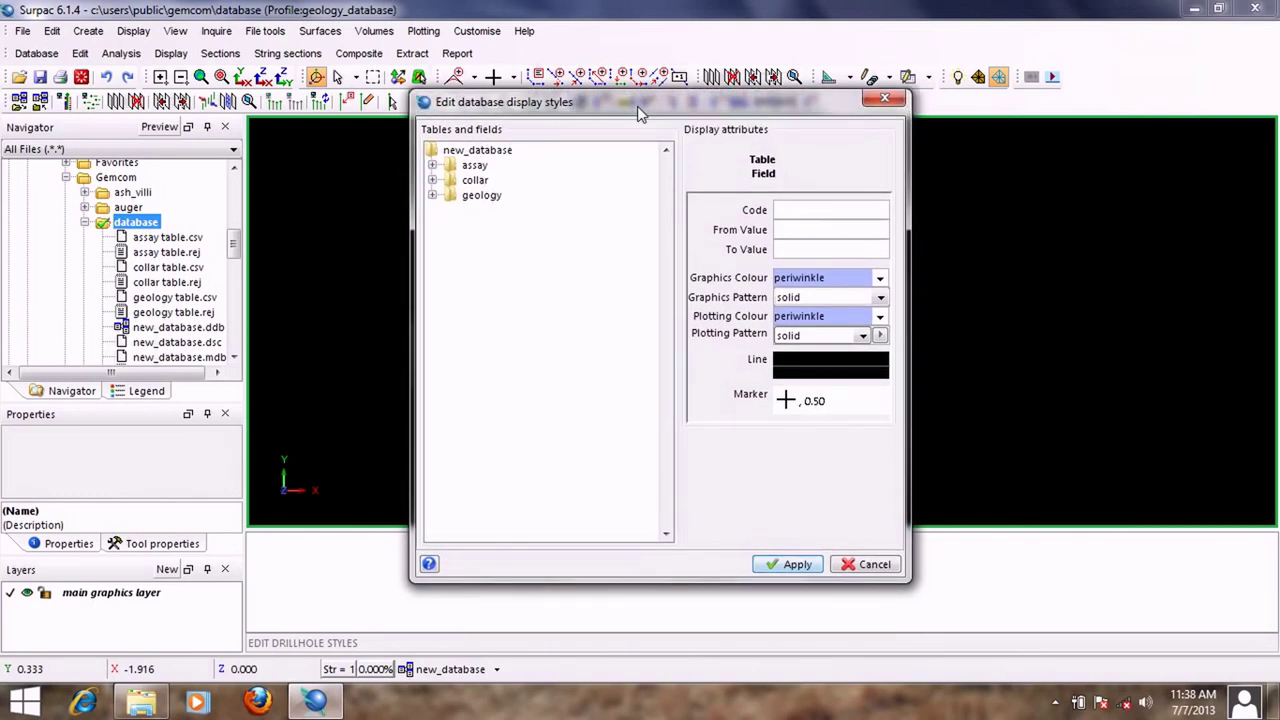
left_click(432, 165)
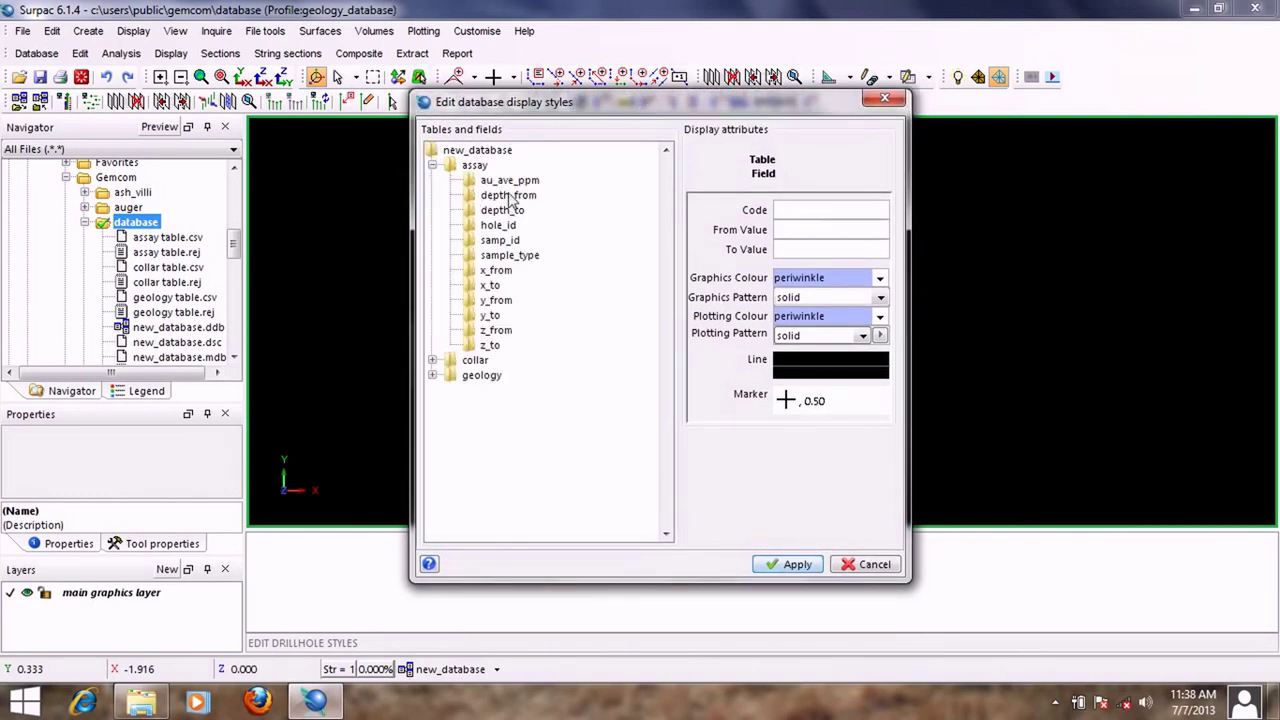
Step: Get the min - max range of the assay table's au_ave_ppm field and remove the style it generates
left_click(511, 181)
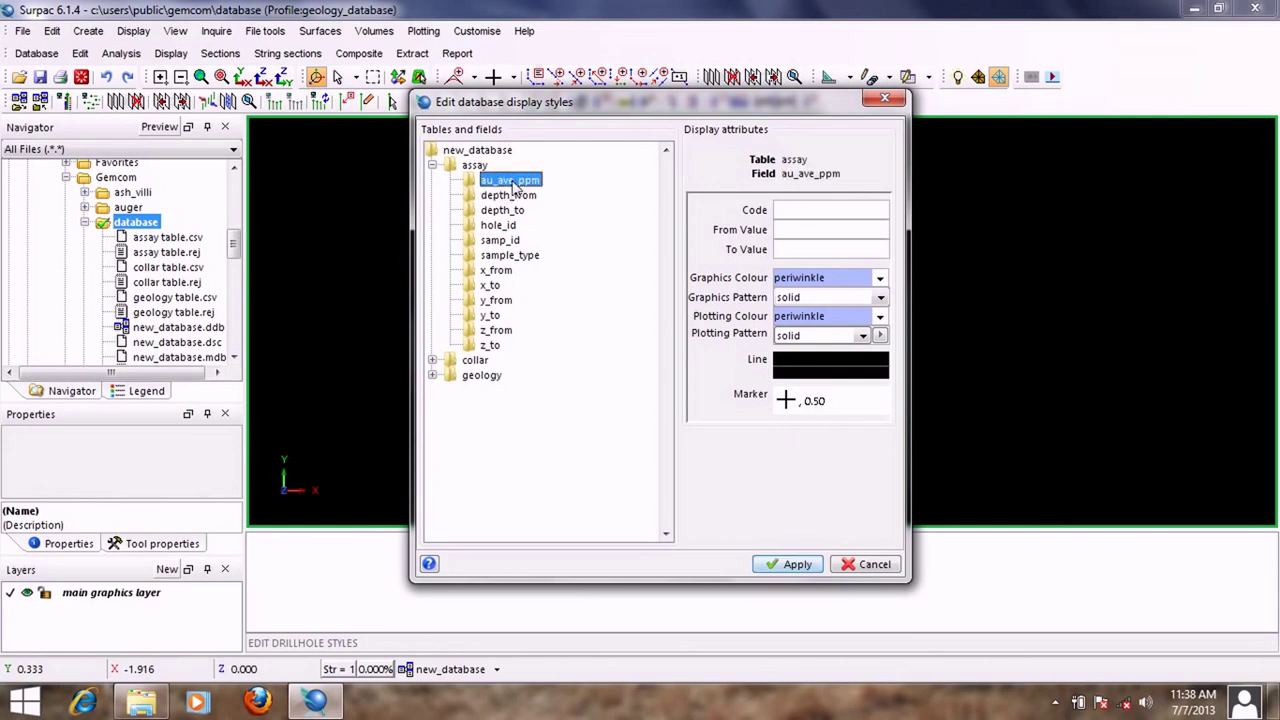
right_click(513, 182)
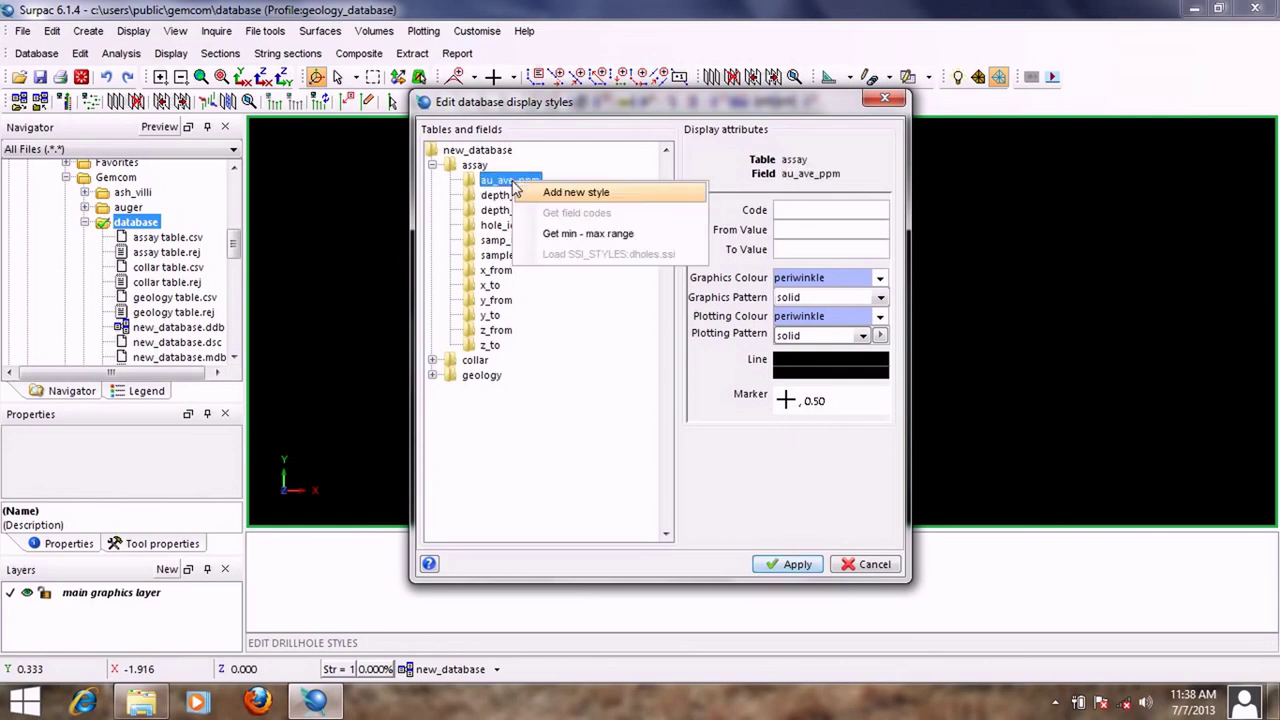
left_click(602, 236)
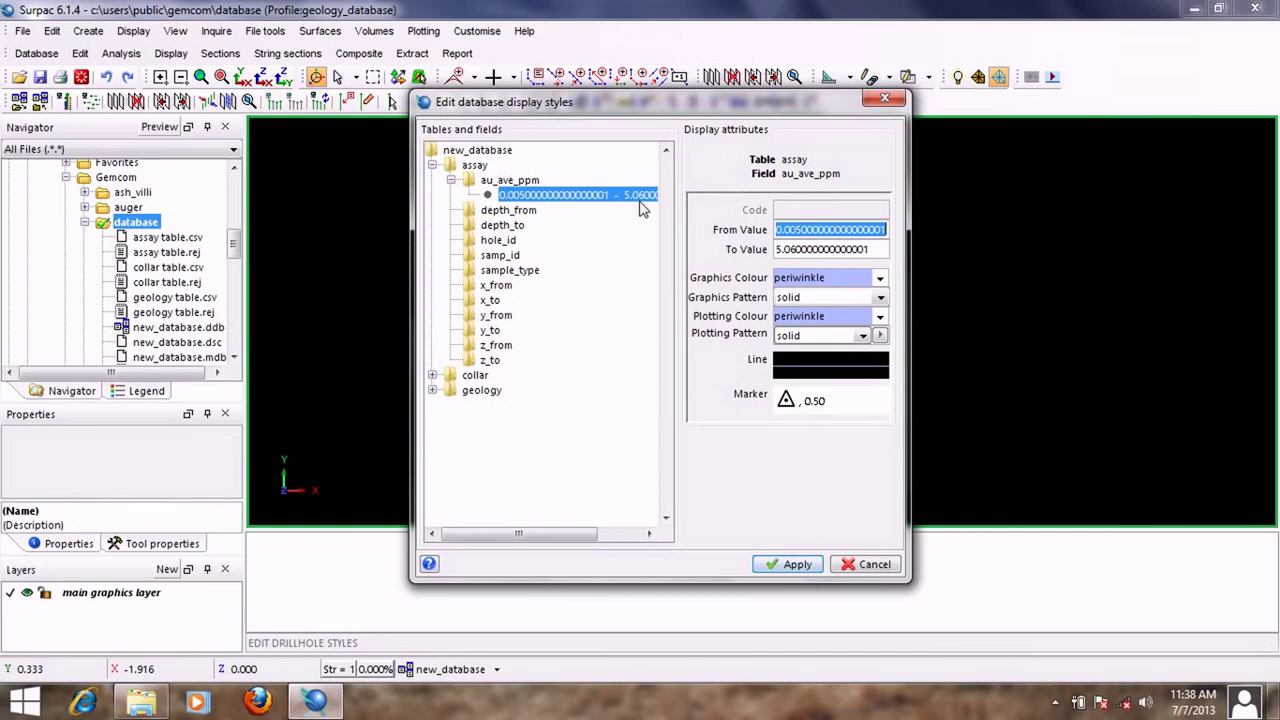
right_click(572, 194)
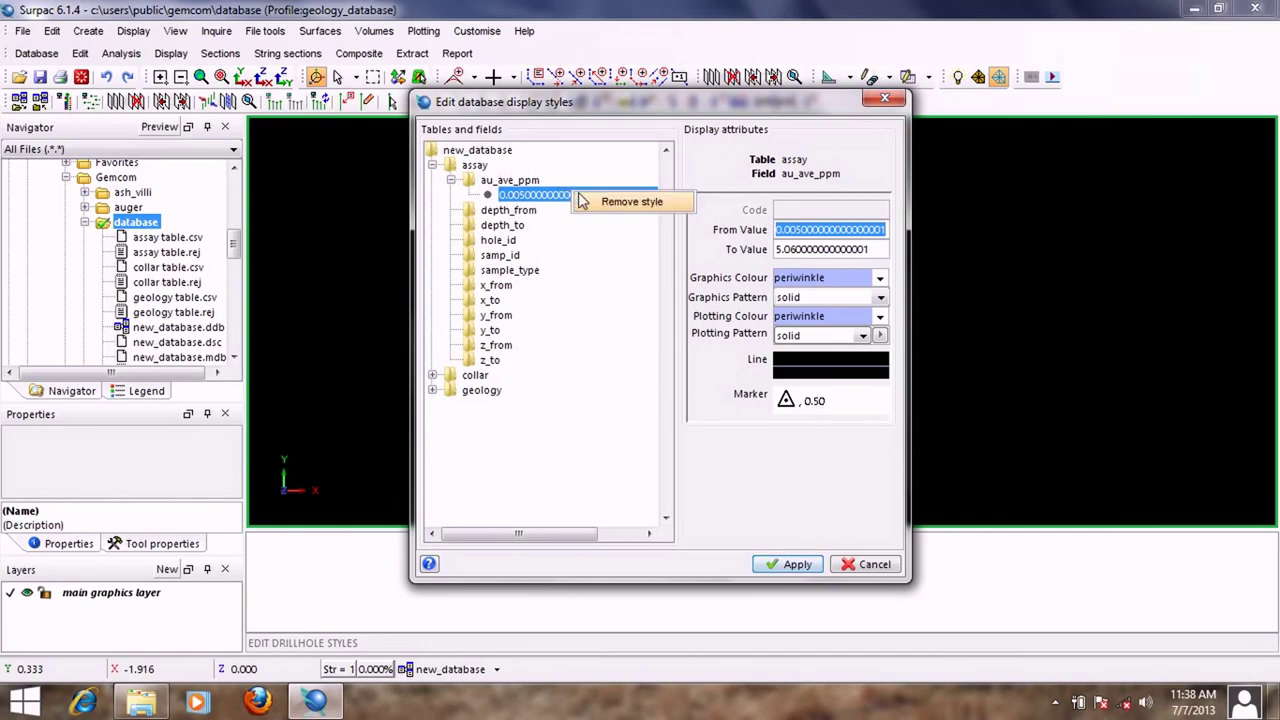
left_click(632, 202)
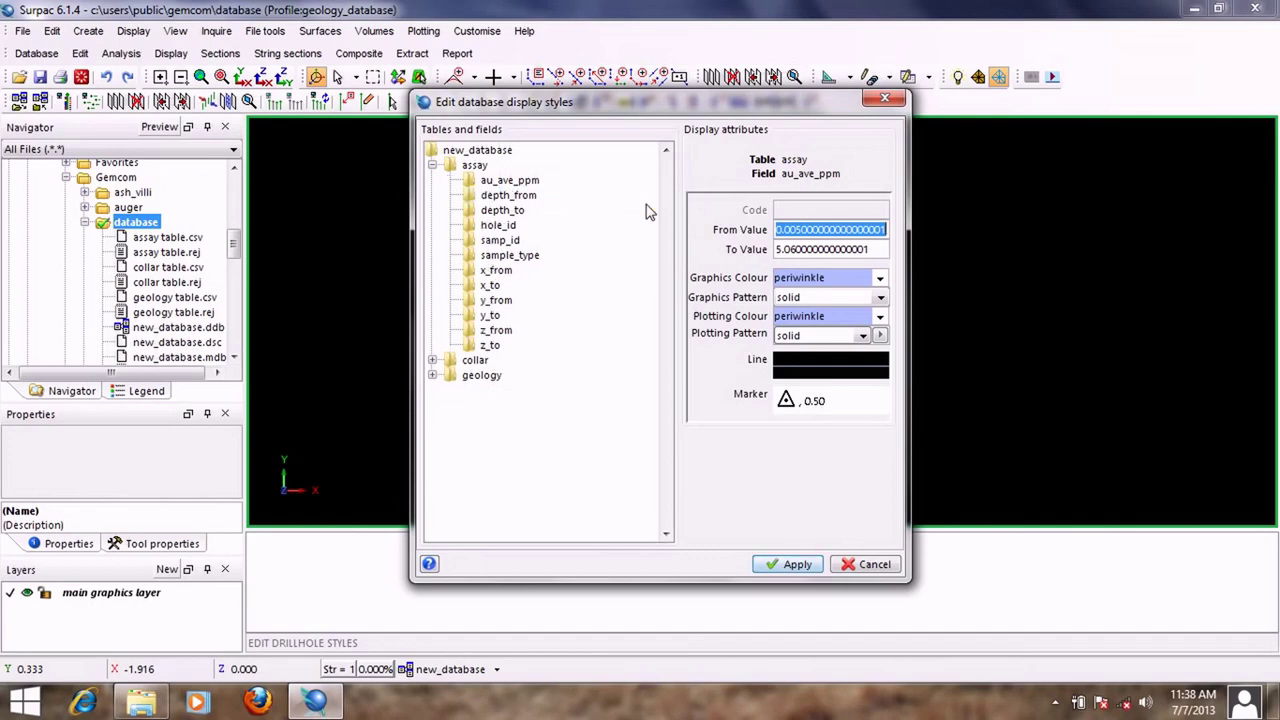
Step: Add six new blank styles to the assay table's au_ave_ppm field
left_click(520, 182)
right_click(522, 184)
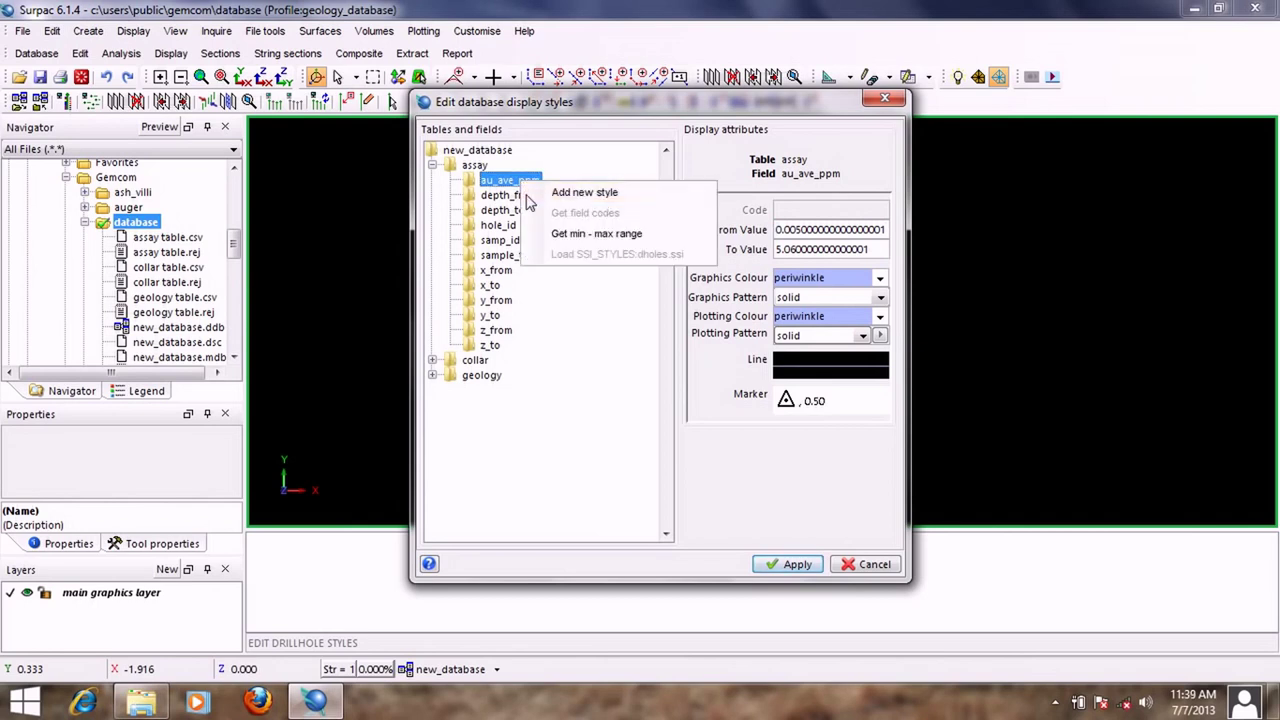
left_click(606, 196)
right_click(505, 183)
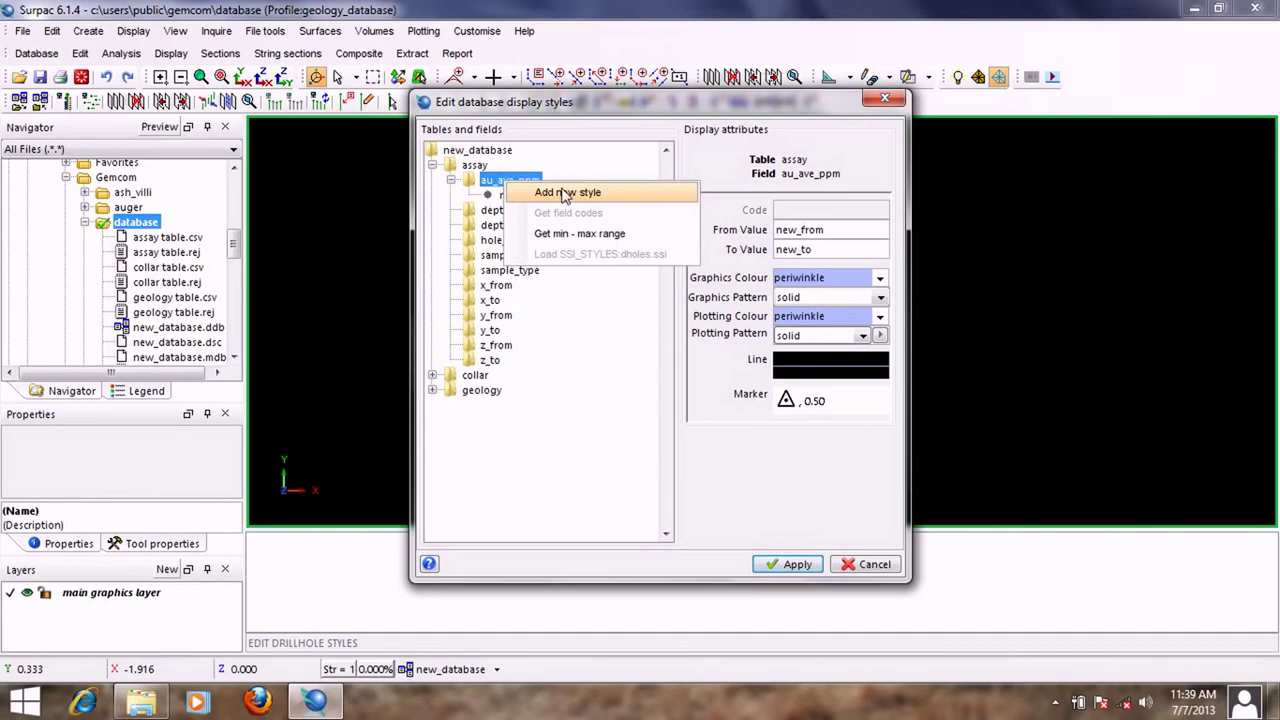
left_click(556, 192)
right_click(503, 185)
left_click(557, 189)
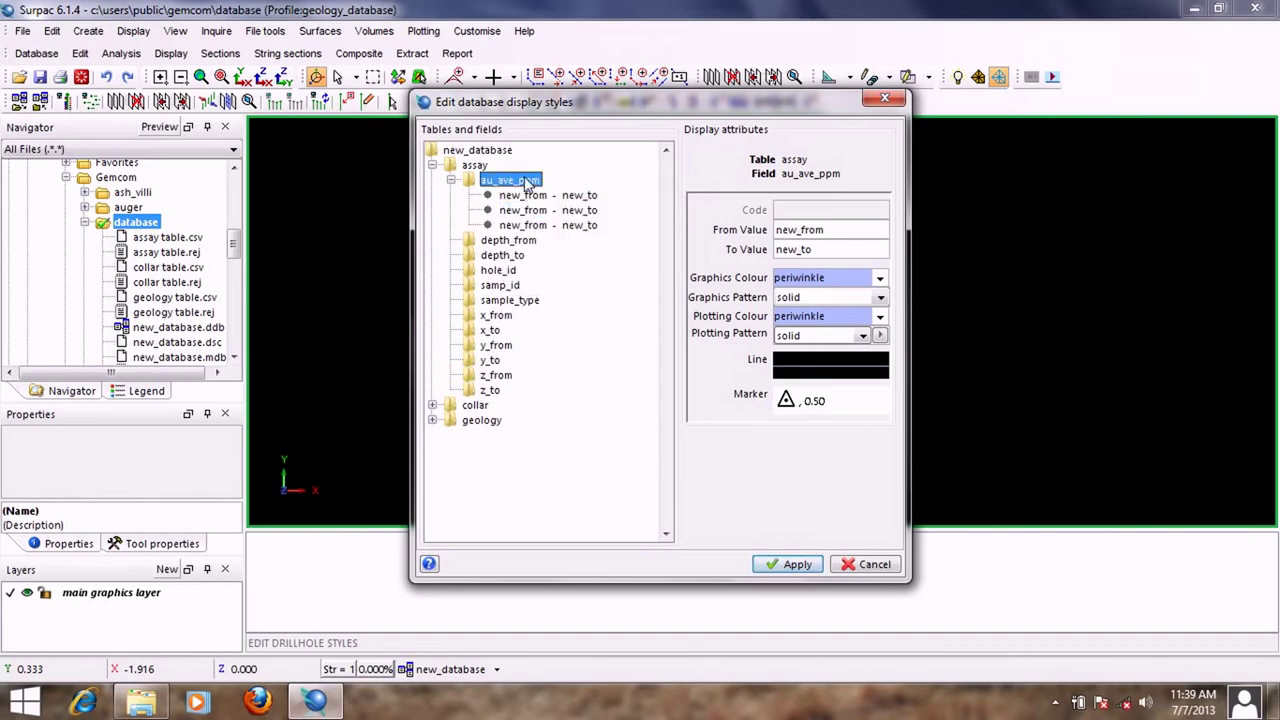
right_click(540, 182)
left_click(553, 191)
right_click(505, 183)
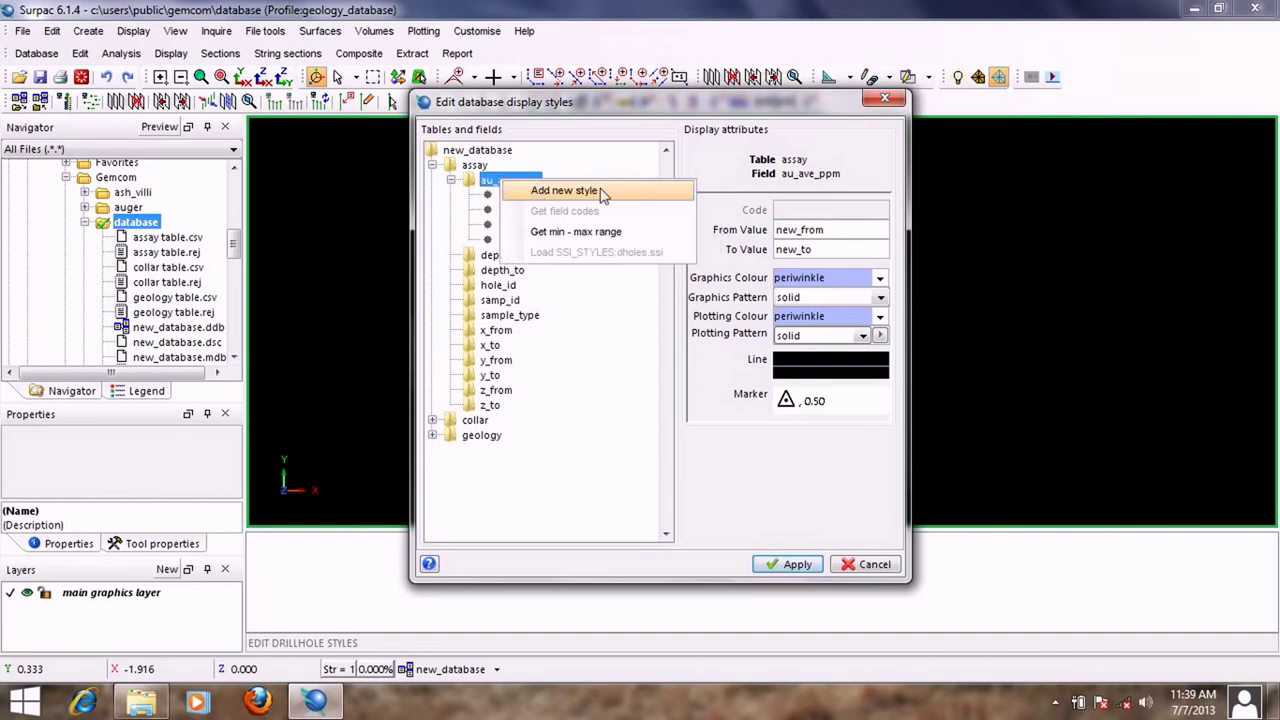
left_click(600, 193)
right_click(505, 183)
left_click(556, 191)
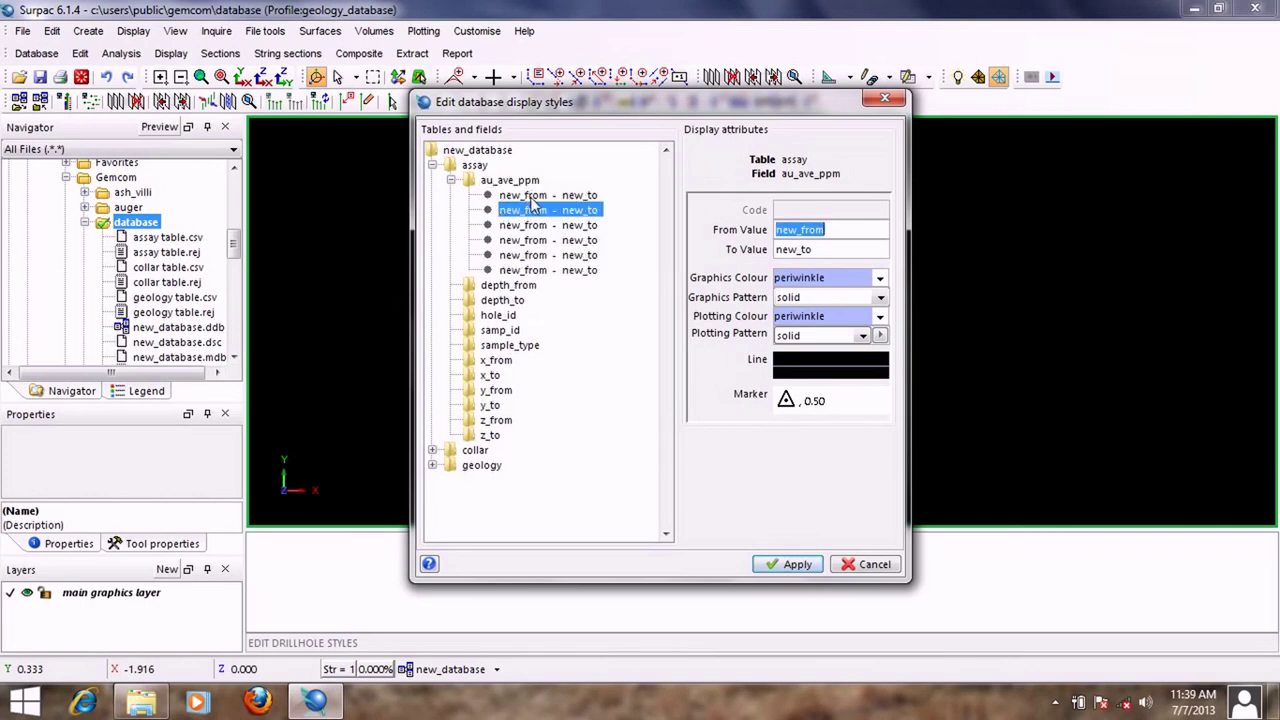
left_click(540, 198)
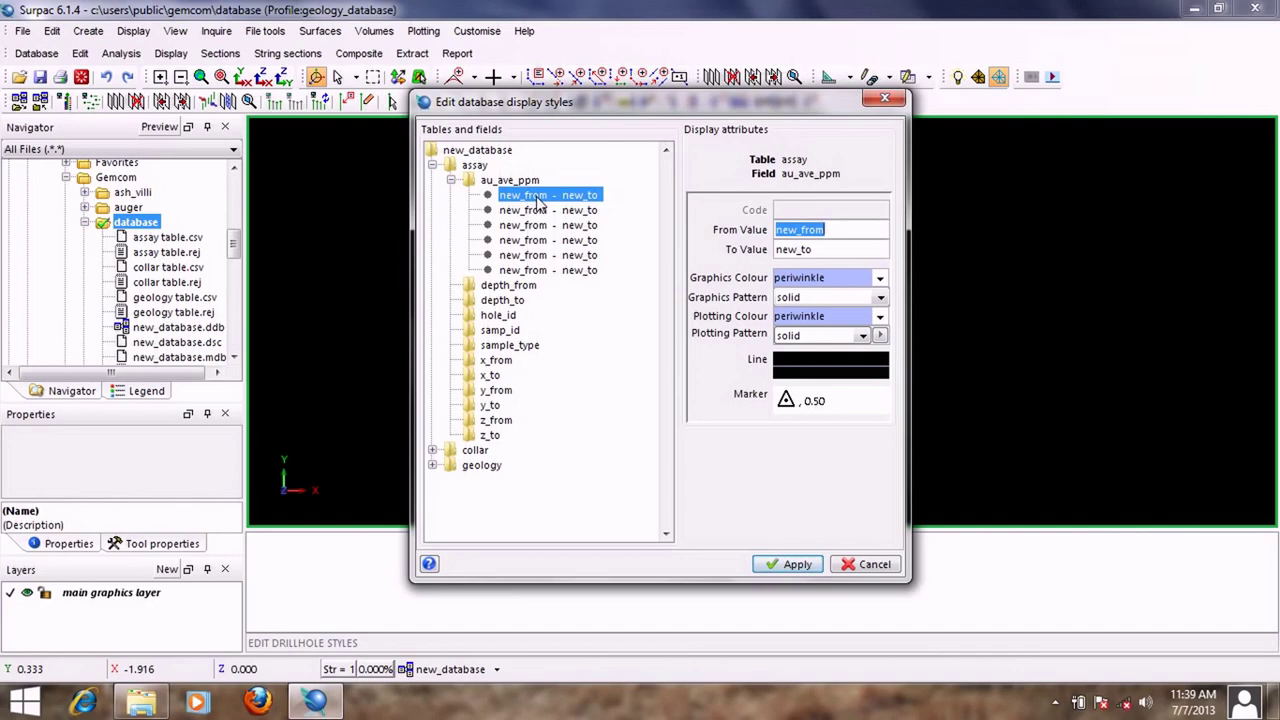
left_click(542, 212)
left_click(543, 226)
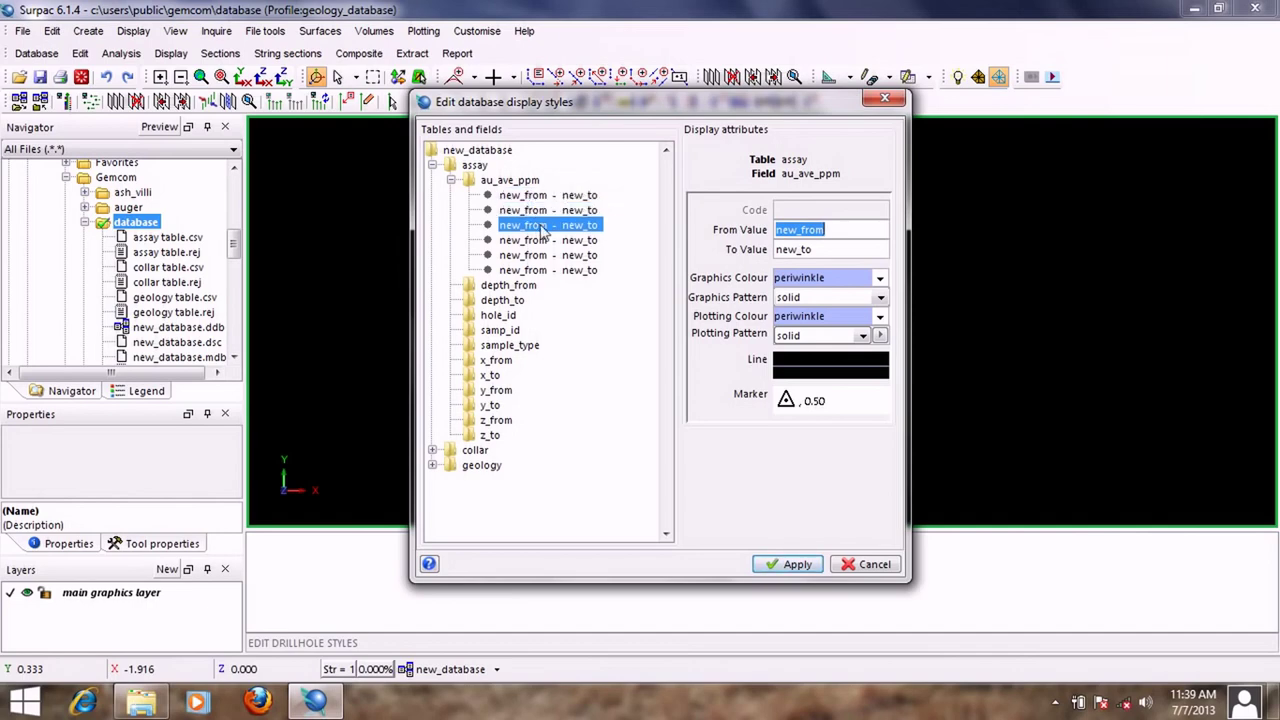
left_click(545, 241)
Step: Set the value range of the first au_ave_ppm style from 0 to 0.2
left_click(546, 198)
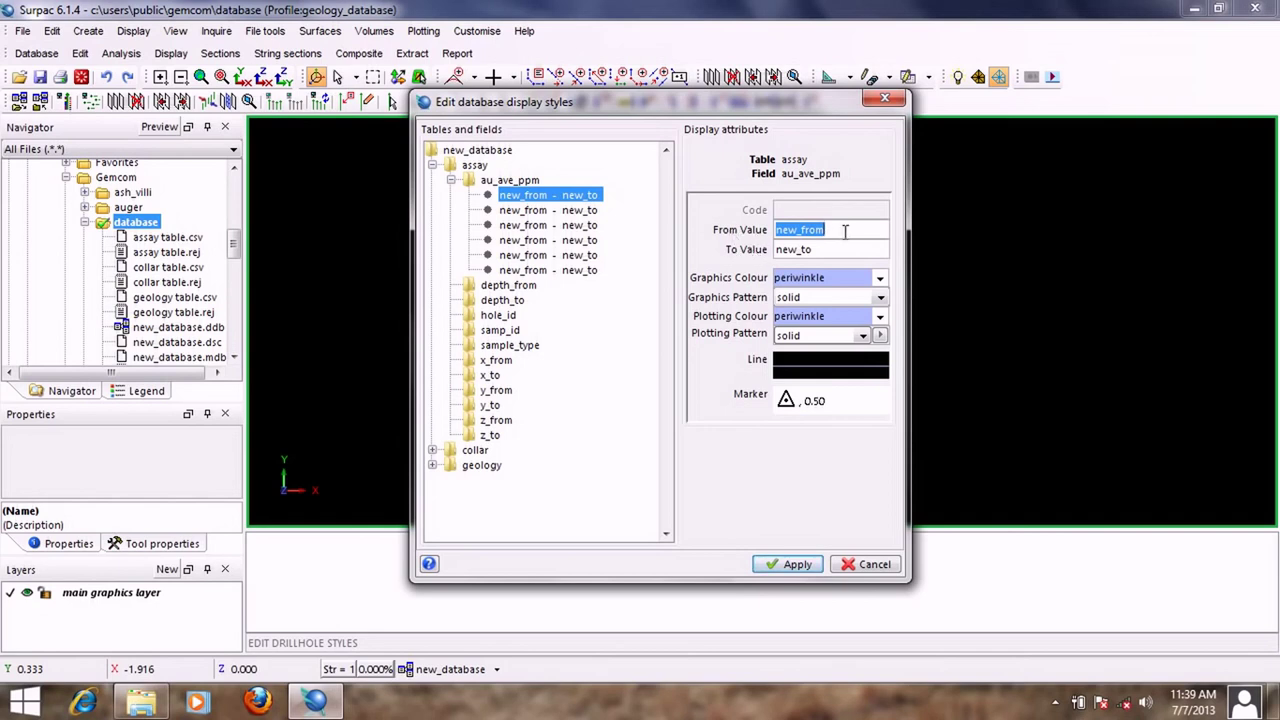
type("0")
key("Tab")
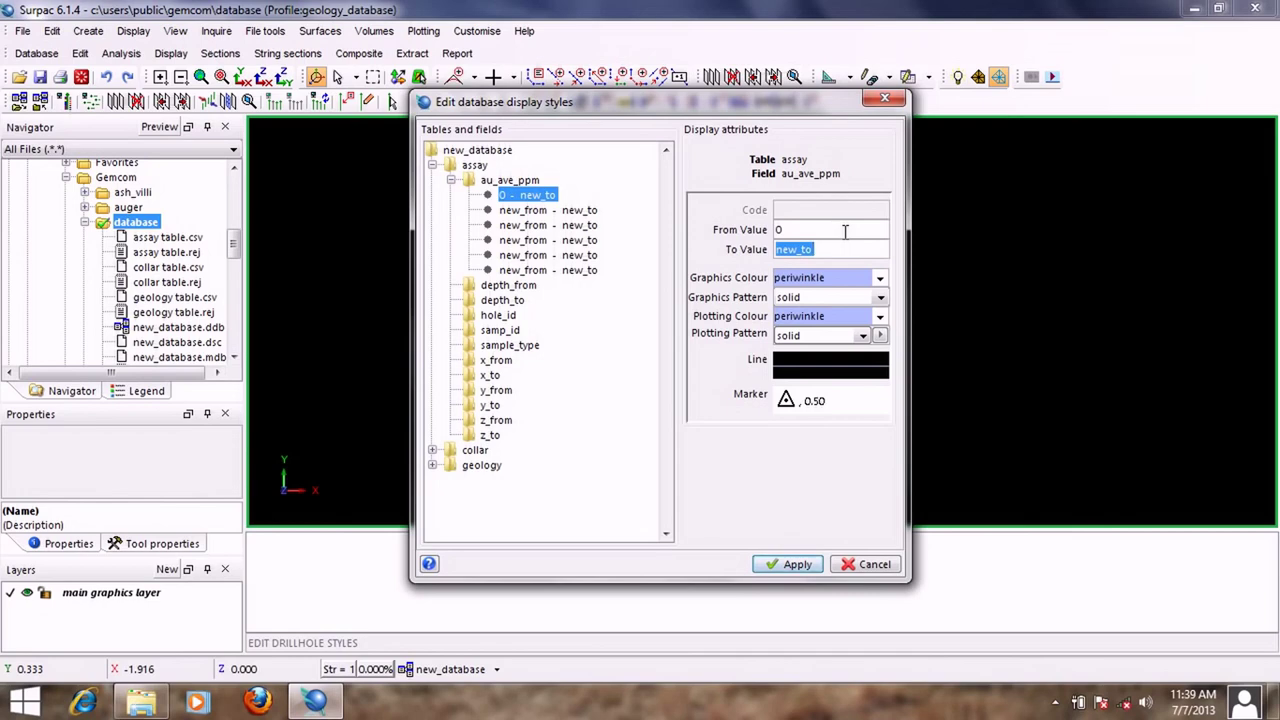
type("0.2")
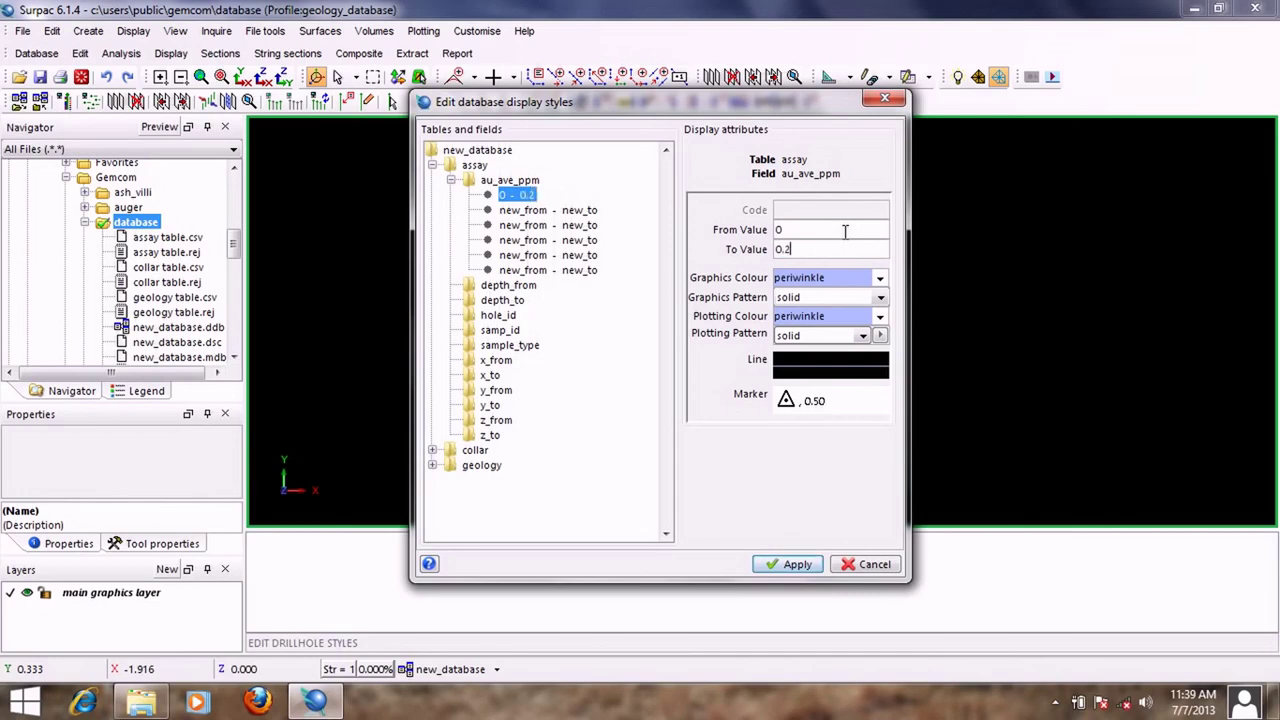
Step: Set both the graphics colour and the plotting colour of the 0 - 0.2 style to white
left_click(832, 277)
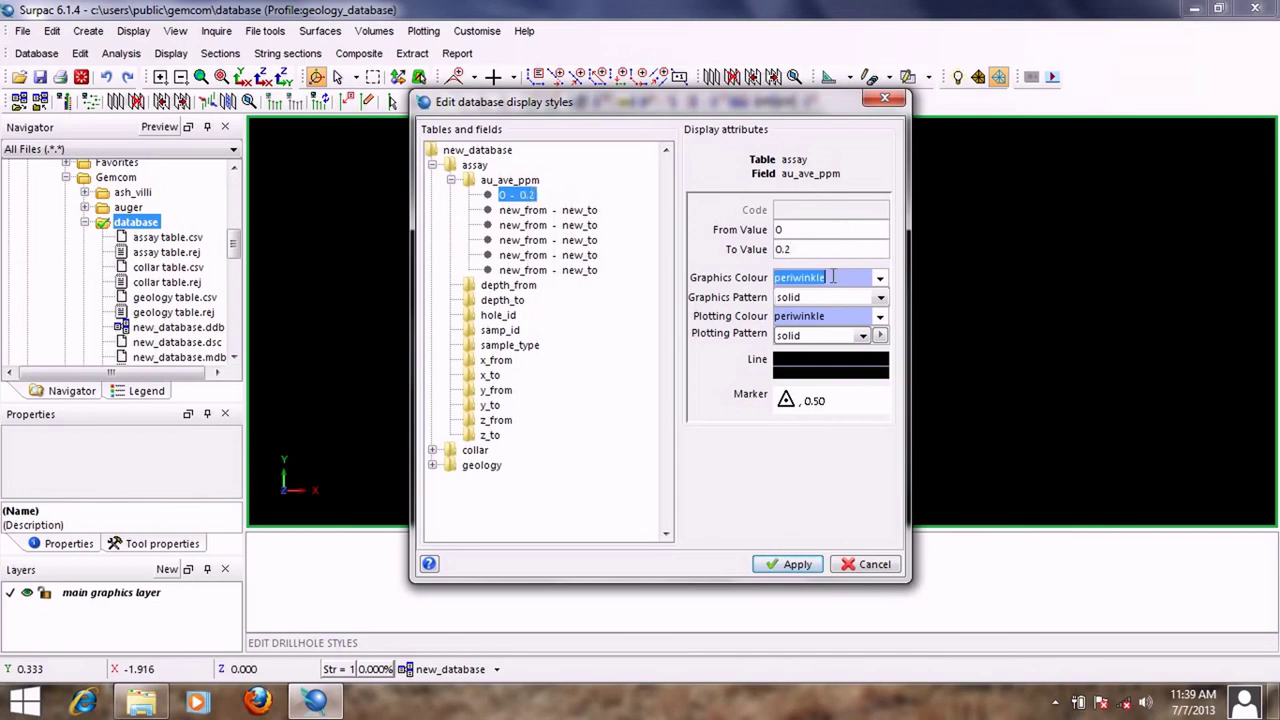
type("white")
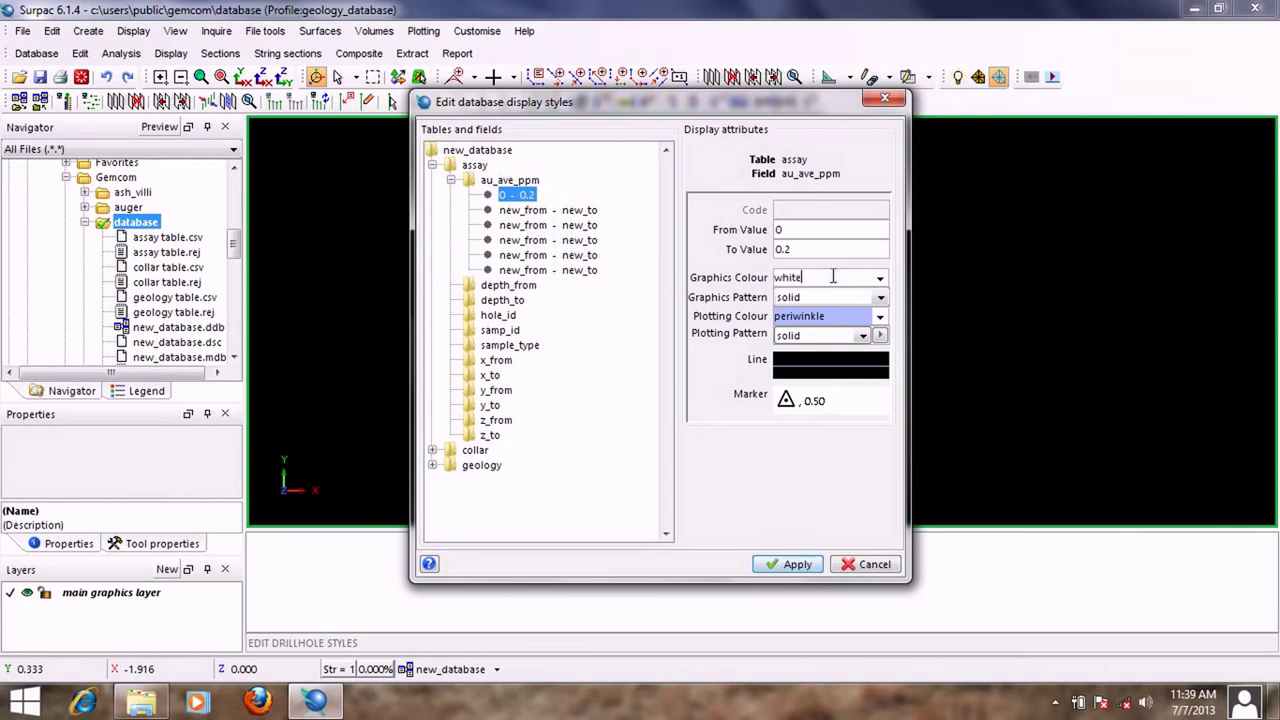
double_click(832, 277)
right_click(806, 280)
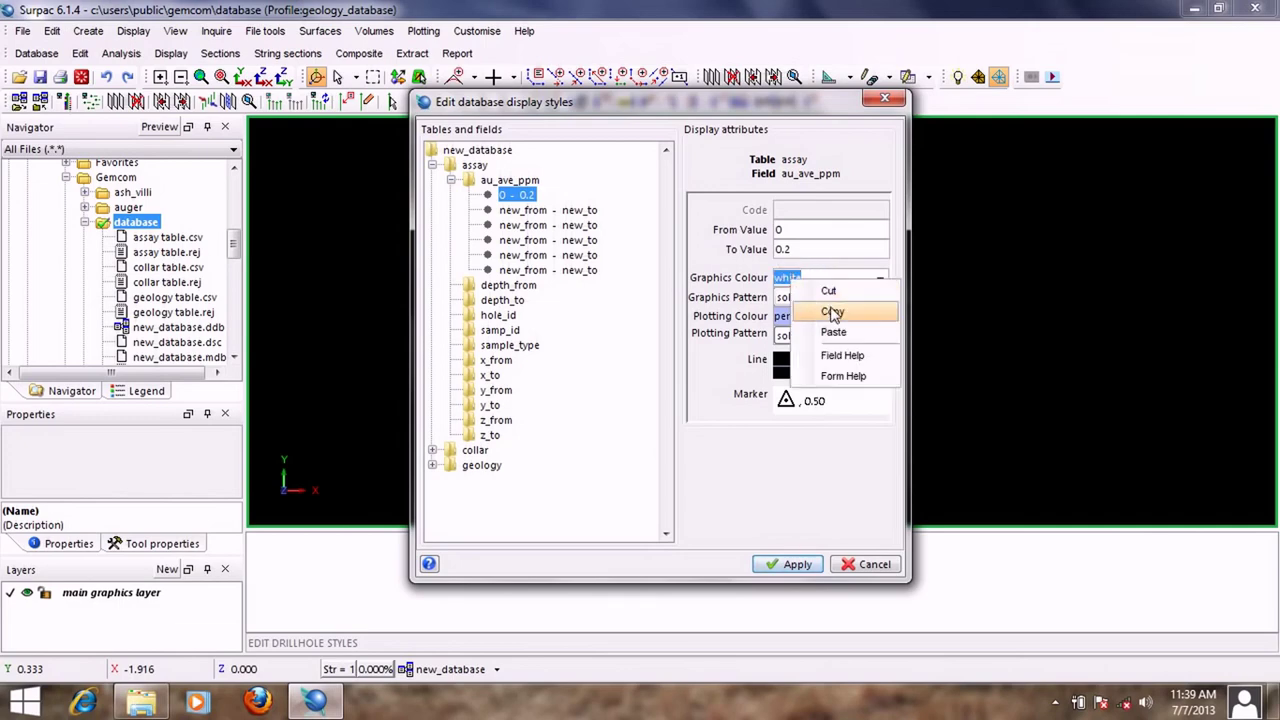
left_click(832, 313)
double_click(835, 316)
right_click(831, 318)
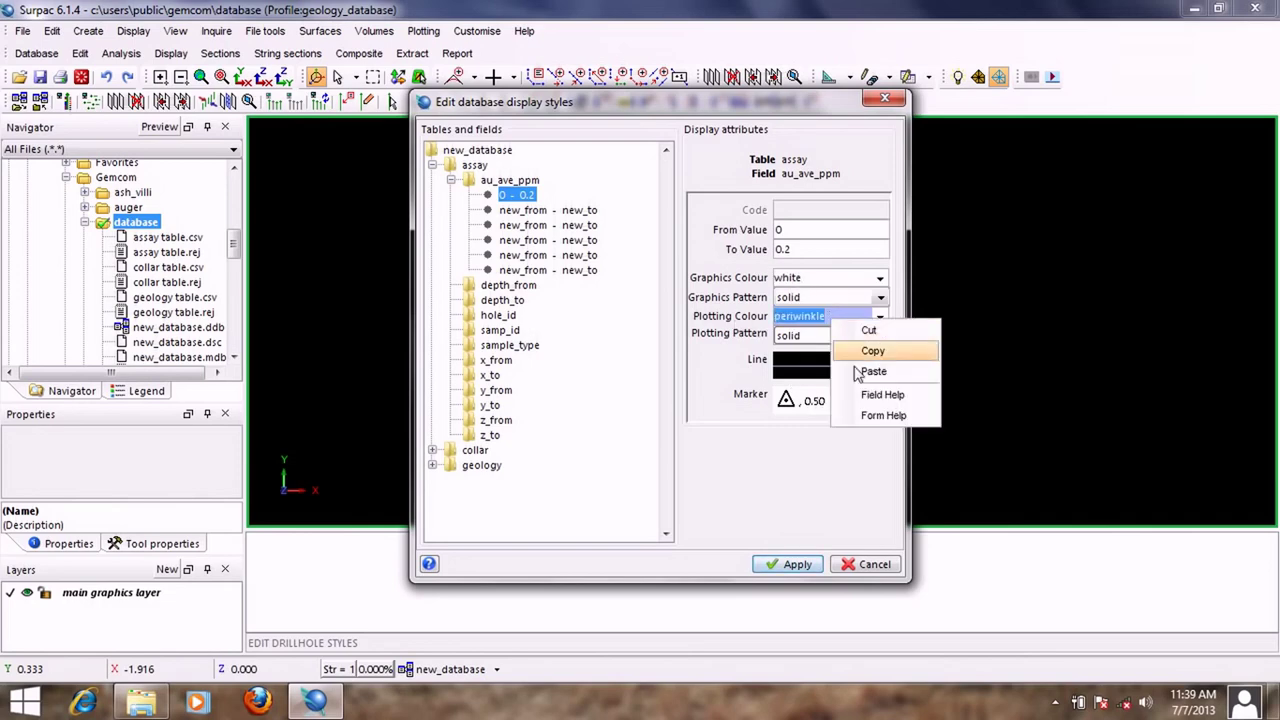
left_click(870, 371)
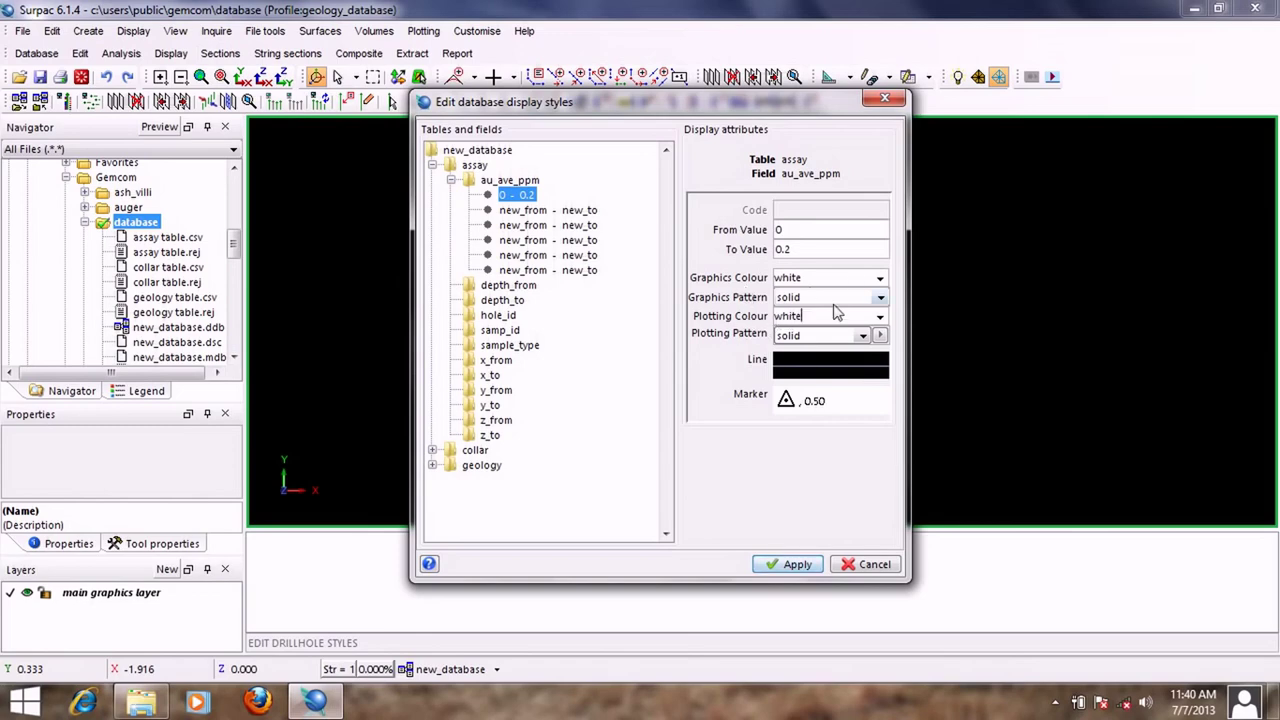
Step: Set the value range of the second au_ave_ppm style from 0.2 to 0.4
left_click(530, 212)
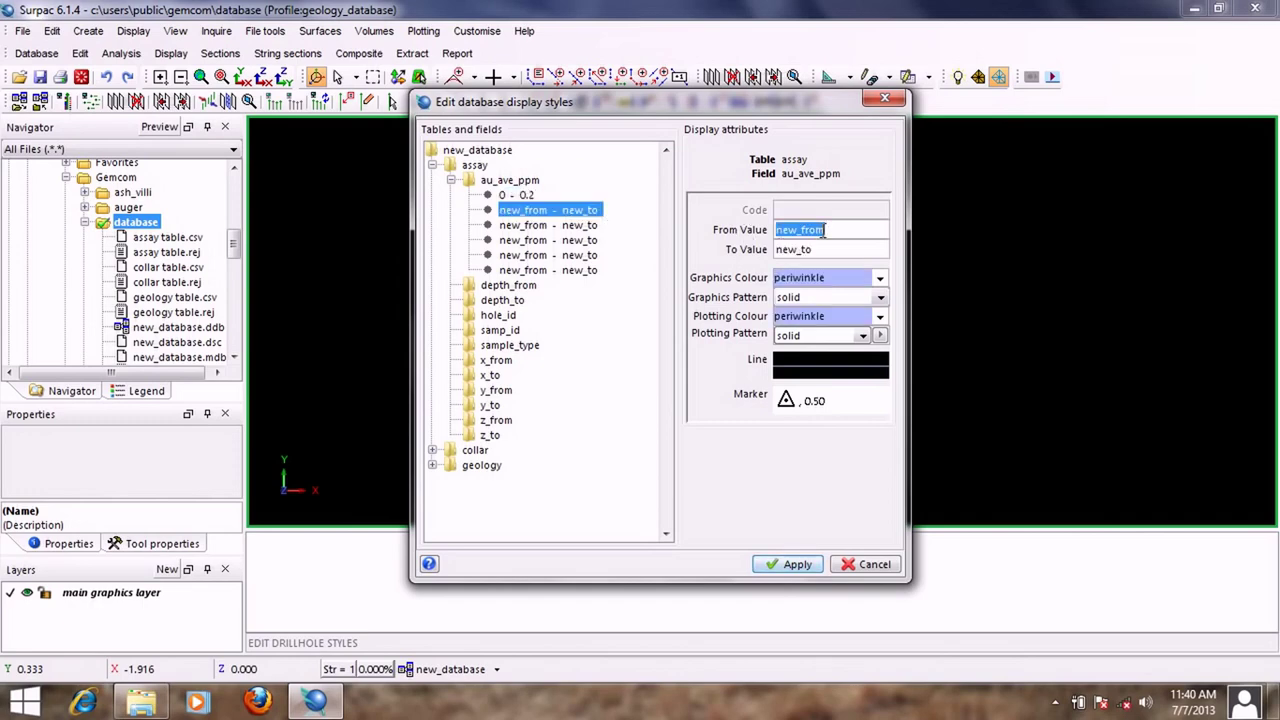
type("0.2")
key("Tab")
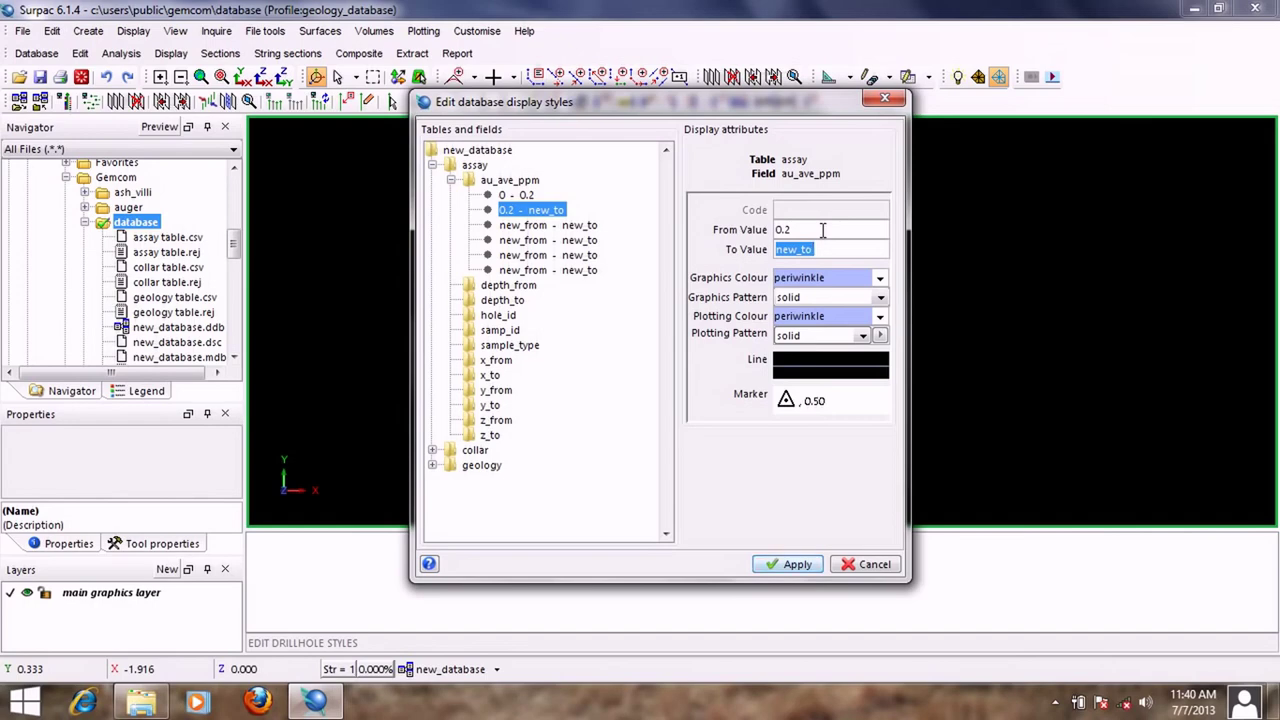
type("0.4")
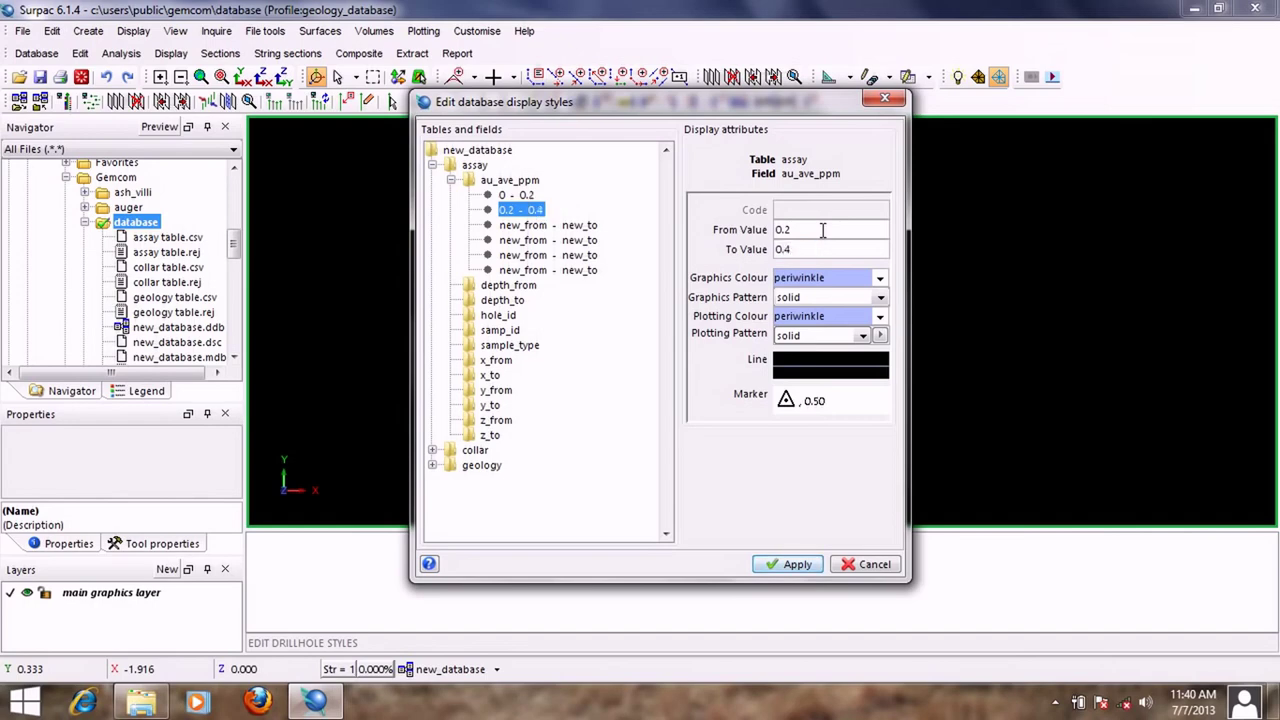
Step: Set both the graphics colour and the plotting colour of the 0.2 - 0.4 style to blue
key("Tab")
type("blue")
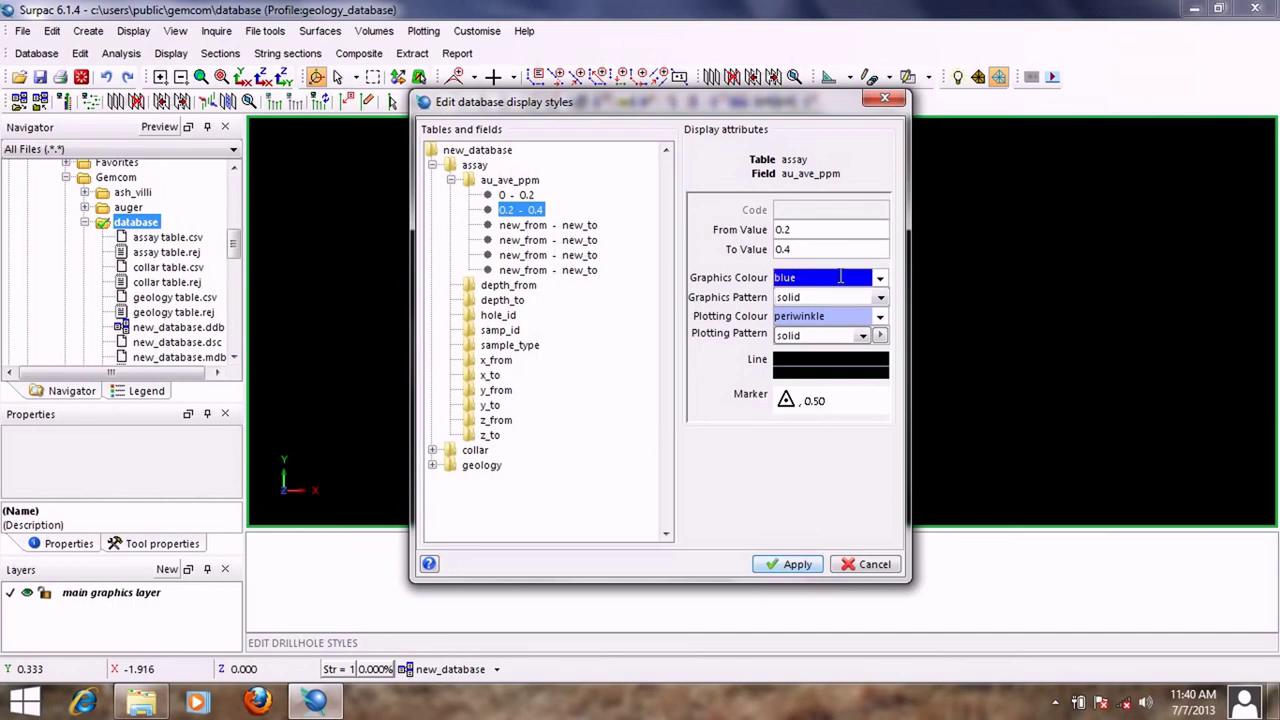
double_click(840, 277)
right_click(840, 277)
left_click(879, 303)
double_click(806, 316)
right_click(811, 318)
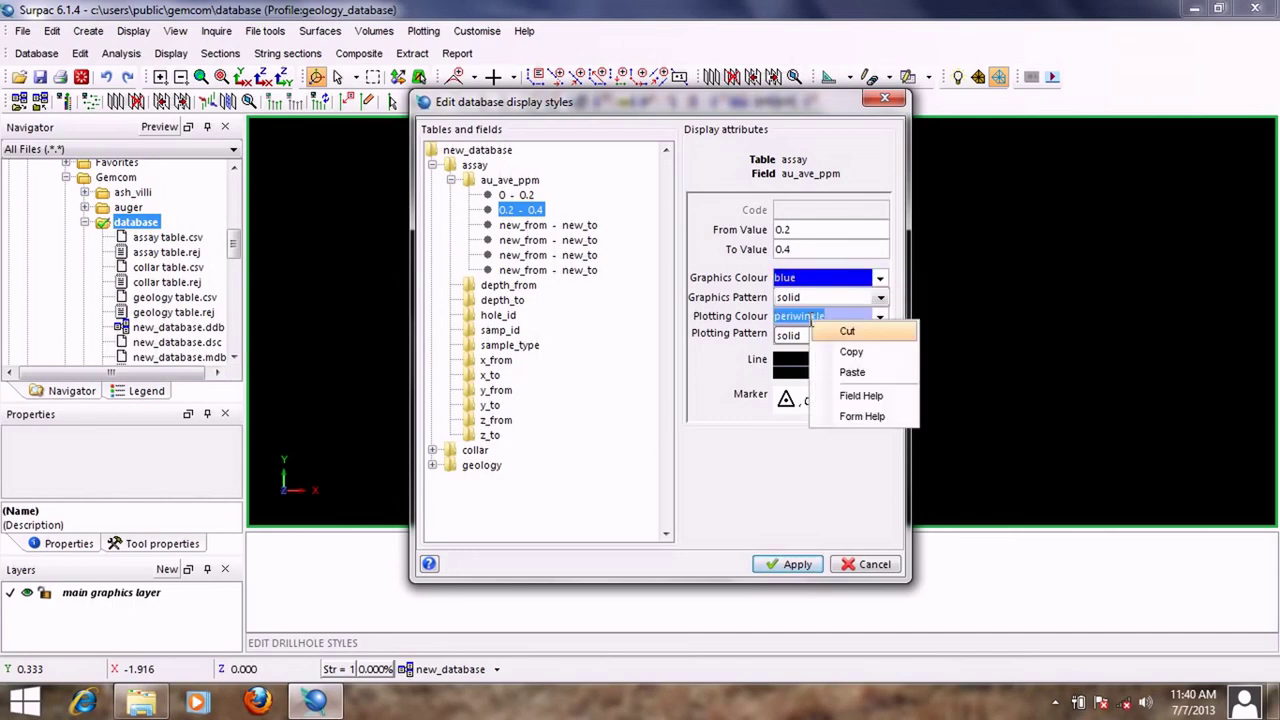
left_click(850, 372)
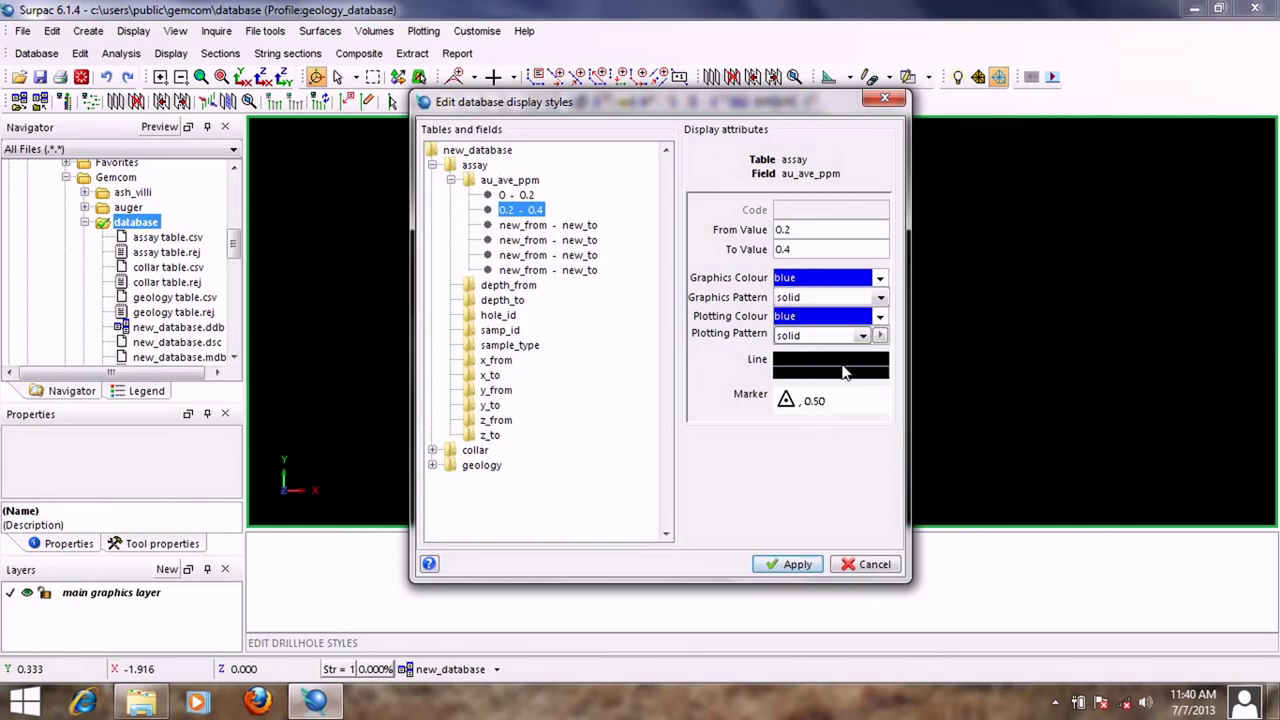
Step: Set the value range of the third au_ave_ppm style from 0.4 to 0.75
left_click(558, 226)
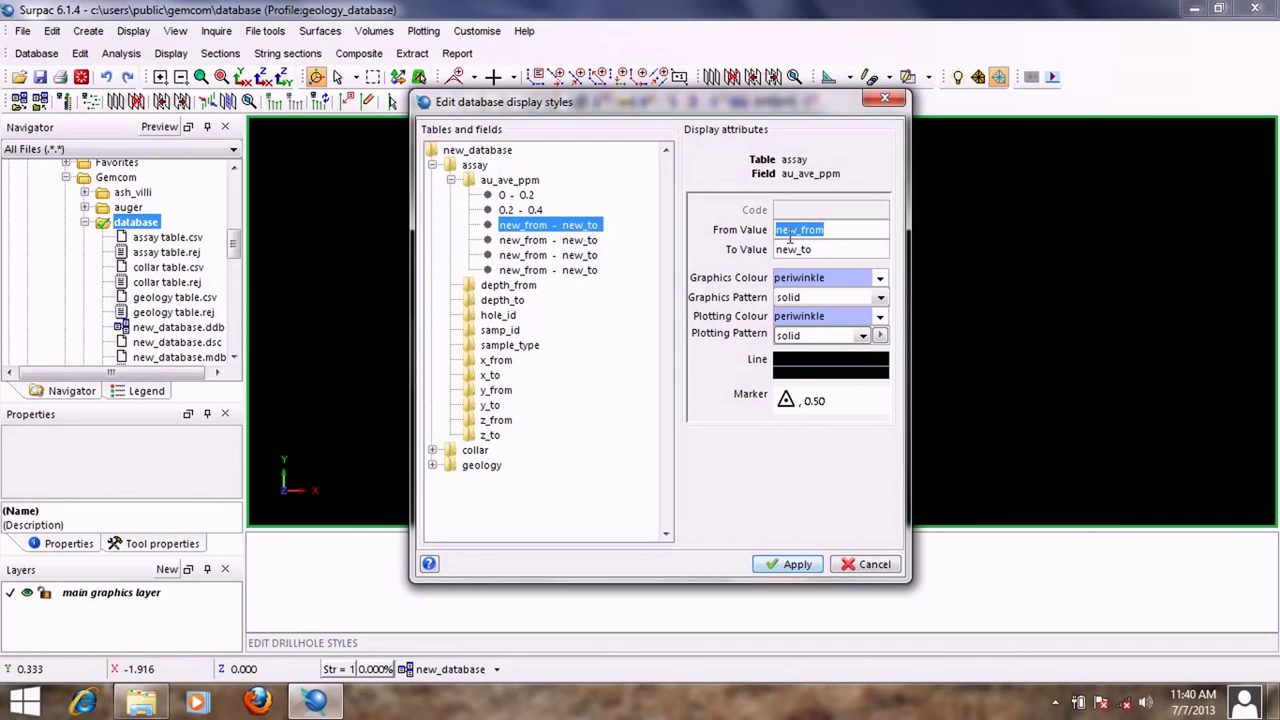
type("0.4")
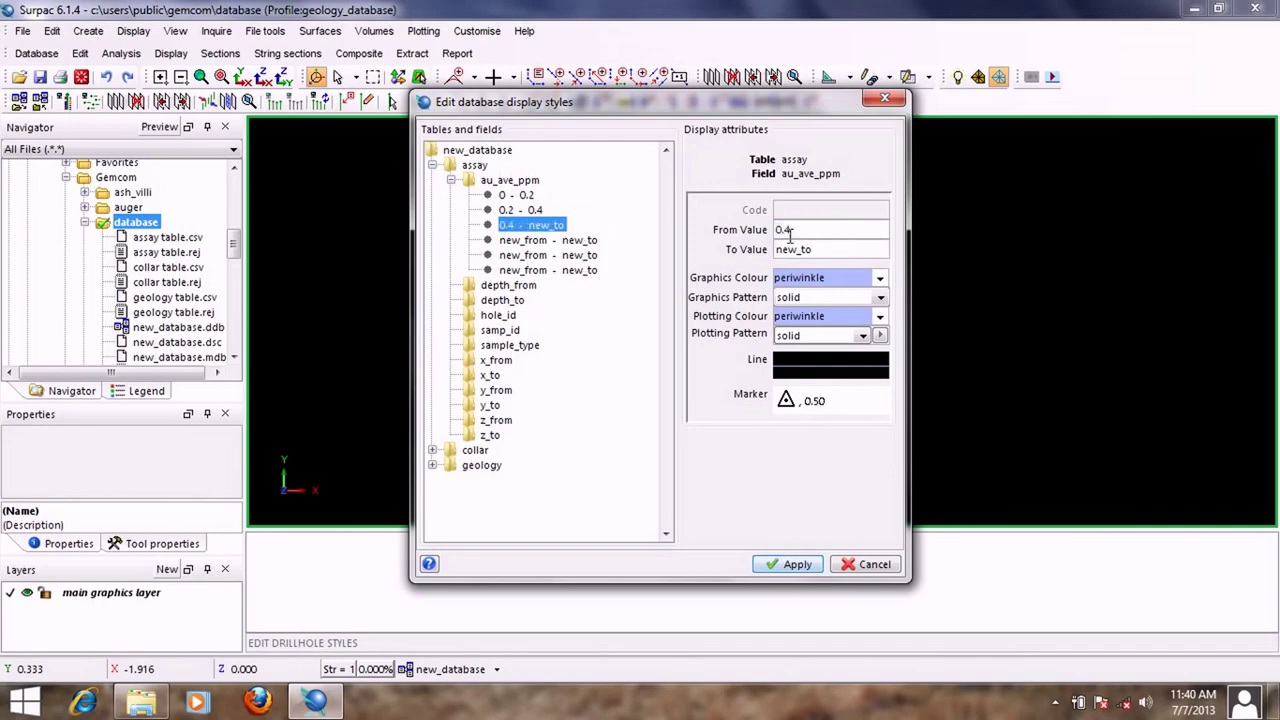
key("Tab")
type("0.75")
Step: Set both the graphics colour and the plotting colour of the 0.4 - 0.75 style to green
left_click(829, 276)
type("gr")
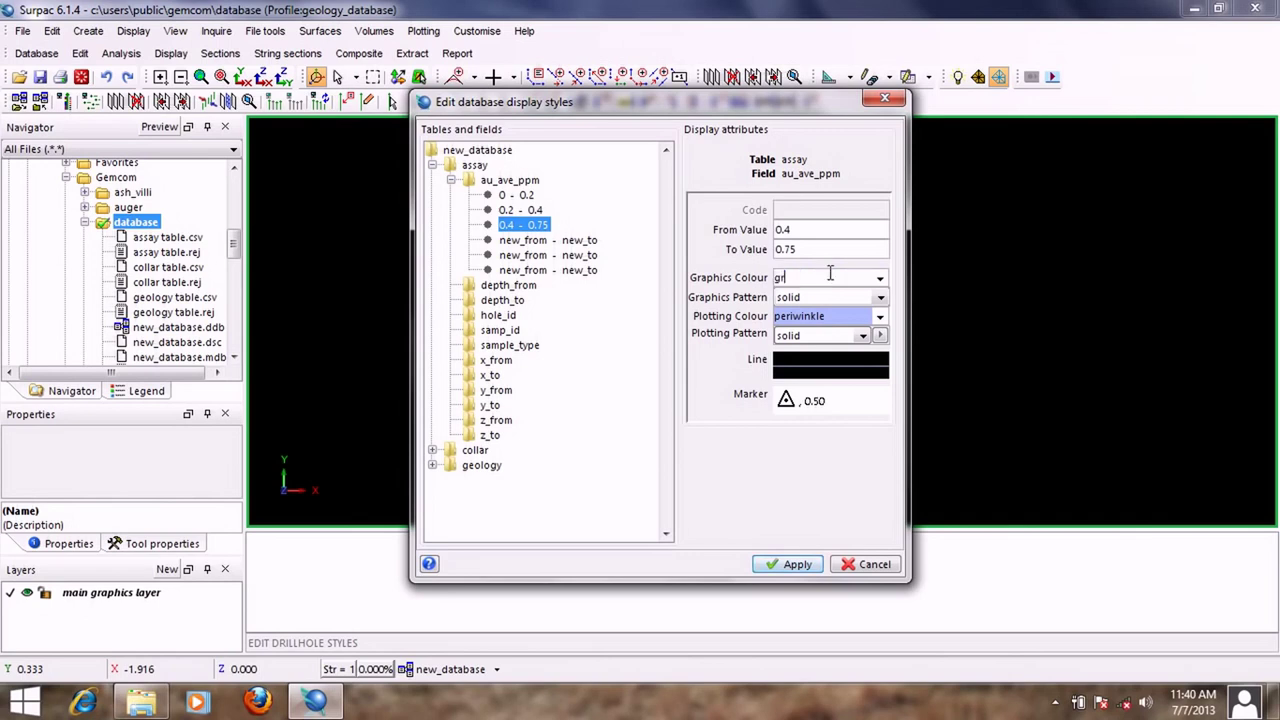
type("een")
double_click(829, 276)
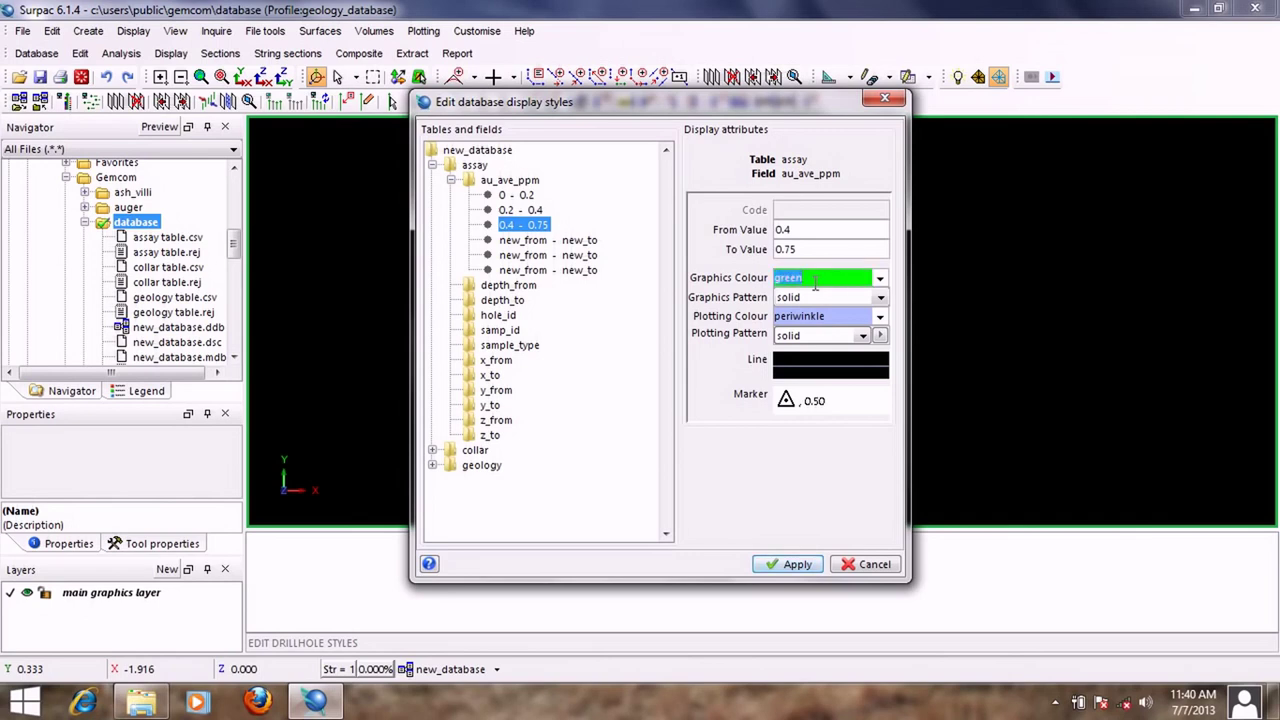
right_click(815, 283)
left_click(855, 315)
left_click(820, 315)
right_click(826, 310)
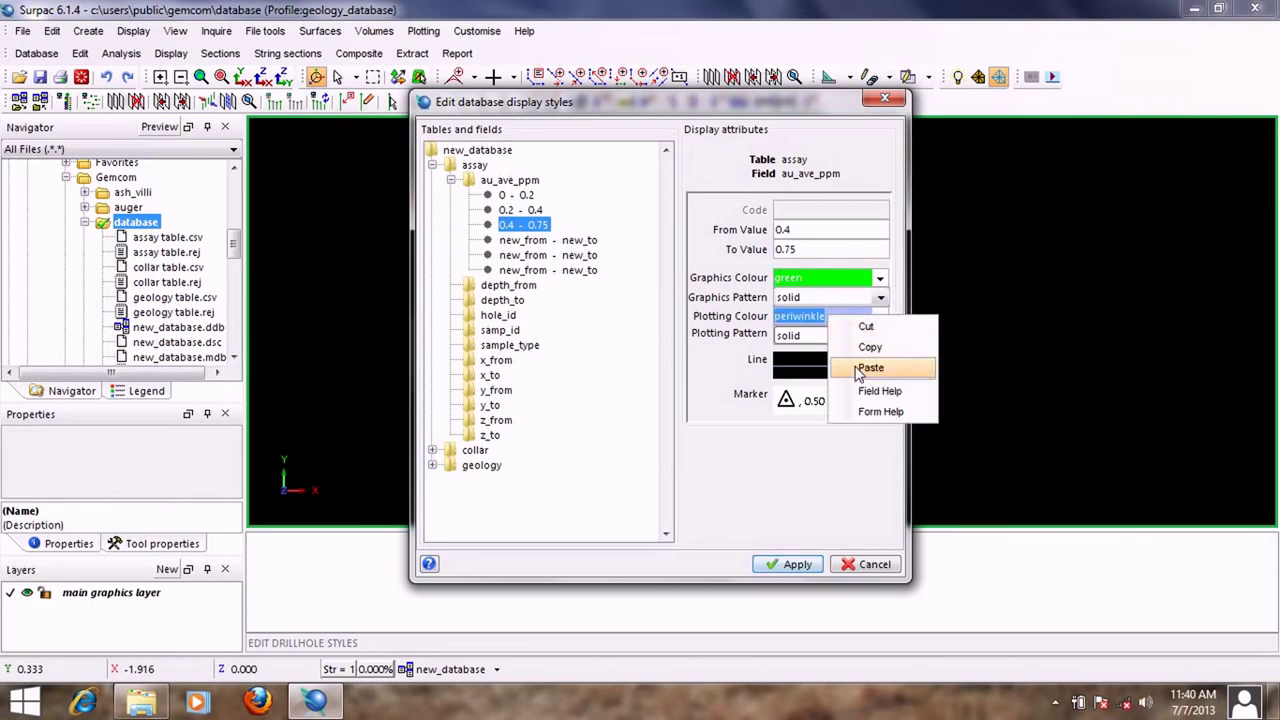
left_click(860, 360)
Step: Set the value range of the fourth au_ave_ppm style from 0.75 to 1.3
left_click(557, 242)
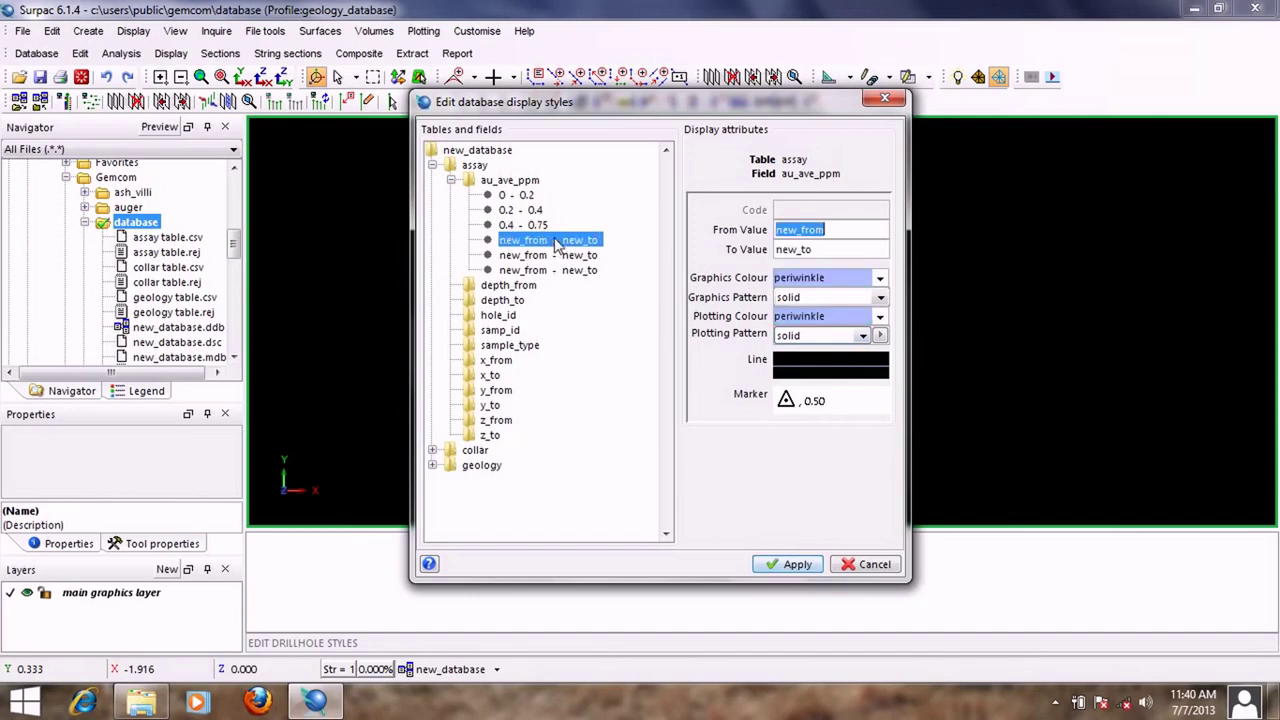
type("0.")
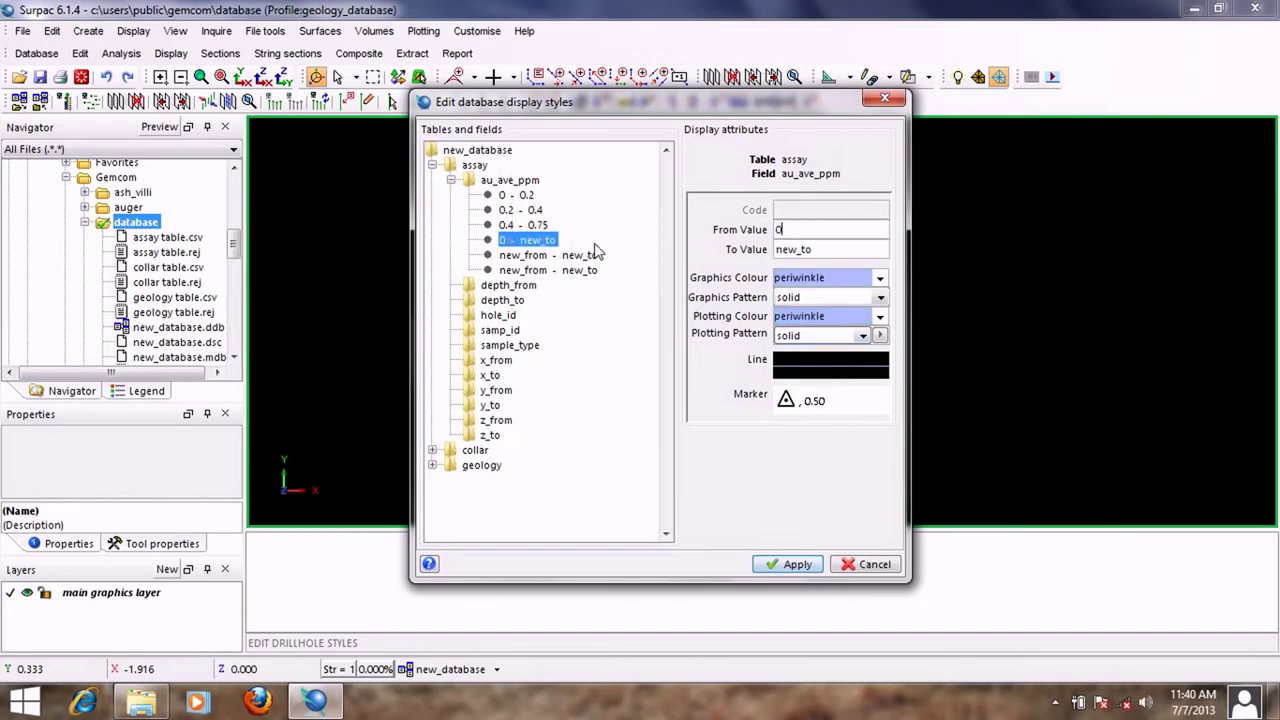
type("75")
key("Tab")
type("1.3")
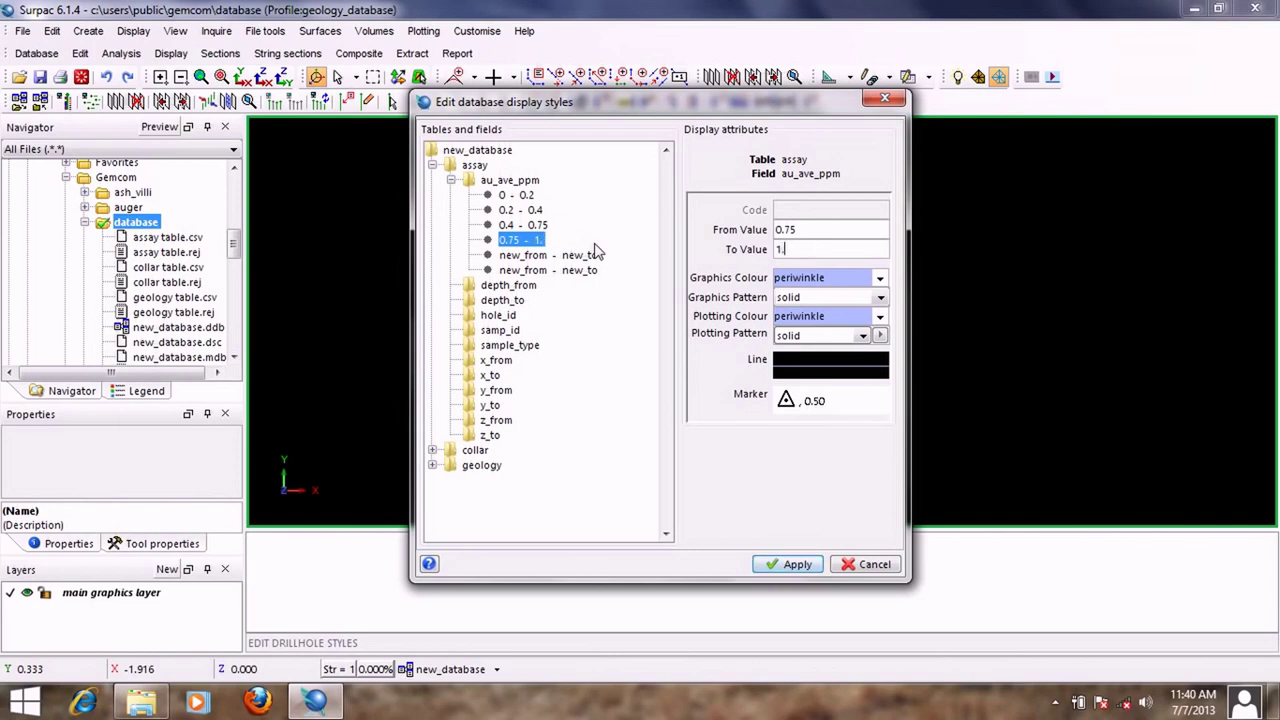
Step: Set both the graphics colour and the plotting colour of the 0.75 - 1.3 style to yellow
double_click(829, 277)
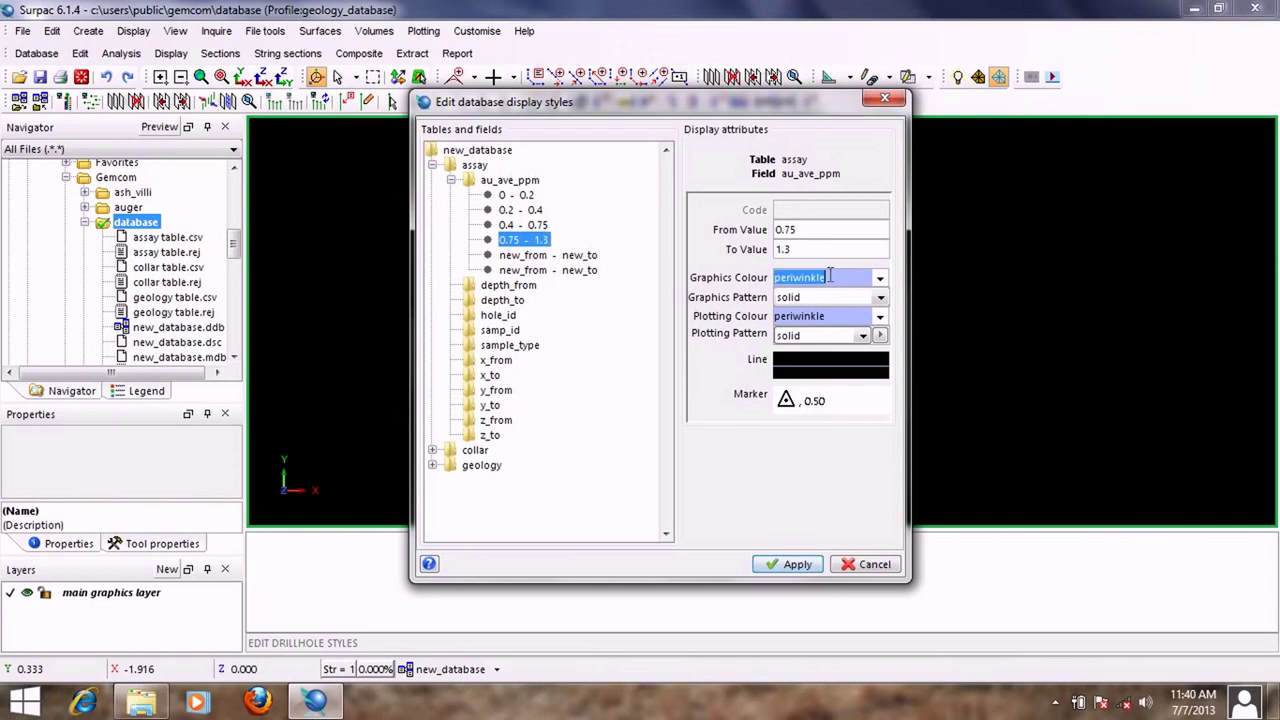
type("y")
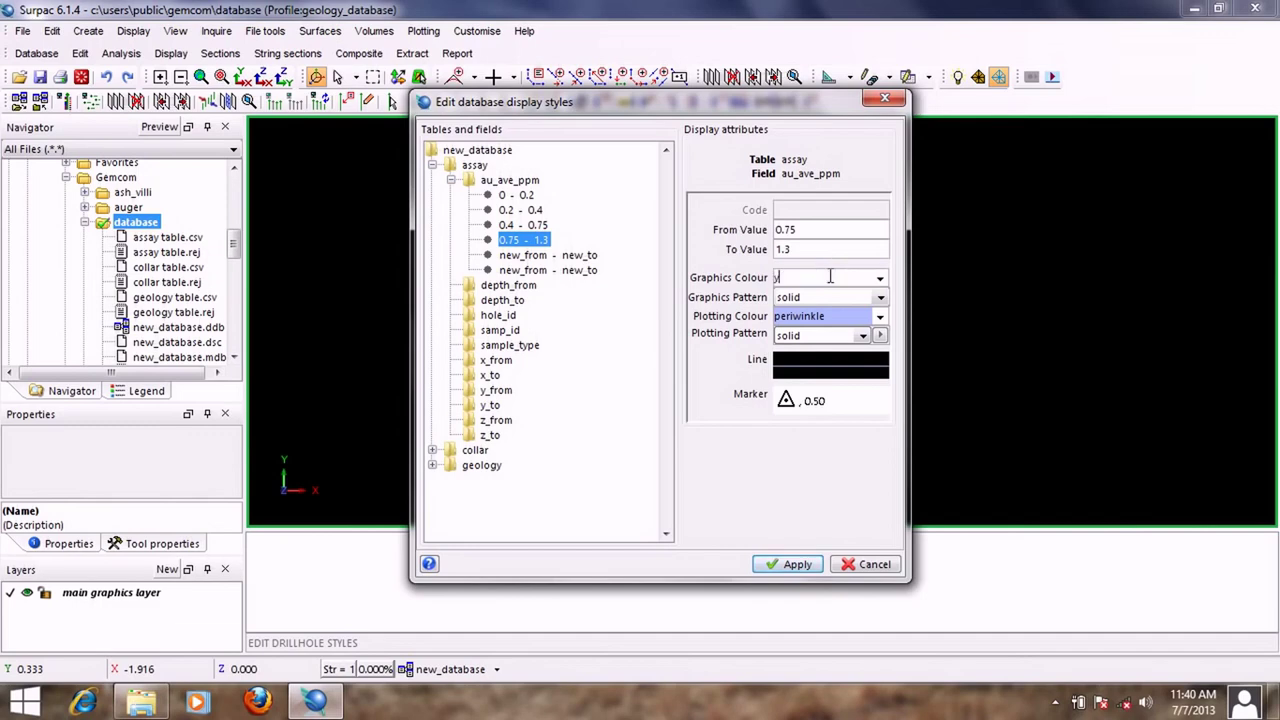
type("ellow")
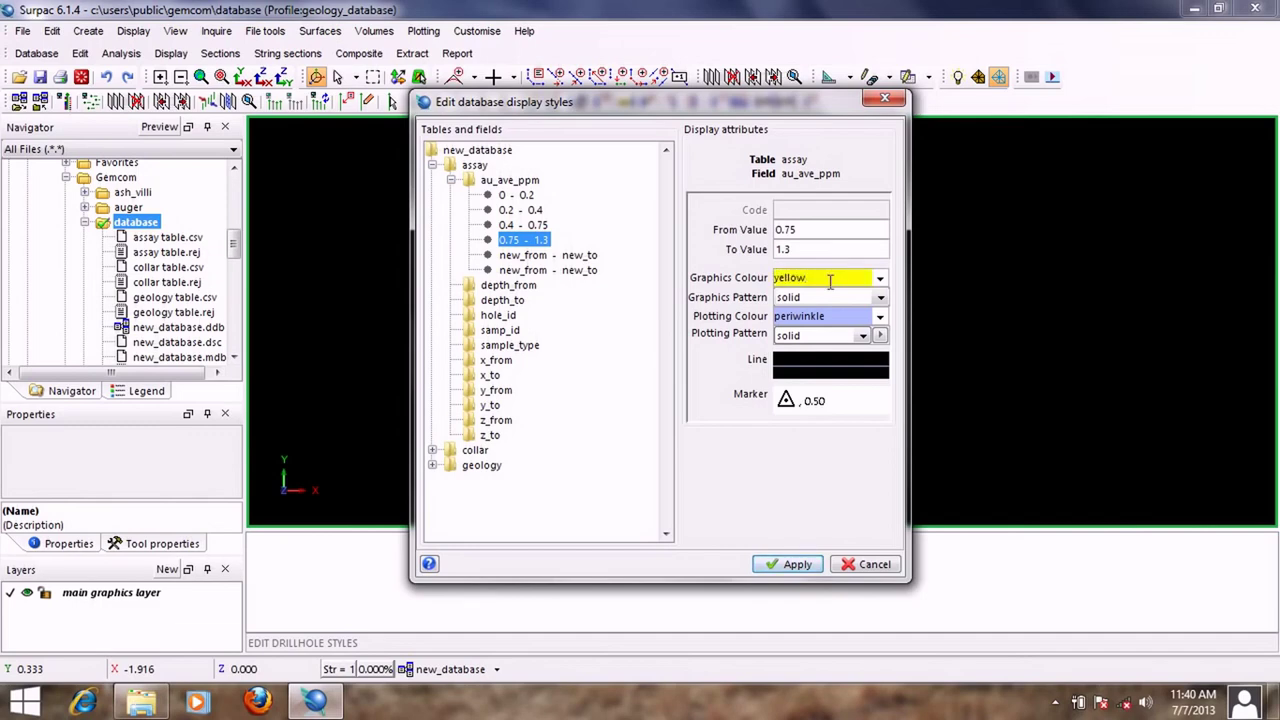
left_click(816, 316)
left_click(822, 284)
right_click(814, 276)
left_click(836, 316)
right_click(832, 316)
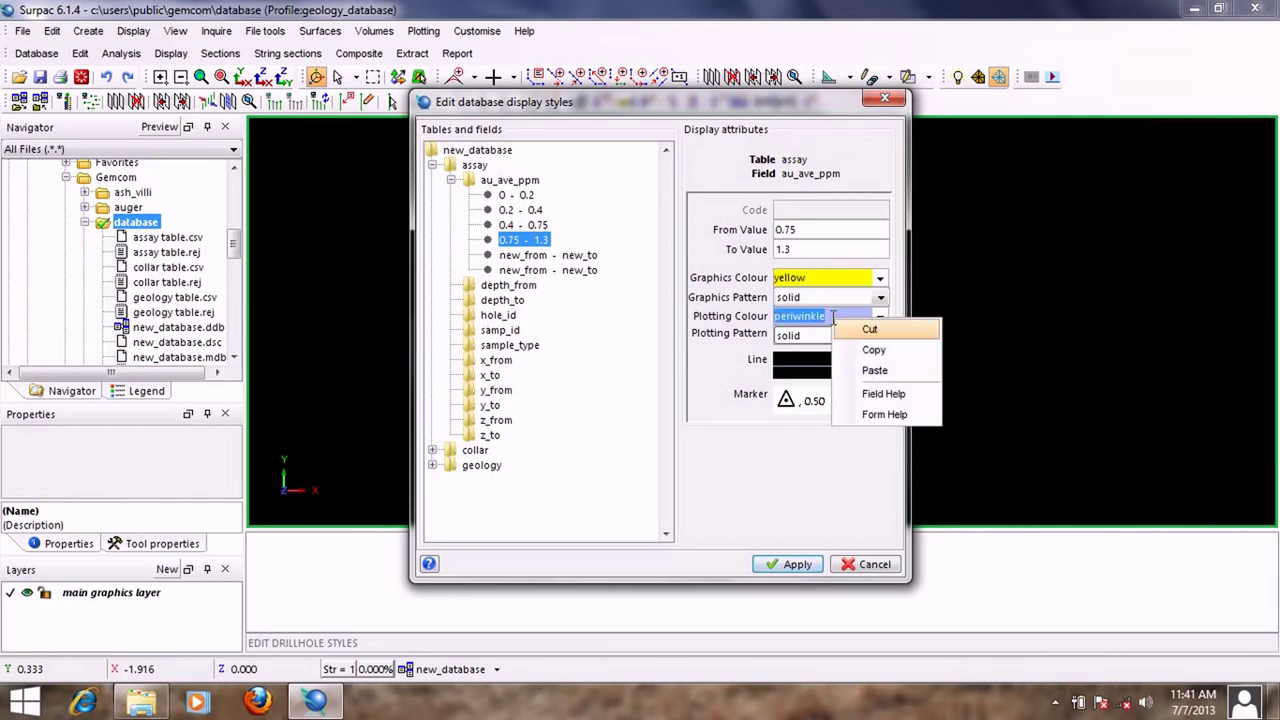
left_click(875, 370)
Step: Set the value range of the fifth au_ave_ppm style from 1.3 to 5
left_click(588, 257)
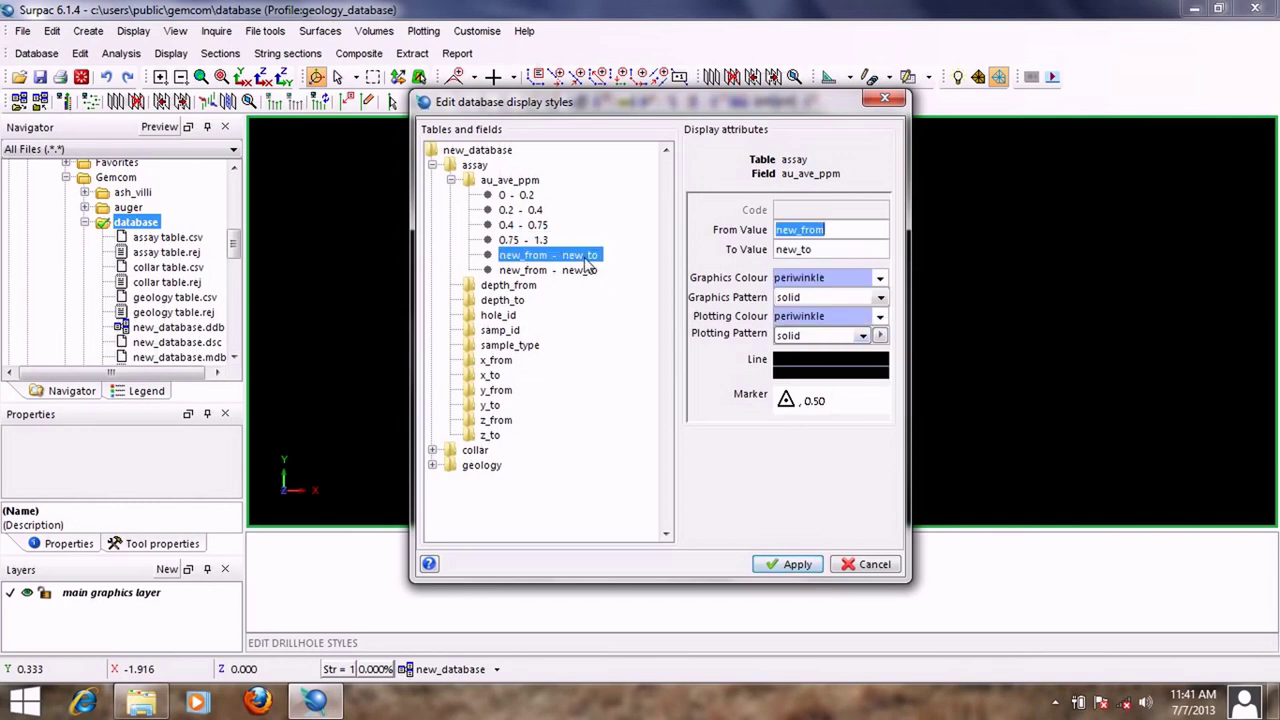
type("1.3")
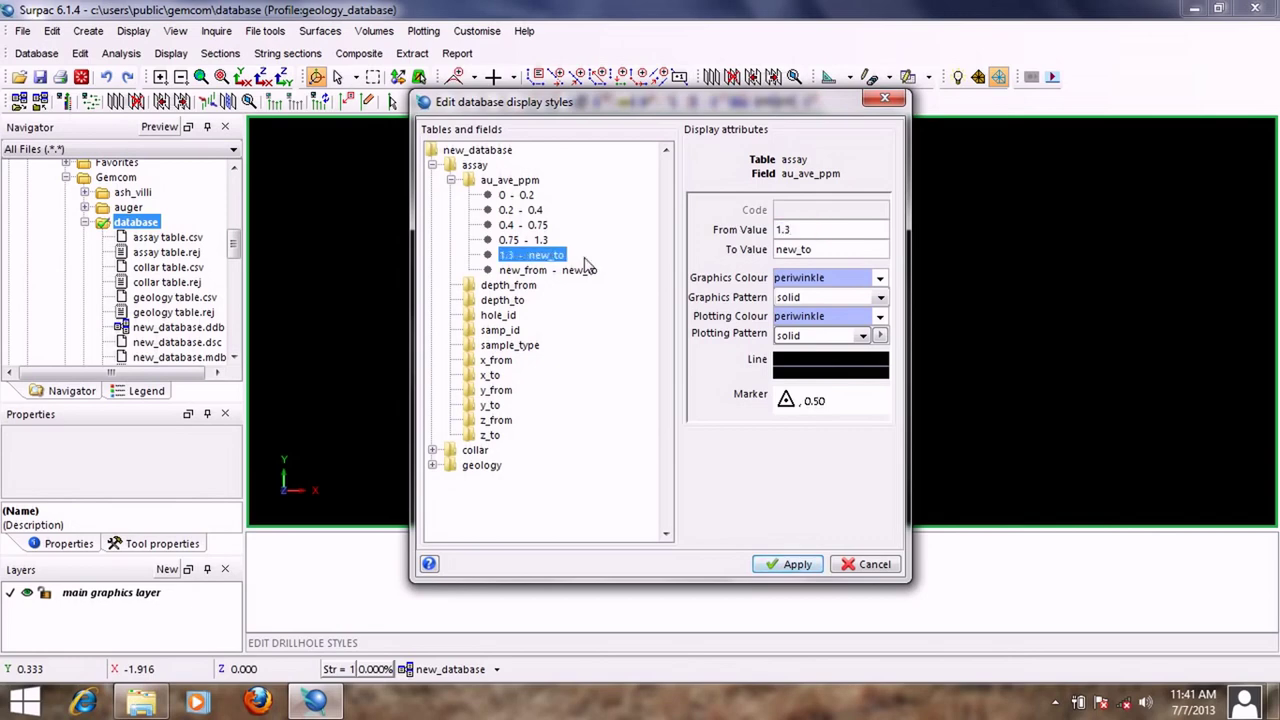
key("Tab")
type("5")
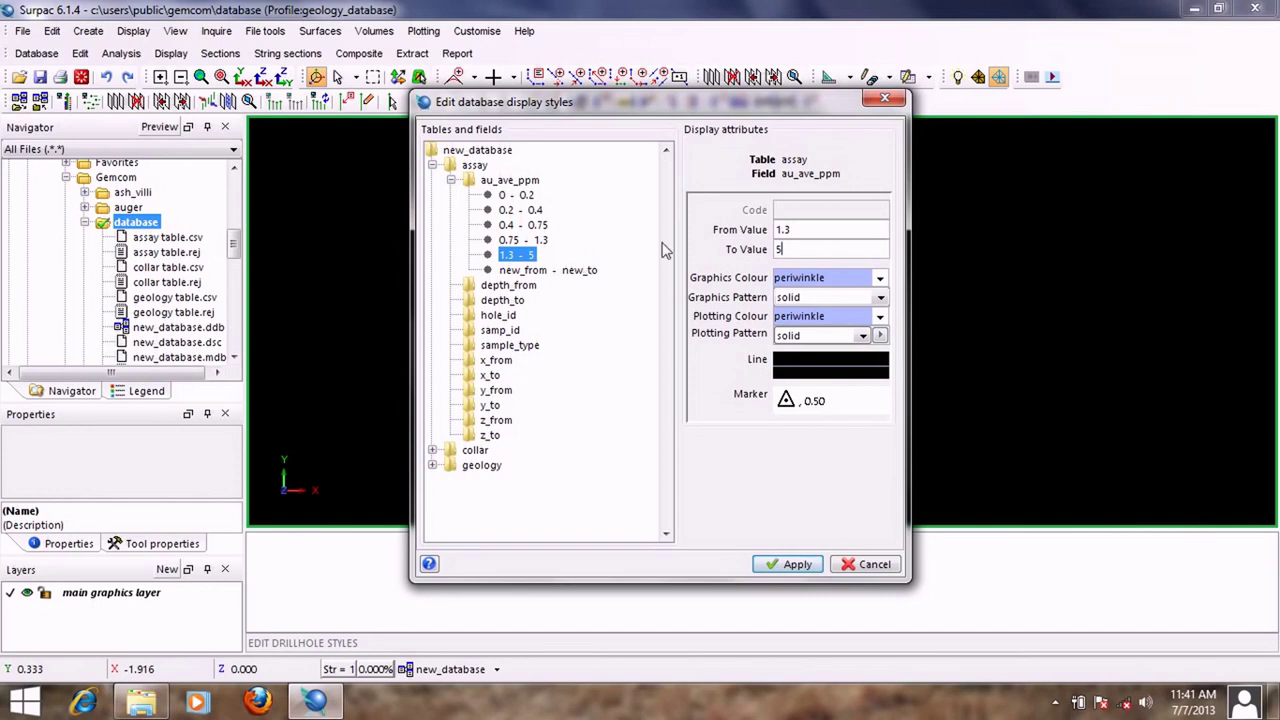
Step: Set both the graphics colour and the plotting colour of the 1.3 - 5 style to red
left_click(828, 277)
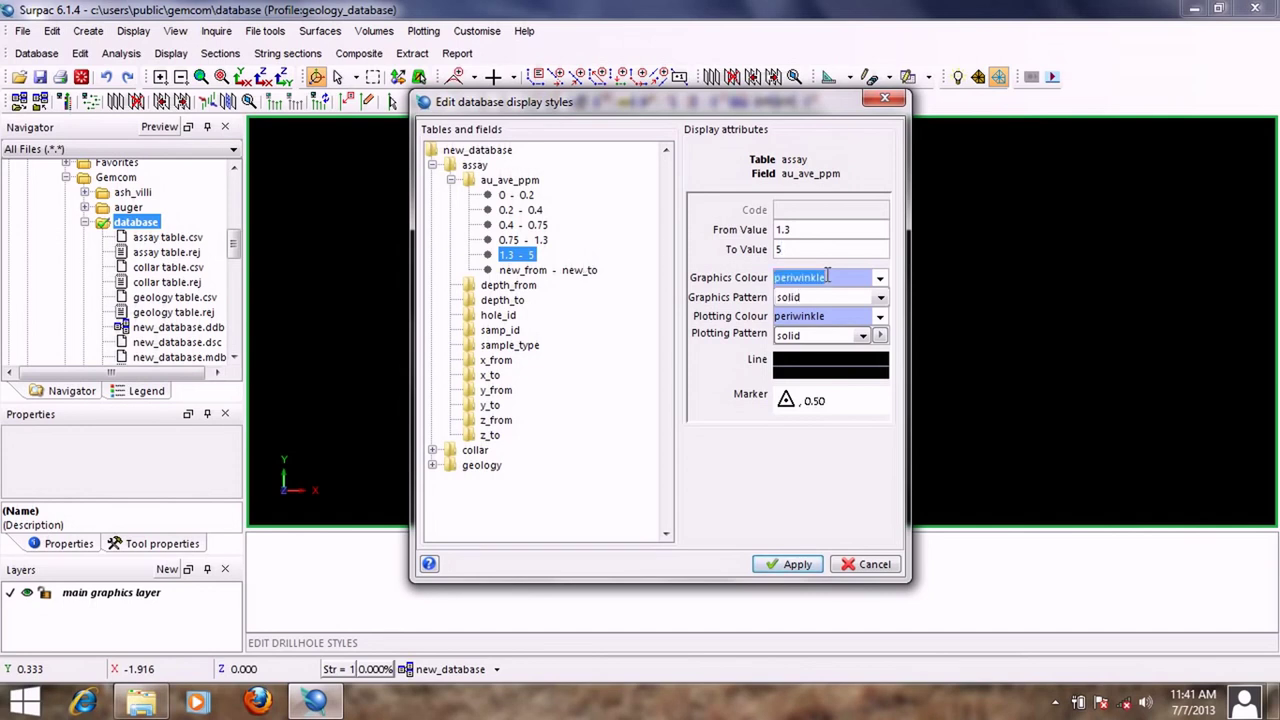
type("red")
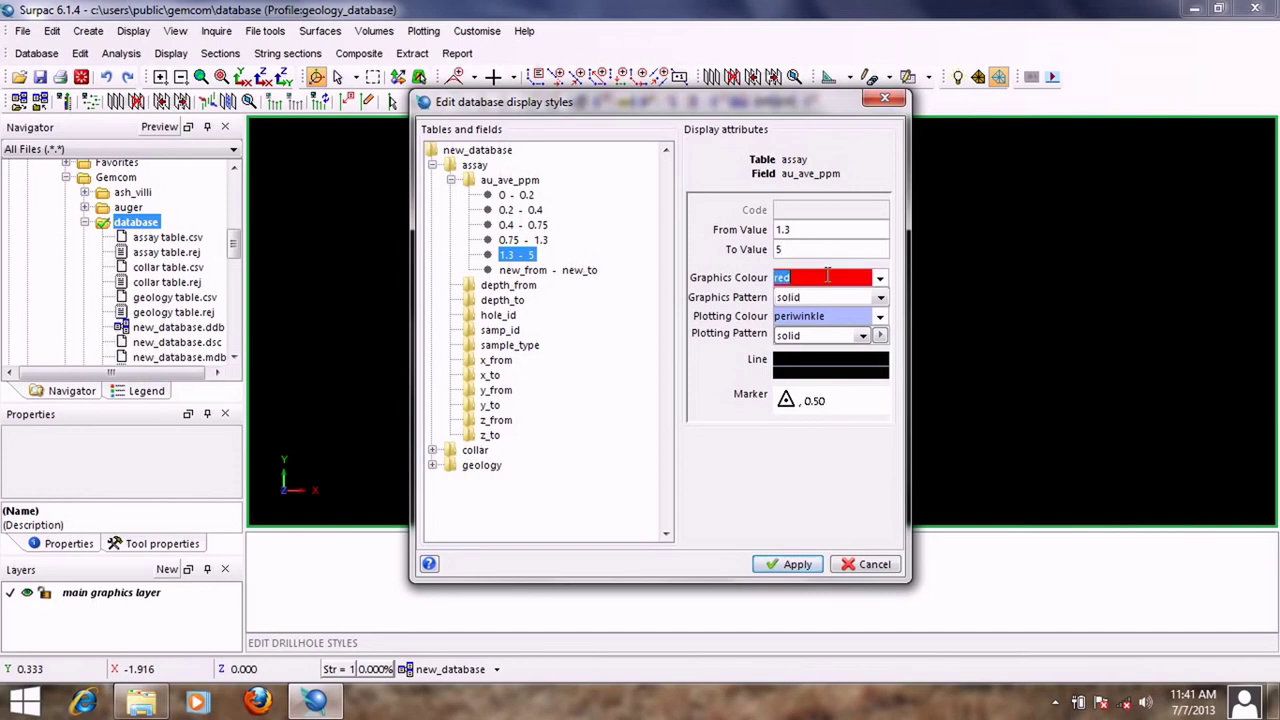
right_click(828, 277)
left_click(830, 315)
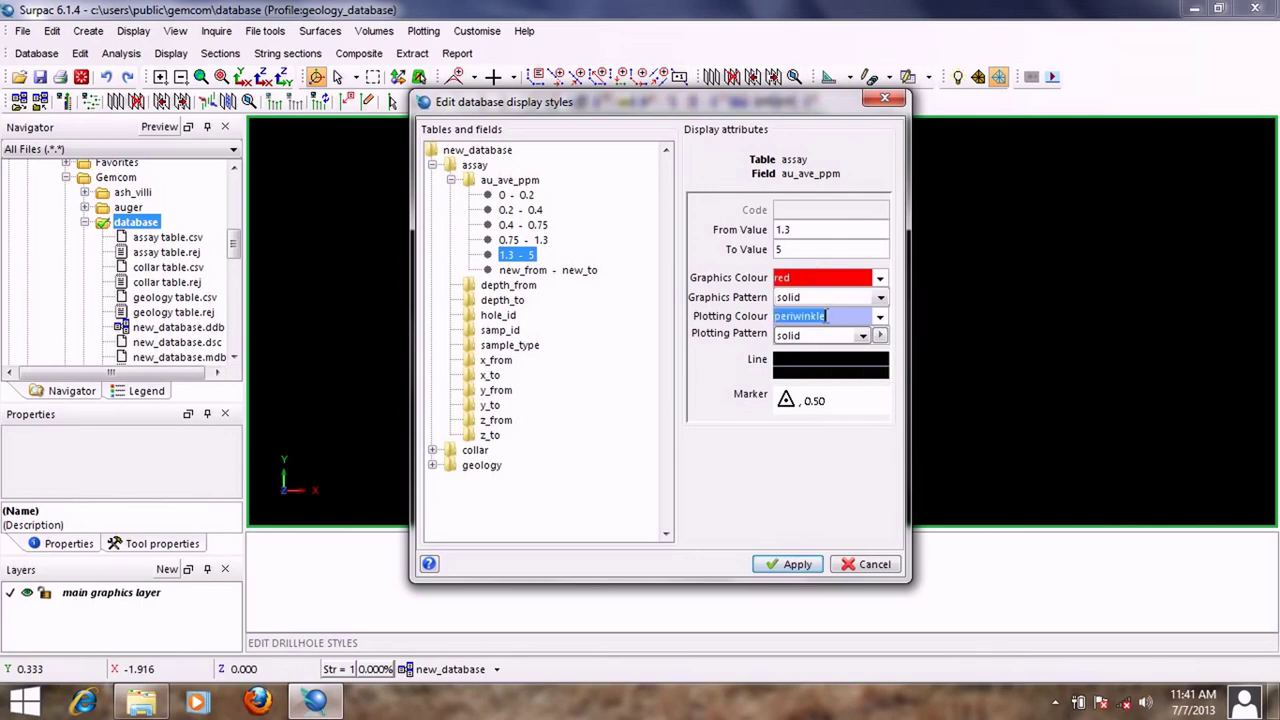
right_click(830, 315)
left_click(857, 368)
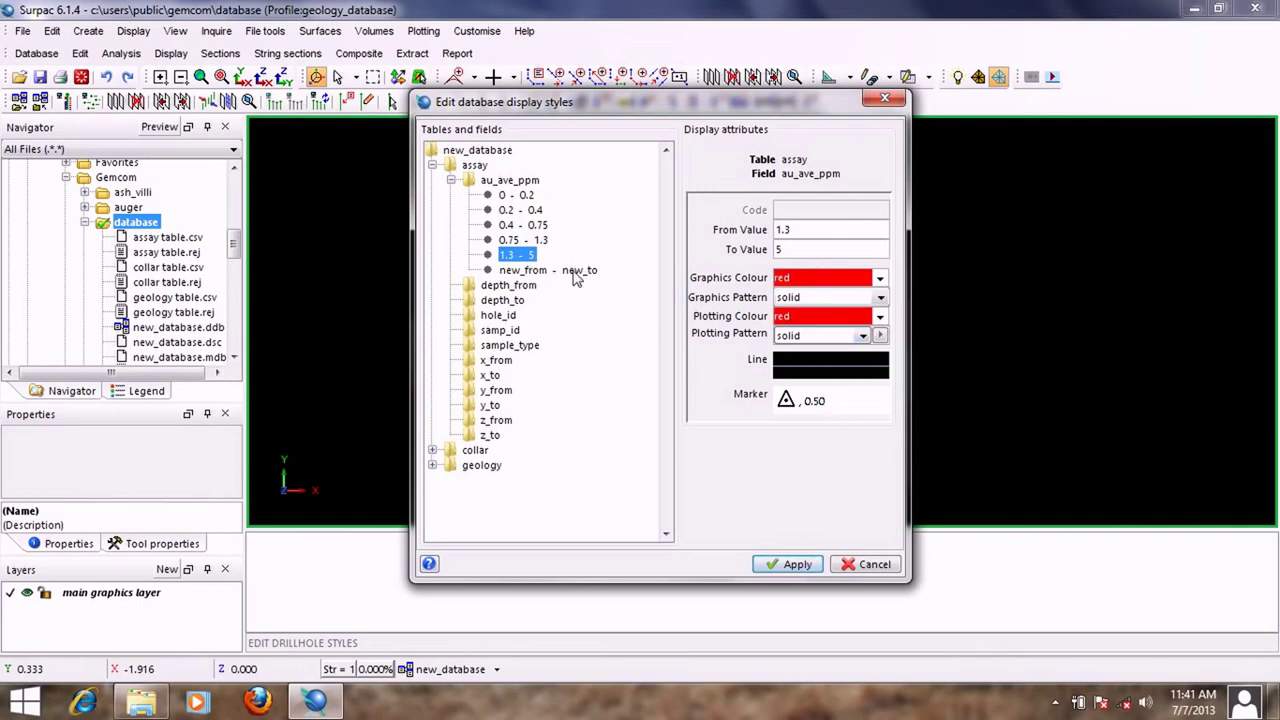
Step: Set the value range of the sixth au_ave_ppm style from 5 to 999
left_click(578, 271)
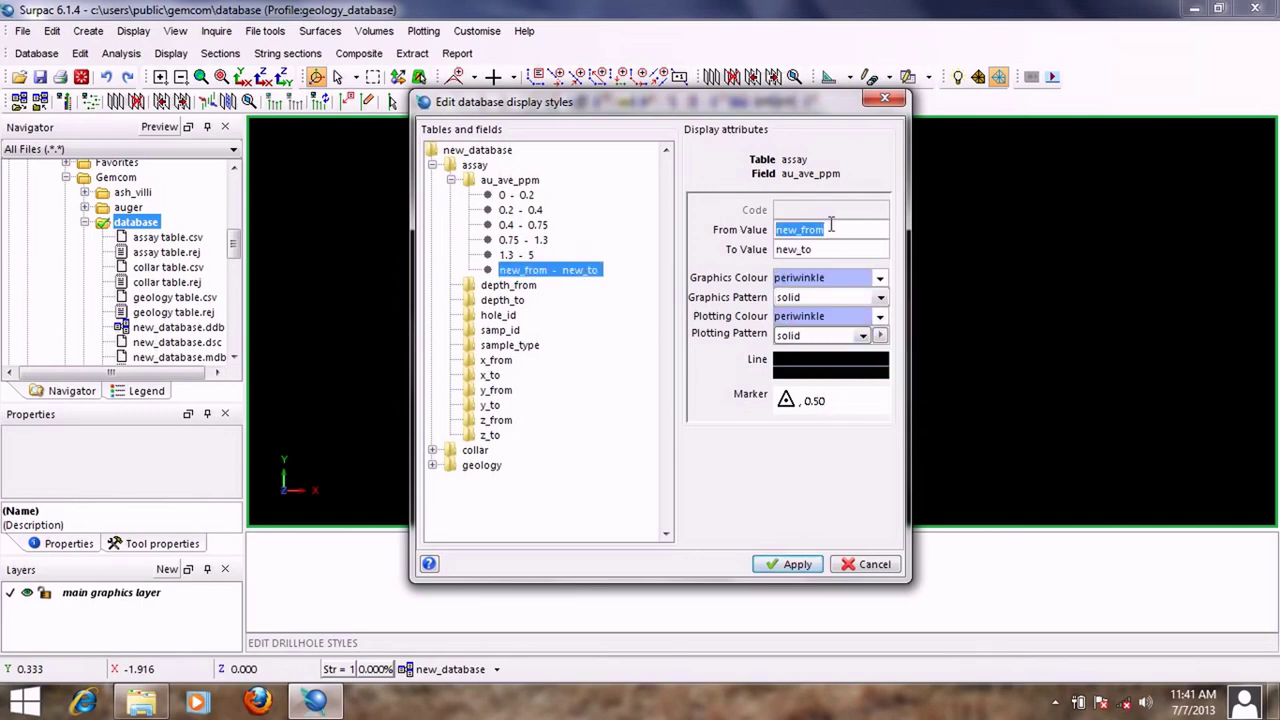
type("5")
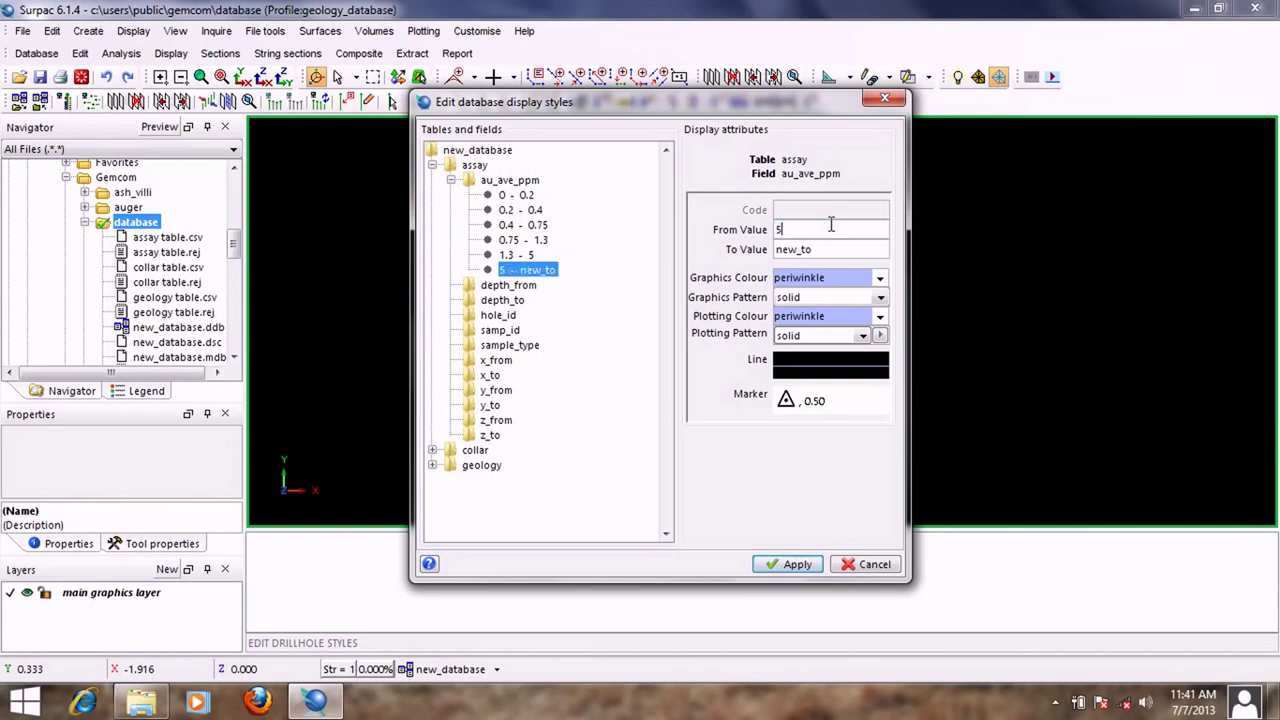
key("Tab")
type("999")
Step: Set both the graphics colour and the plotting colour of the 5 - 999 style to magenta
left_click(820, 277)
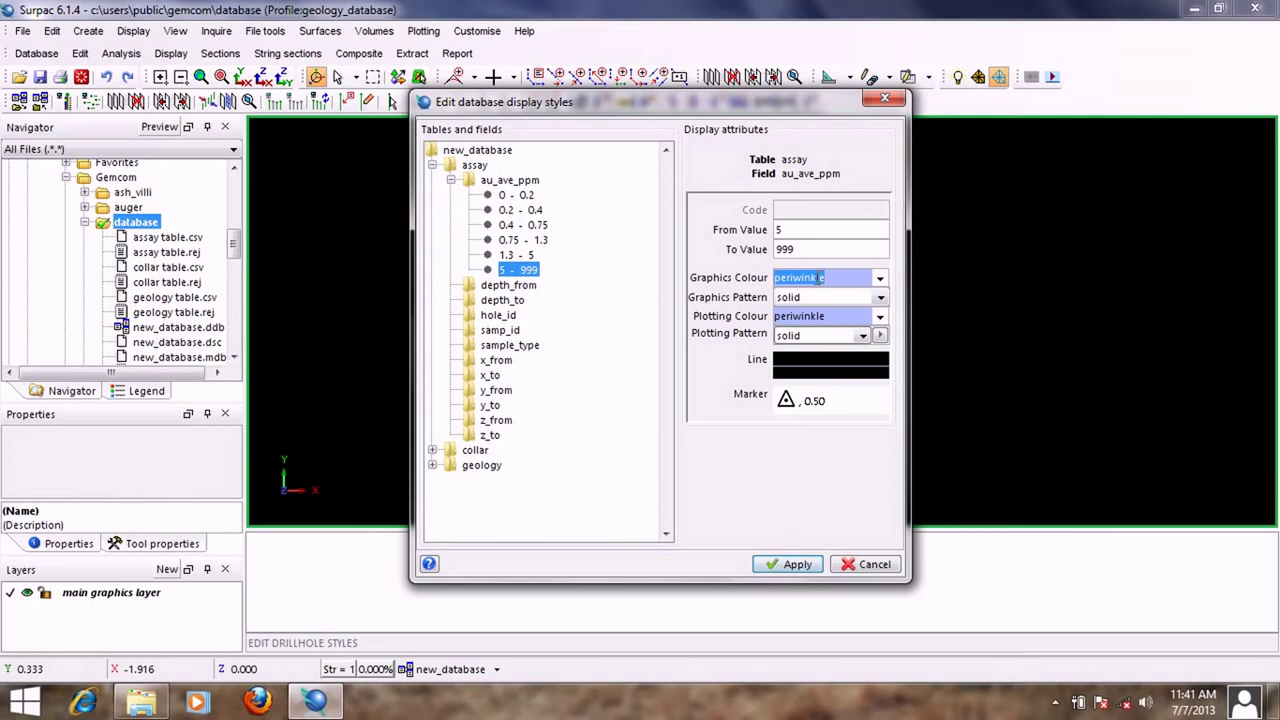
type("ma")
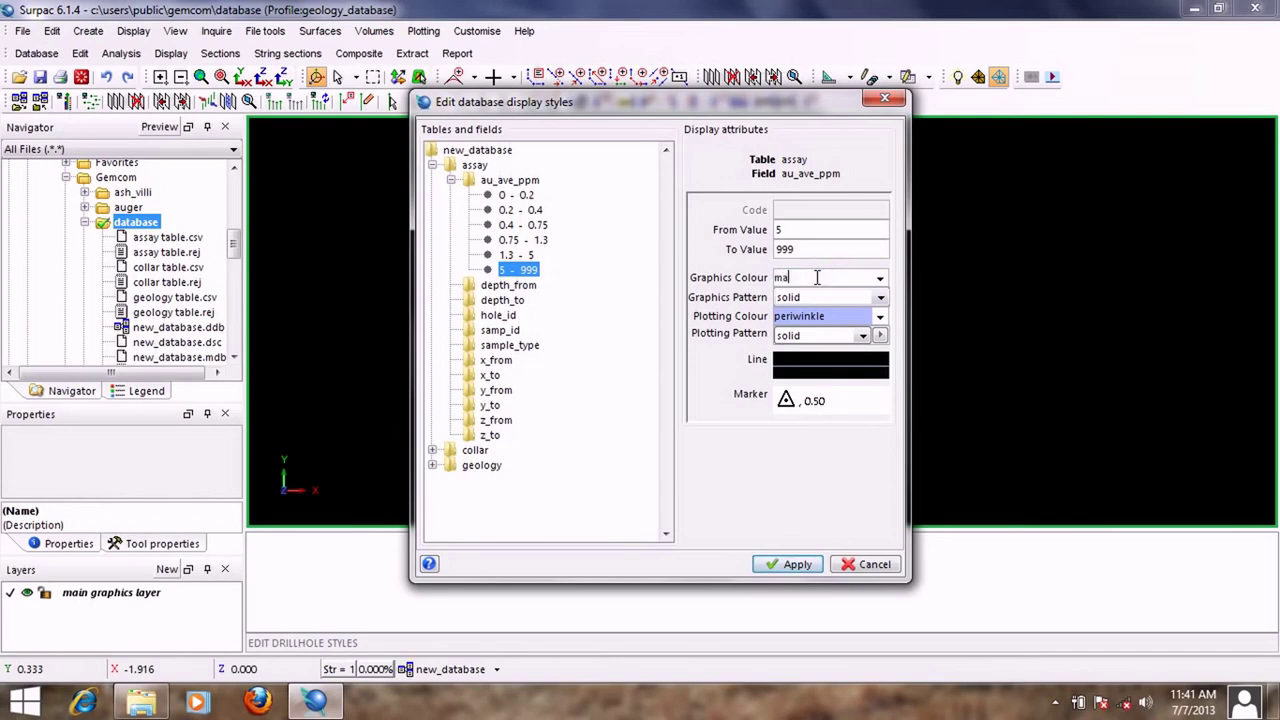
type("genta")
left_click(818, 277)
key("ctrl+c")
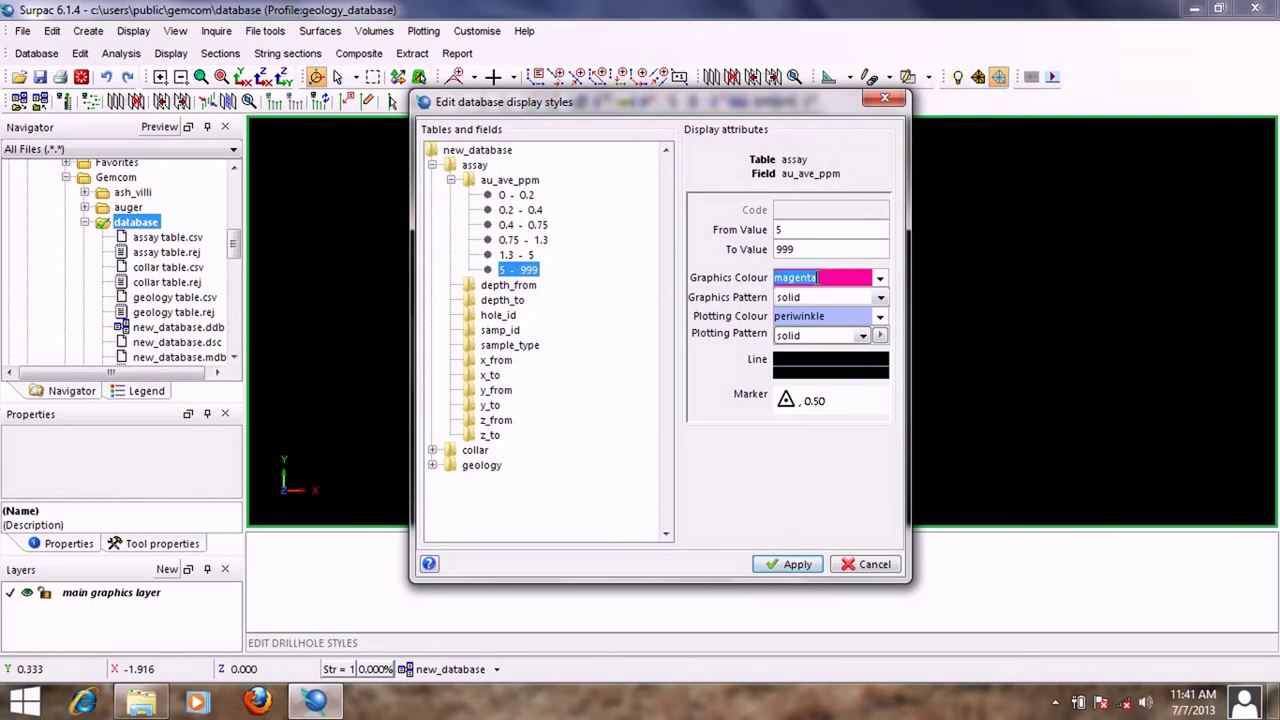
right_click(818, 277)
left_click(845, 309)
left_click(835, 315)
right_click(835, 315)
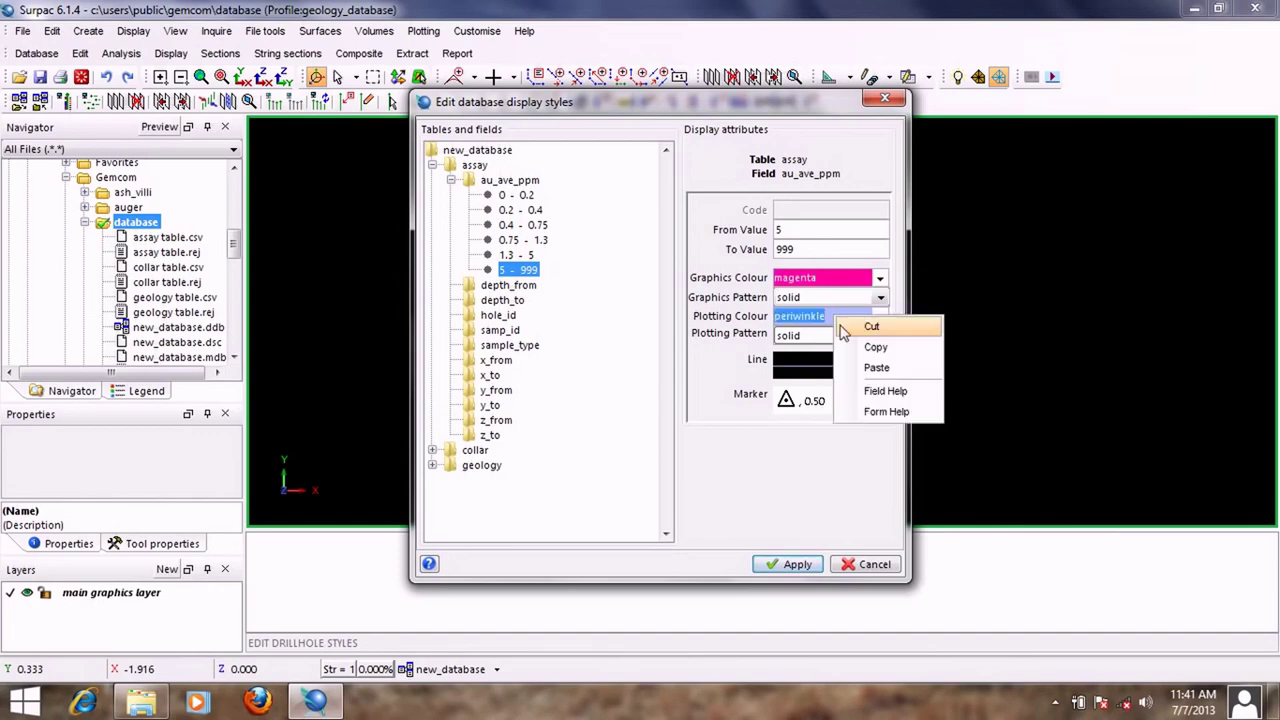
left_click(865, 367)
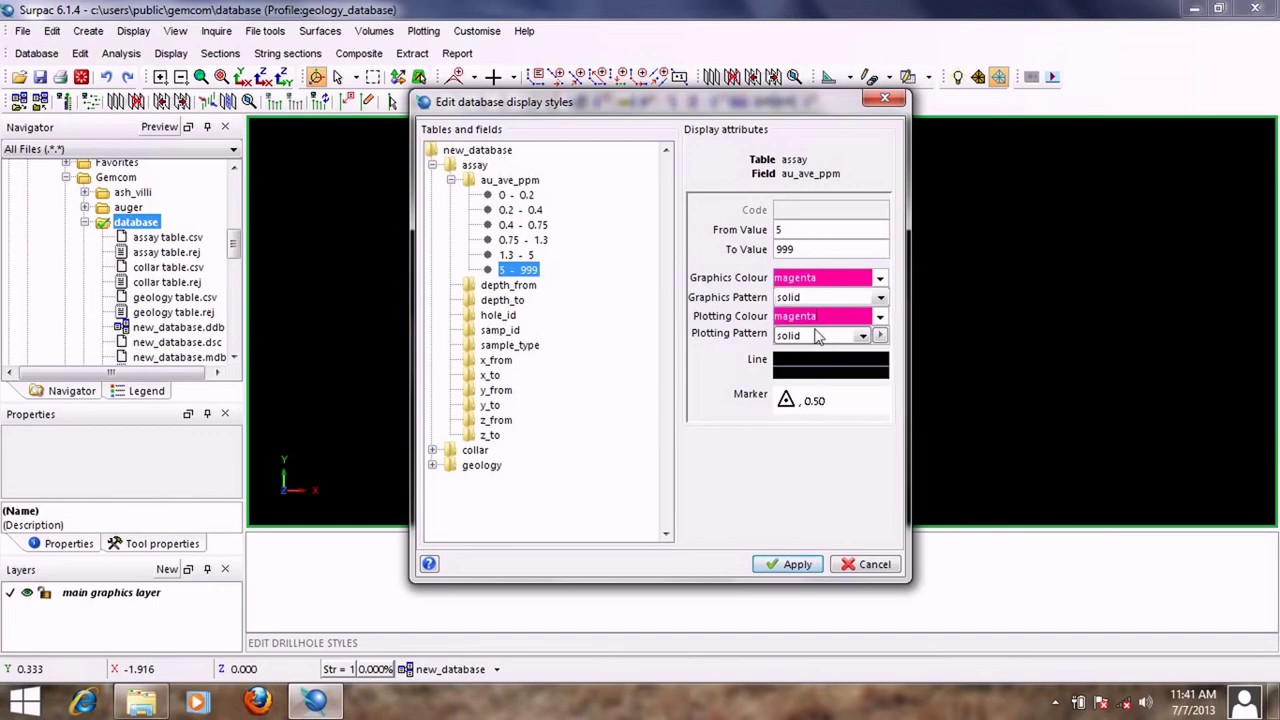
Step: Review the value range and colours of each au_ave_ppm style in the assay table
left_click(516, 195)
left_click(520, 210)
left_click(524, 225)
left_click(527, 240)
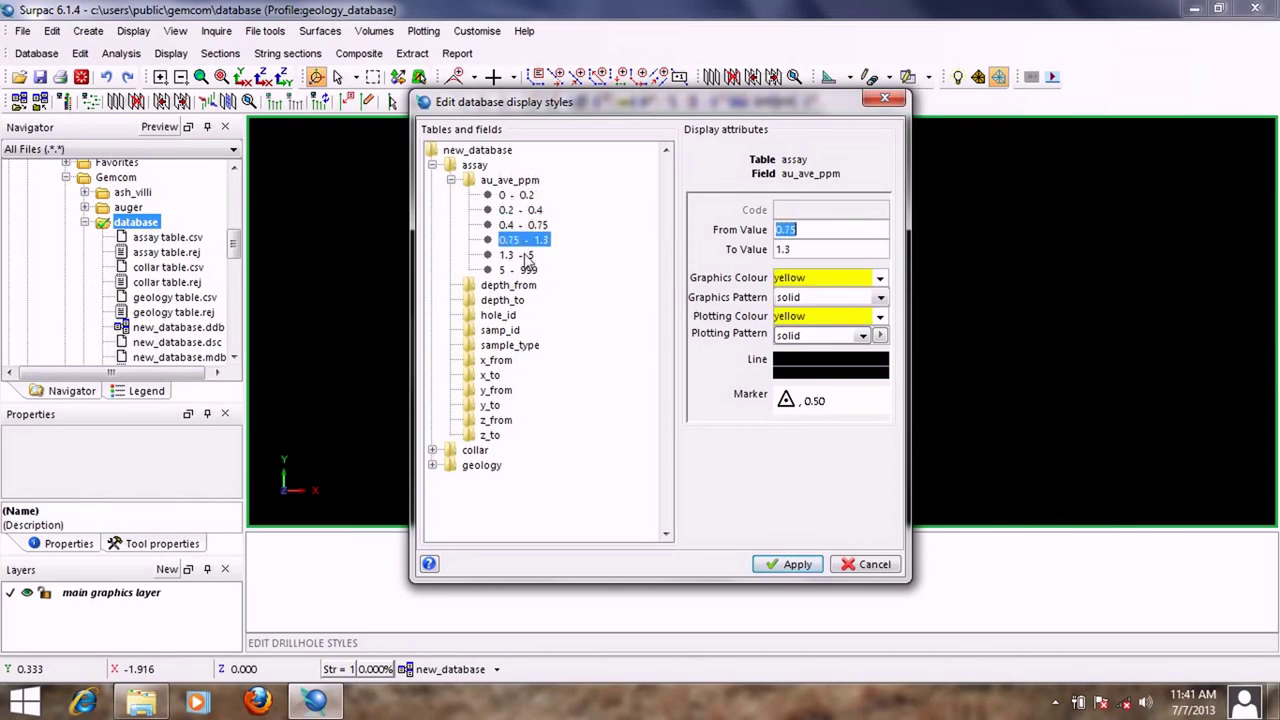
left_click(530, 255)
left_click(529, 270)
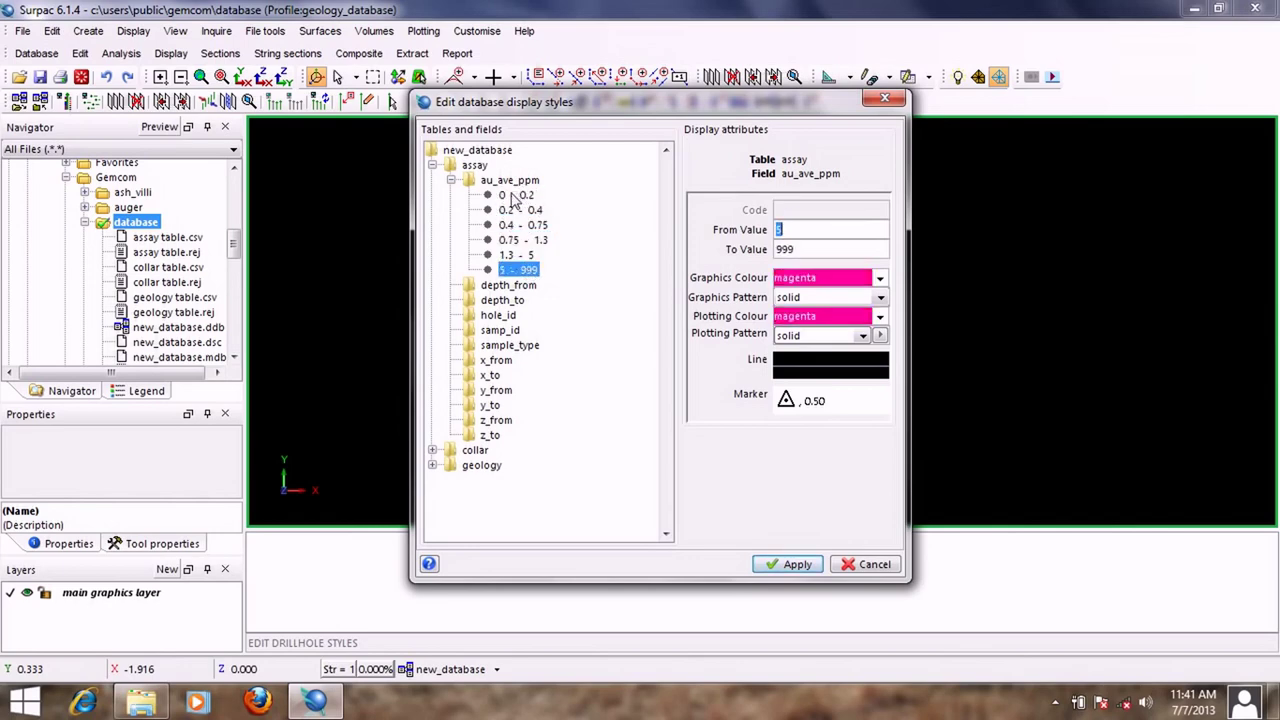
left_click(519, 196)
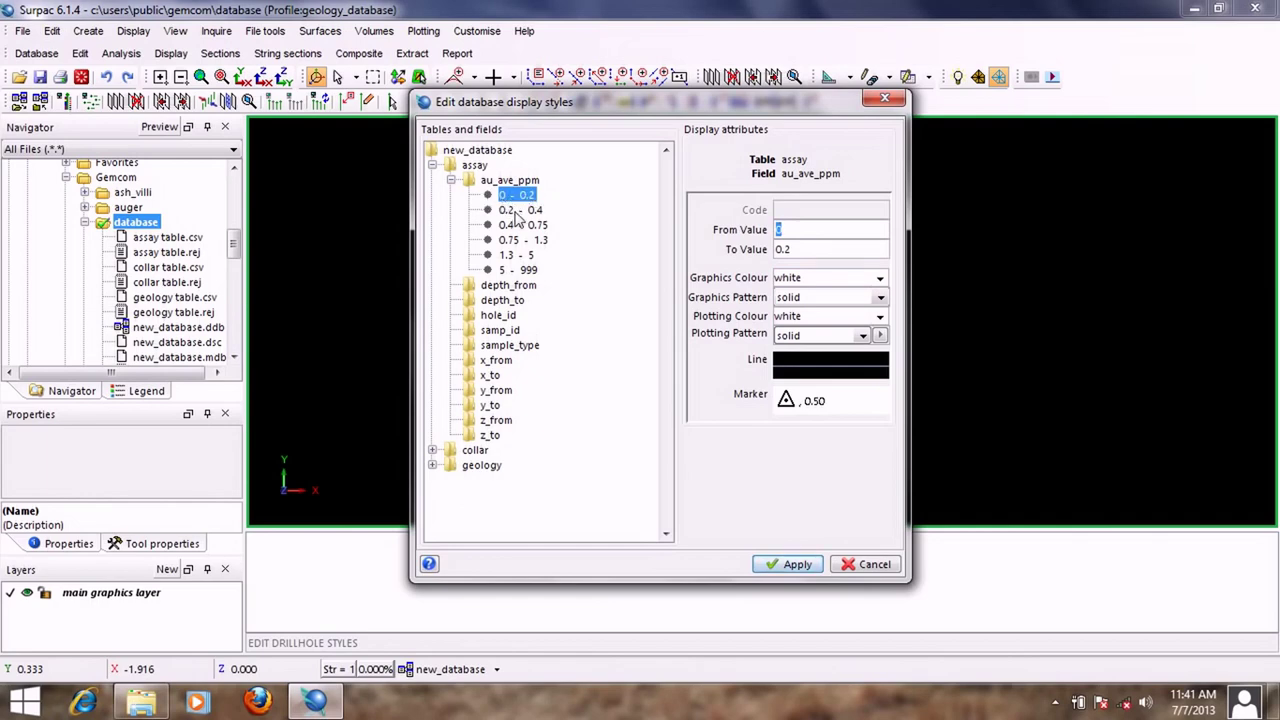
left_click(519, 211)
left_click(523, 226)
left_click(526, 241)
left_click(528, 257)
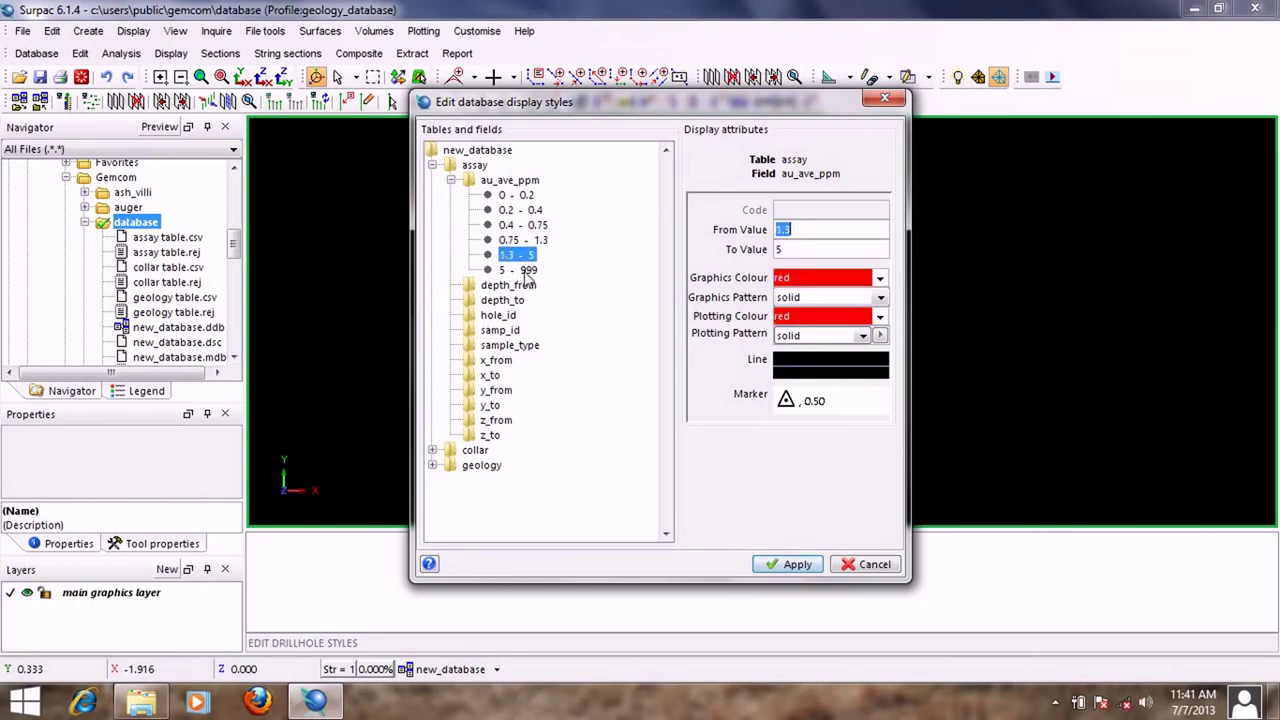
left_click(527, 271)
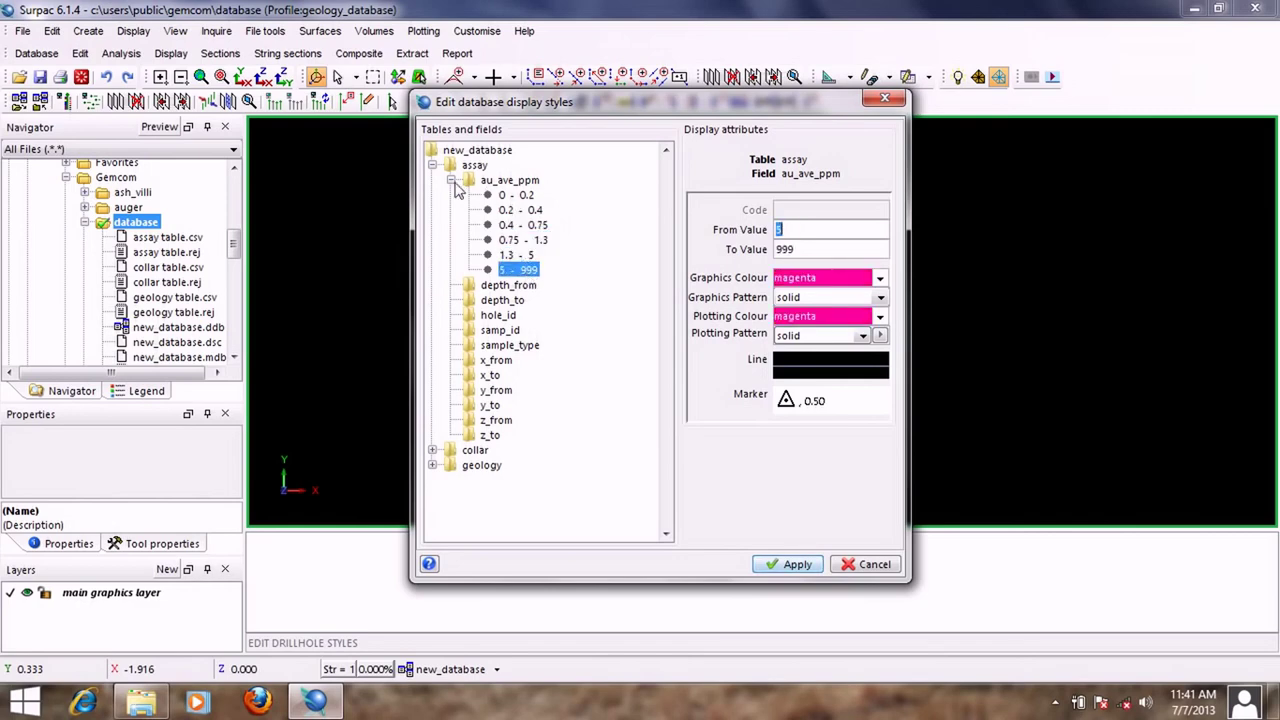
left_click(528, 196)
left_click(533, 211)
left_click(537, 226)
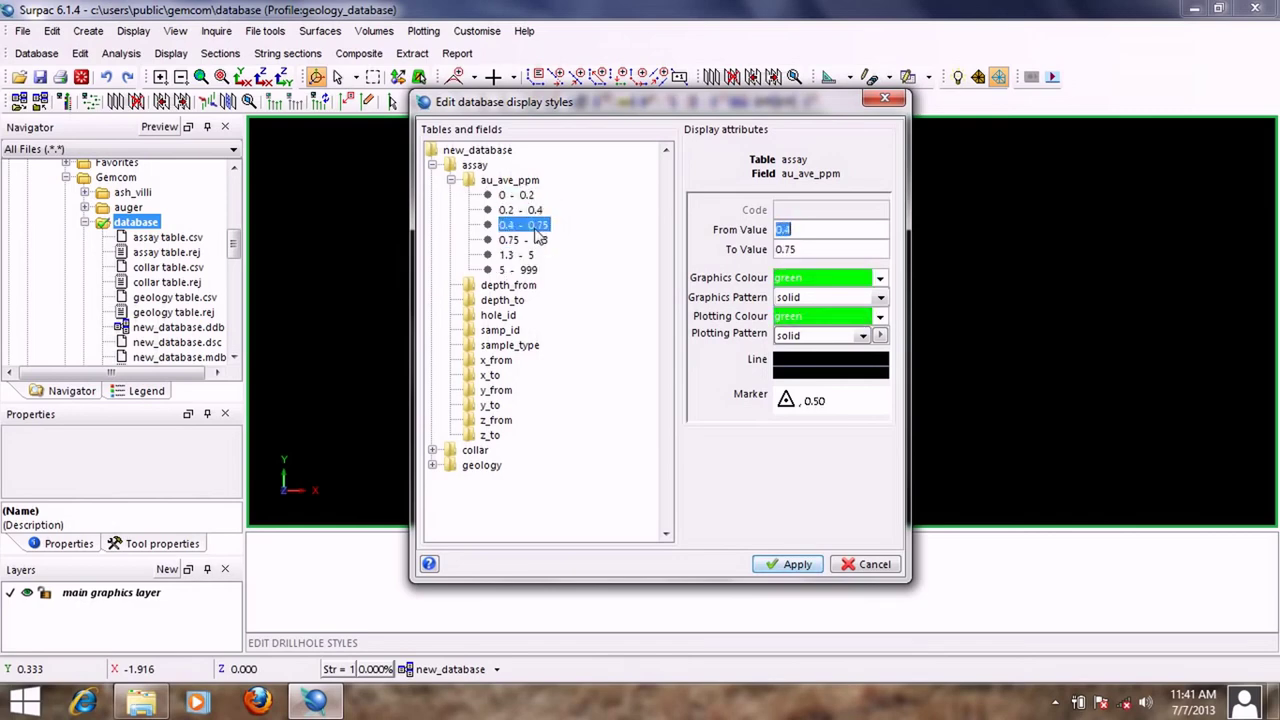
Step: Get the field codes for the geology table's lithology field as styles and expand their list
left_click(451, 181)
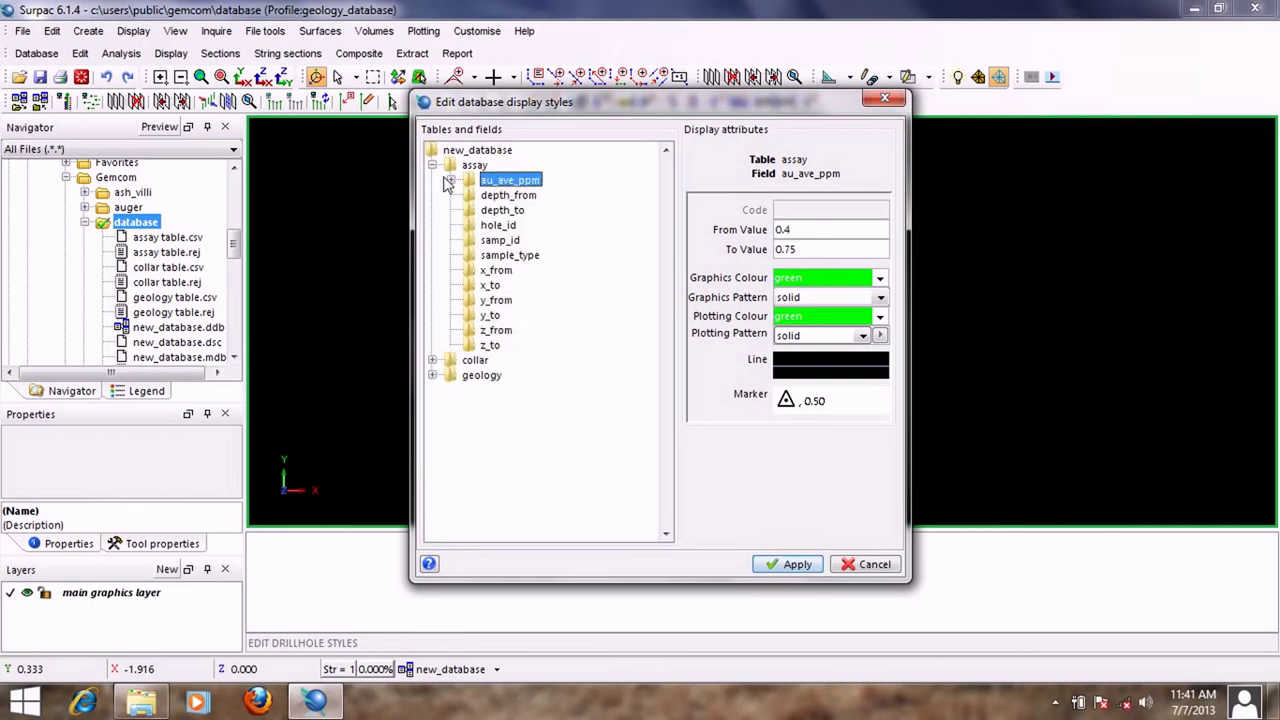
left_click(432, 165)
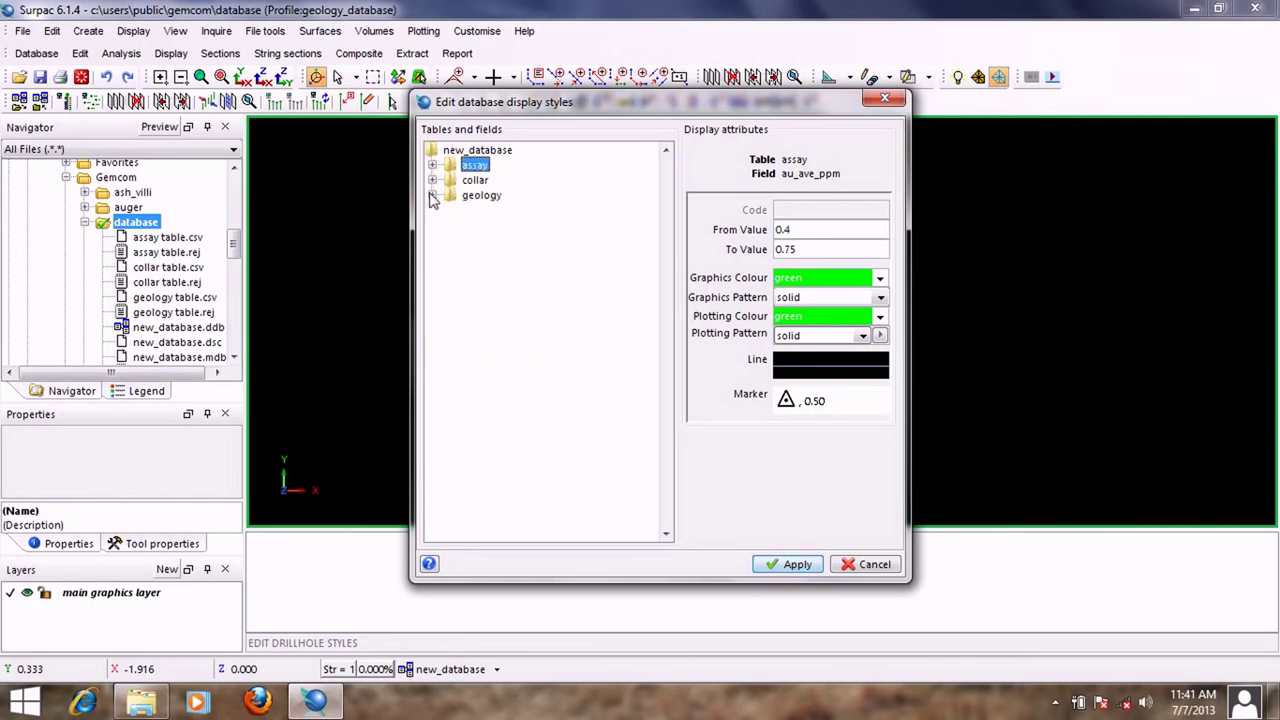
left_click(432, 195)
left_click(500, 255)
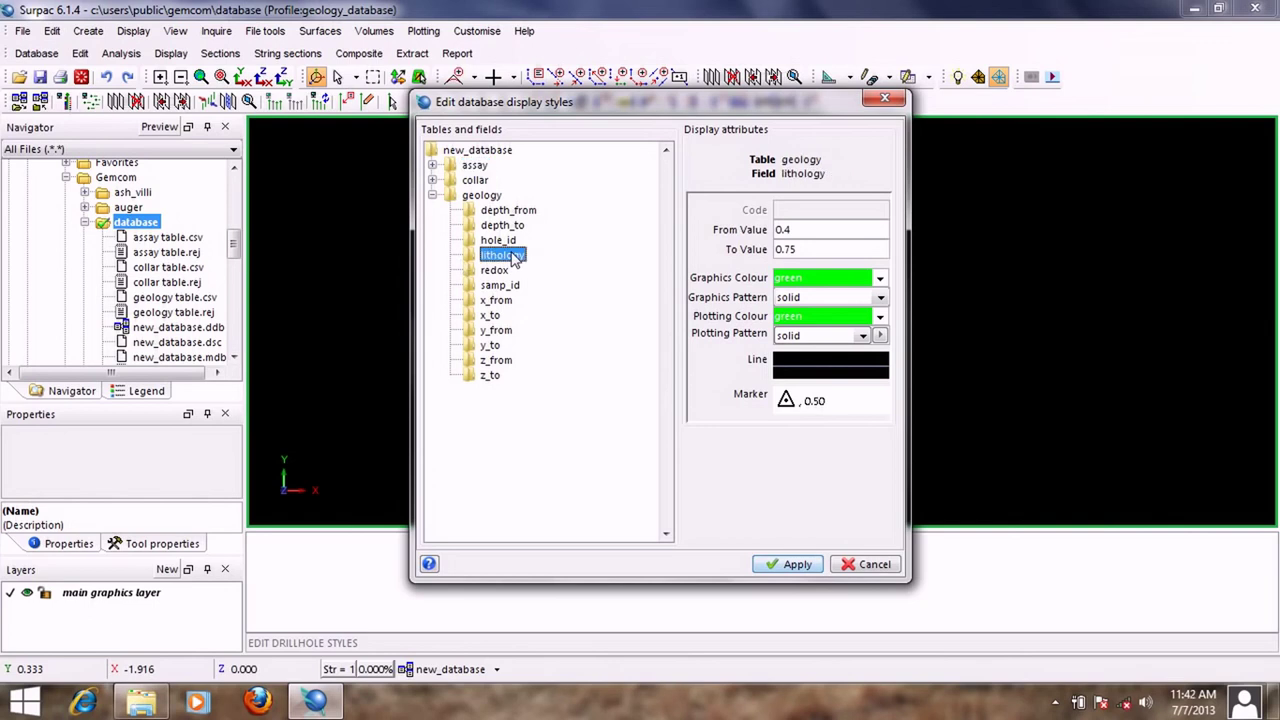
right_click(512, 257)
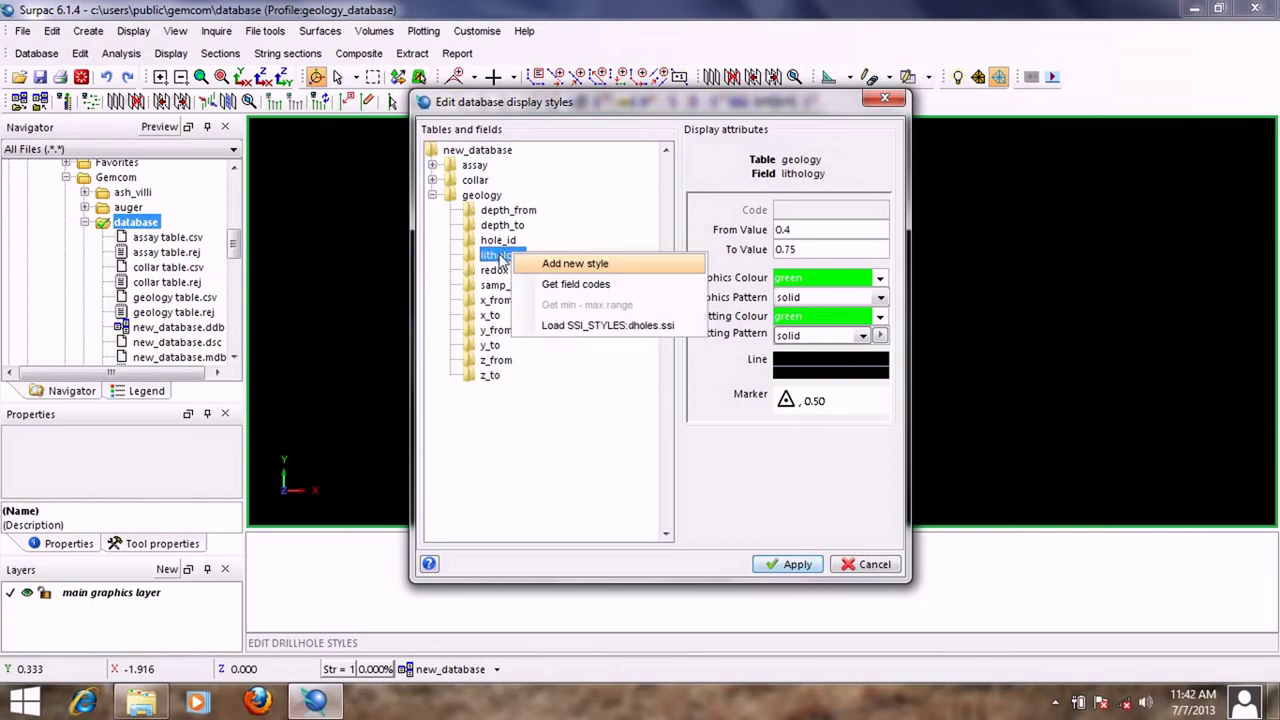
left_click(585, 290)
left_click(452, 257)
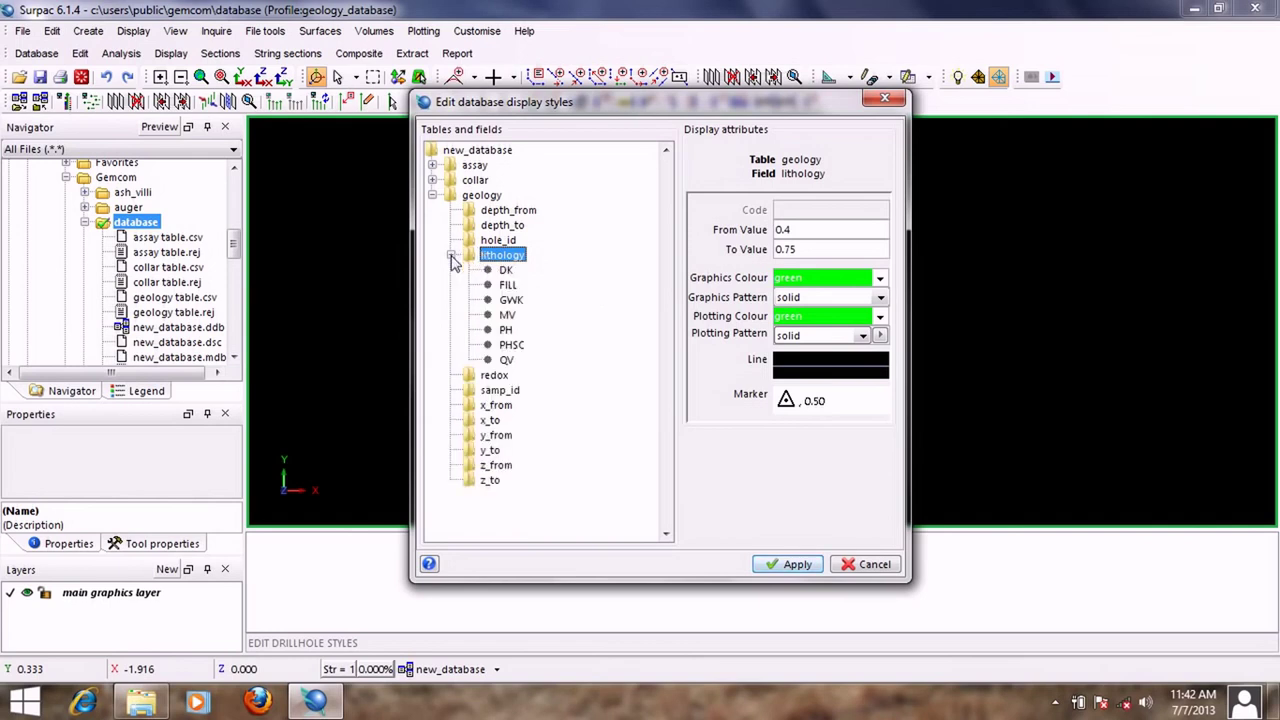
Step: Set both the graphics colour and the plotting colour of the DK lithology code to red
left_click(507, 285)
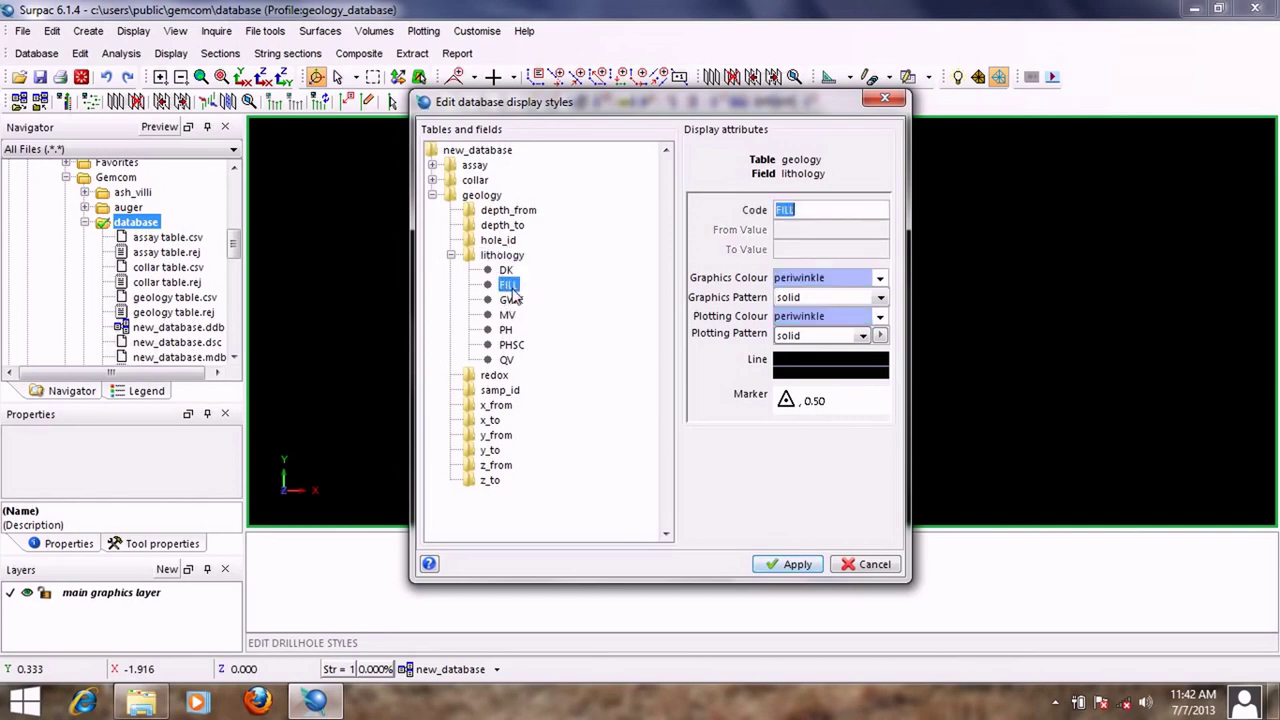
left_click(507, 272)
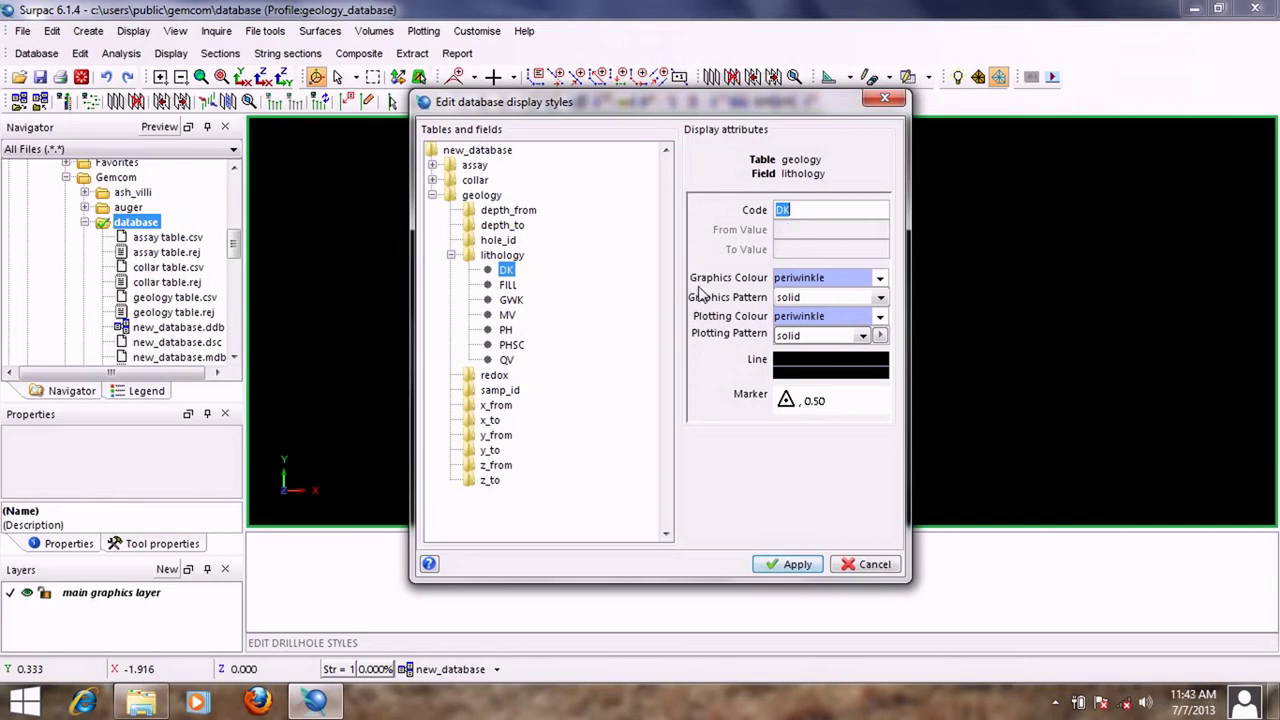
left_click(837, 279)
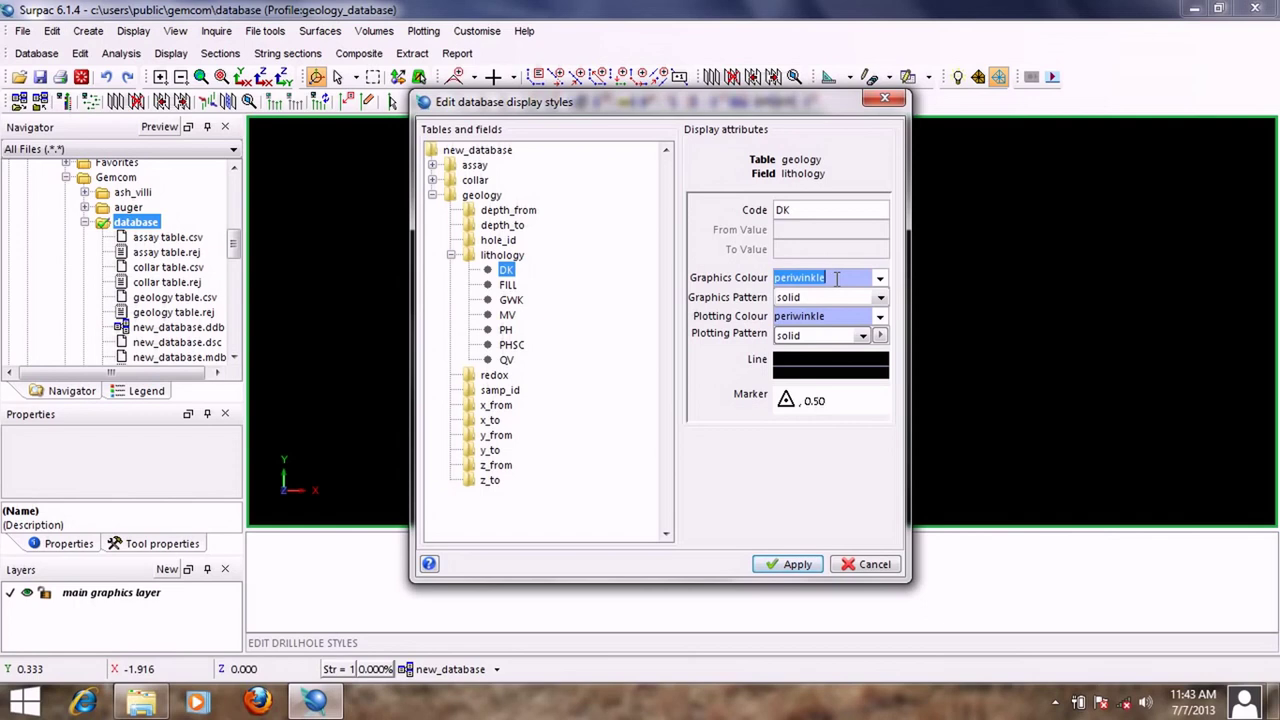
type("red")
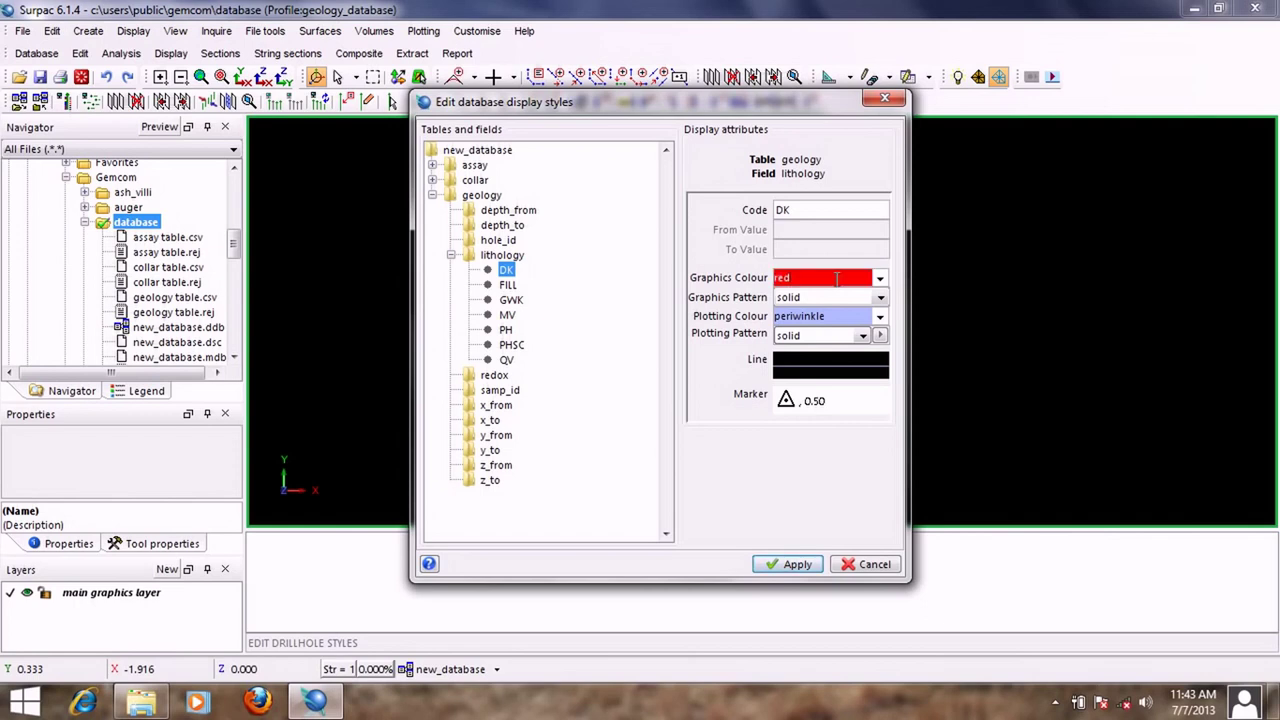
double_click(837, 279)
right_click(825, 281)
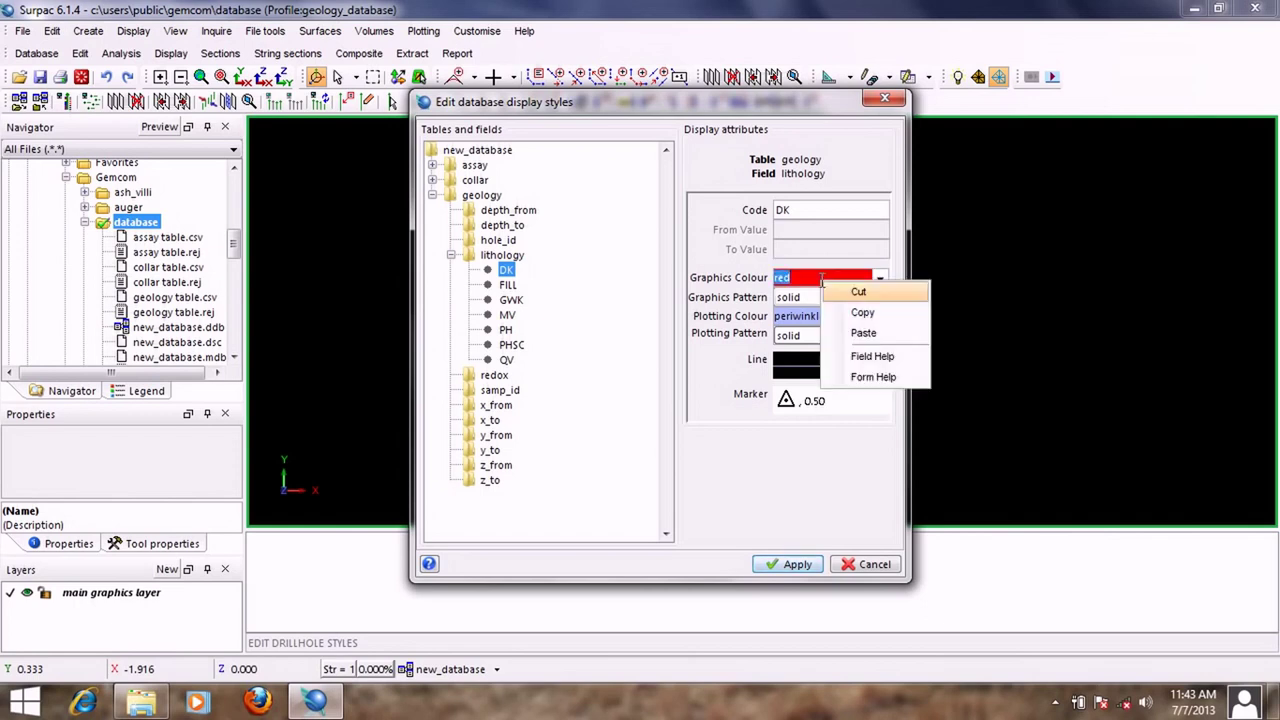
left_click(858, 314)
double_click(828, 316)
right_click(826, 318)
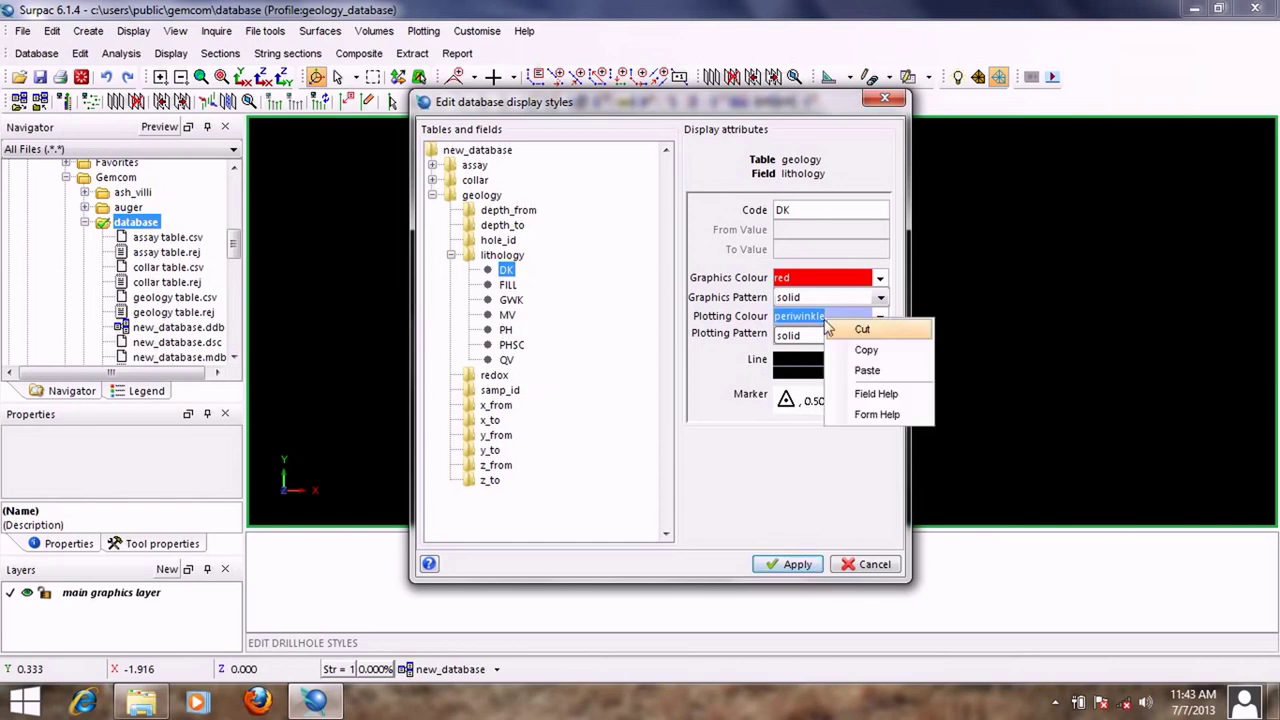
left_click(849, 372)
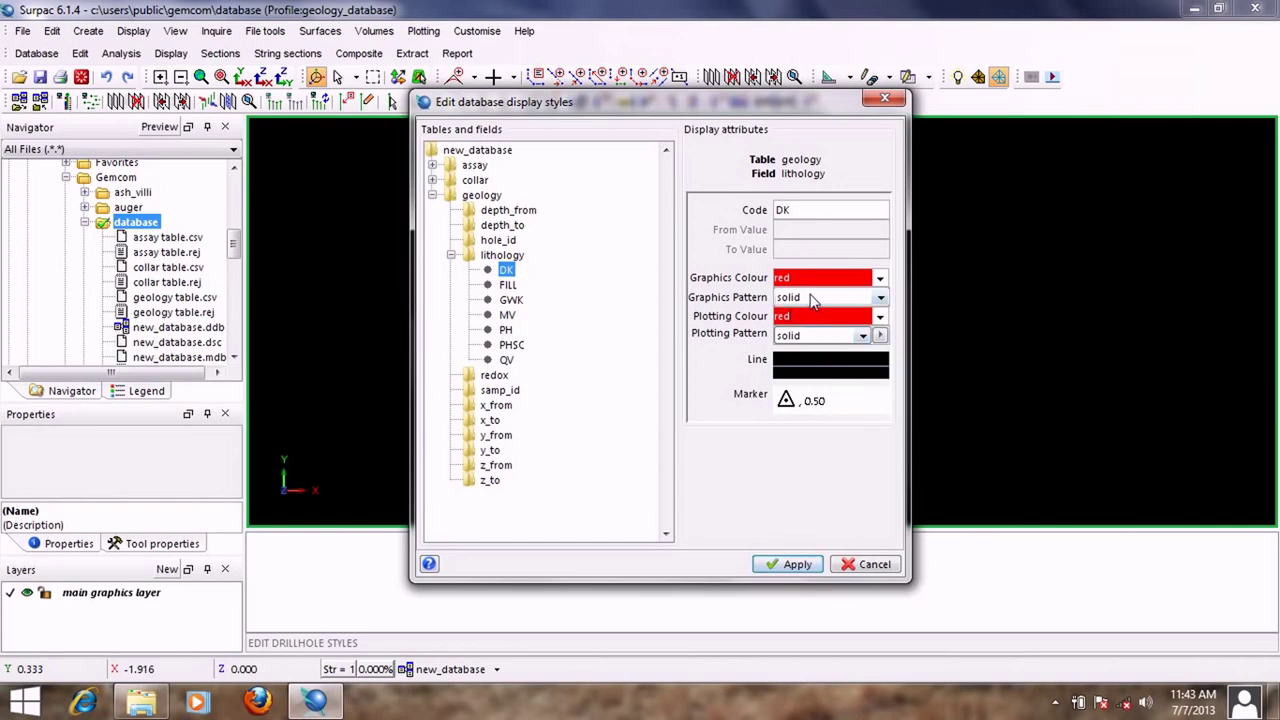
Step: Set the DK code's graphics pattern to ## and its plotting pattern to tuffa
left_click(880, 298)
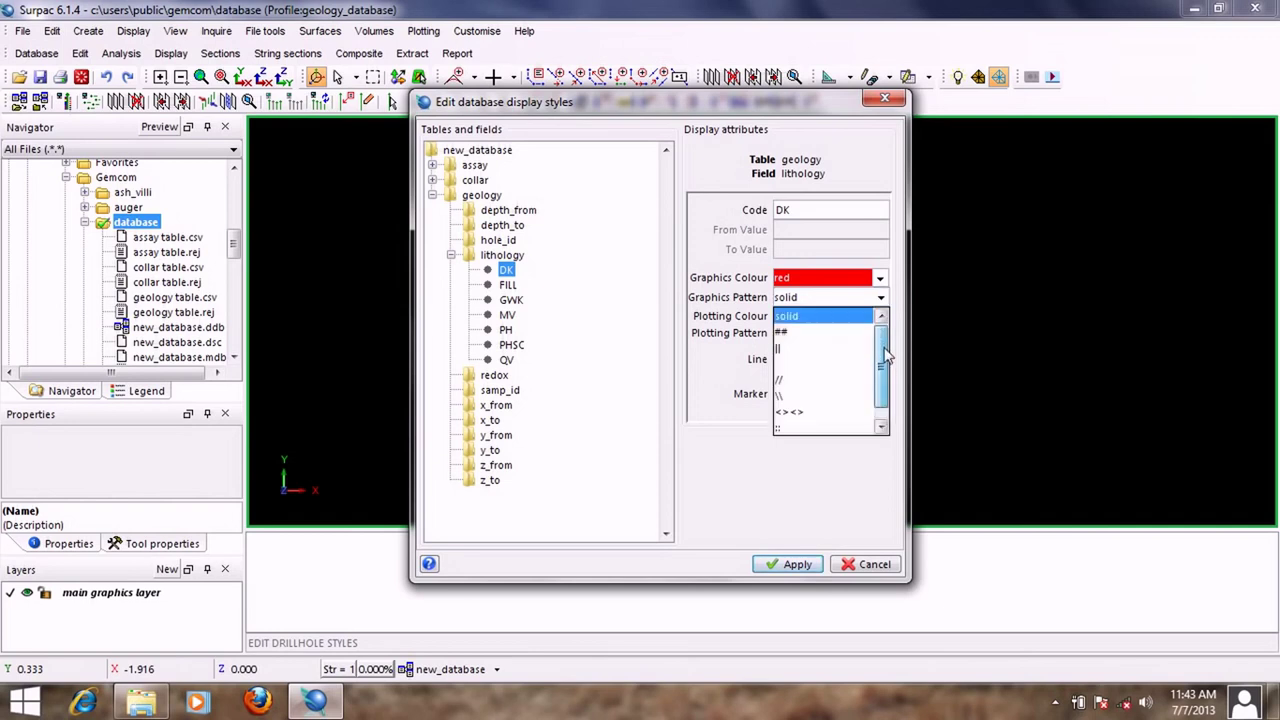
left_click(808, 332)
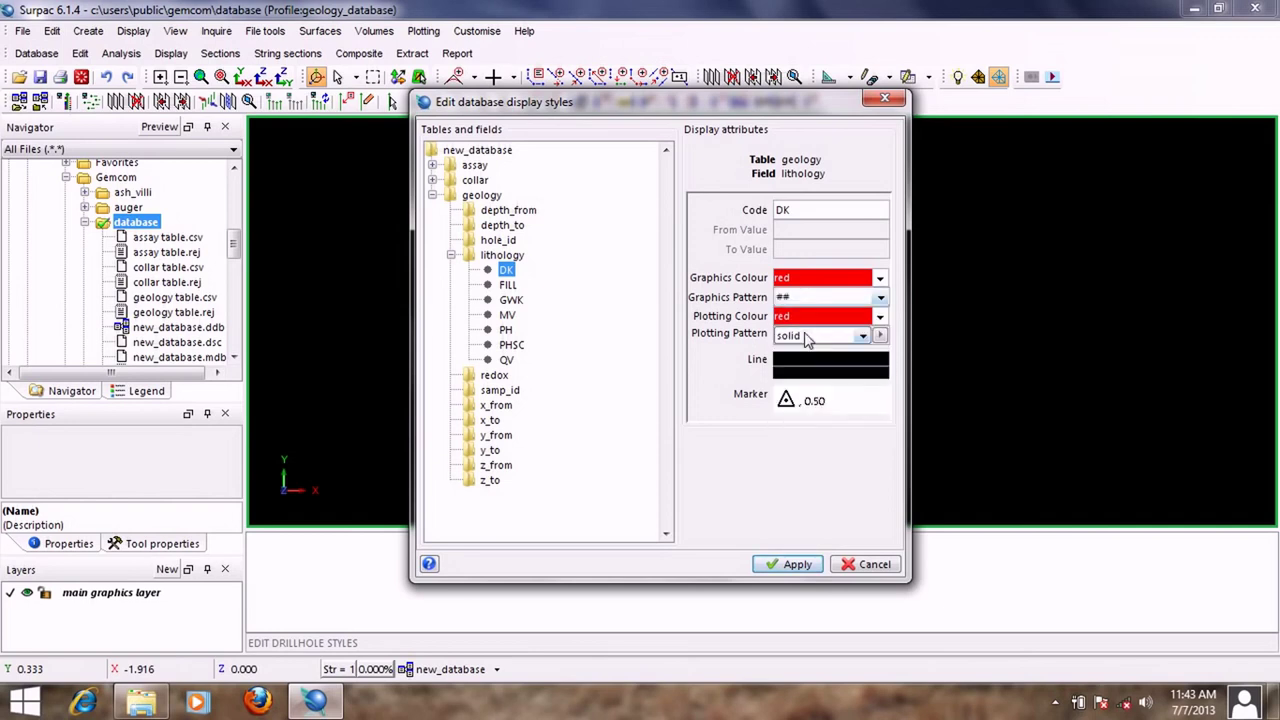
left_click(861, 337)
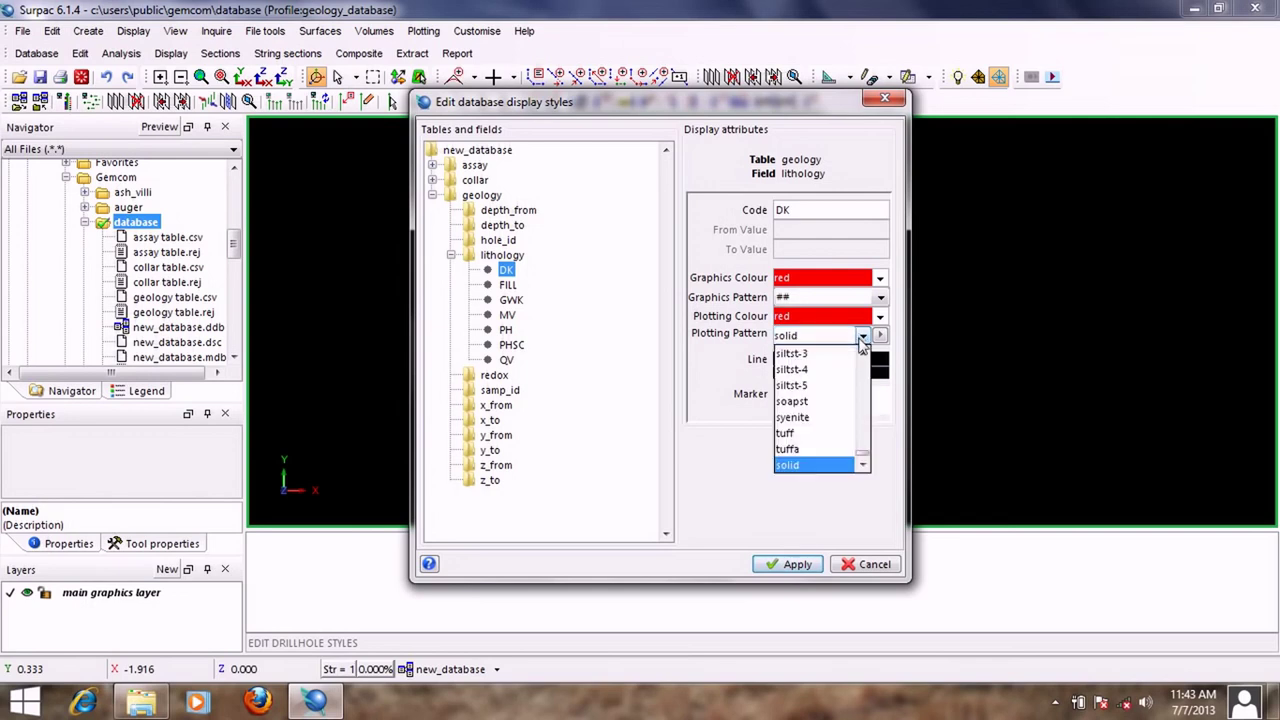
left_click(816, 451)
Step: Set the graphics colour of the FILL lithology code to white
left_click(524, 285)
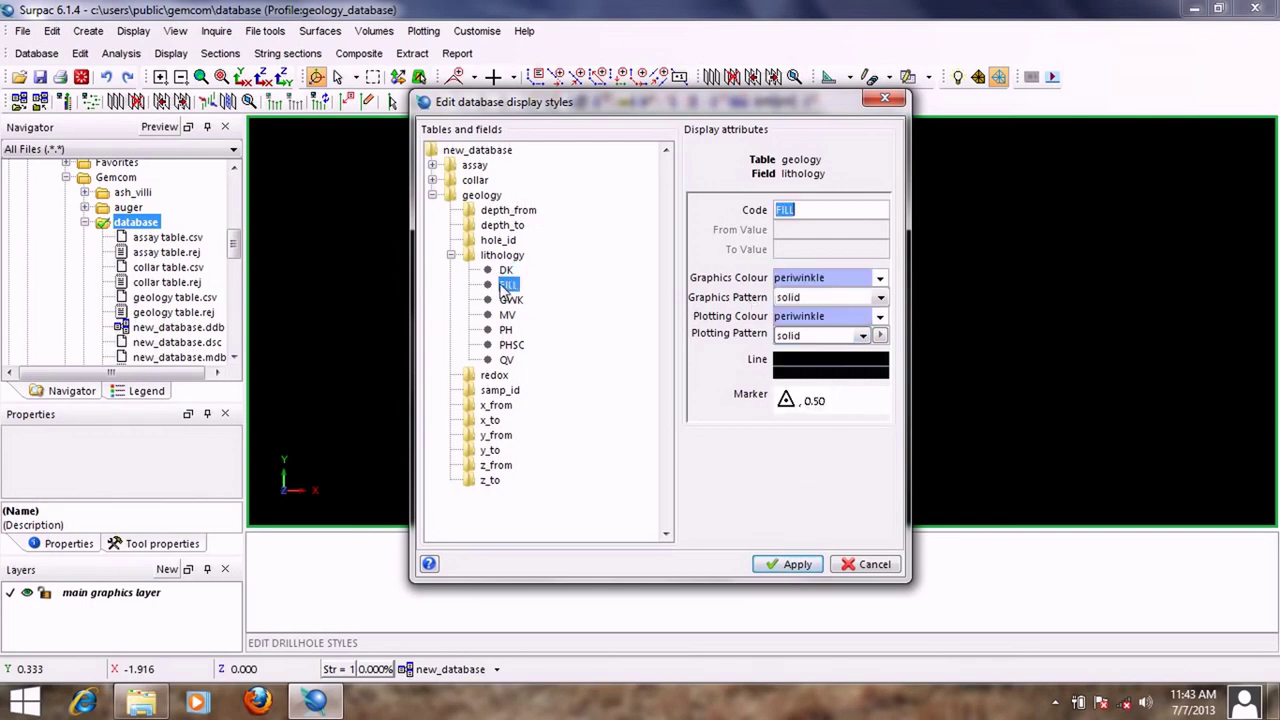
double_click(829, 278)
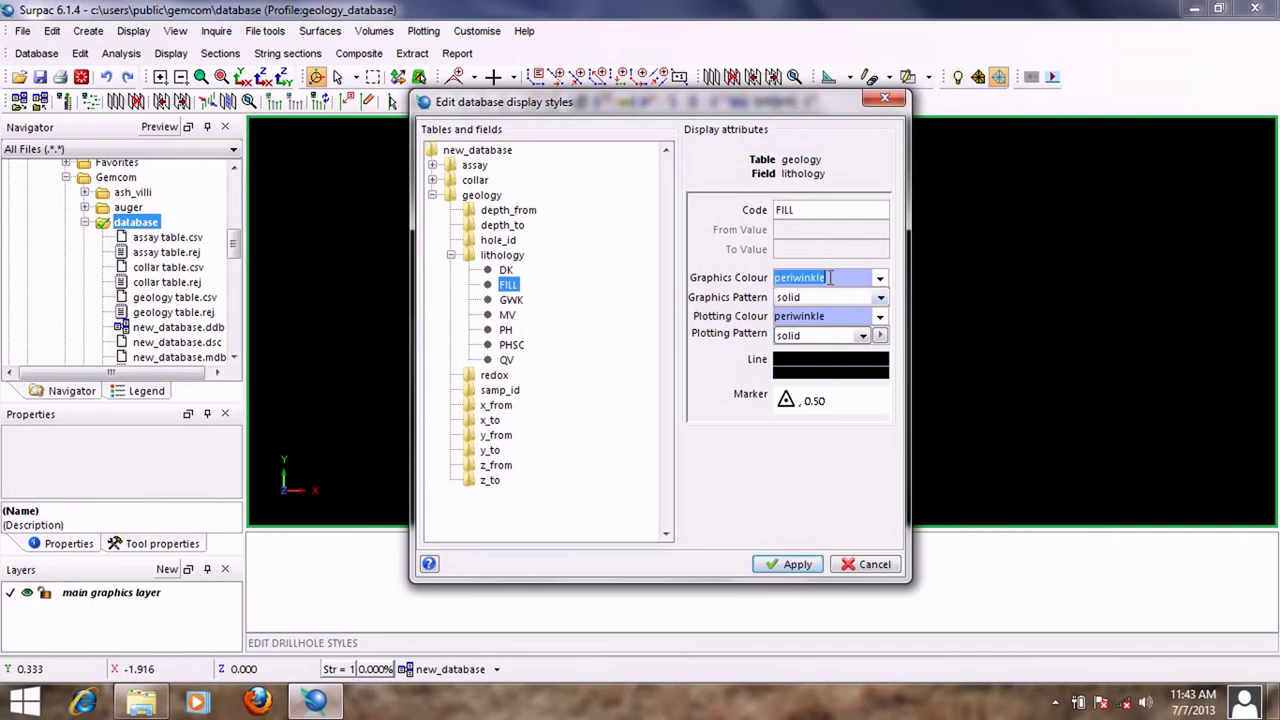
type("white")
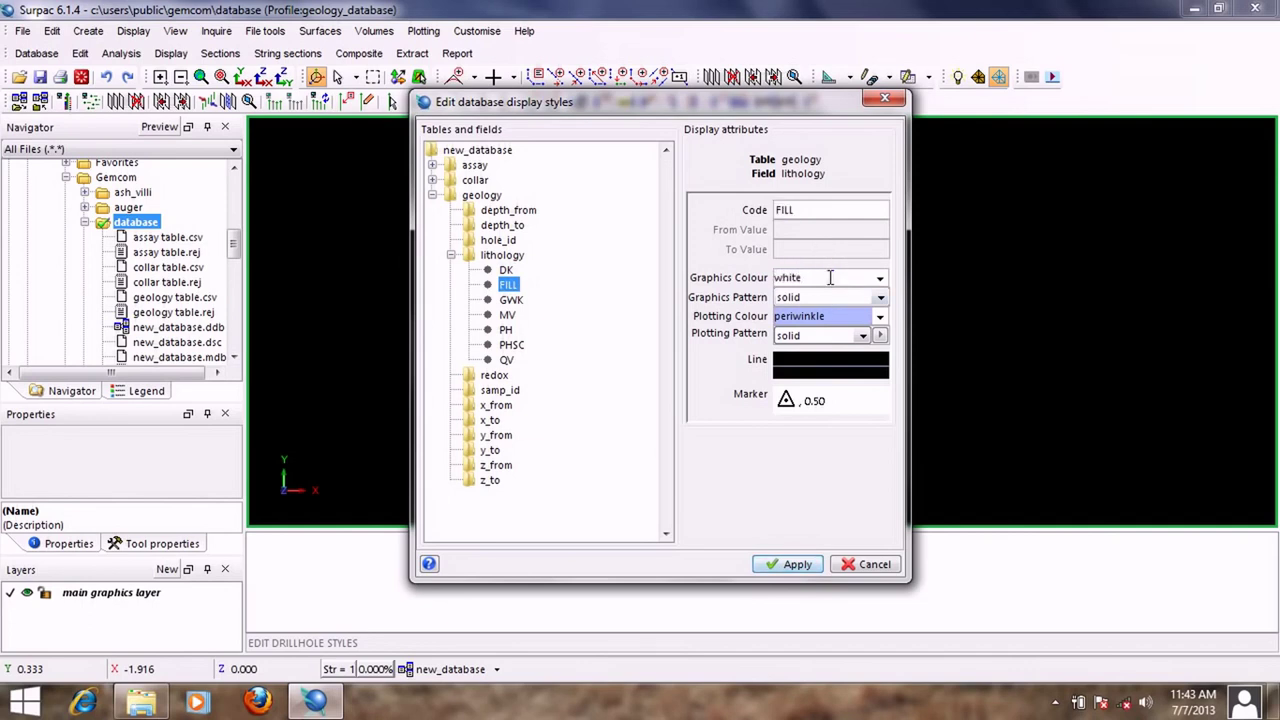
double_click(829, 278)
right_click(829, 278)
left_click(862, 331)
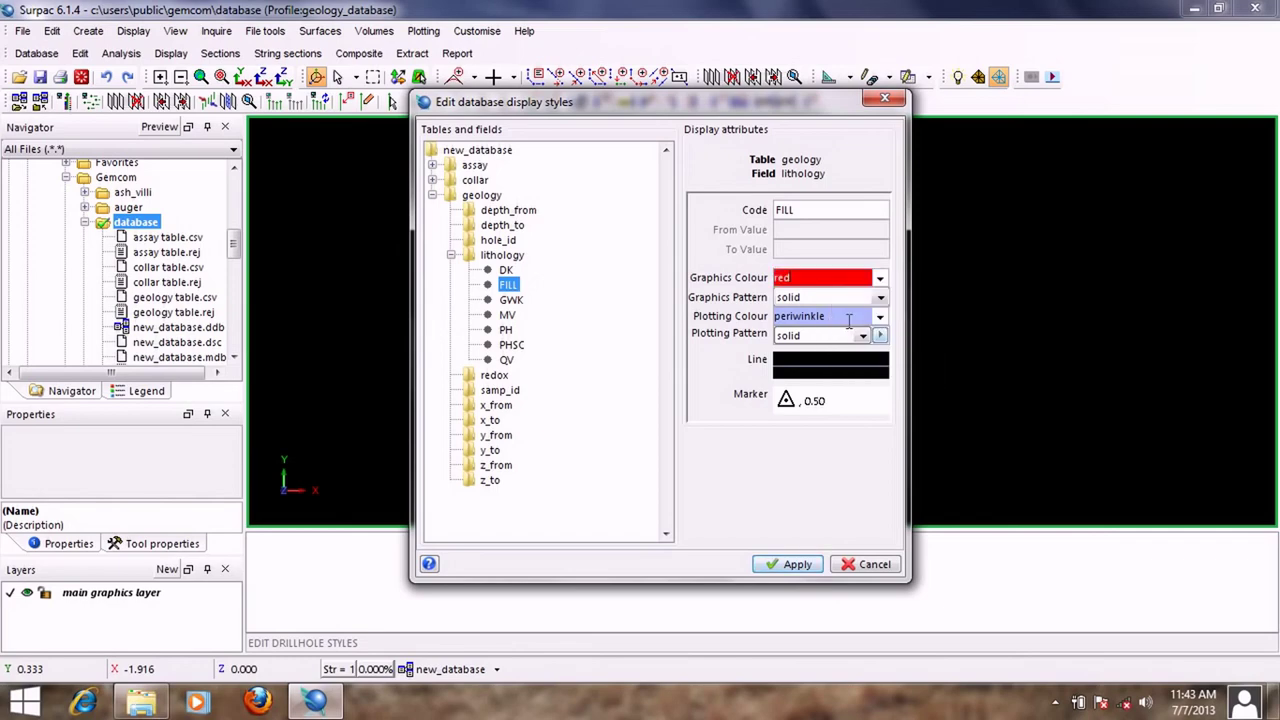
double_click(796, 279)
type("white")
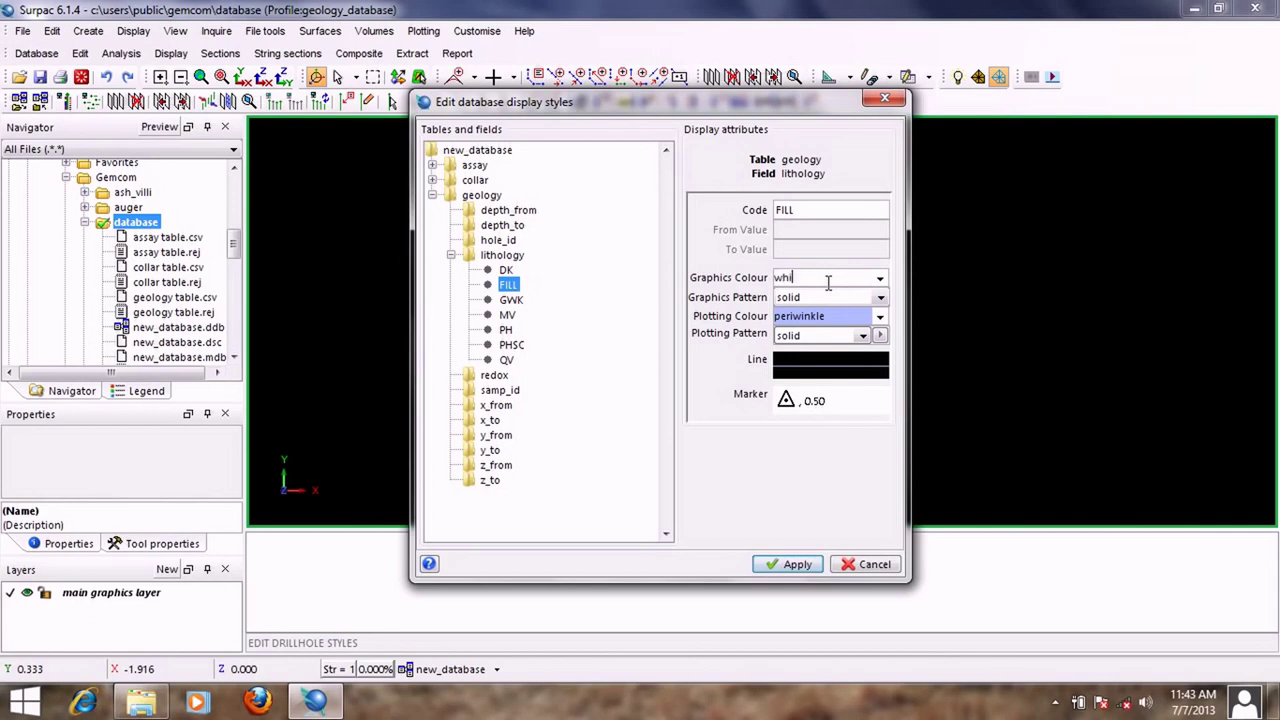
Step: Copy the FILL code's white graphics colour into its plotting colour
double_click(828, 281)
right_click(828, 281)
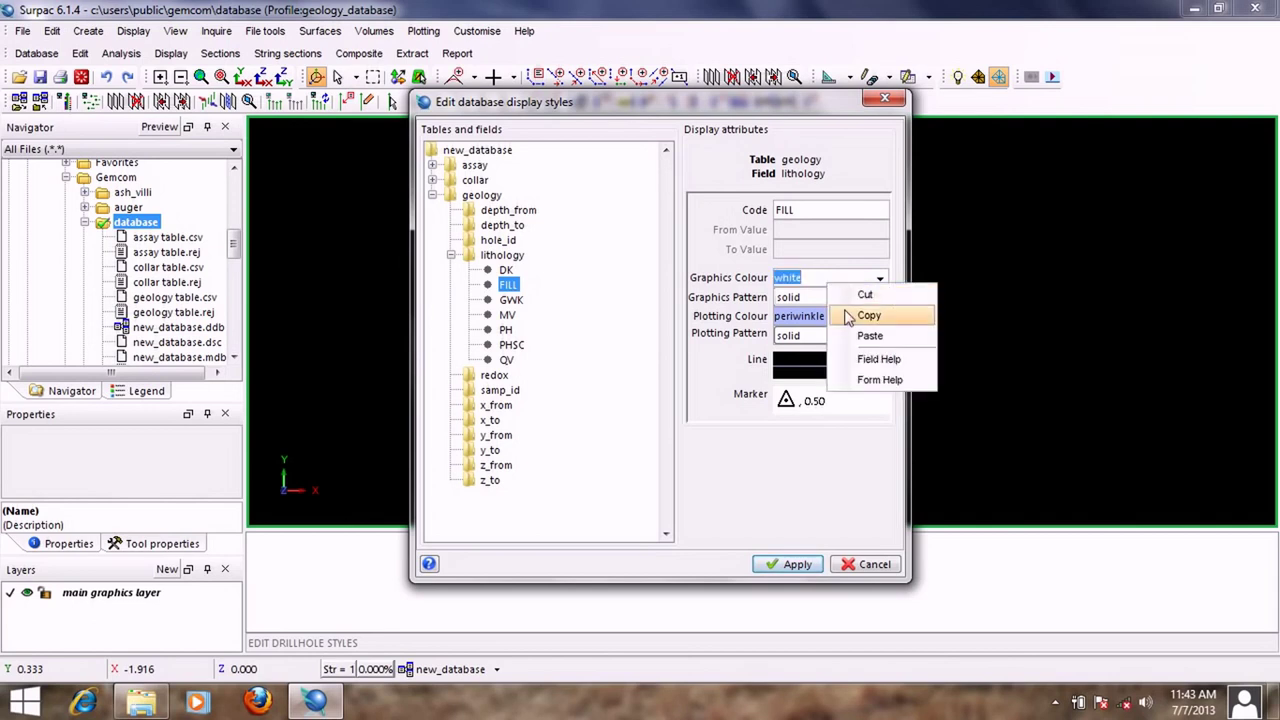
left_click(866, 304)
double_click(826, 316)
right_click(826, 318)
left_click(864, 371)
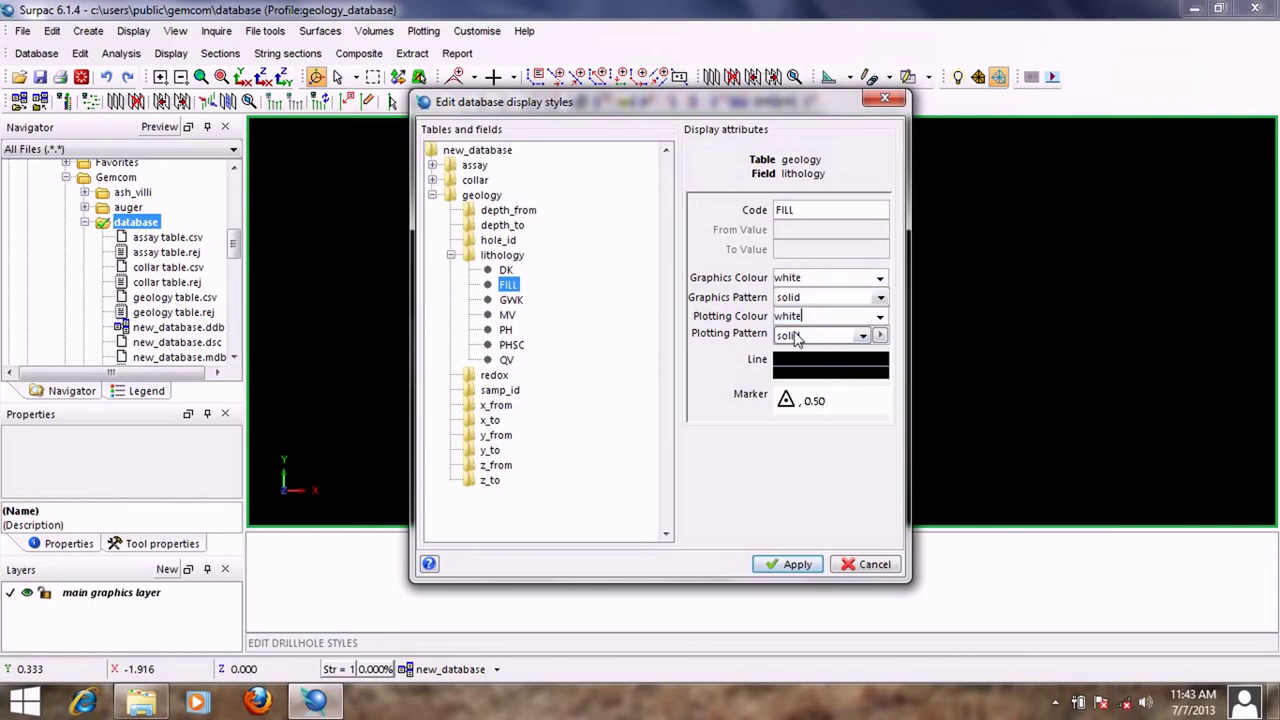
Step: Set the FILL code's graphics pattern to || and its plotting pattern to tuff
left_click(880, 298)
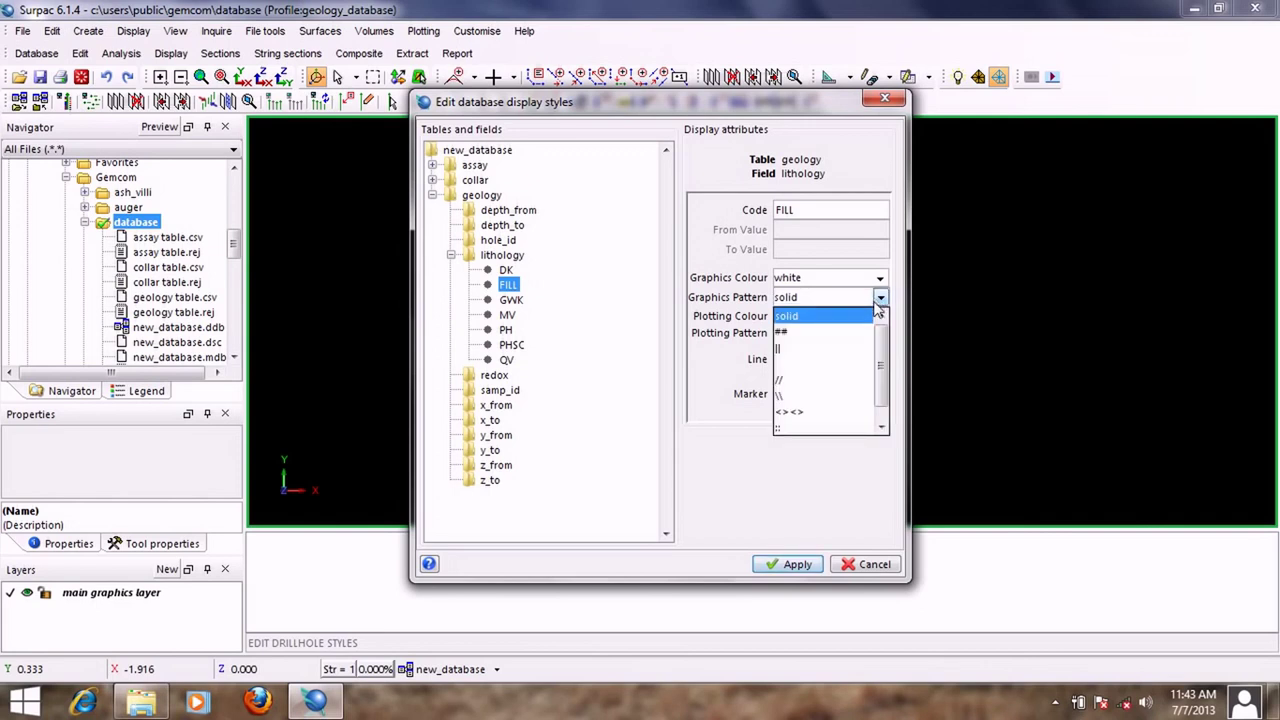
left_click(812, 348)
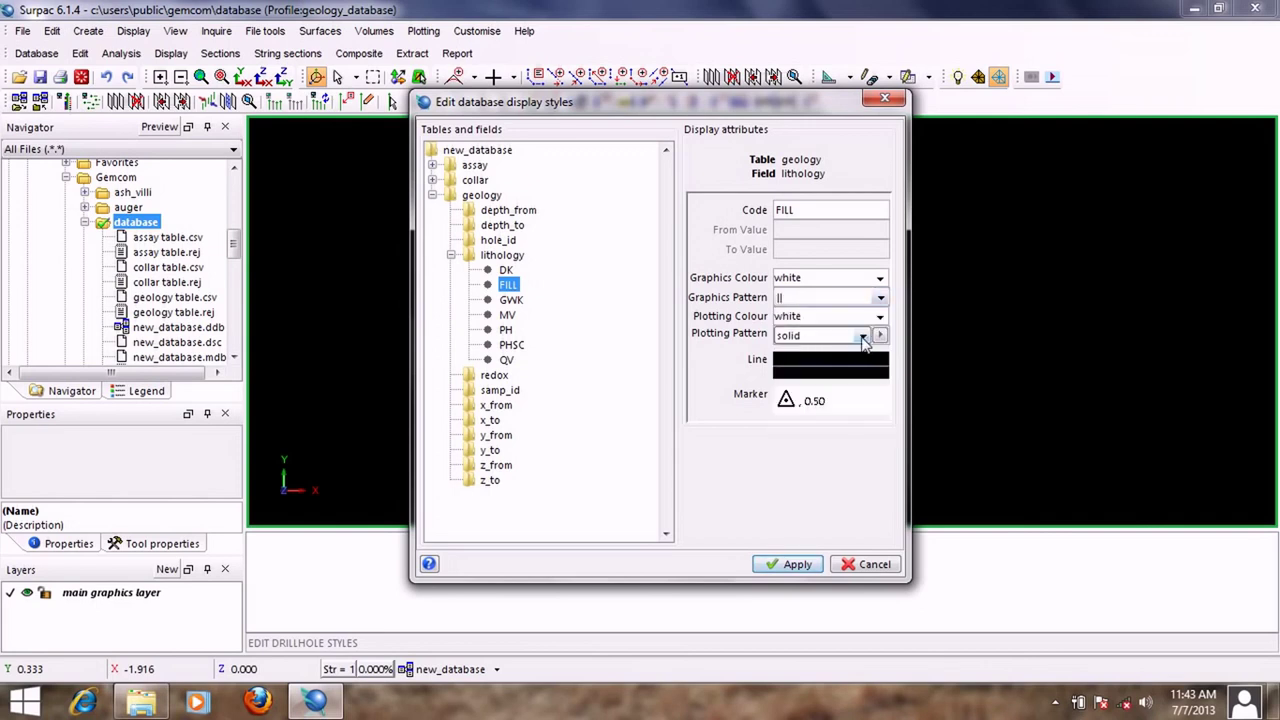
left_click(860, 337)
left_click(813, 435)
Step: Set both the graphics colour and the plotting colour of the GWK lithology code to lavender
left_click(511, 301)
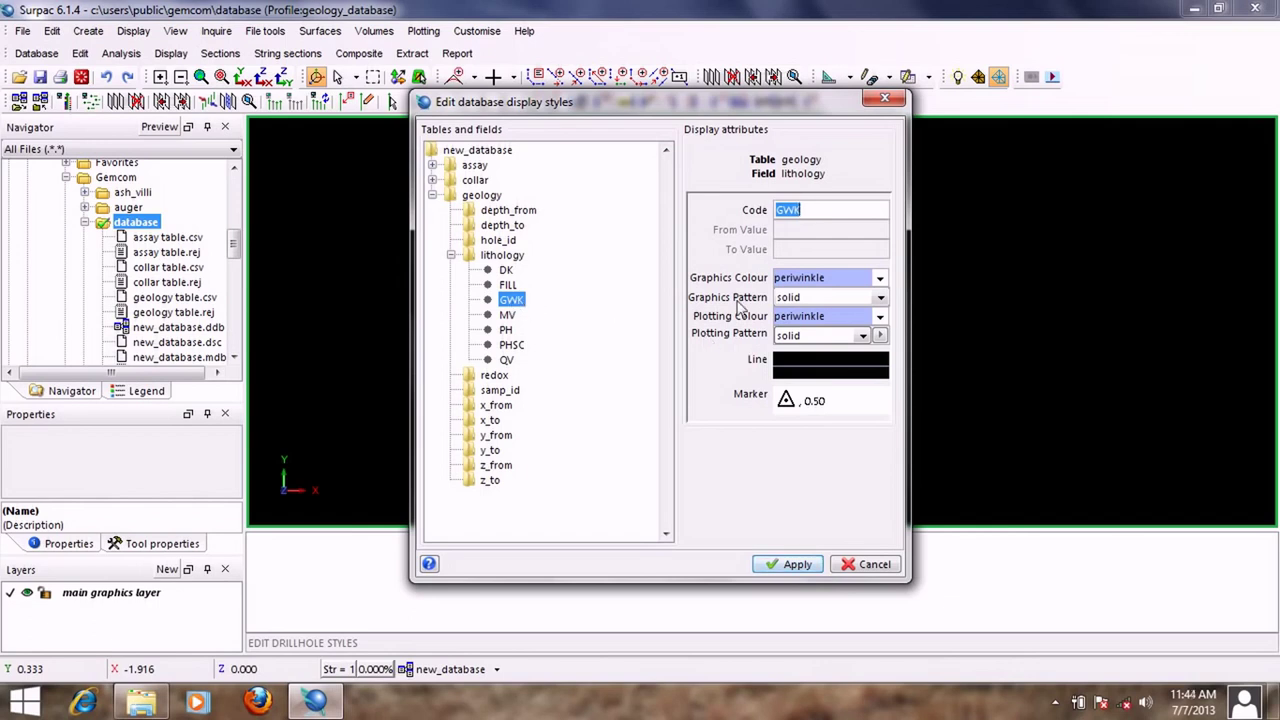
double_click(826, 279)
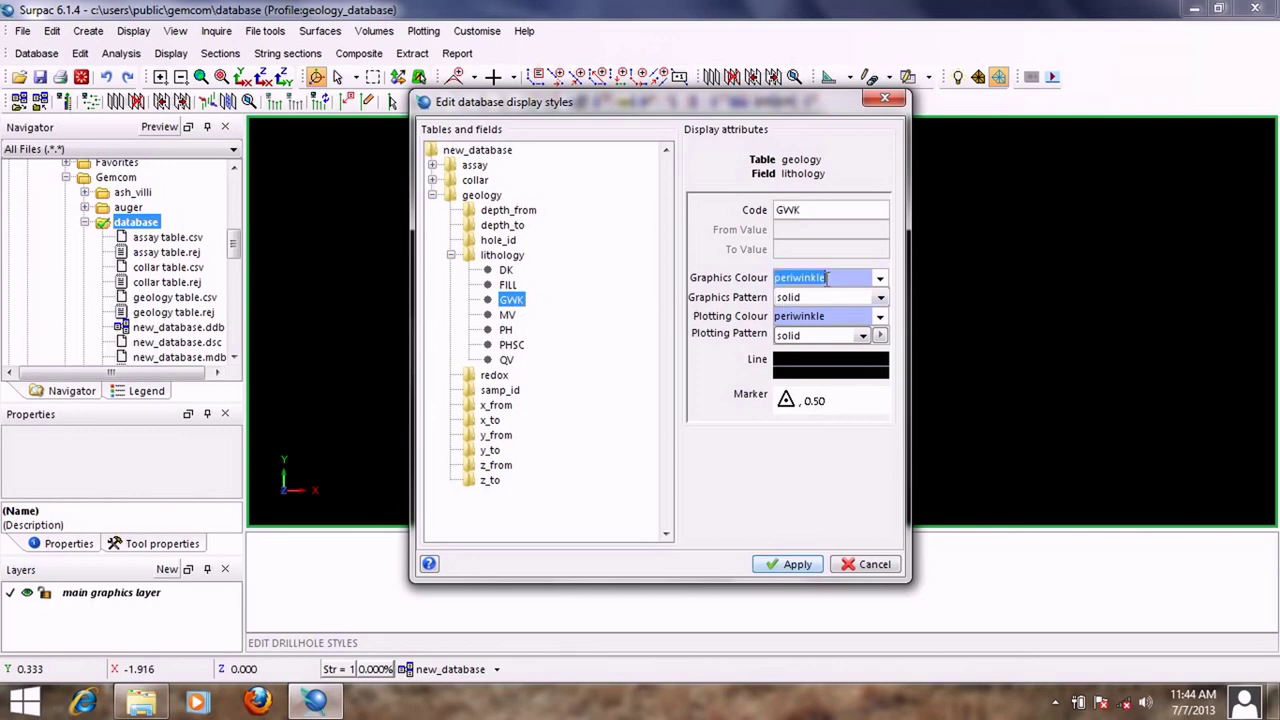
type("la")
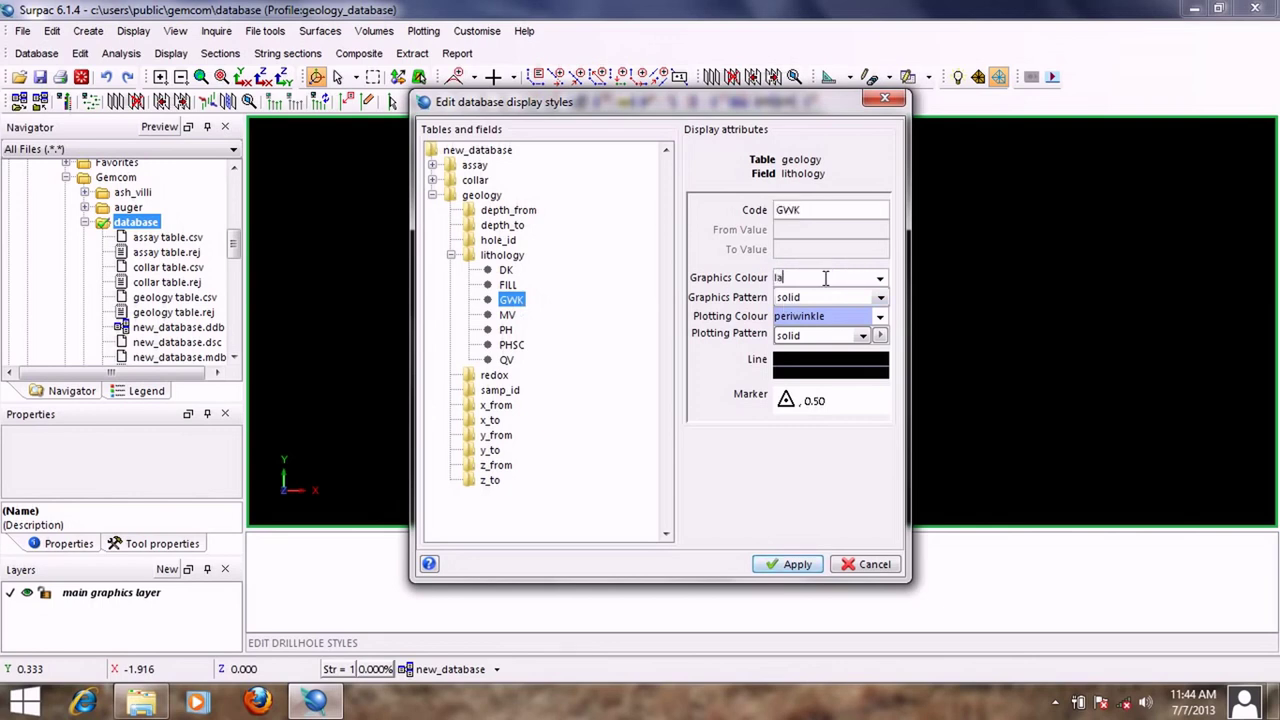
type("vender")
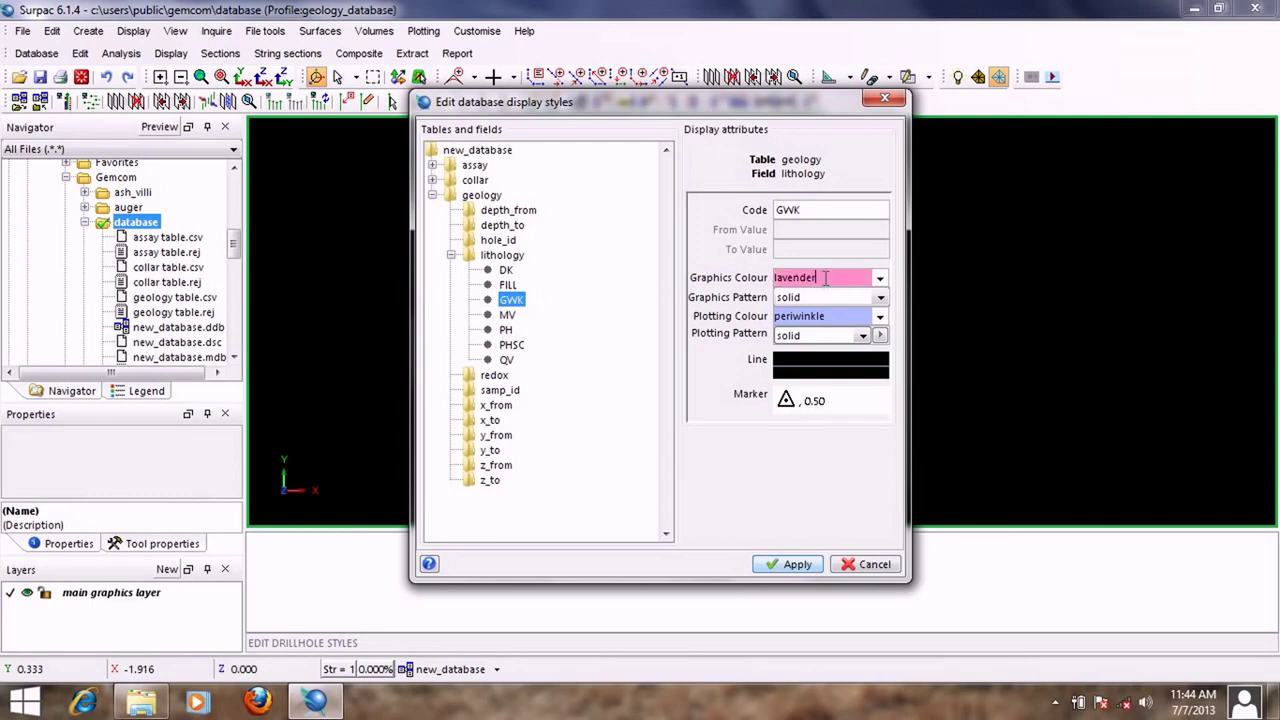
double_click(826, 279)
right_click(826, 279)
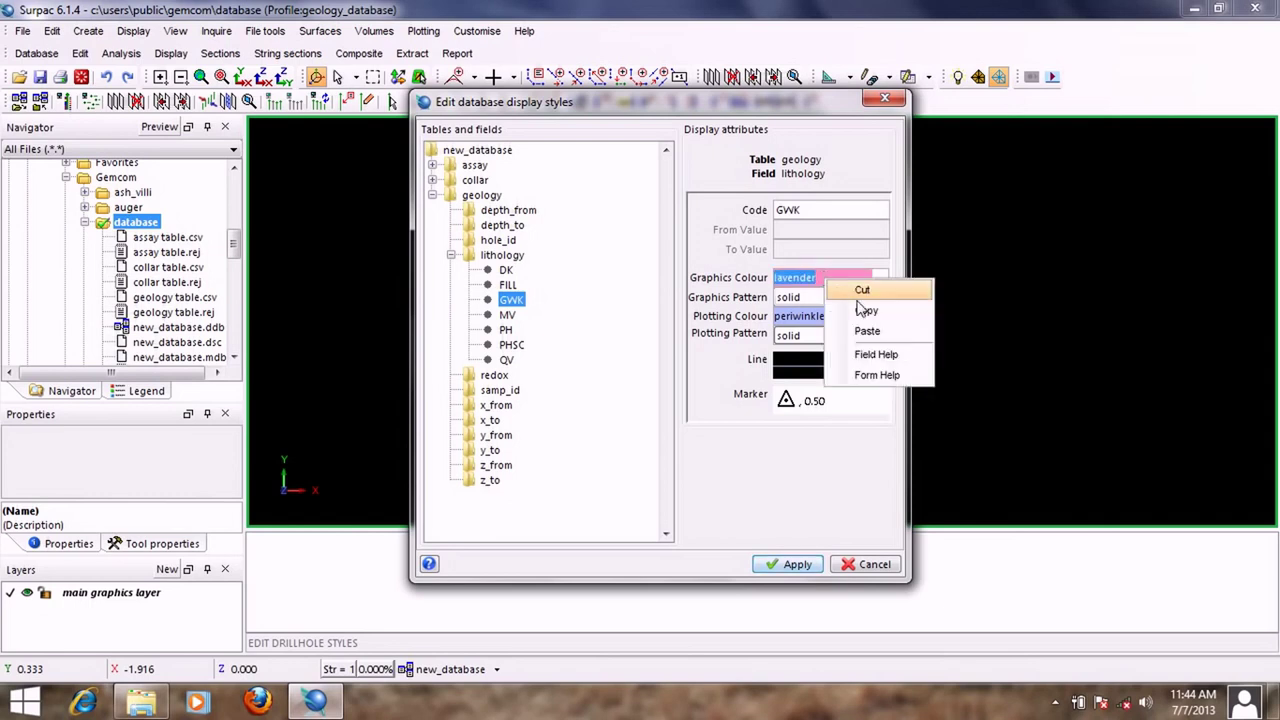
left_click(858, 308)
double_click(800, 316)
right_click(810, 316)
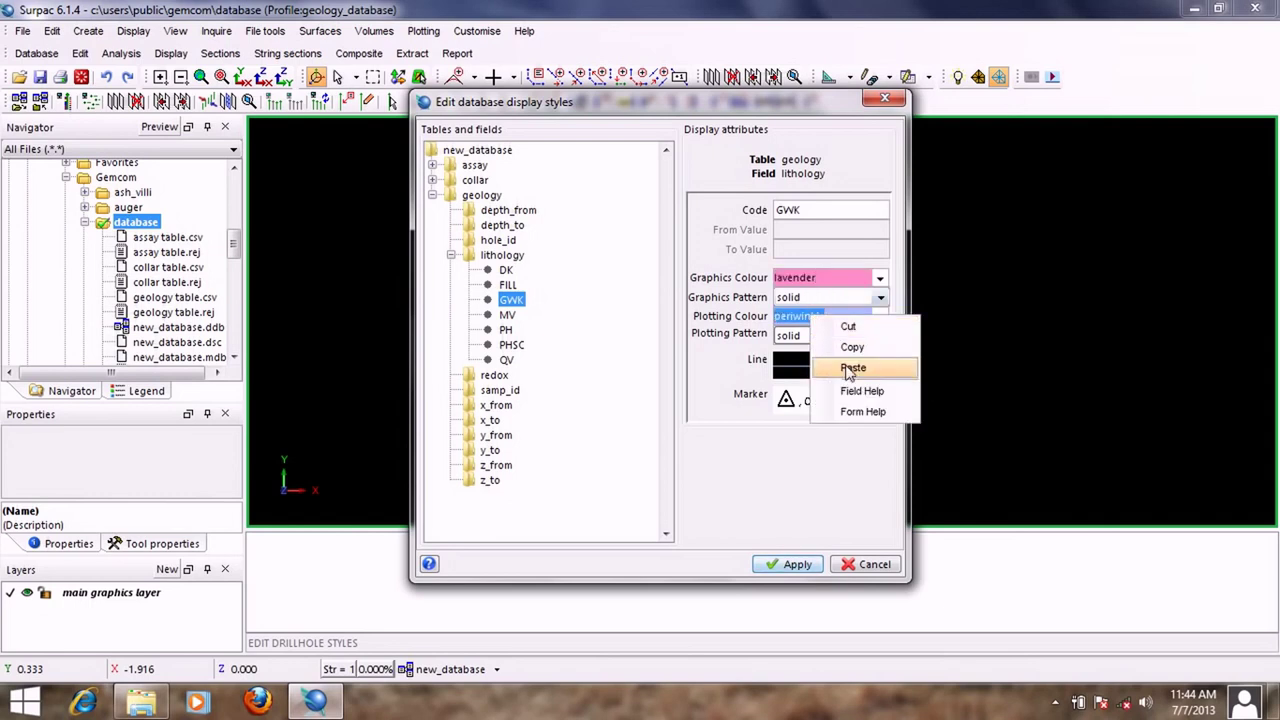
left_click(842, 366)
Step: Set the GWK code's graphics pattern to // and its plotting pattern to syenite
left_click(880, 297)
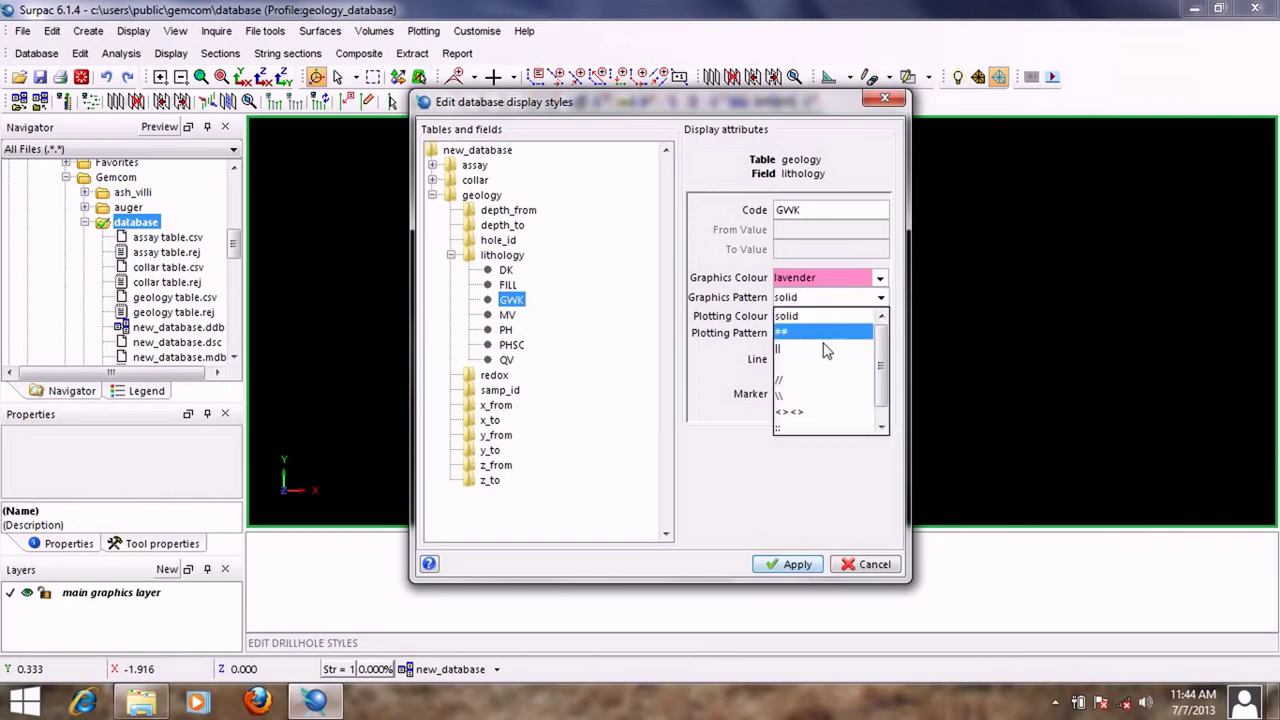
left_click(818, 380)
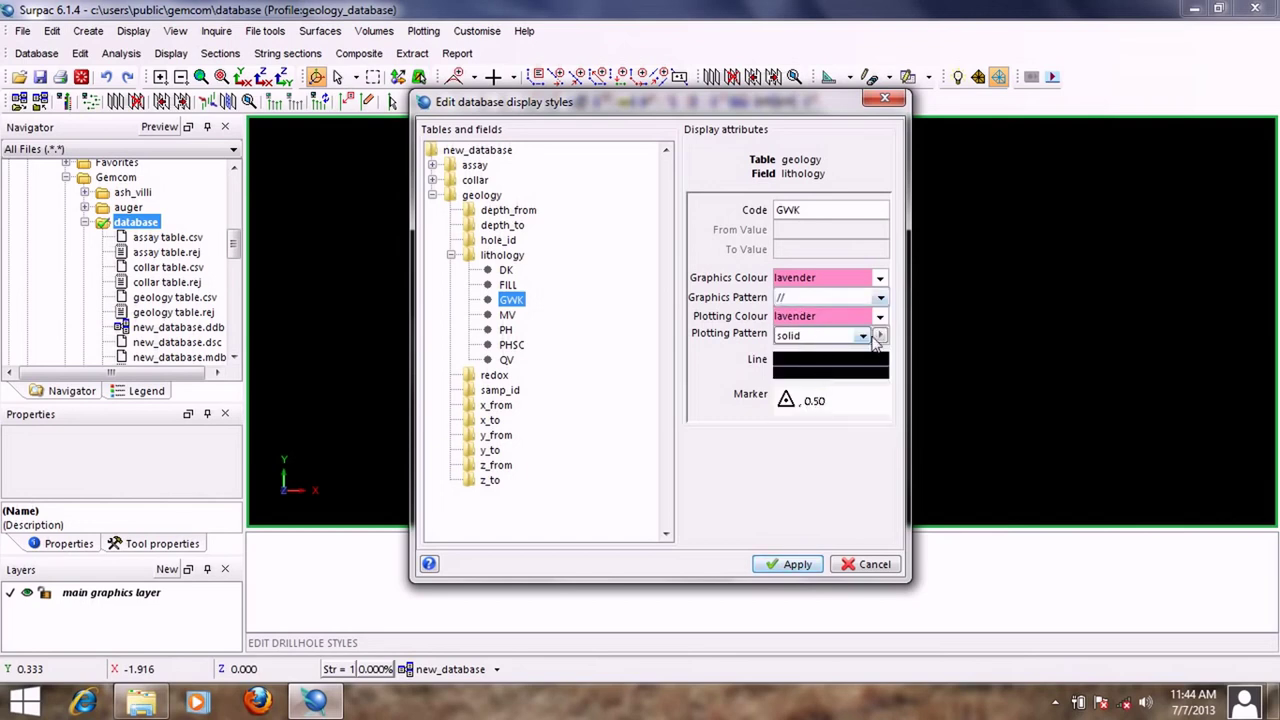
left_click(866, 338)
left_click(832, 420)
Step: Set both the graphics colour and the plotting colour of the MV lithology code to yellow
left_click(509, 318)
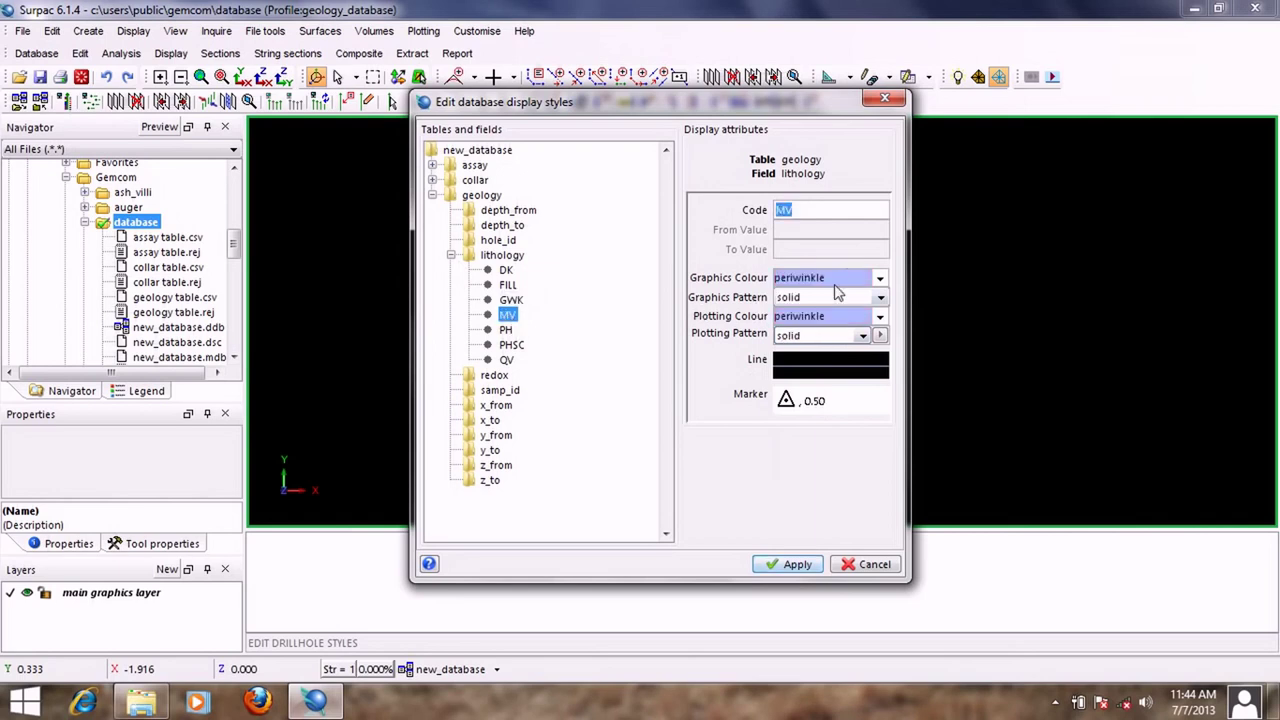
left_click(836, 278)
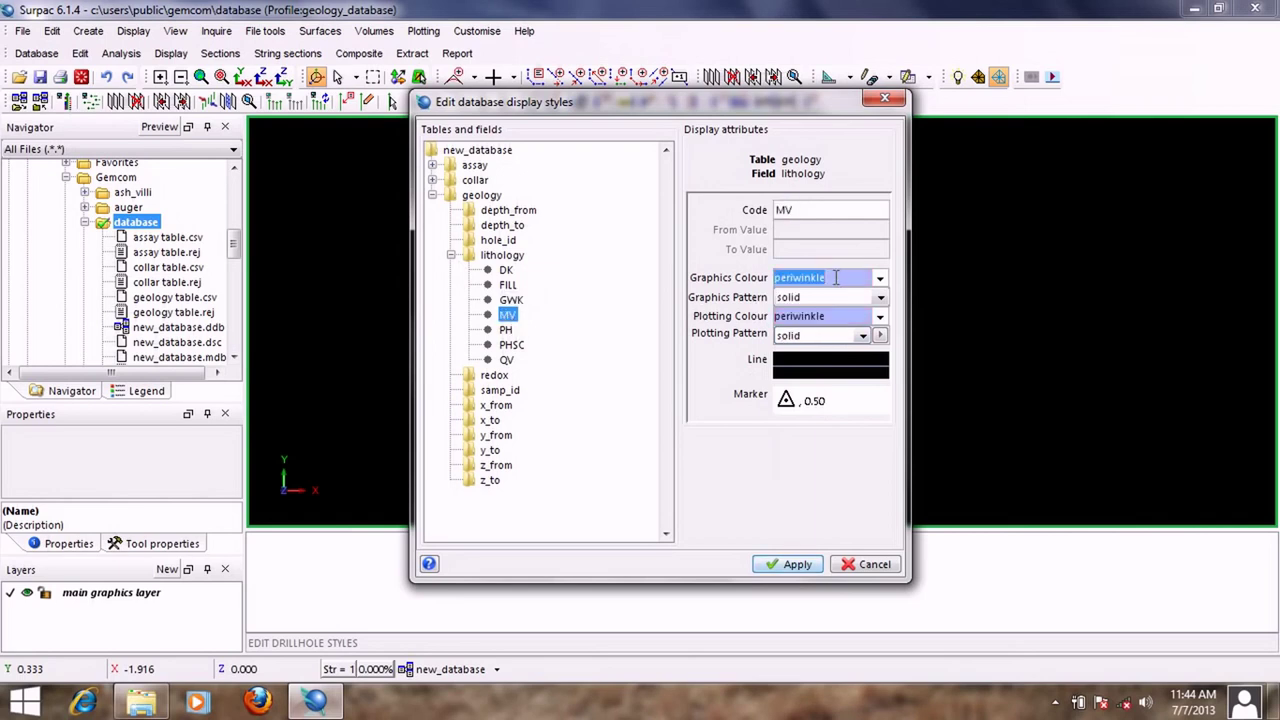
type("yell")
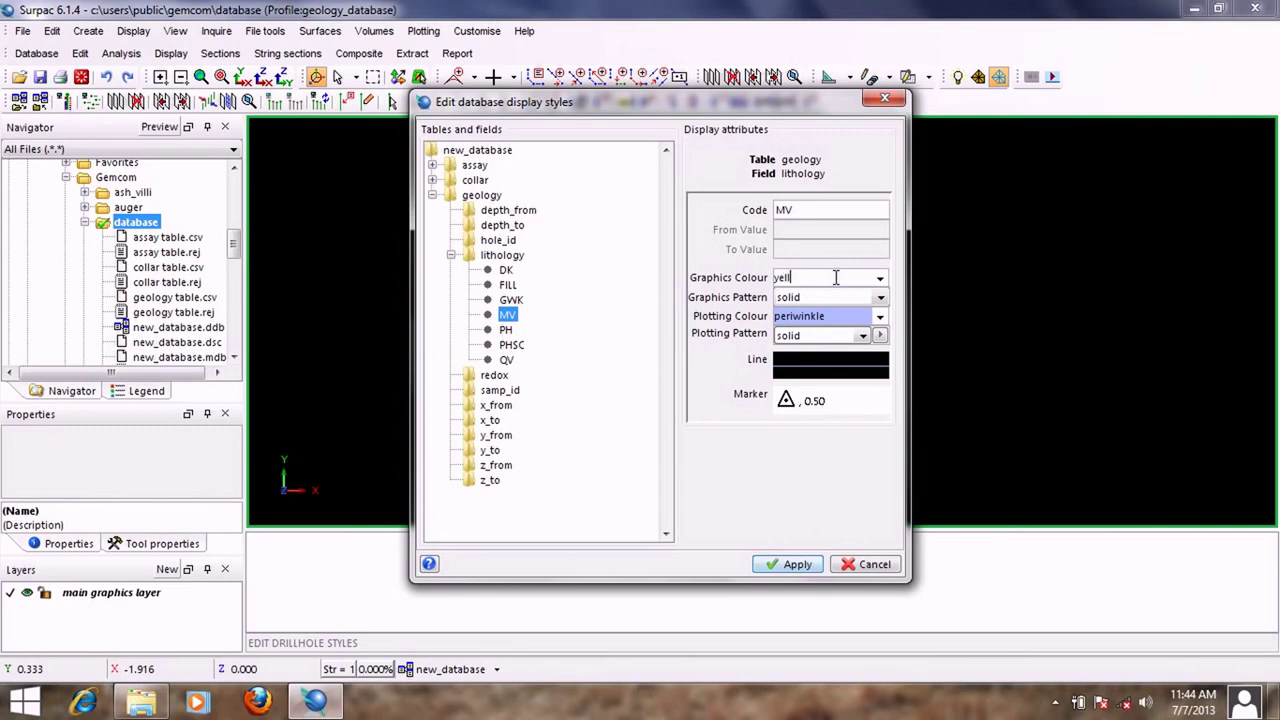
type("ow")
left_click(836, 278)
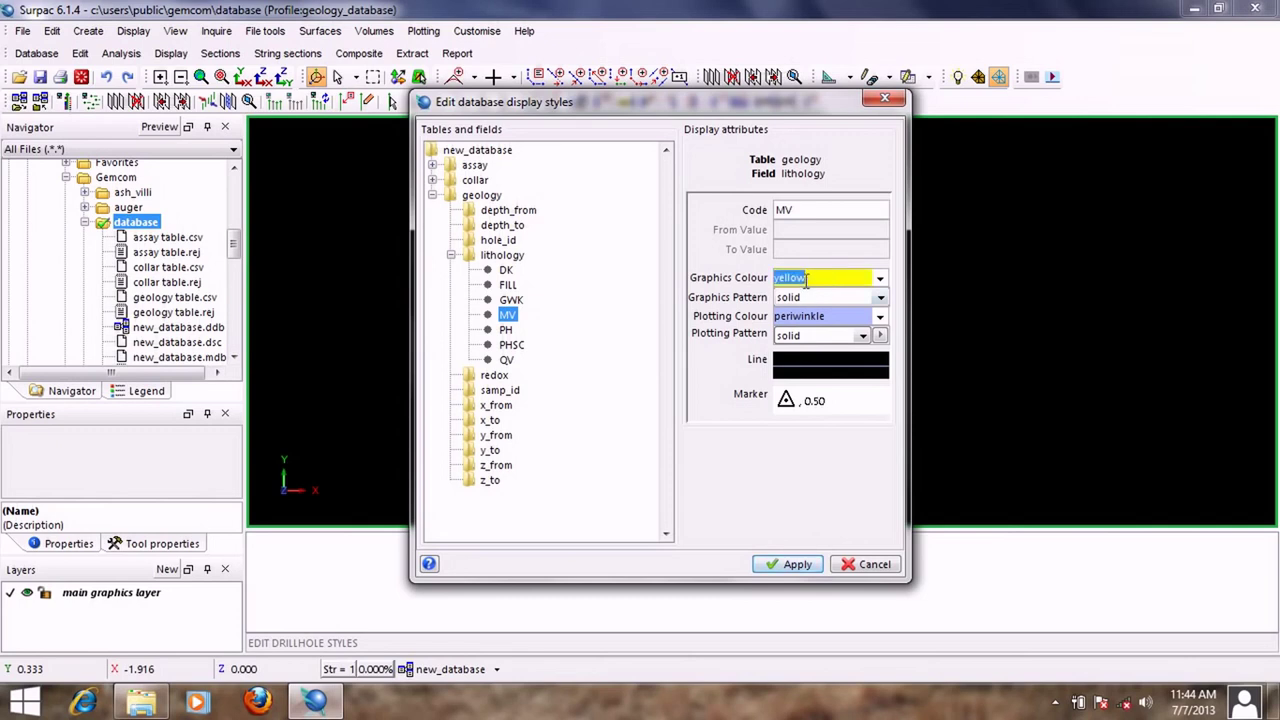
right_click(799, 286)
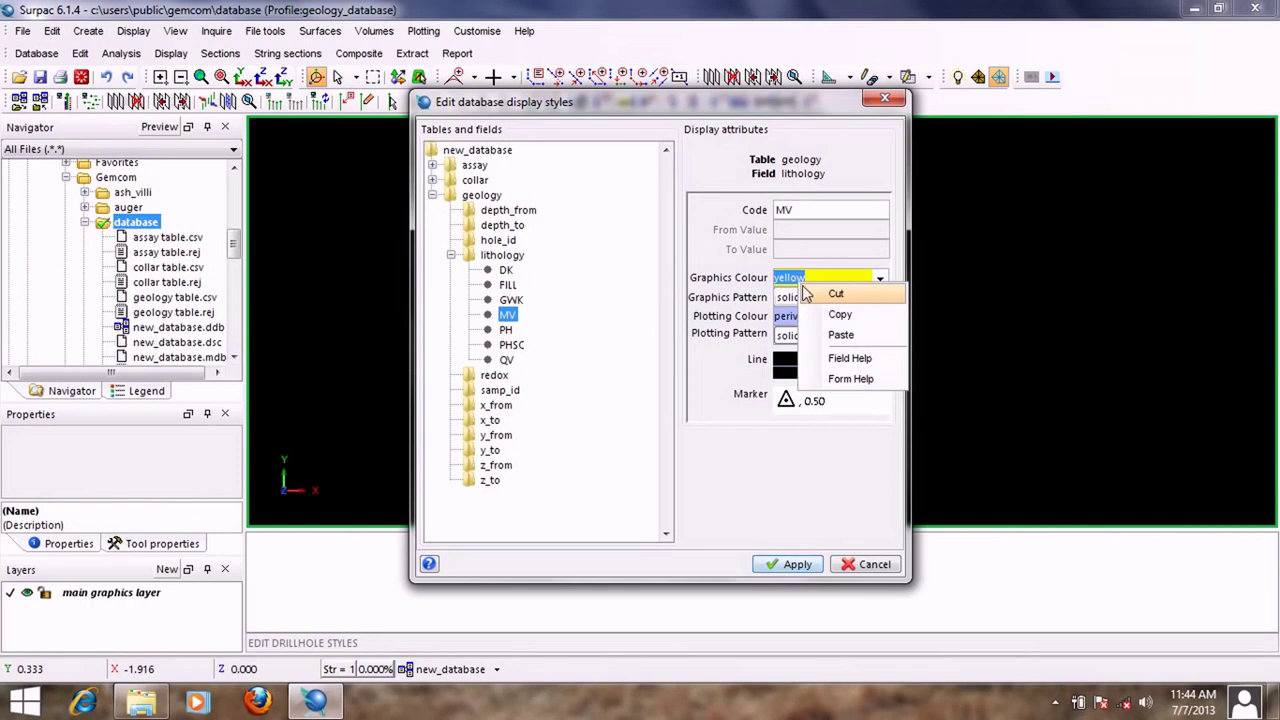
left_click(840, 315)
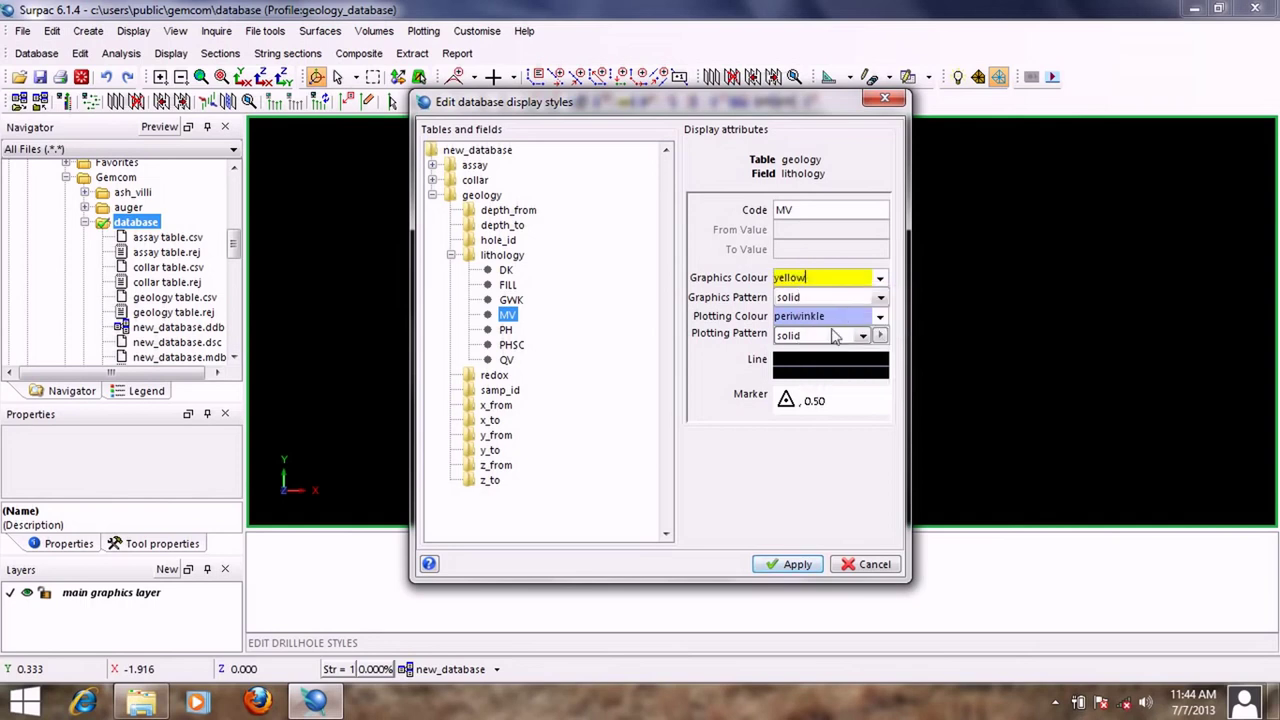
left_click(828, 316)
right_click(829, 318)
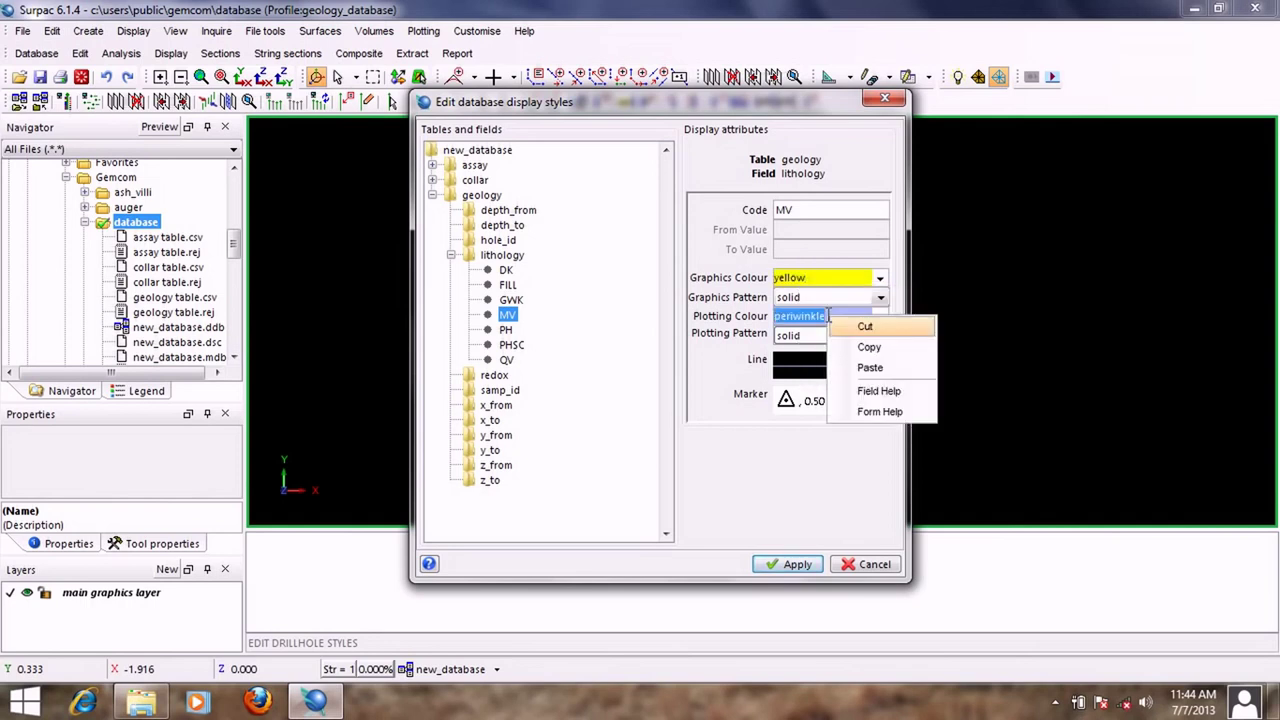
left_click(858, 368)
Step: Set the MV code's graphics pattern to \\ and its plotting pattern to soapst
left_click(880, 299)
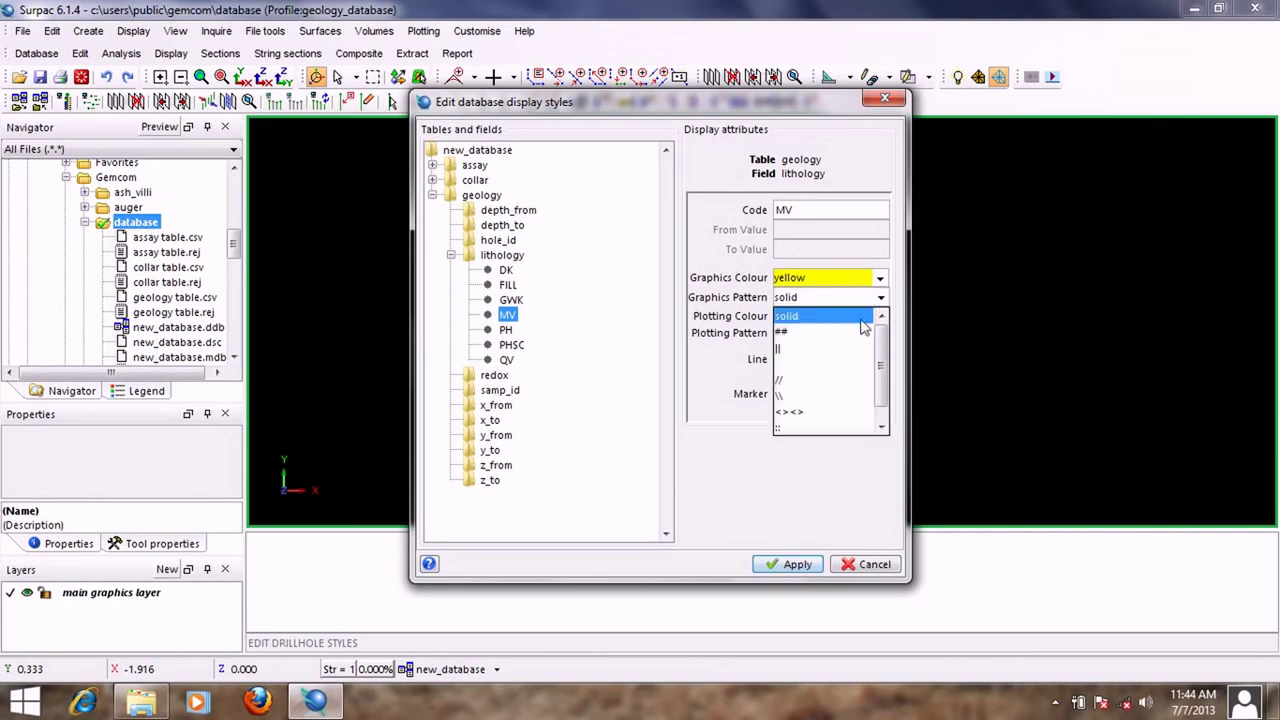
left_click(810, 399)
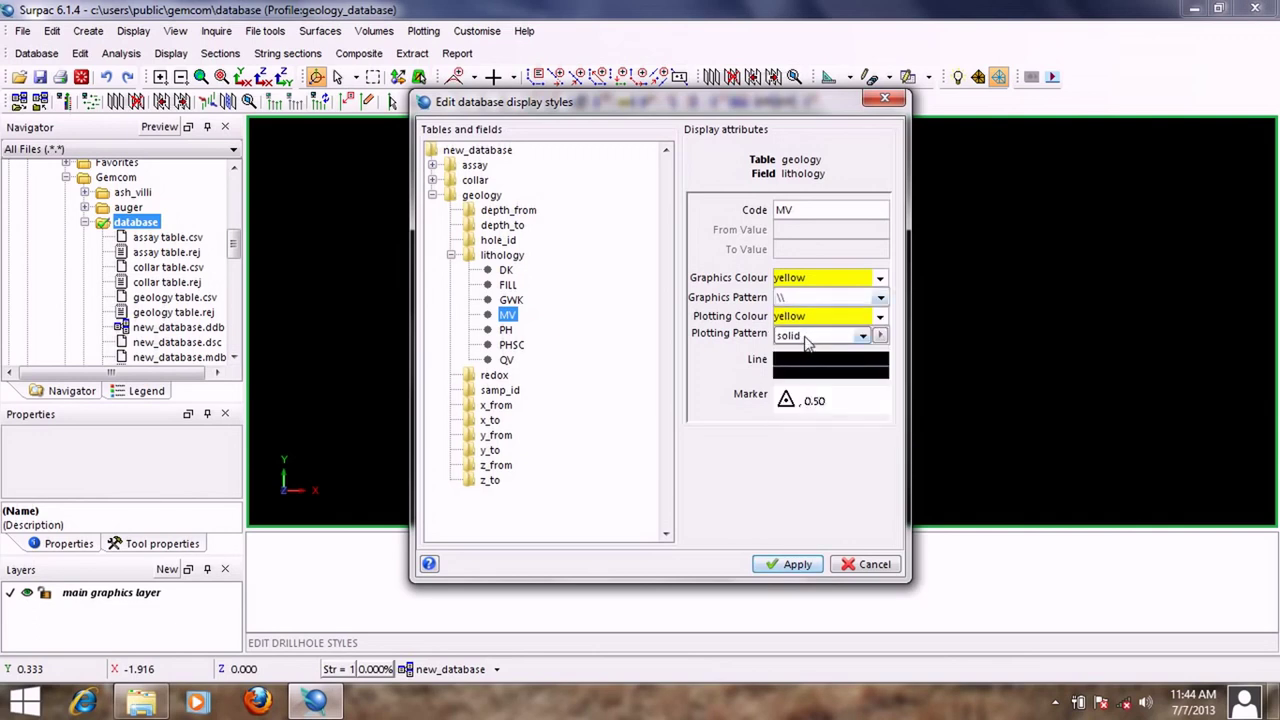
left_click(862, 336)
left_click(822, 402)
Step: Set both the graphics colour and the plotting colour of the PH lithology code to blue
left_click(507, 331)
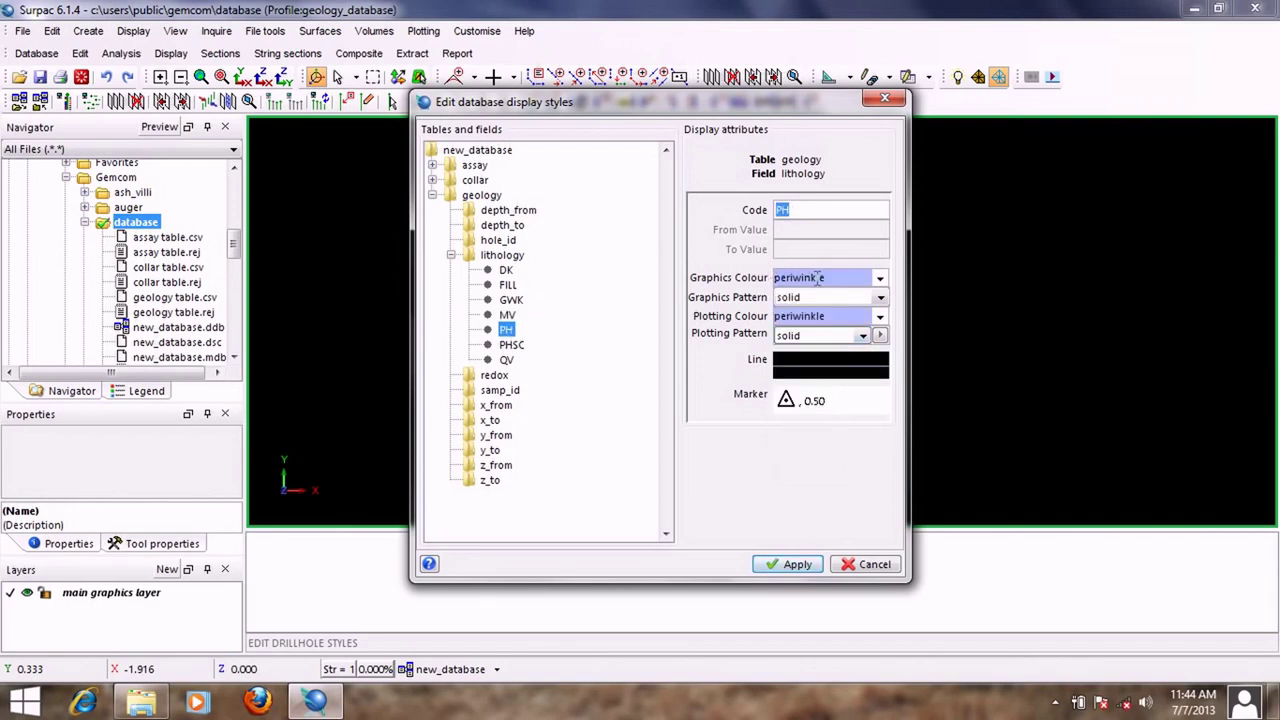
left_click(828, 278)
type("b")
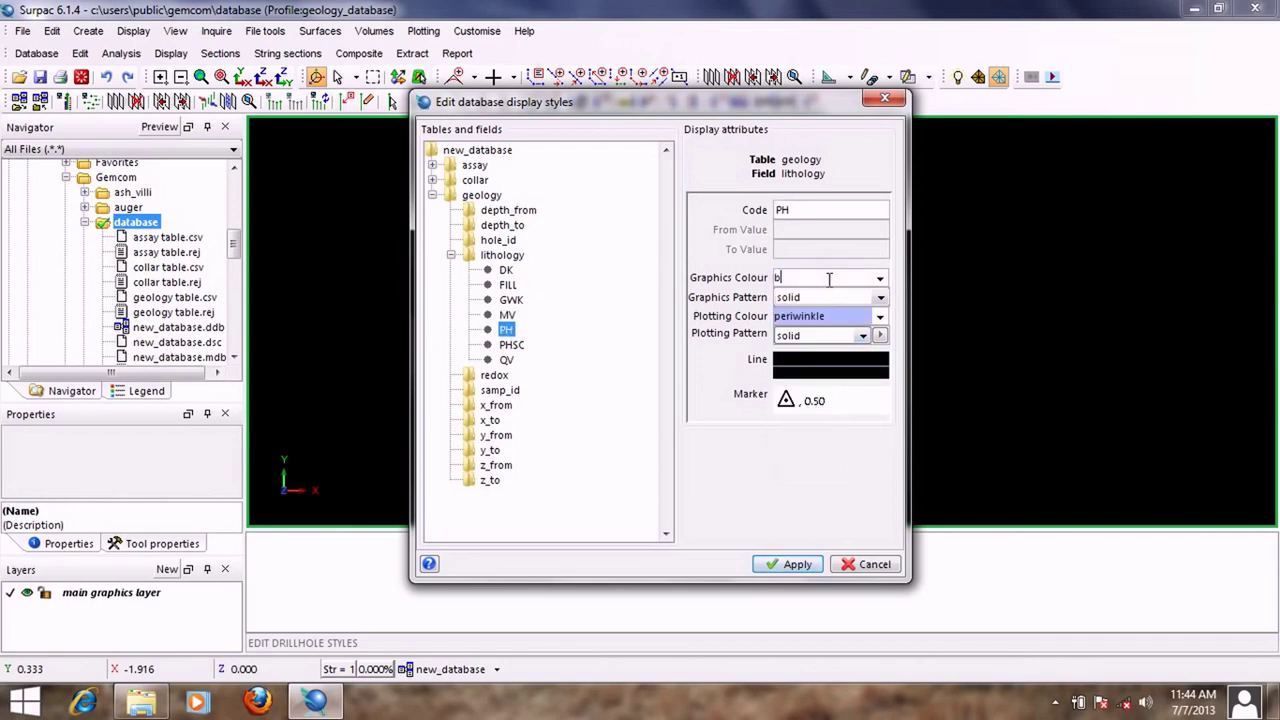
type("lue")
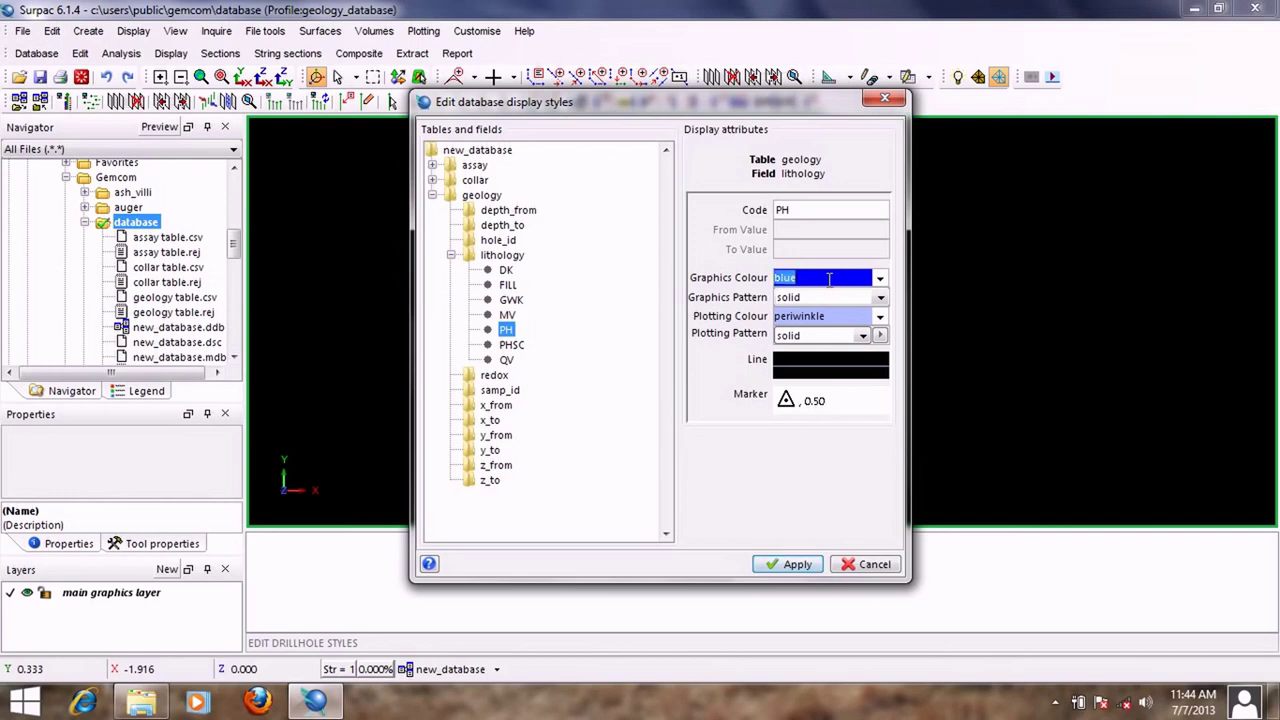
right_click(828, 279)
right_click(816, 316)
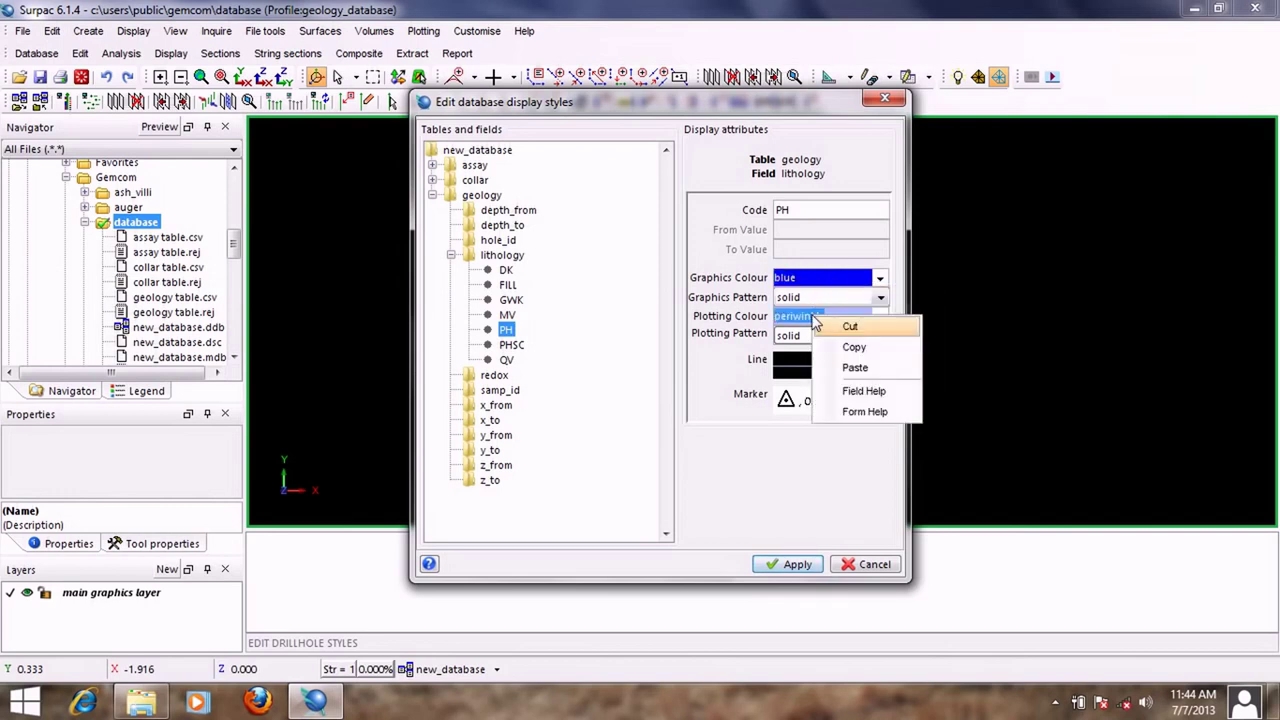
left_click(850, 368)
Step: Set the PH code's graphics pattern to <><> and its plotting pattern to siltst-5
left_click(881, 298)
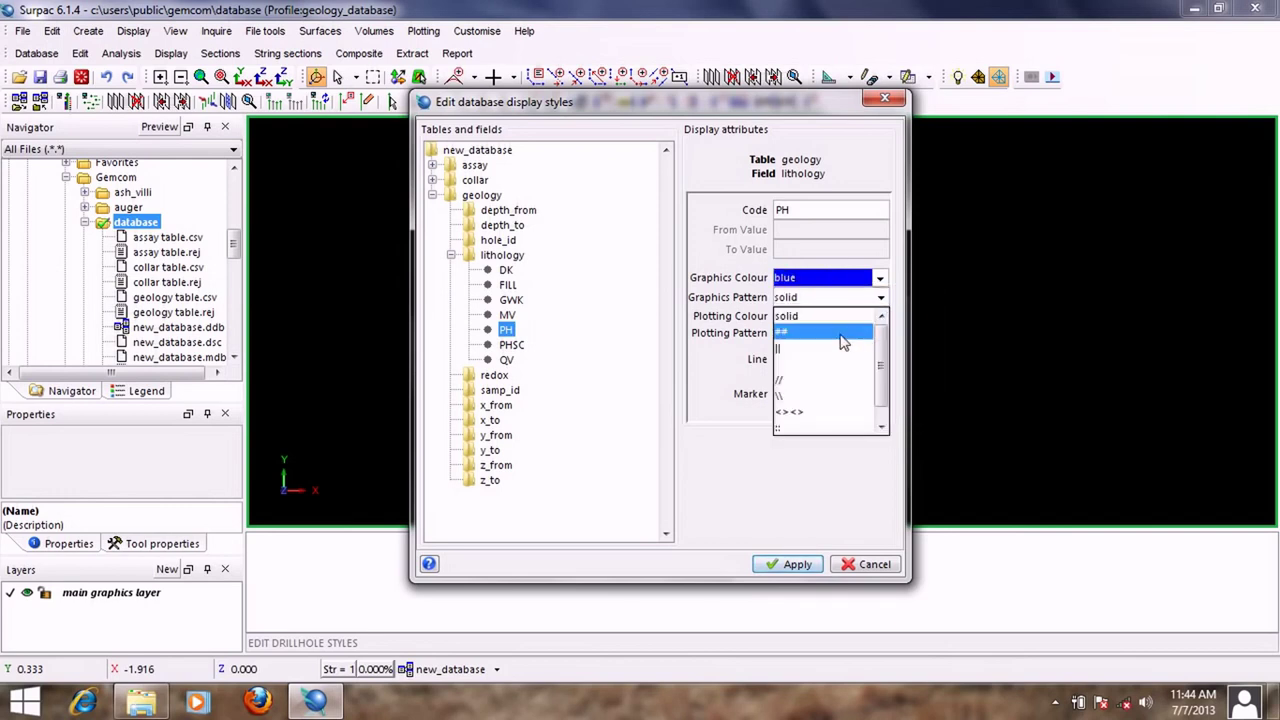
left_click(829, 411)
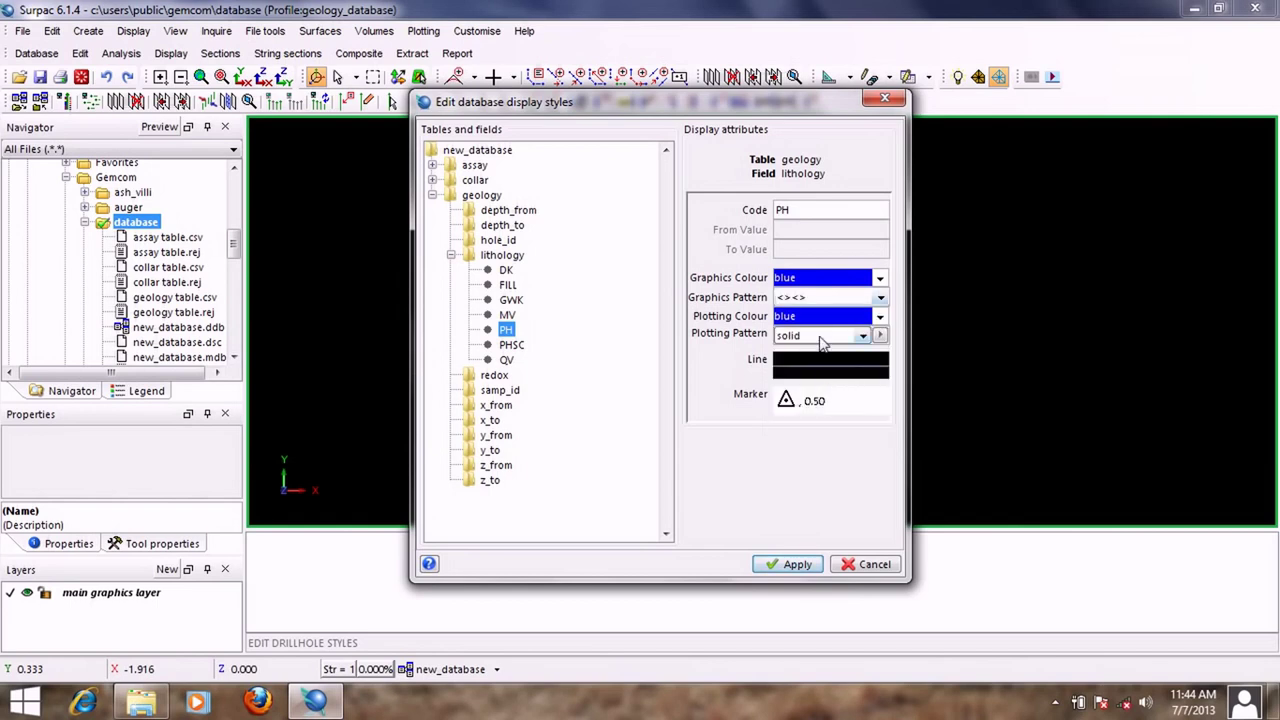
left_click(860, 338)
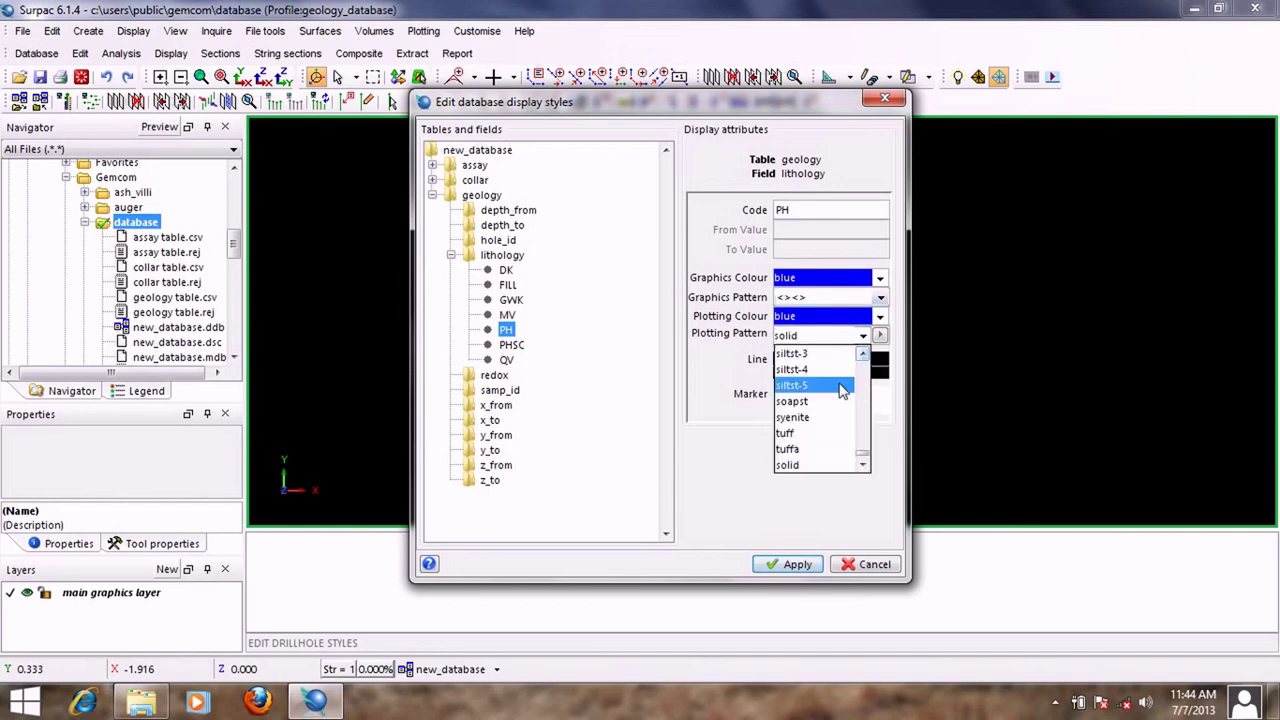
left_click(830, 386)
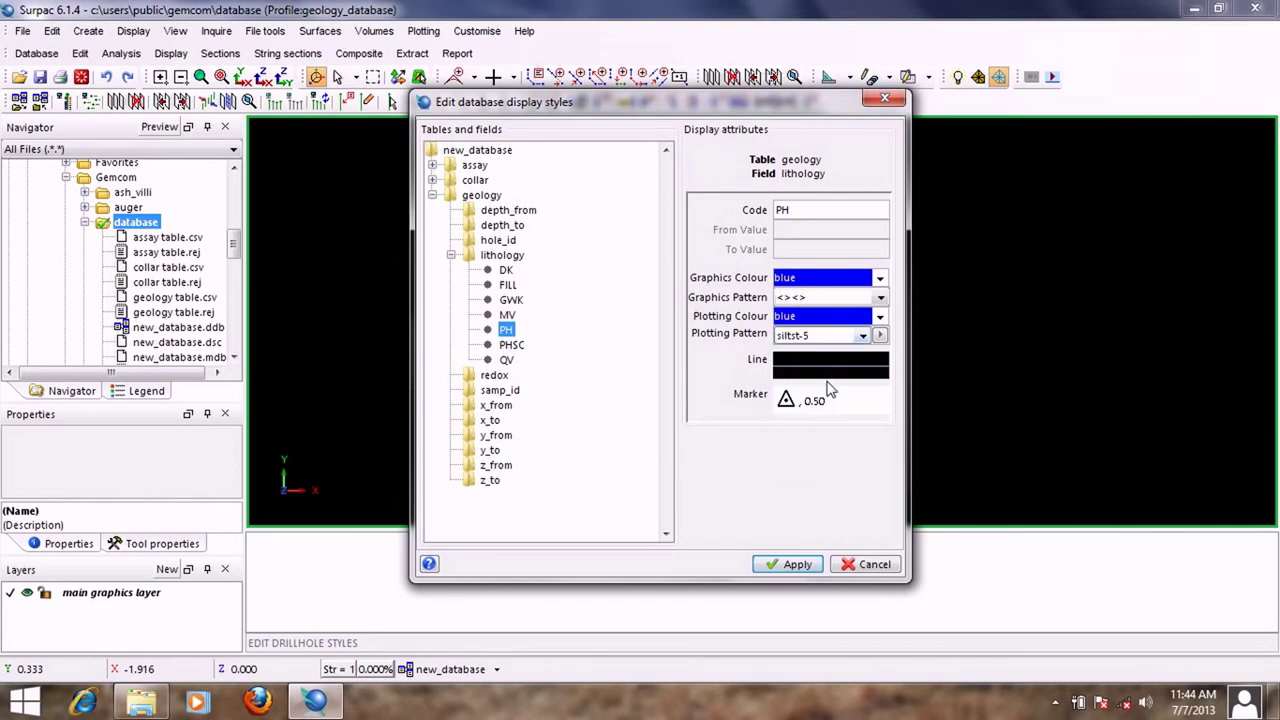
Step: Set both the graphics colour and the plotting colour of the PHSC lithology code to blue
left_click(511, 344)
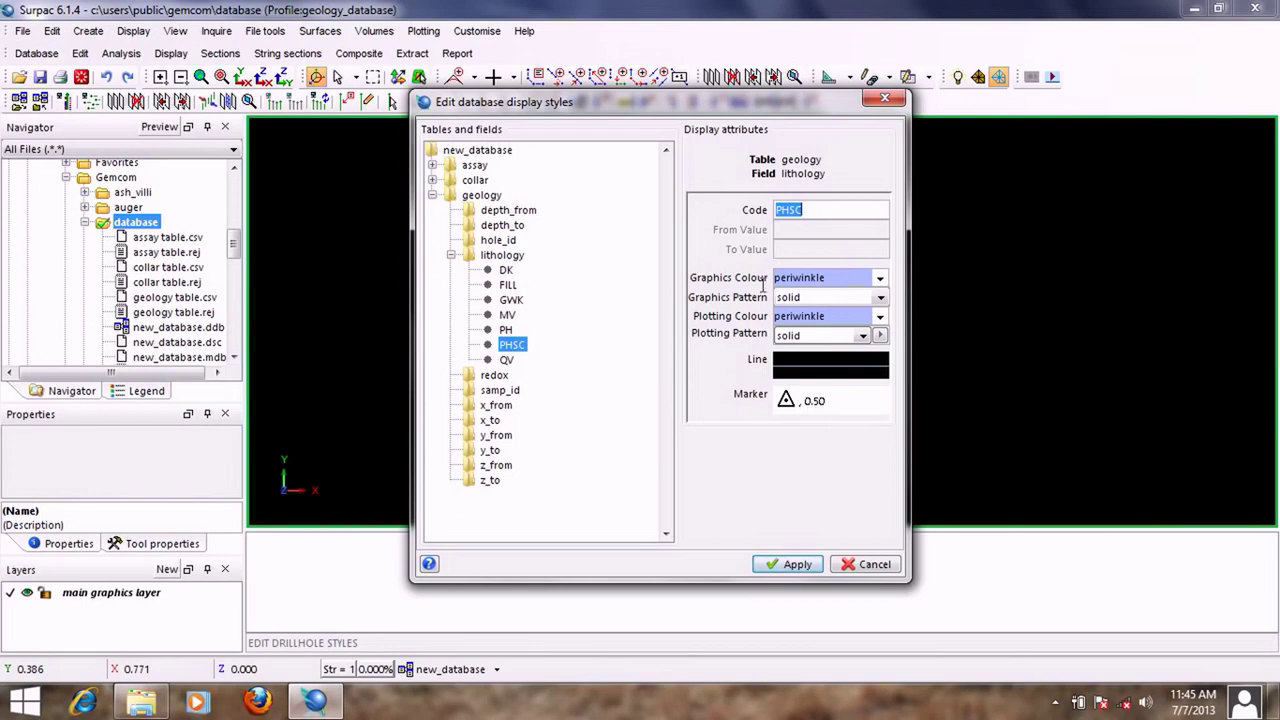
left_click(508, 342)
right_click(830, 278)
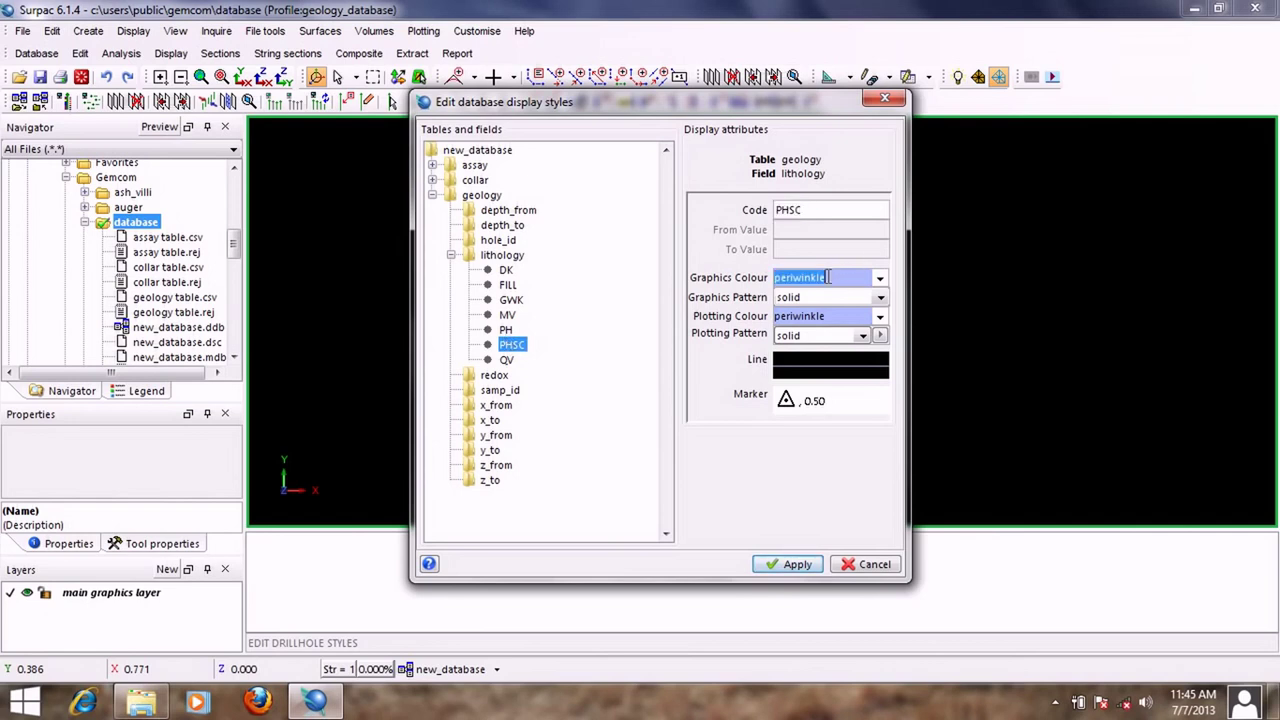
left_click(870, 328)
right_click(836, 316)
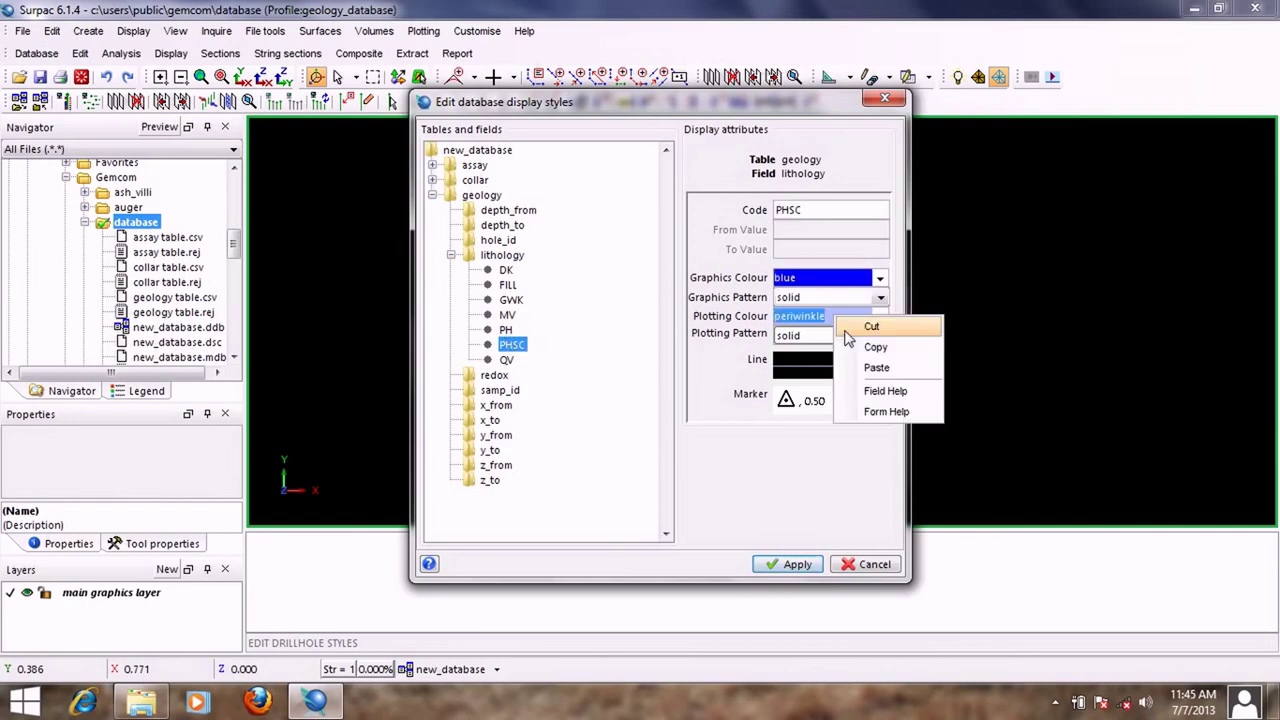
left_click(870, 368)
Step: Set the PHSC code's graphics pattern to :: and its plotting pattern to siltst-4
left_click(880, 297)
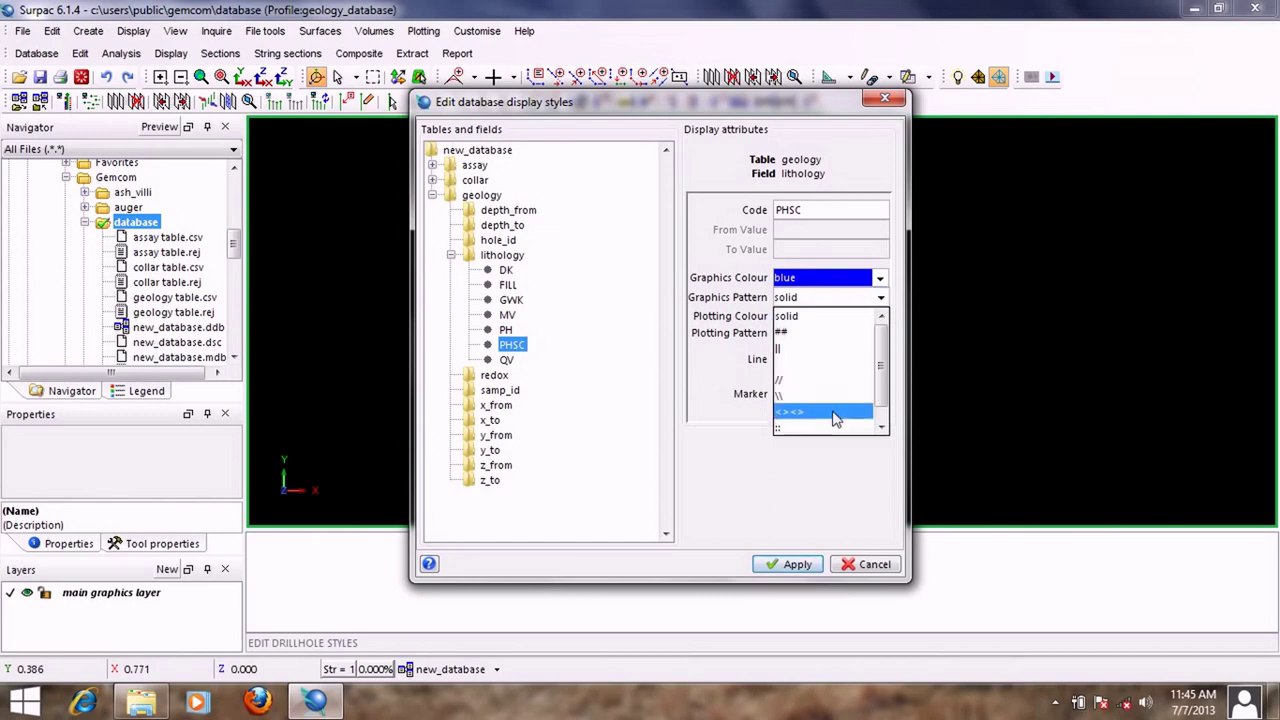
left_click(828, 428)
left_click(861, 337)
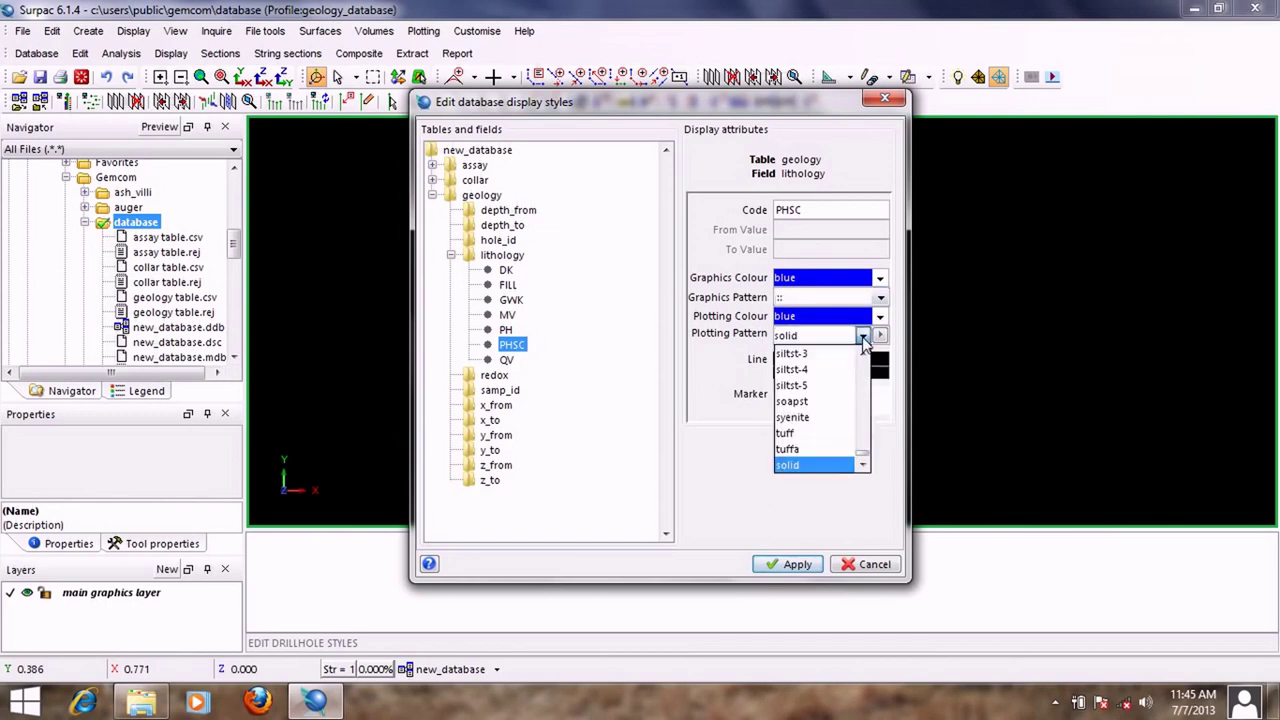
left_click(820, 369)
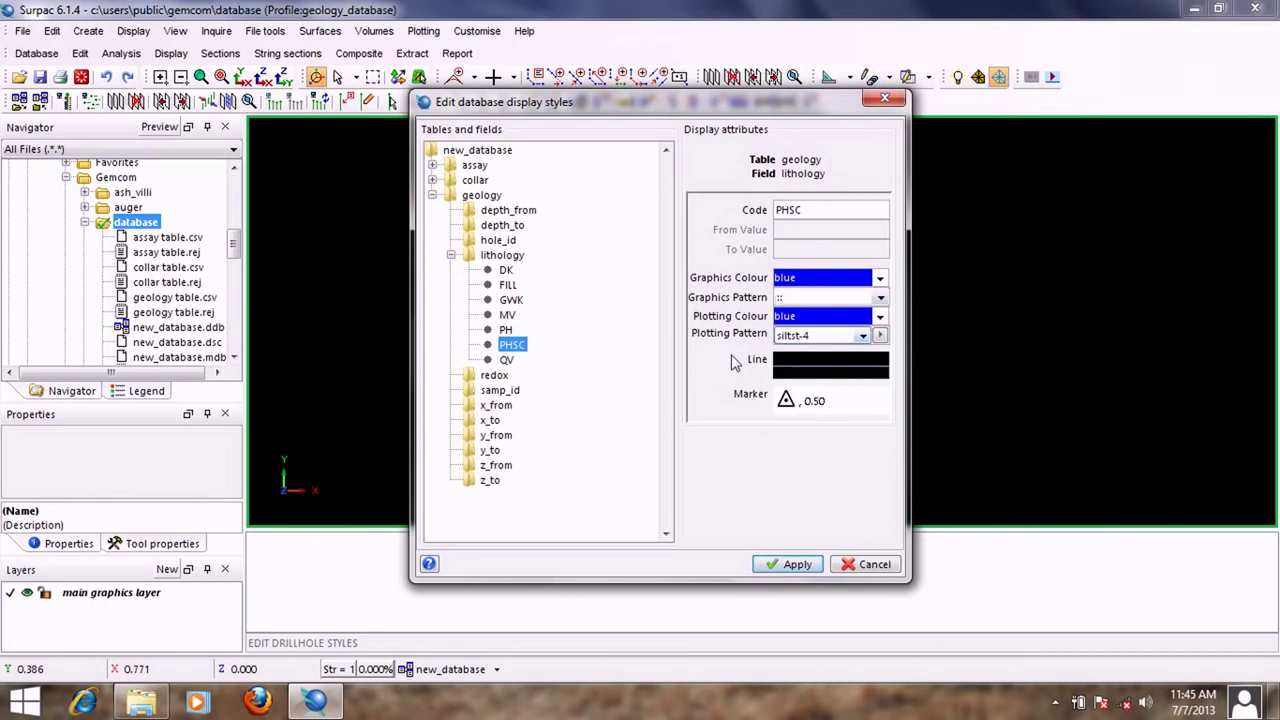
Step: Enter sliver as both the graphics colour and the plotting colour of the QV lithology code
left_click(505, 360)
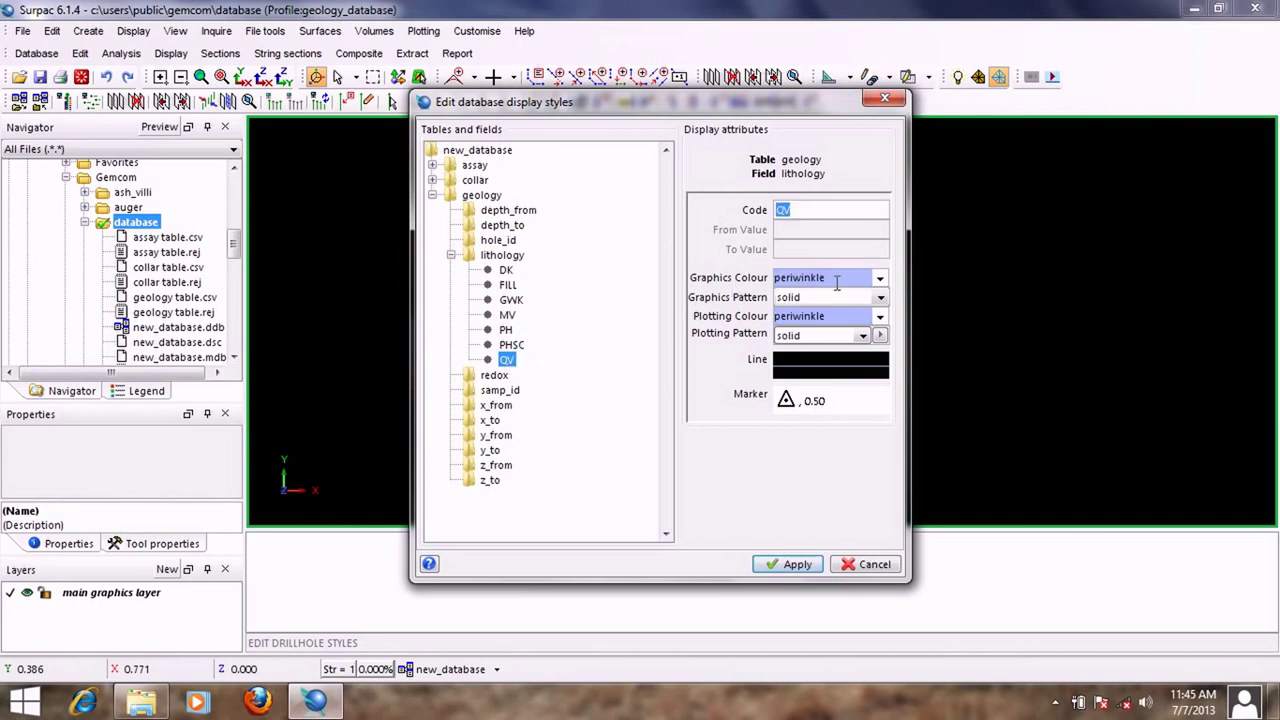
left_click(838, 279)
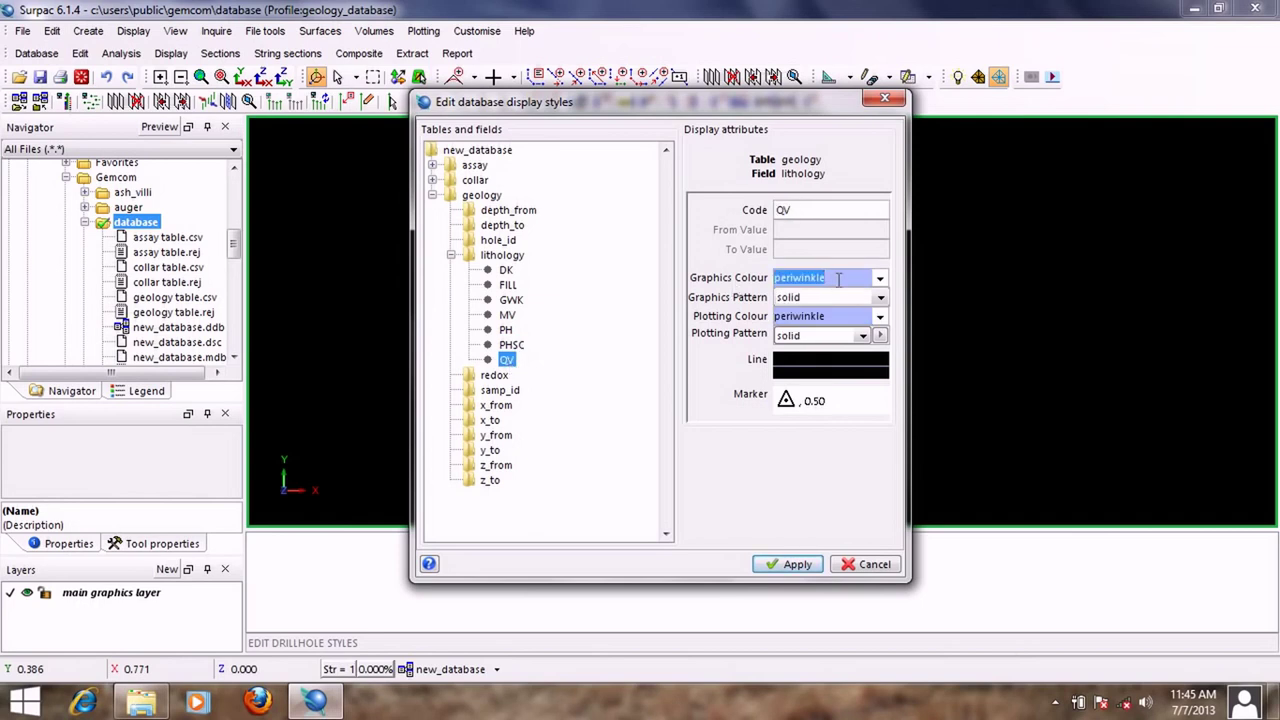
type("sliver")
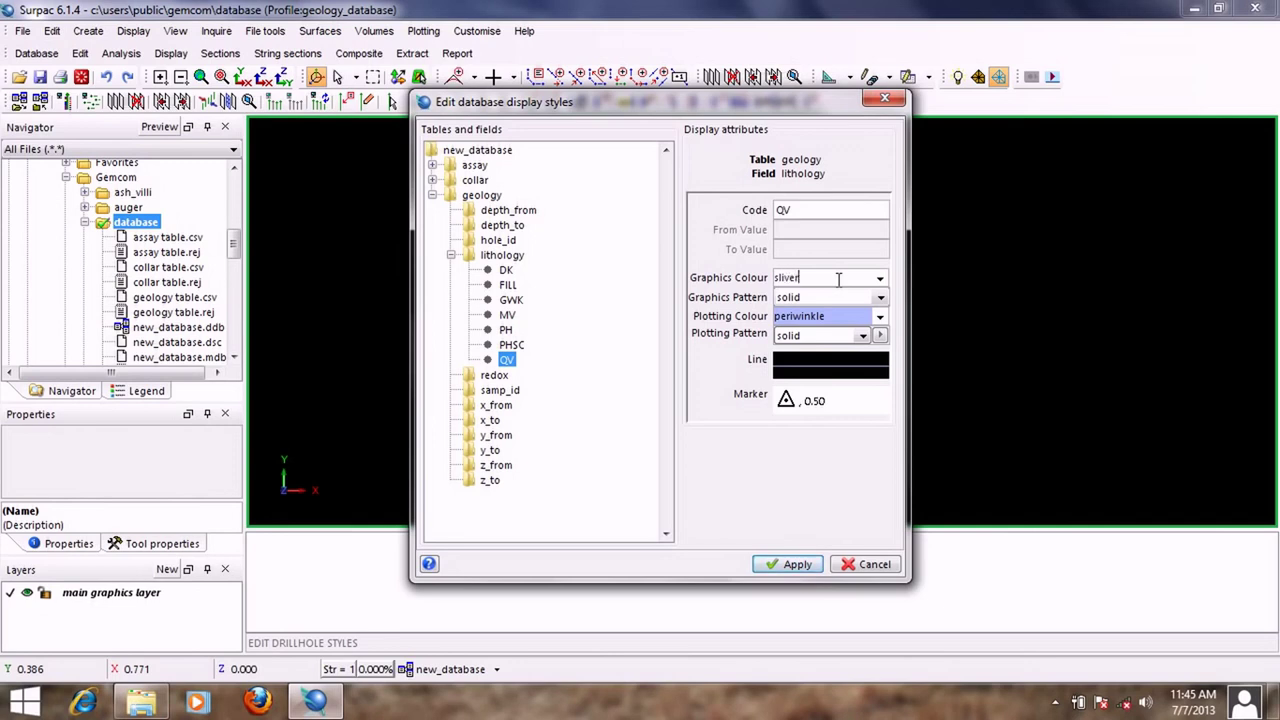
double_click(838, 279)
right_click(838, 279)
left_click(858, 313)
right_click(835, 320)
left_click(866, 371)
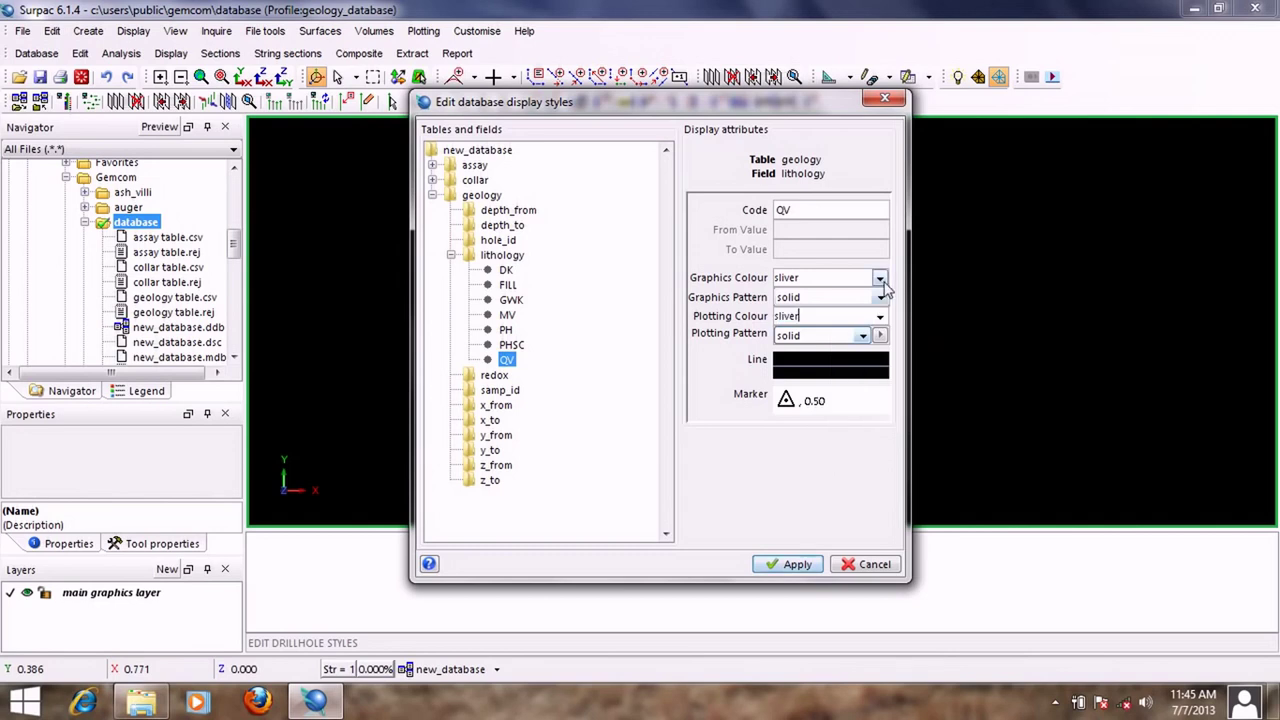
Step: Set the QV code's graphics pattern to == and its plotting pattern to siltst-1
left_click(880, 299)
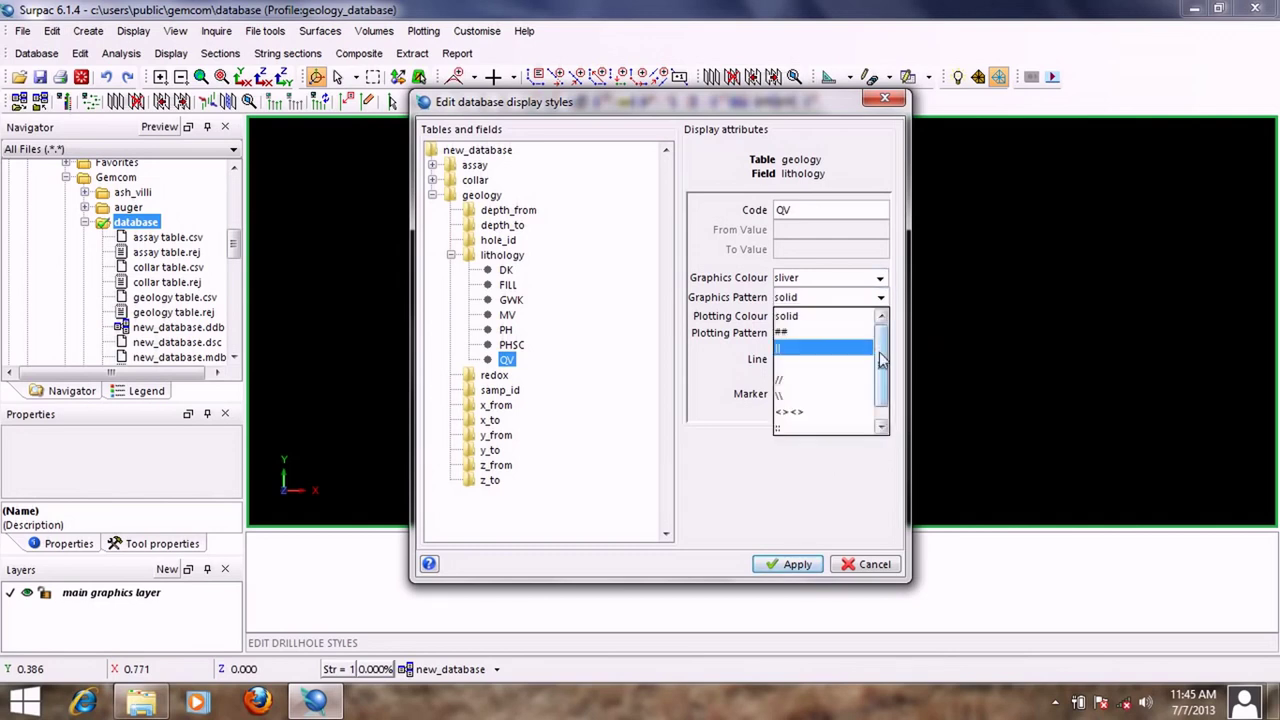
scroll(880, 370, "down", 2)
left_click(808, 420)
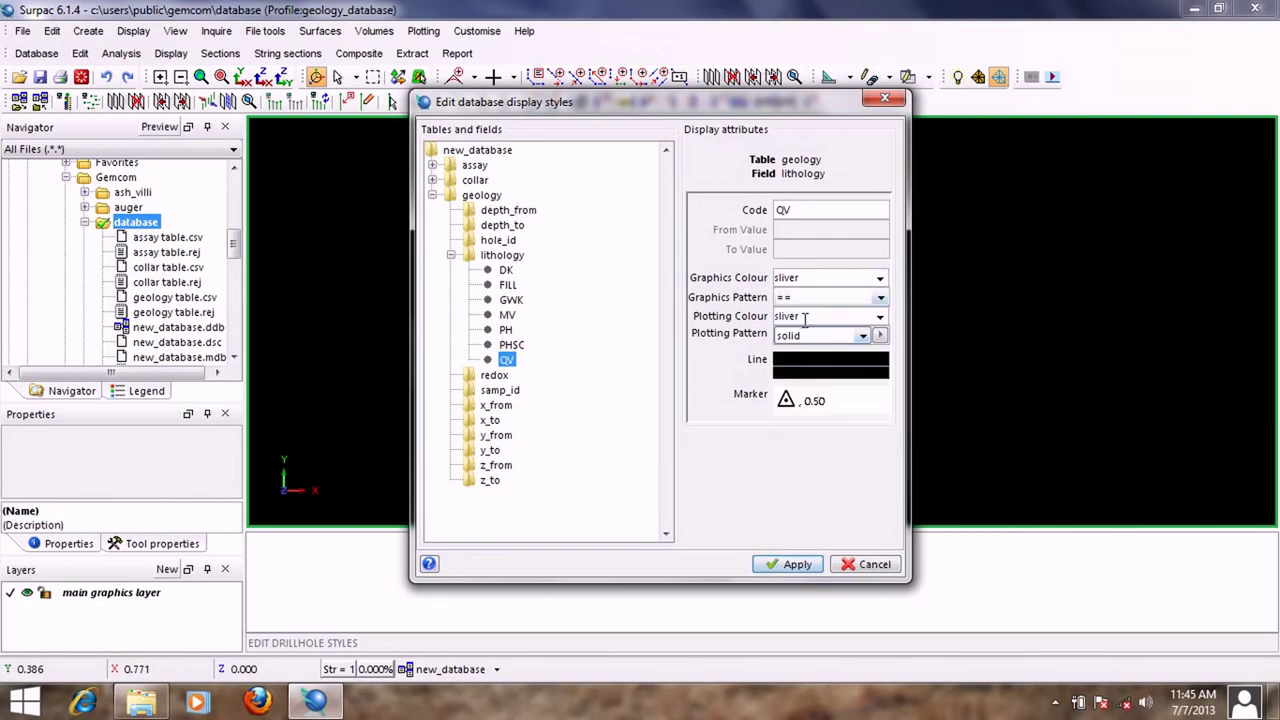
left_click(866, 336)
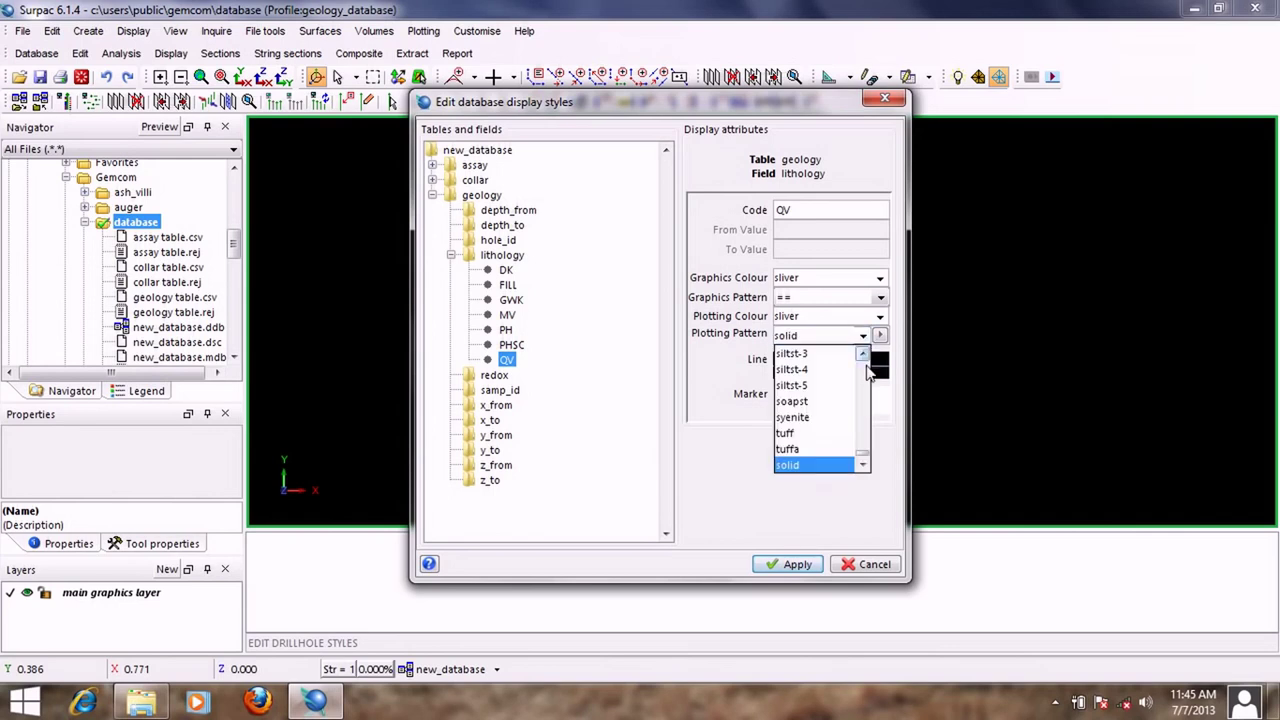
scroll(858, 372, "down", 3)
left_click(810, 370)
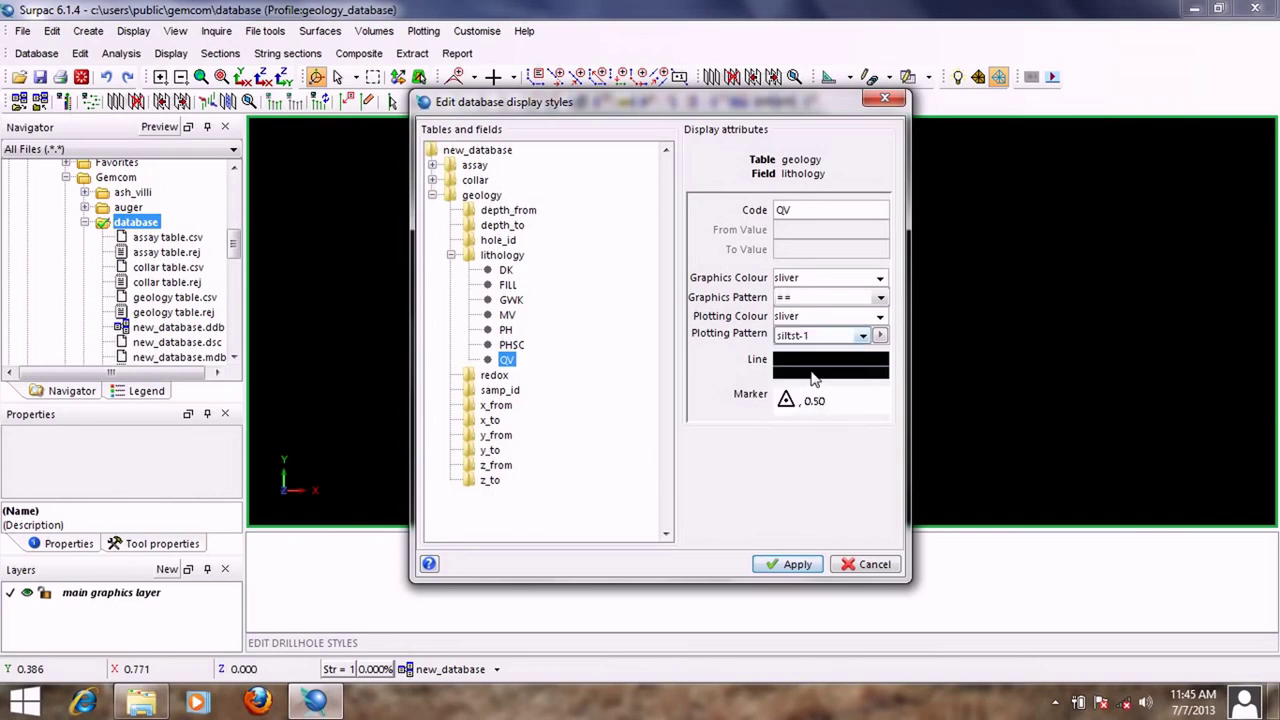
Step: Review the colours and patterns assigned to each lithology code from DK through QV
left_click(506, 270)
left_click(508, 285)
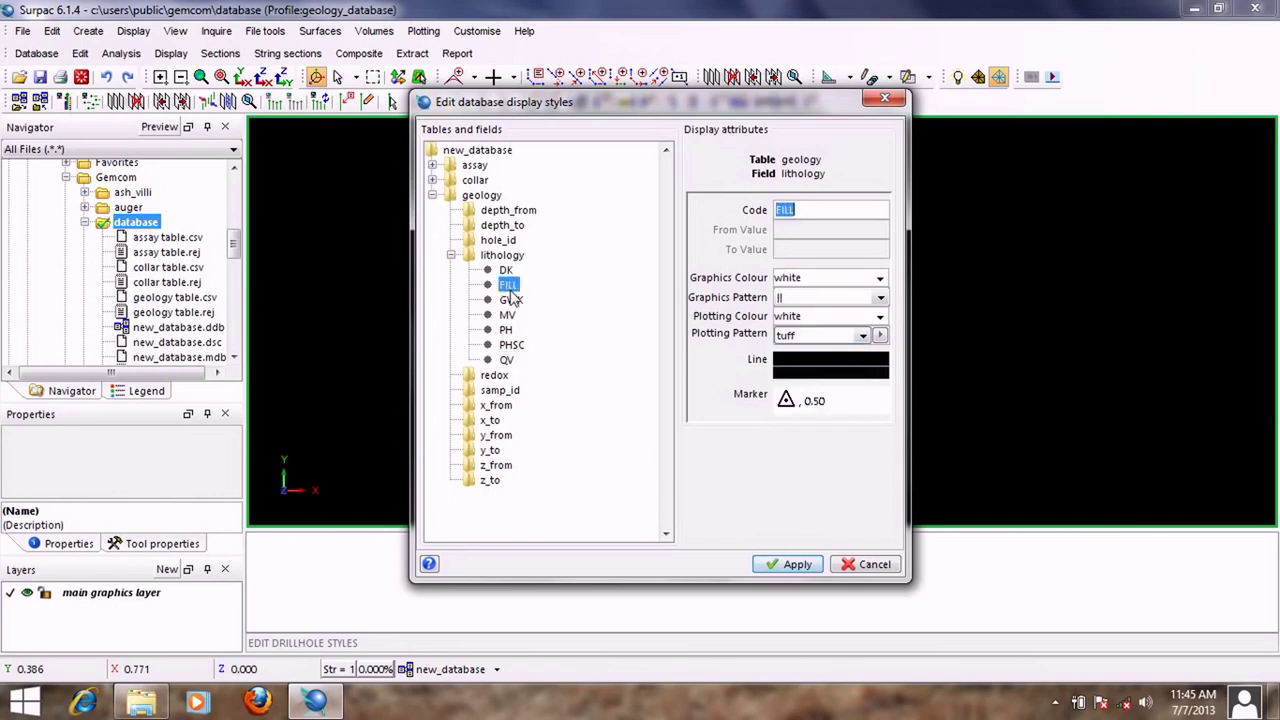
left_click(511, 300)
left_click(508, 315)
left_click(506, 330)
left_click(511, 345)
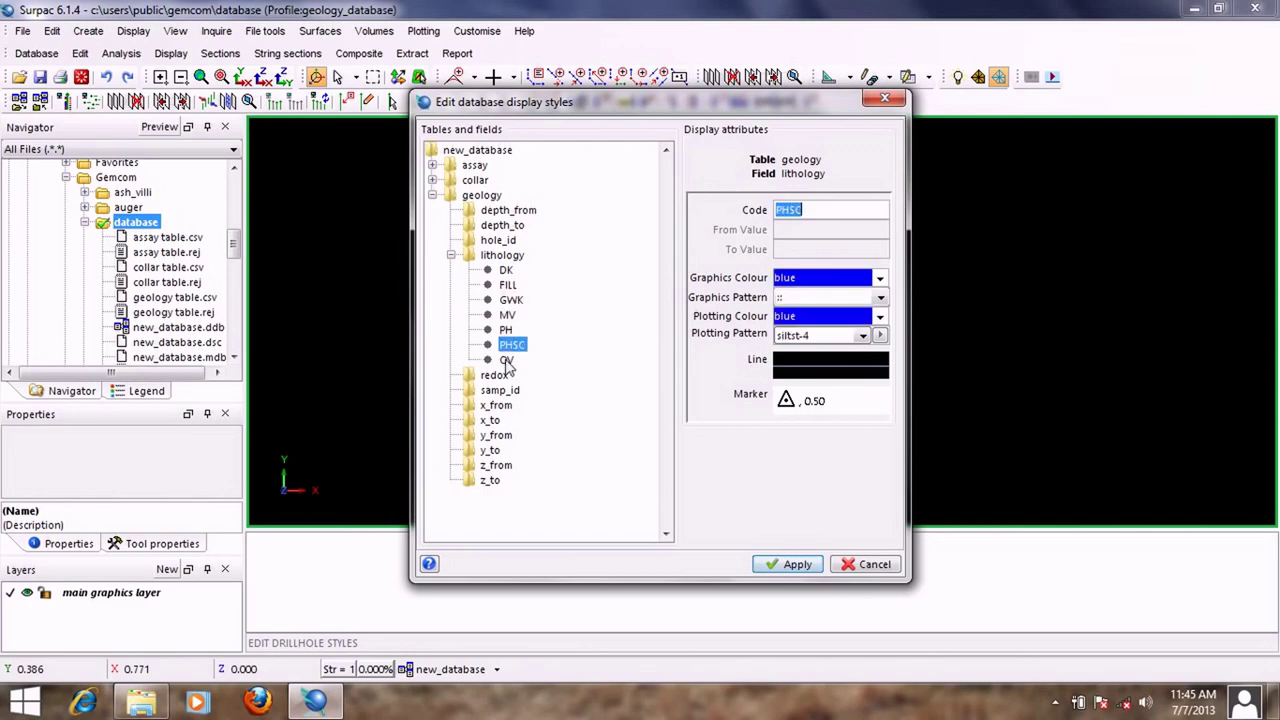
left_click(507, 360)
left_click(506, 270)
left_click(508, 285)
left_click(511, 300)
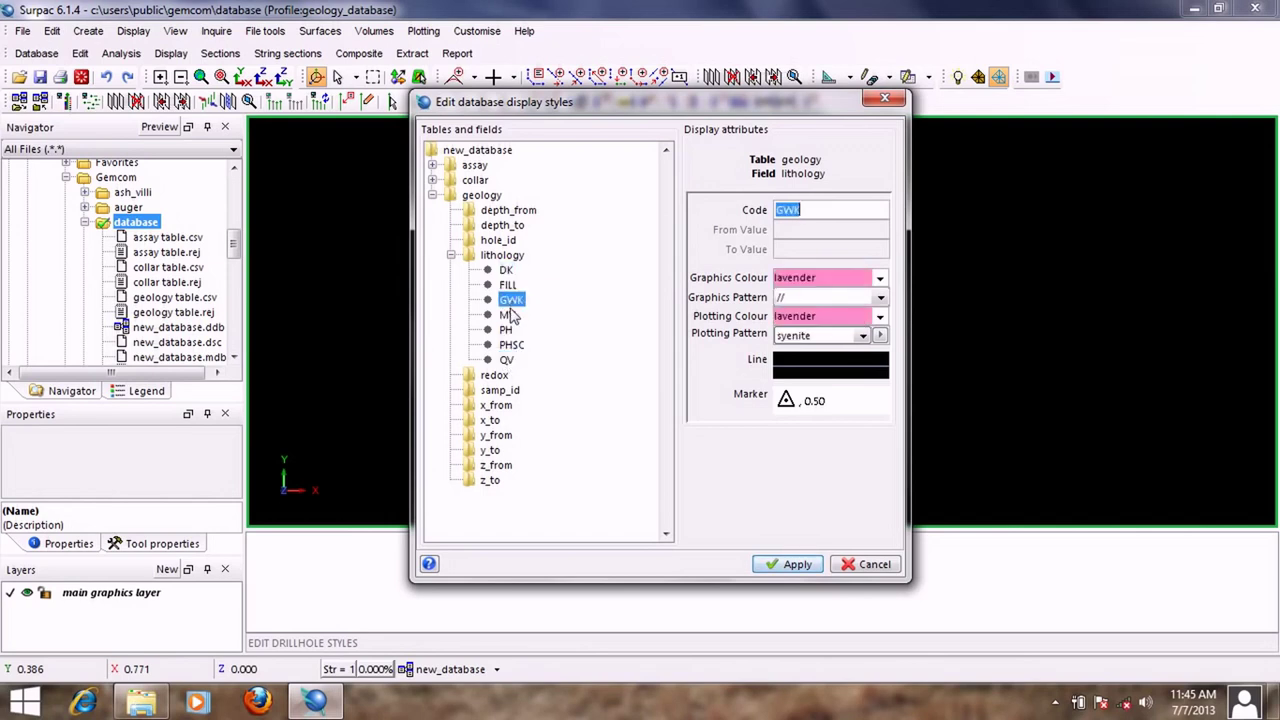
left_click(508, 315)
Step: Set the line thickness of the DK lithology code to 3
left_click(506, 270)
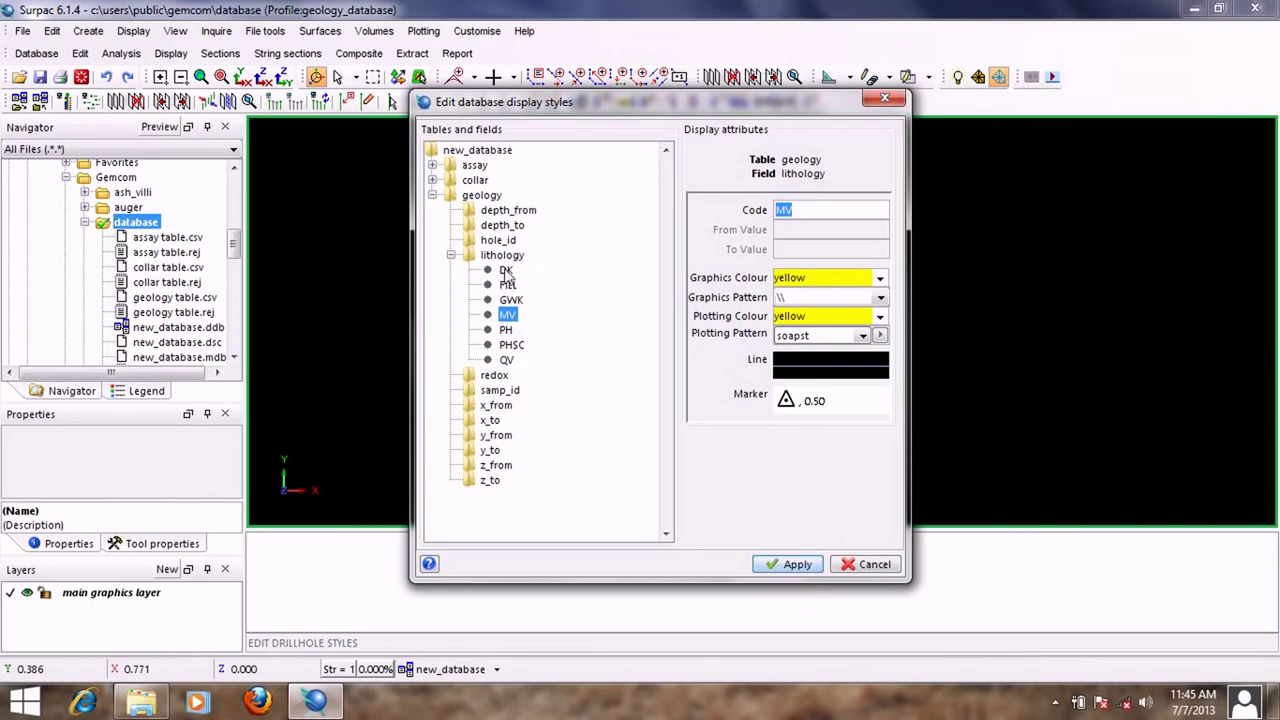
right_click(802, 371)
left_click(830, 392)
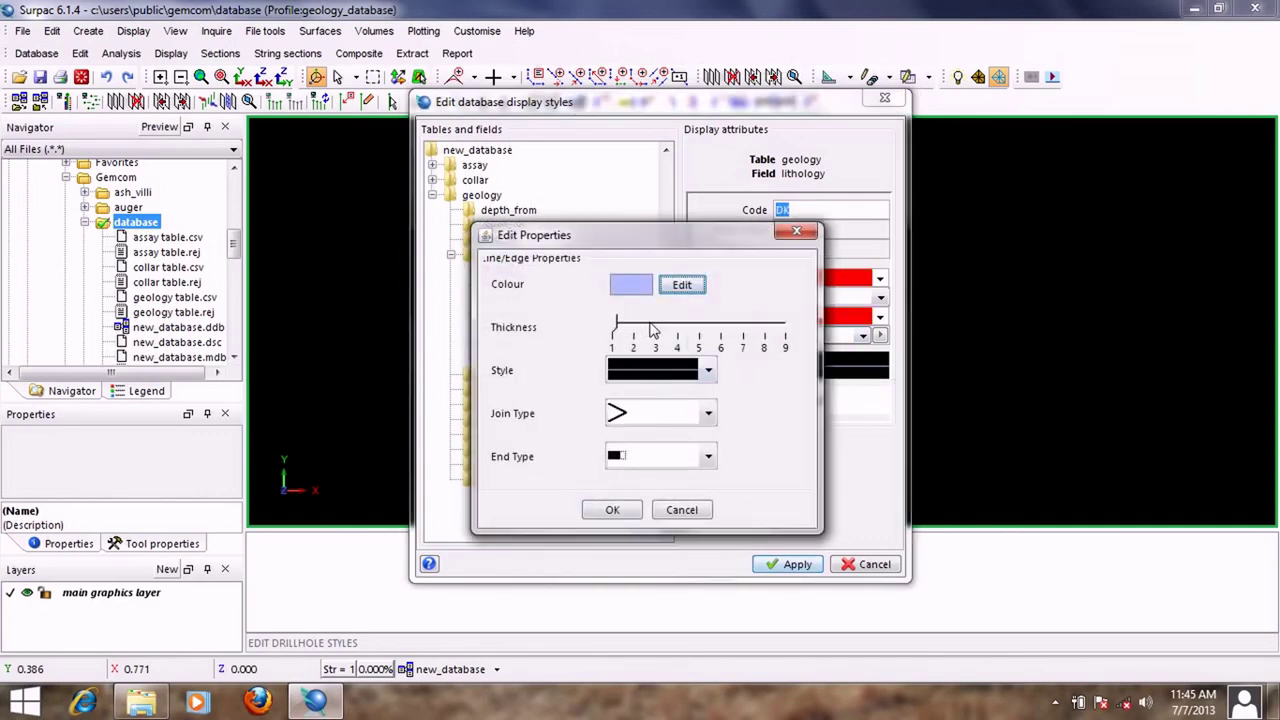
left_click(656, 327)
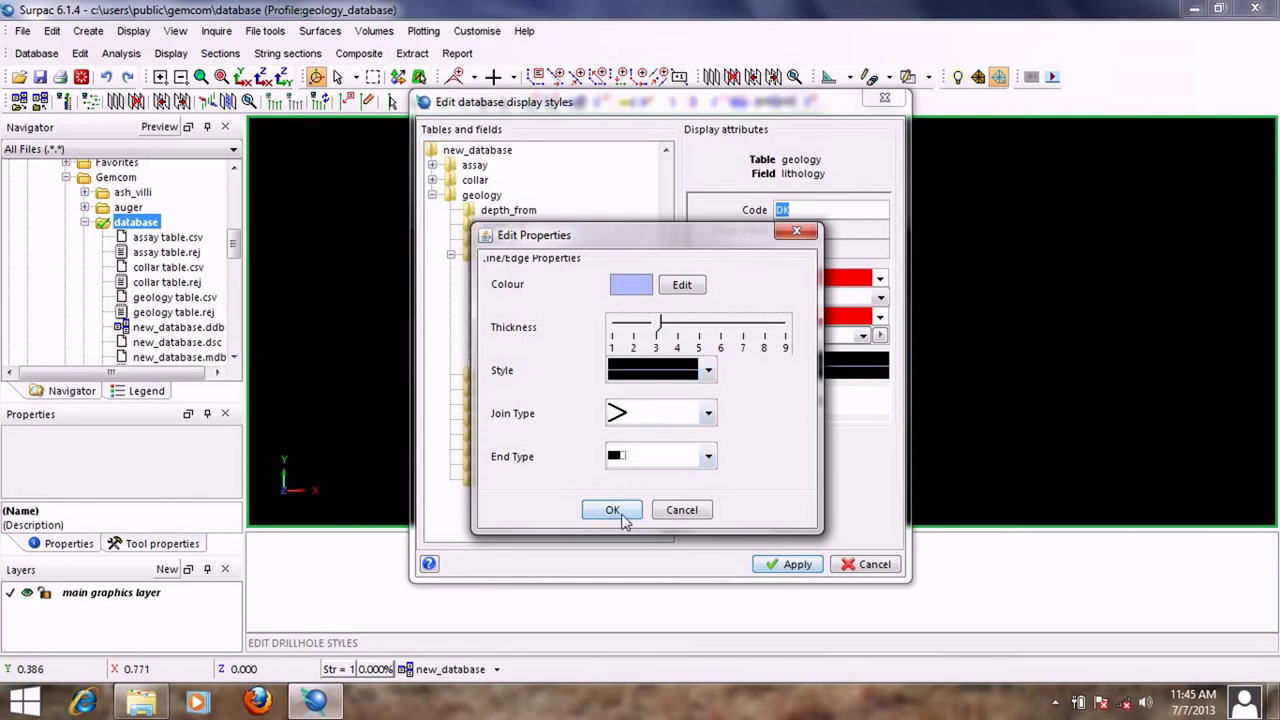
left_click(614, 512)
Step: Set the line thickness of the FILL lithology code to 3
left_click(508, 285)
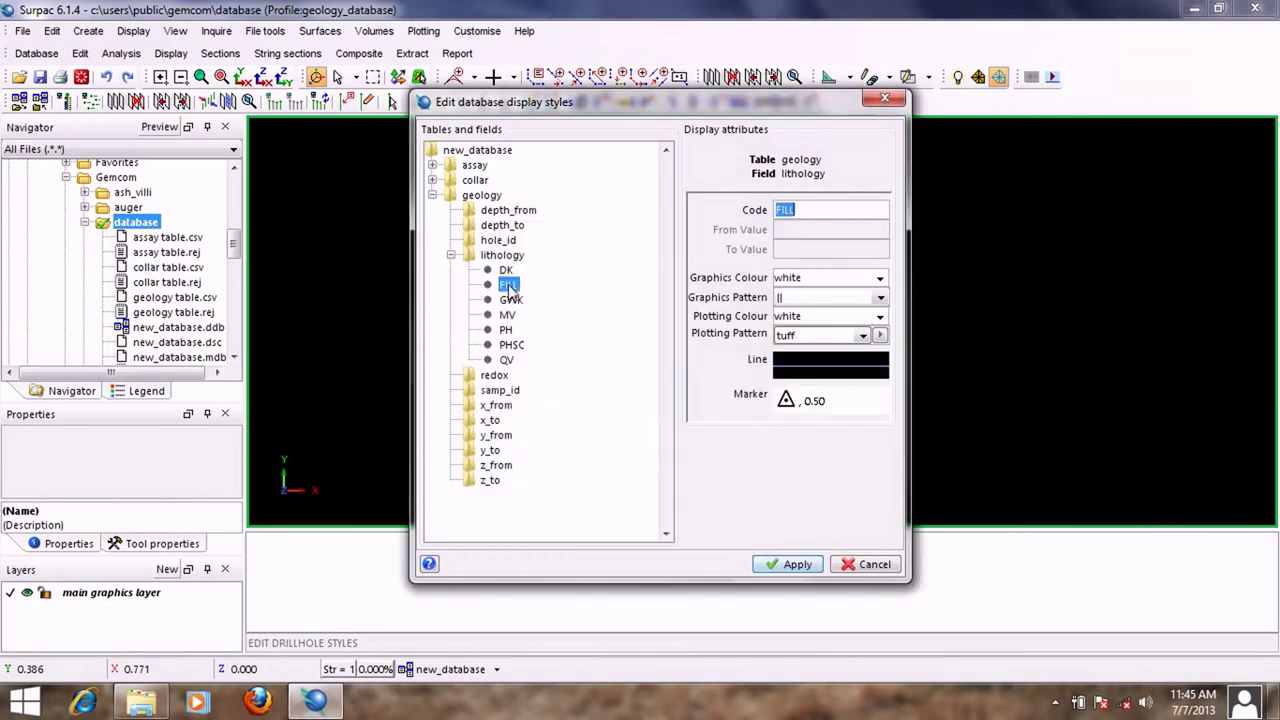
right_click(803, 377)
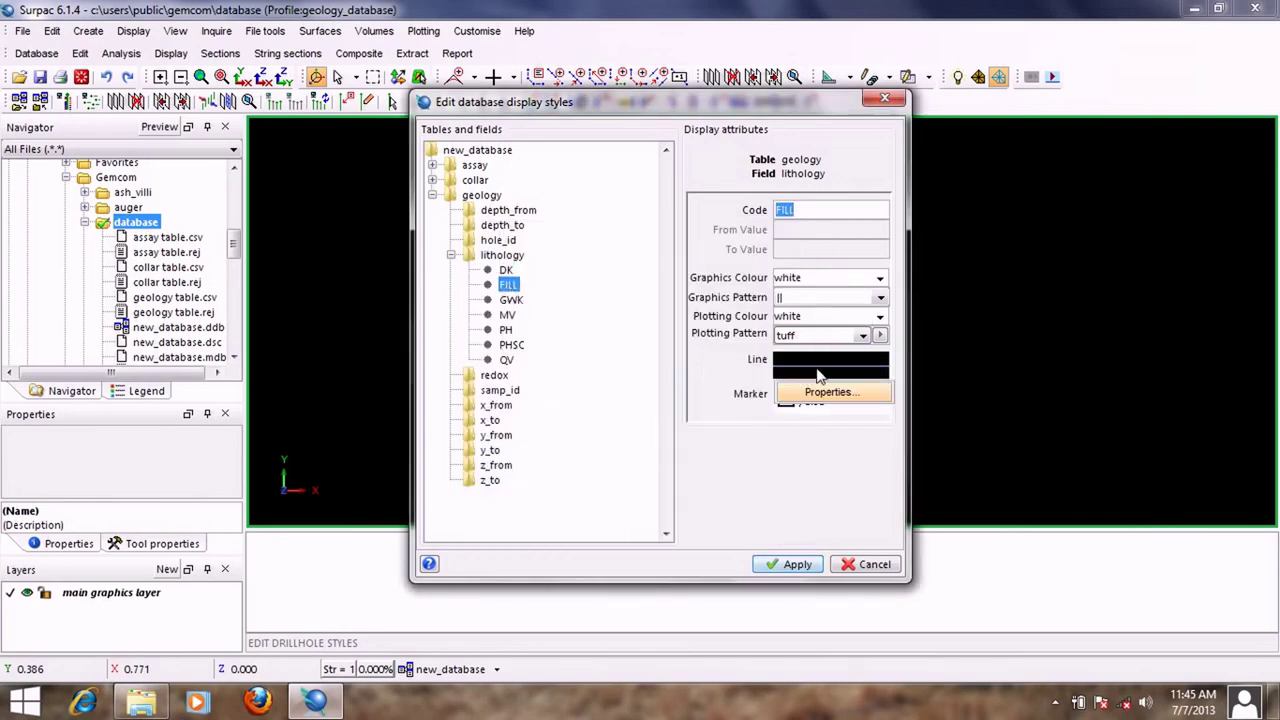
left_click(828, 392)
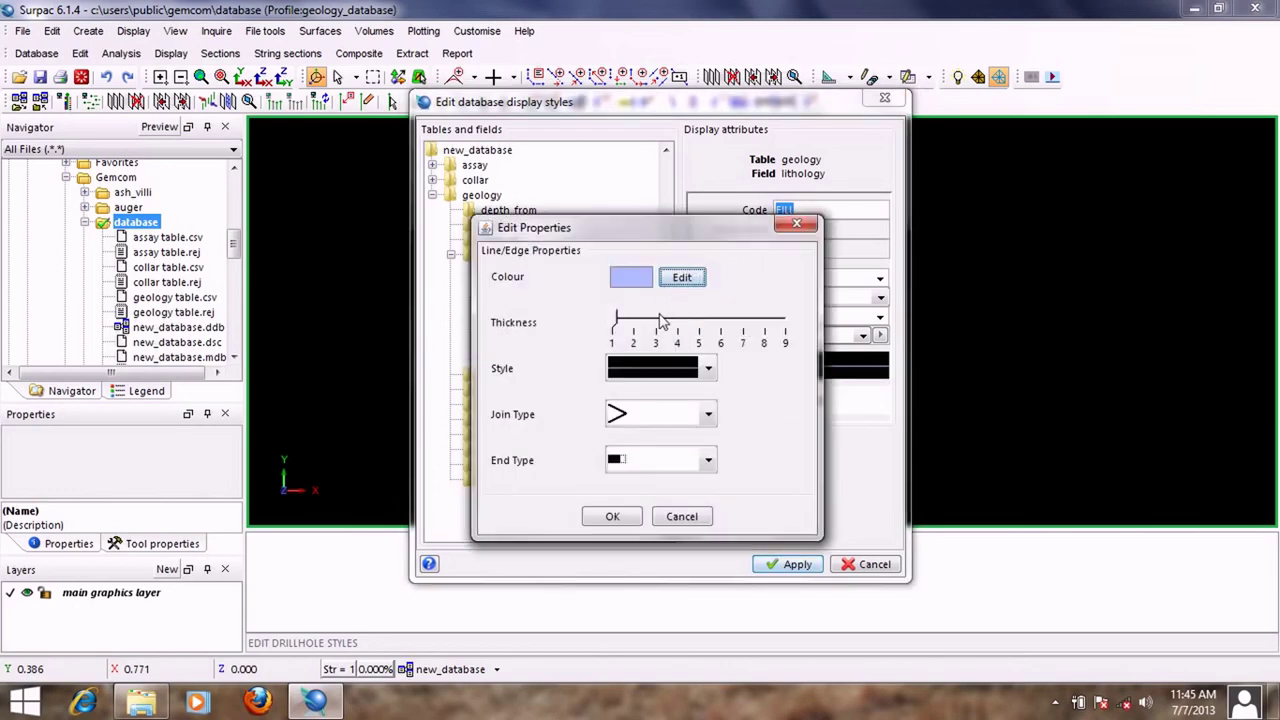
left_click(660, 321)
left_click(613, 516)
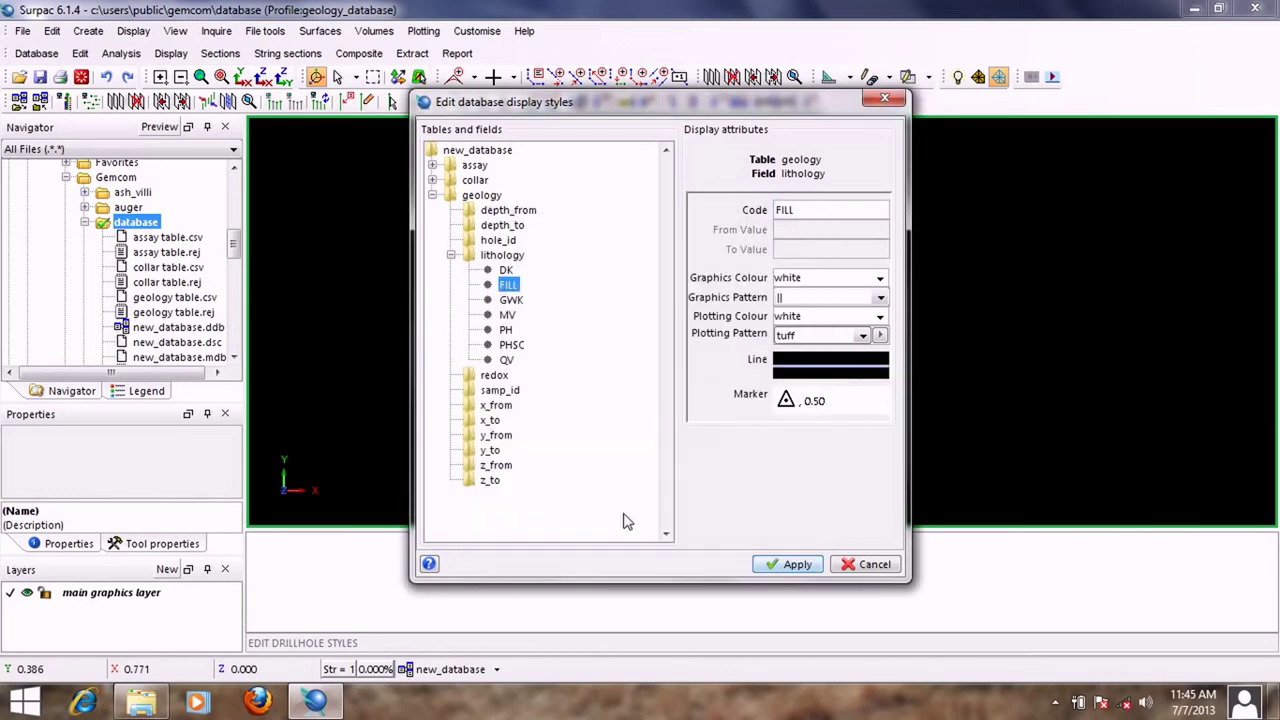
Step: Set the line thickness of the GWK lithology code to 3
left_click(518, 302)
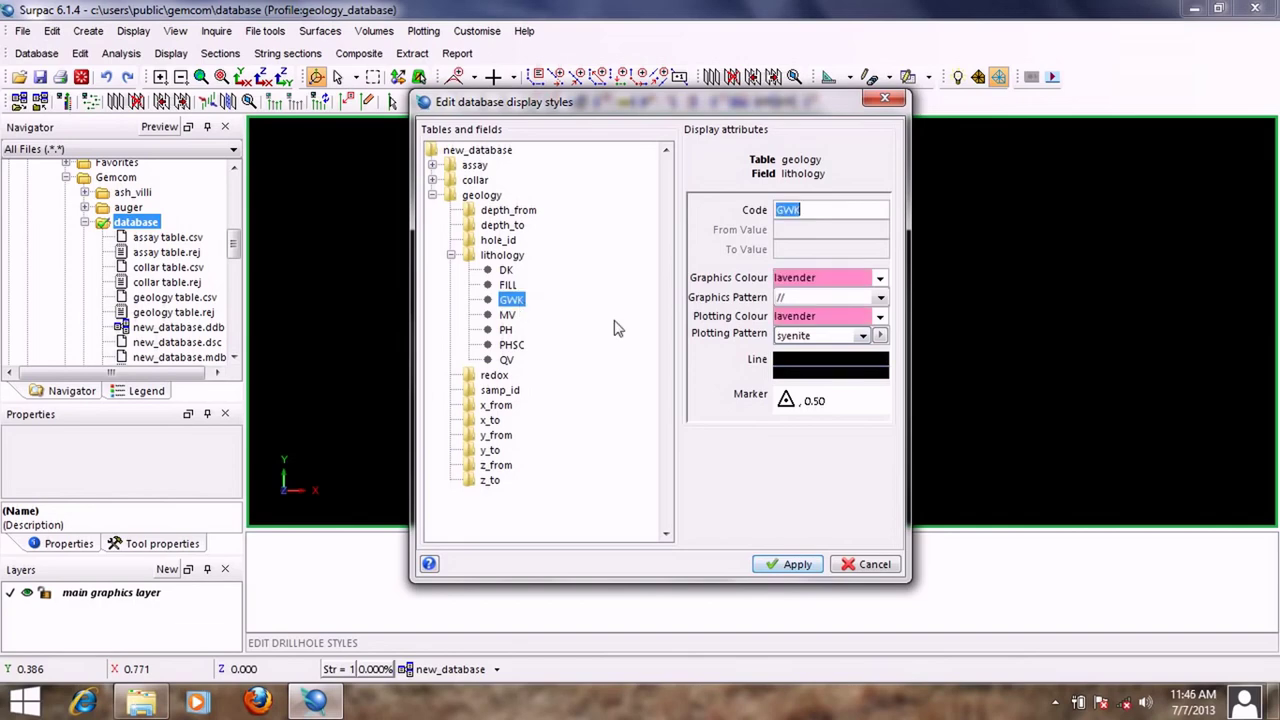
right_click(826, 400)
left_click(825, 396)
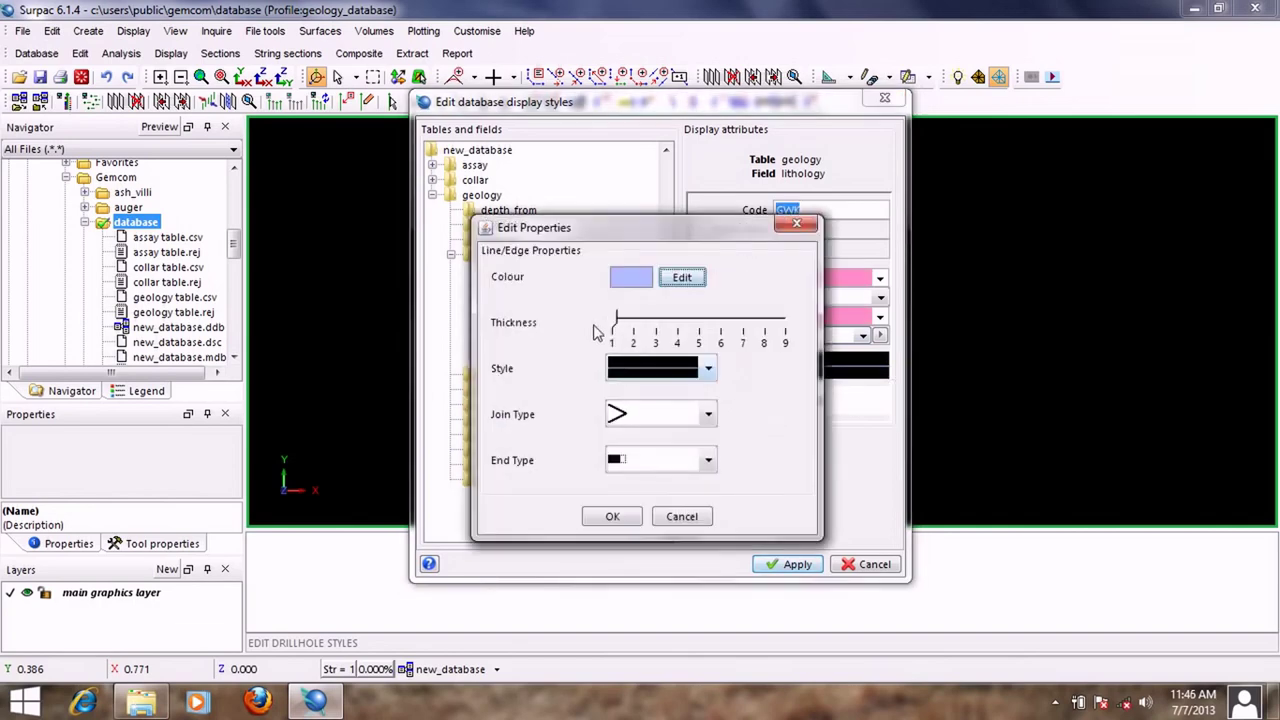
left_click(613, 517)
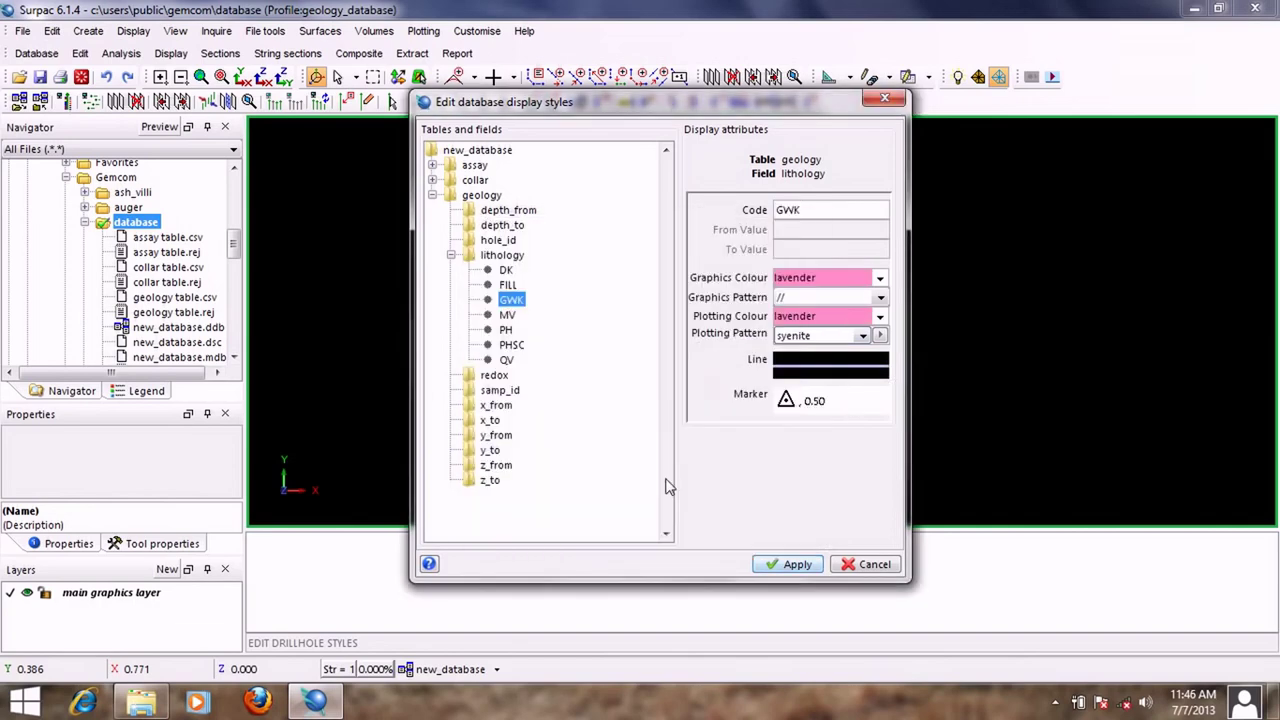
Step: Set the line thickness of the MV lithology code to 3
left_click(508, 315)
right_click(780, 368)
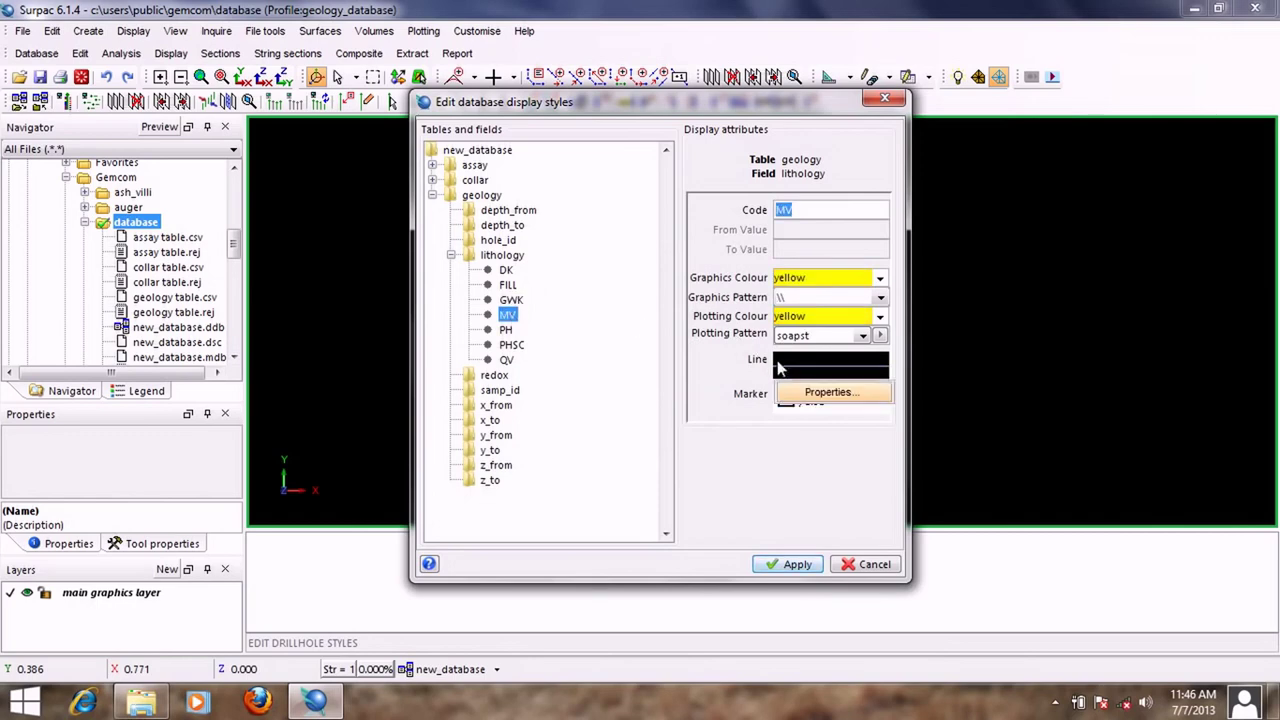
left_click(808, 393)
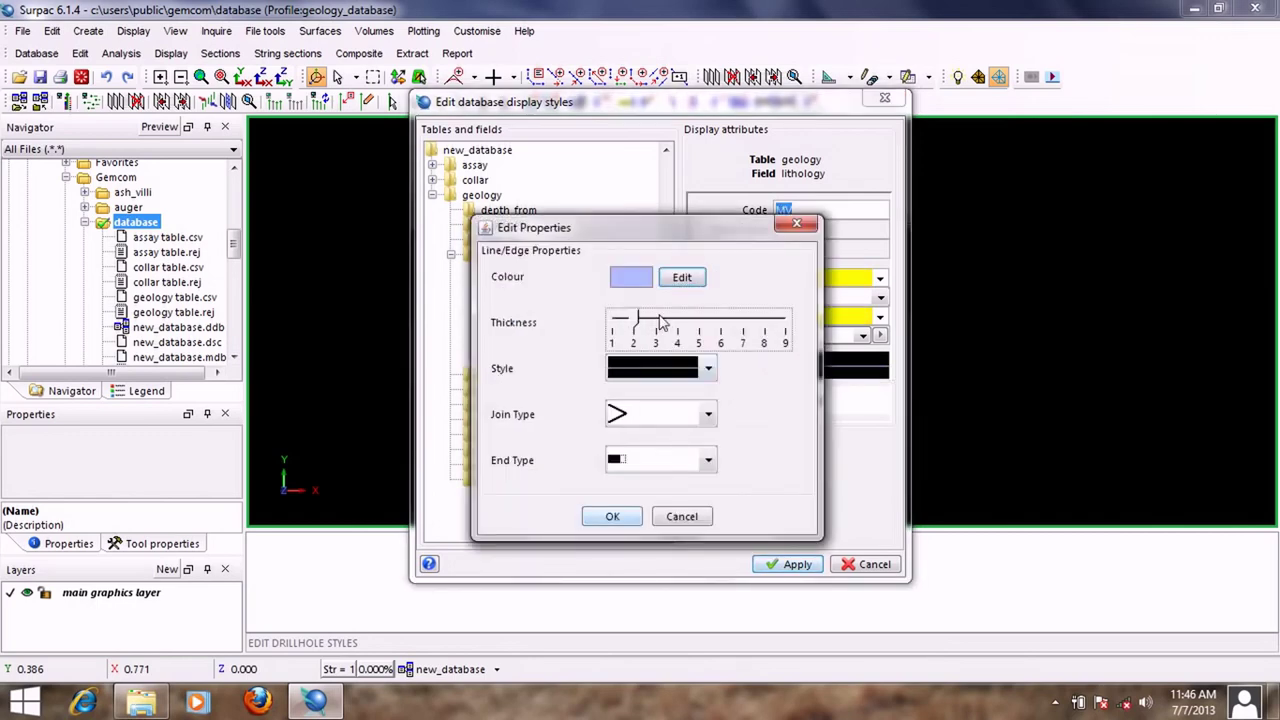
left_click(612, 516)
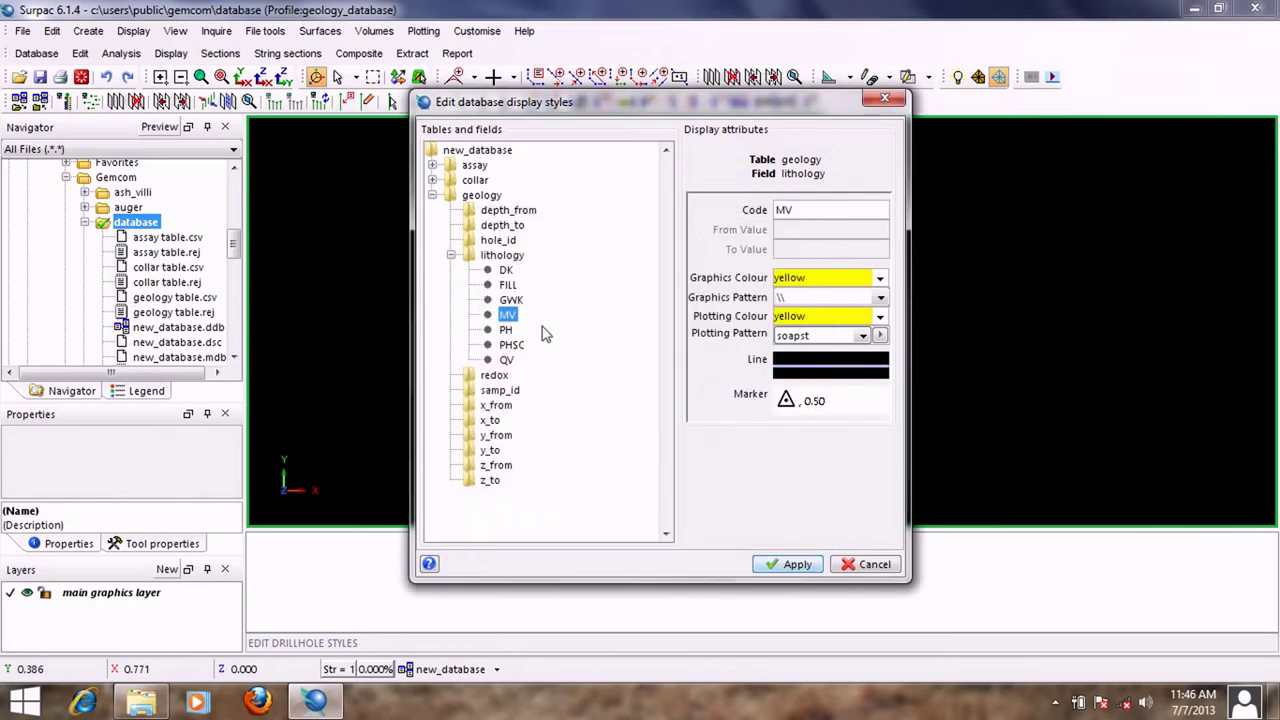
Step: Set the line thickness of the PH lithology code to 3
left_click(506, 331)
right_click(790, 375)
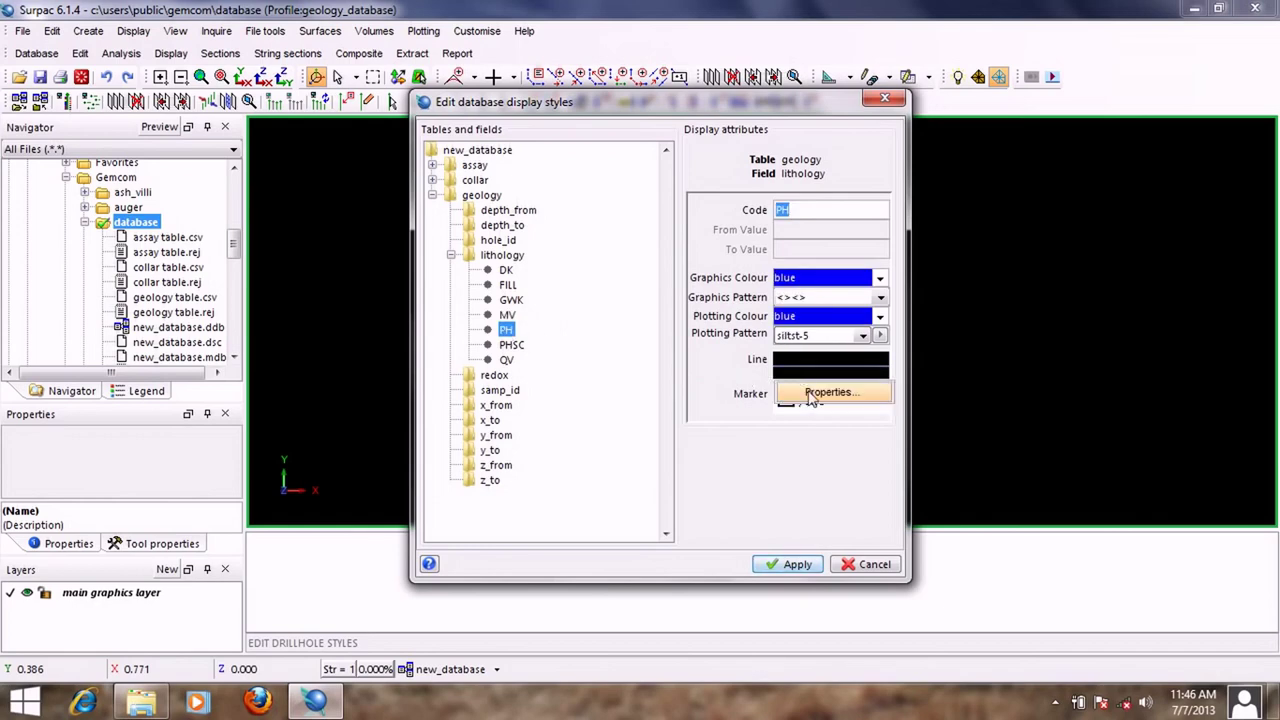
left_click(808, 393)
left_click(660, 320)
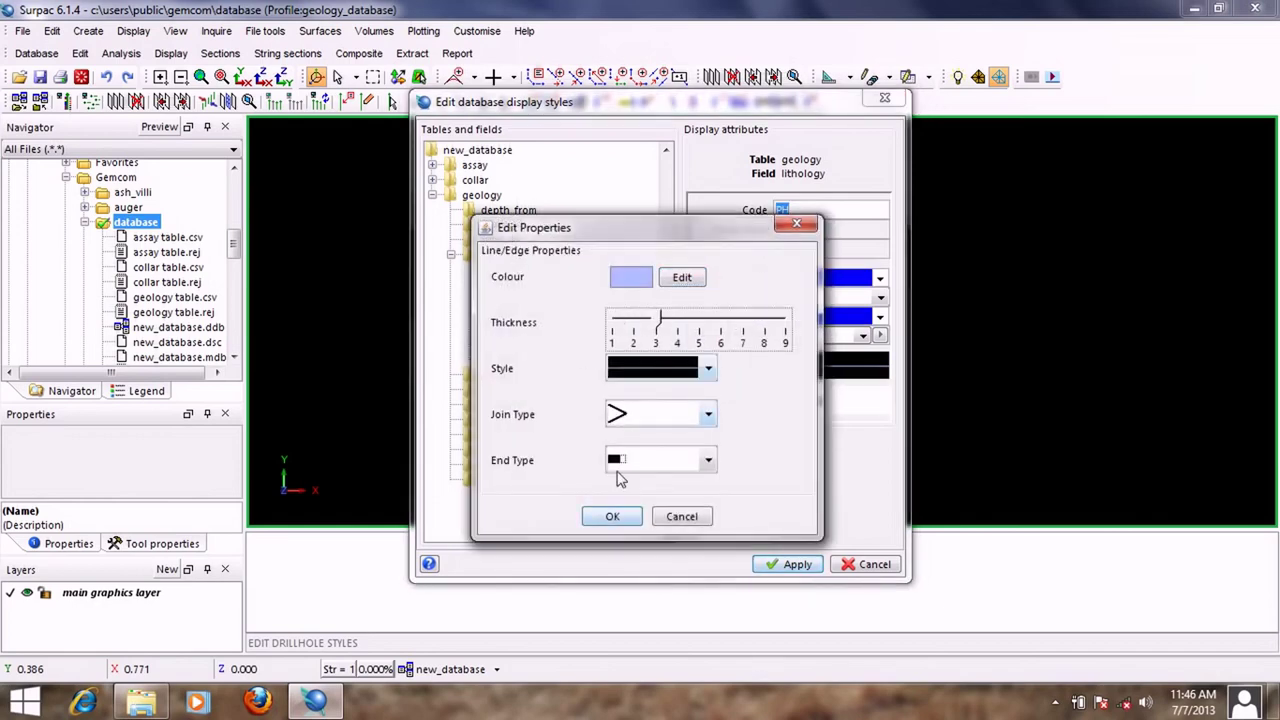
left_click(610, 516)
Step: Set the line thickness of the PHSC lithology code to 3
left_click(517, 344)
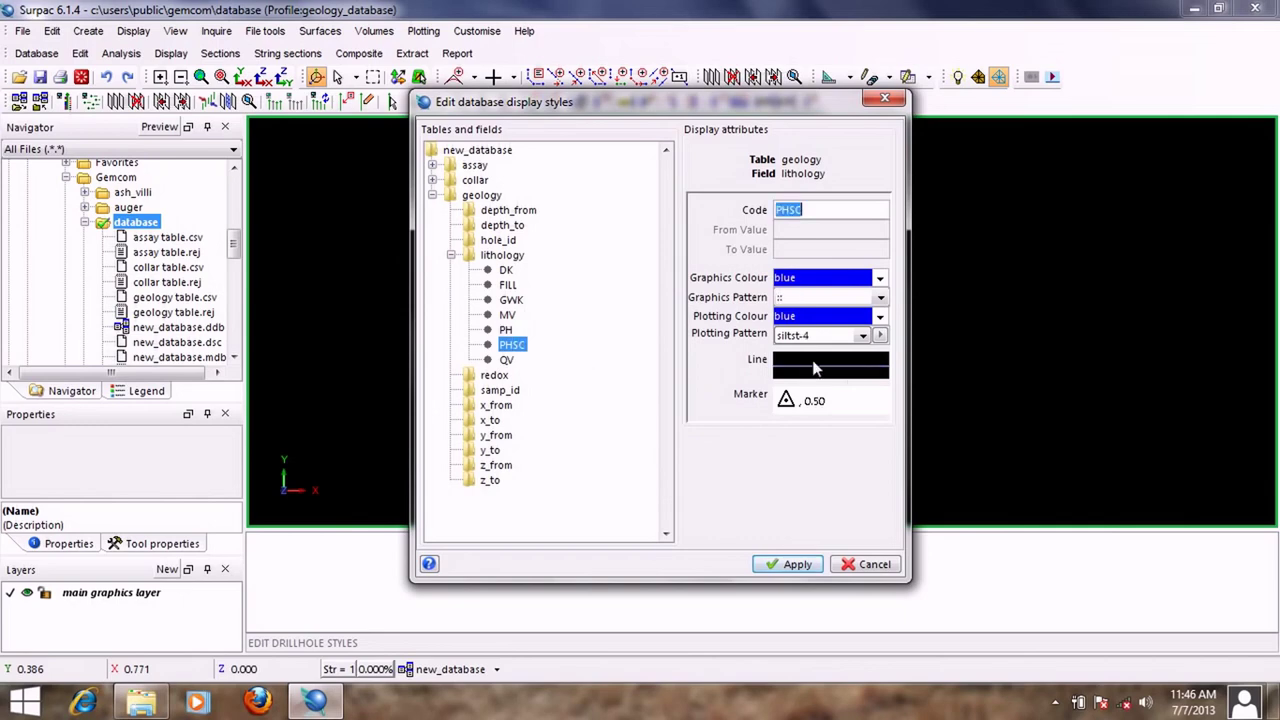
right_click(823, 368)
left_click(838, 391)
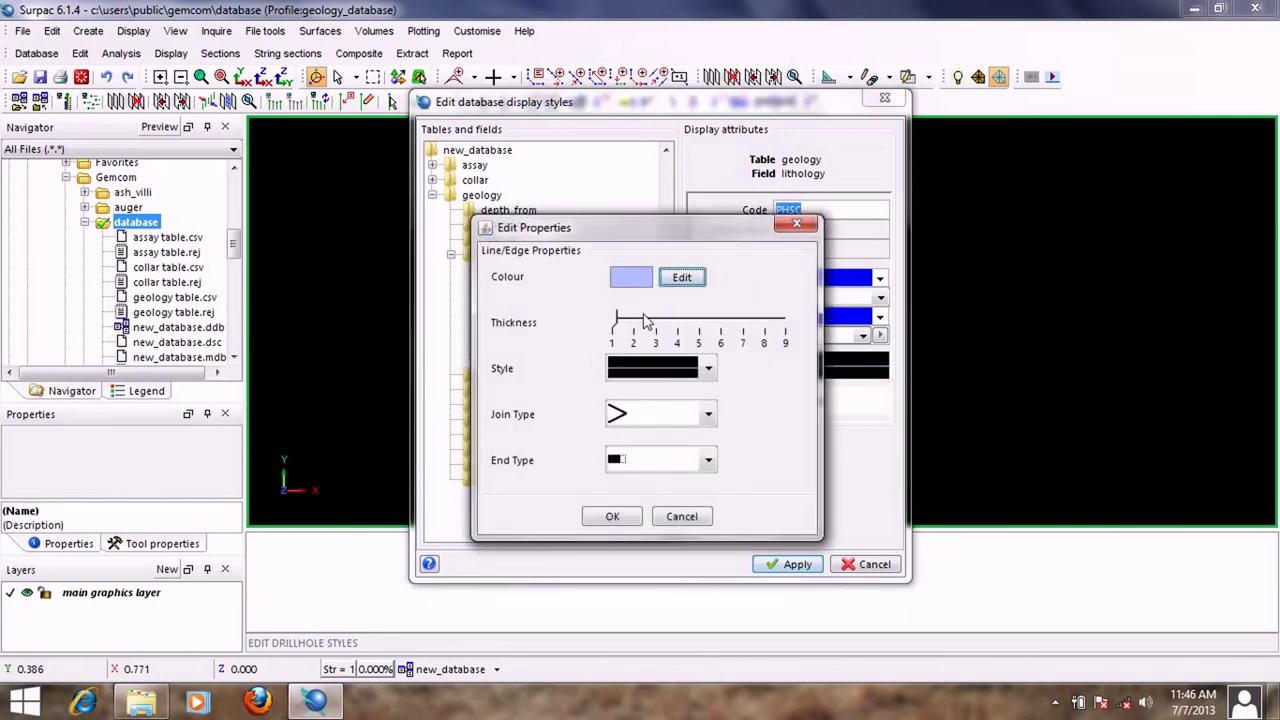
left_click(648, 320)
left_click(611, 516)
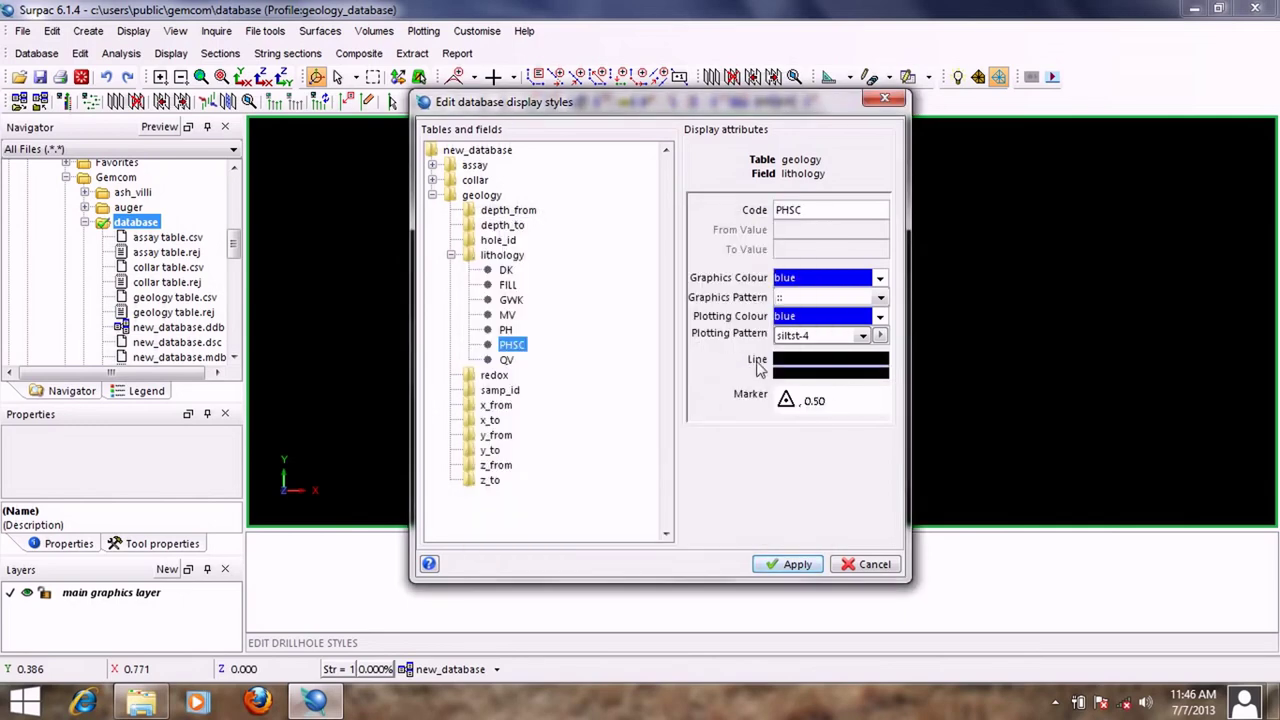
Step: Set the line thickness of the QV lithology code to 3
left_click(506, 360)
right_click(818, 370)
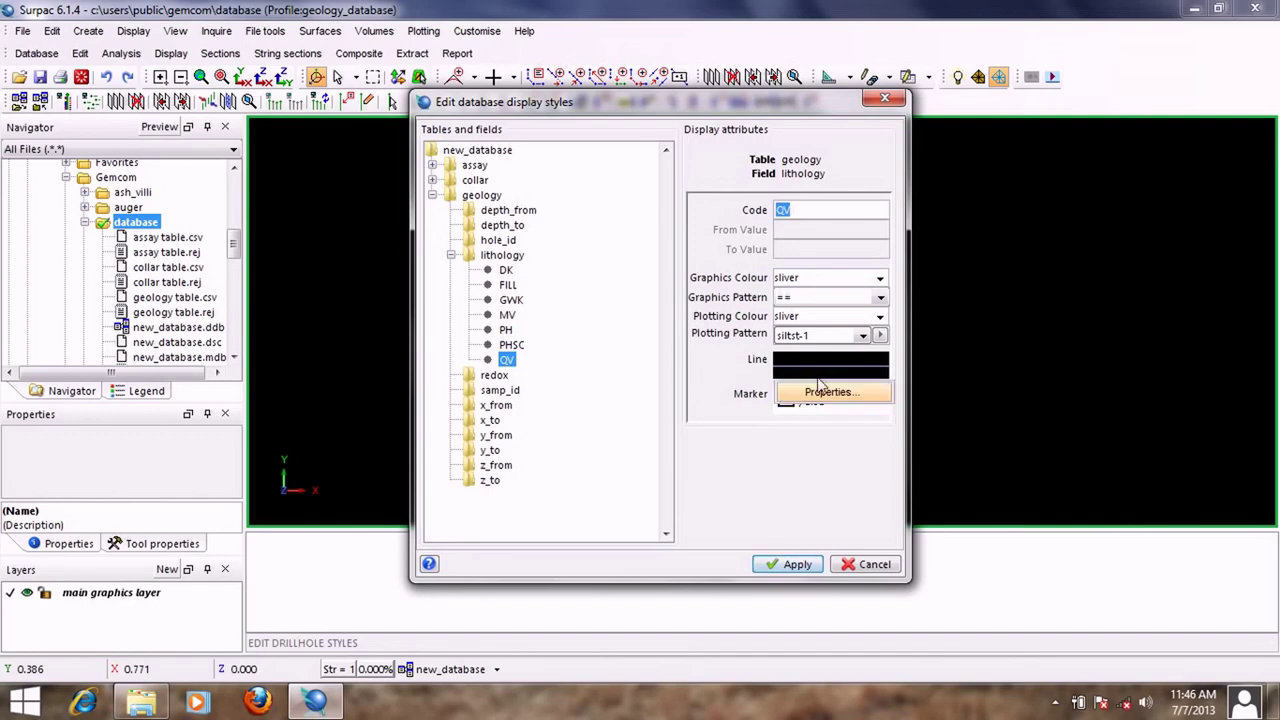
left_click(818, 392)
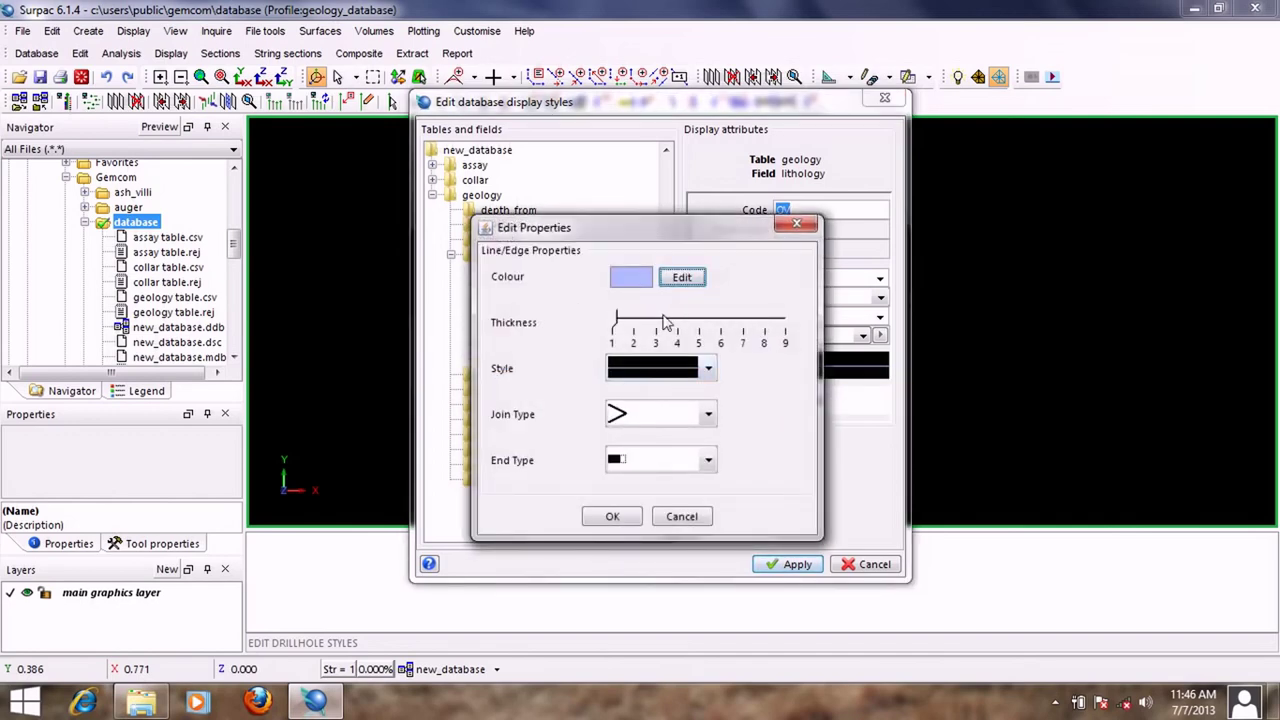
left_click(658, 320)
left_click(612, 516)
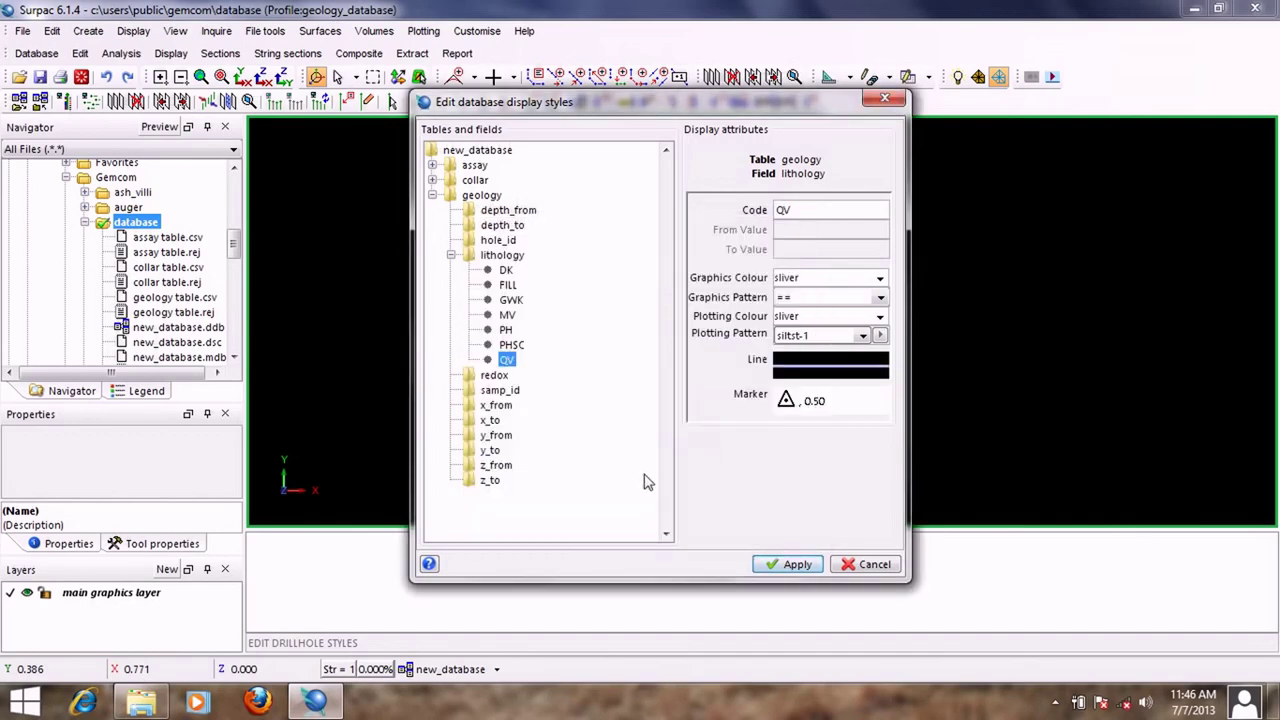
Step: Check the line style and display attributes of the lithology codes from DK through PHSC
left_click(507, 285)
left_click(505, 270)
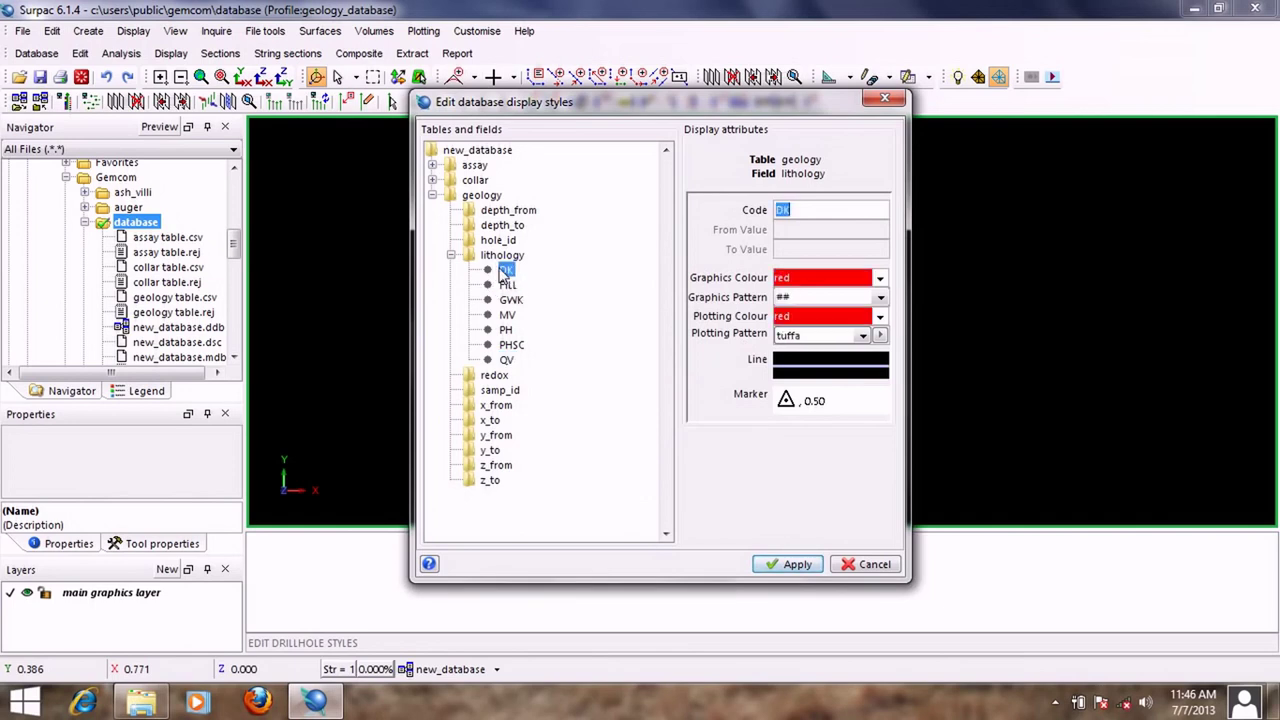
left_click(508, 285)
left_click(510, 300)
left_click(507, 315)
left_click(506, 330)
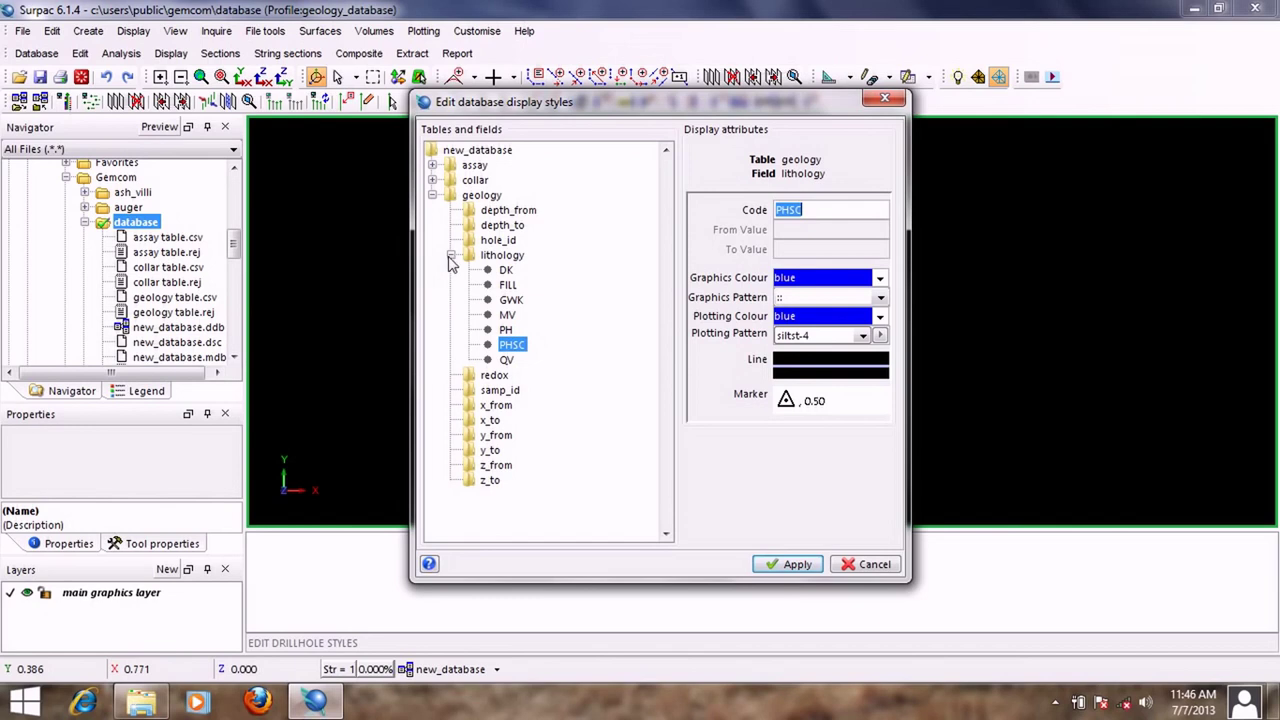
Step: Get the field codes for the redox field of the geology table and expand its list of codes
left_click(450, 258)
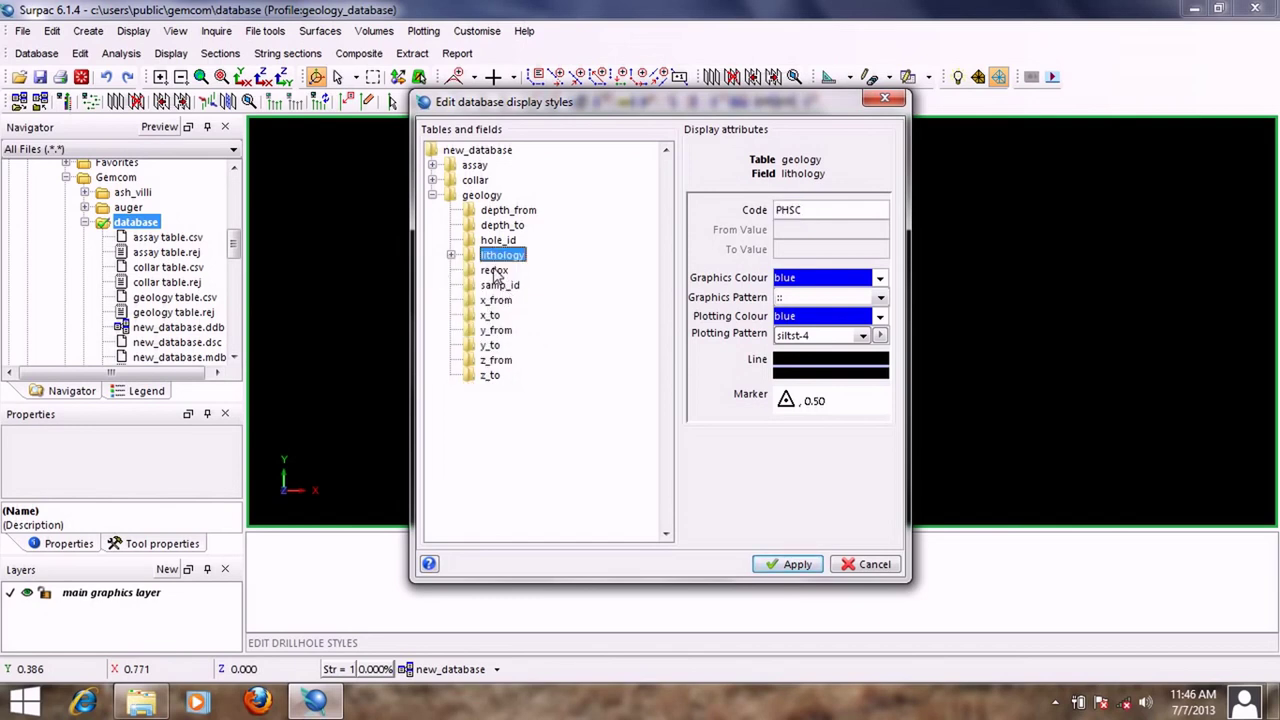
left_click(495, 272)
right_click(494, 274)
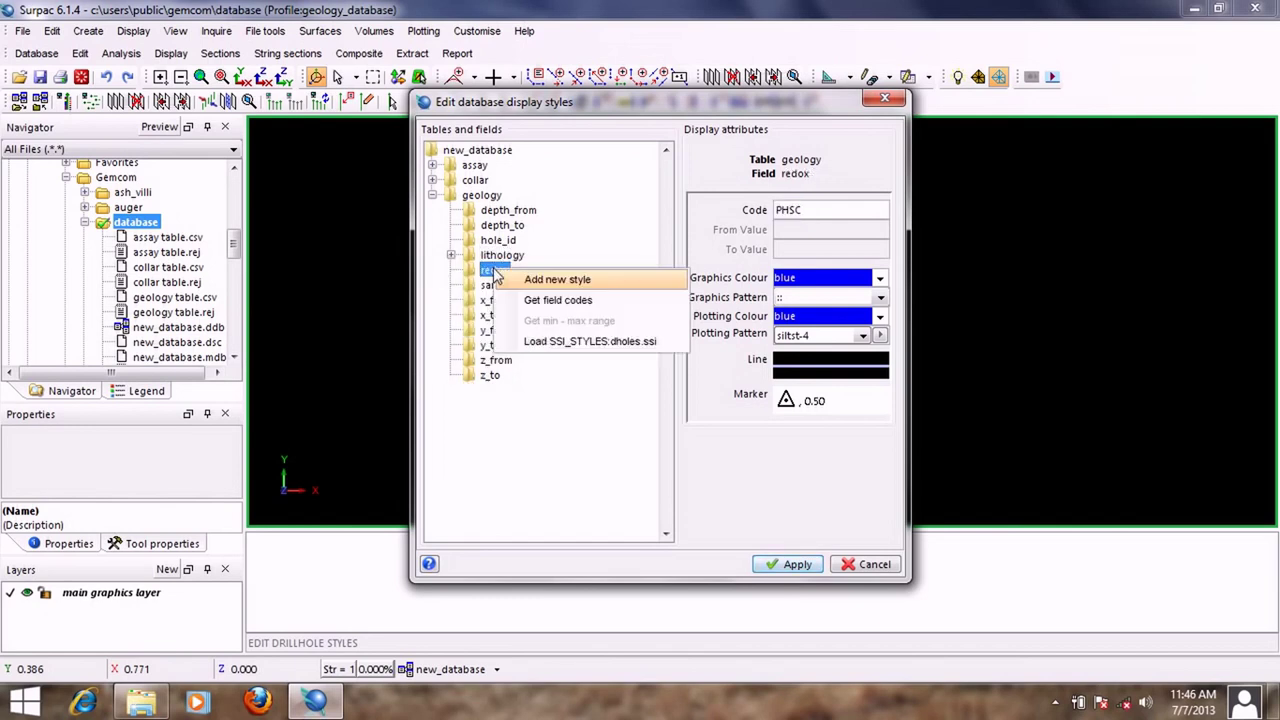
left_click(583, 306)
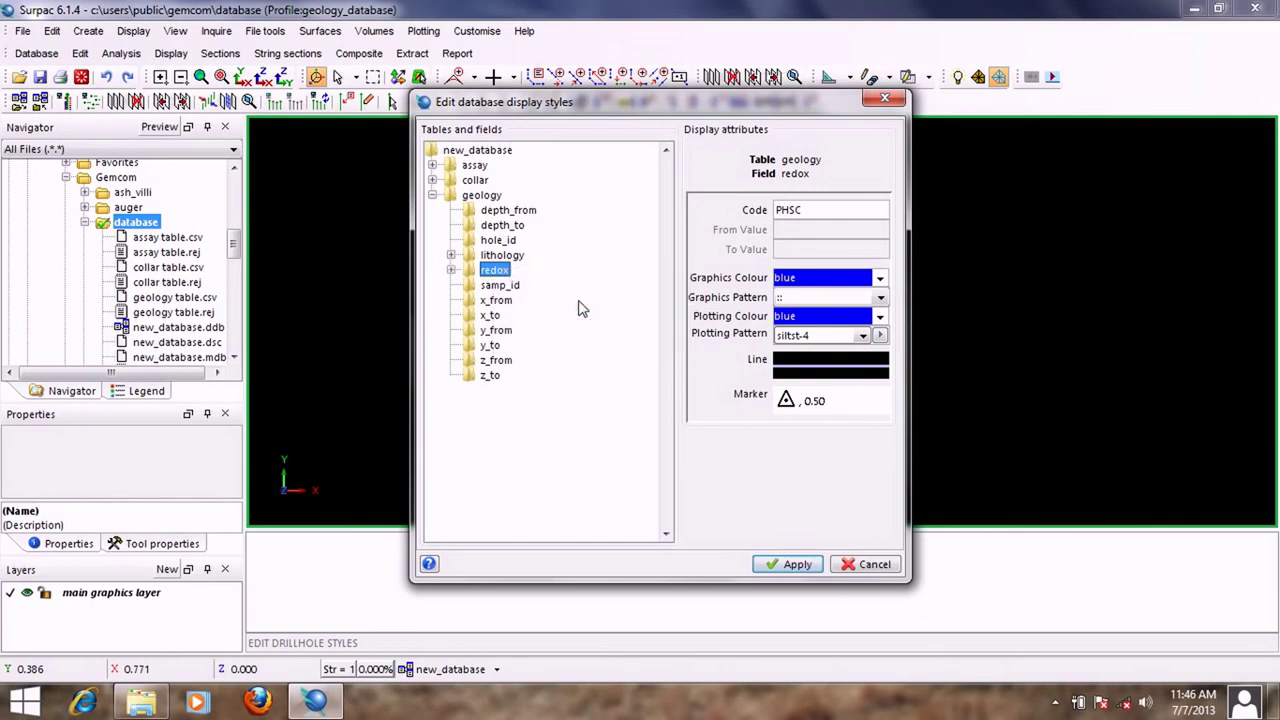
left_click(451, 270)
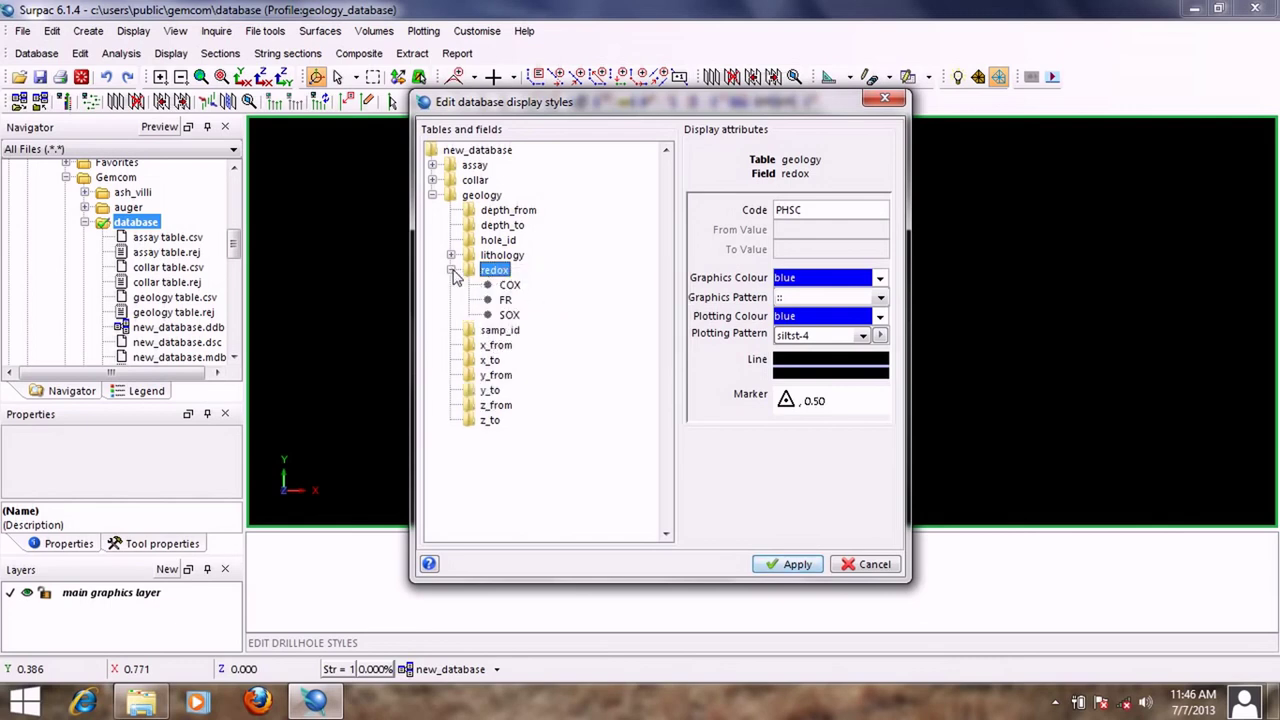
Step: Set both the graphics colour and the plotting colour of the COX redox code to red
left_click(510, 285)
left_click(829, 277)
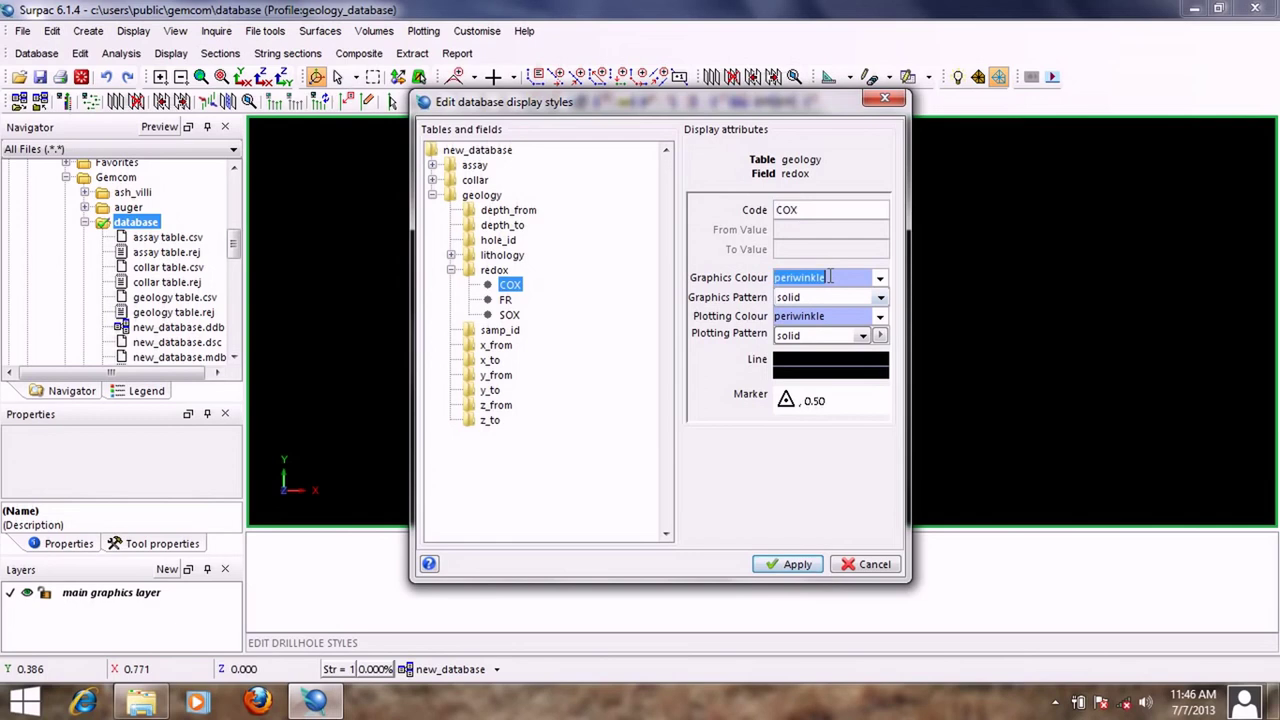
type("red")
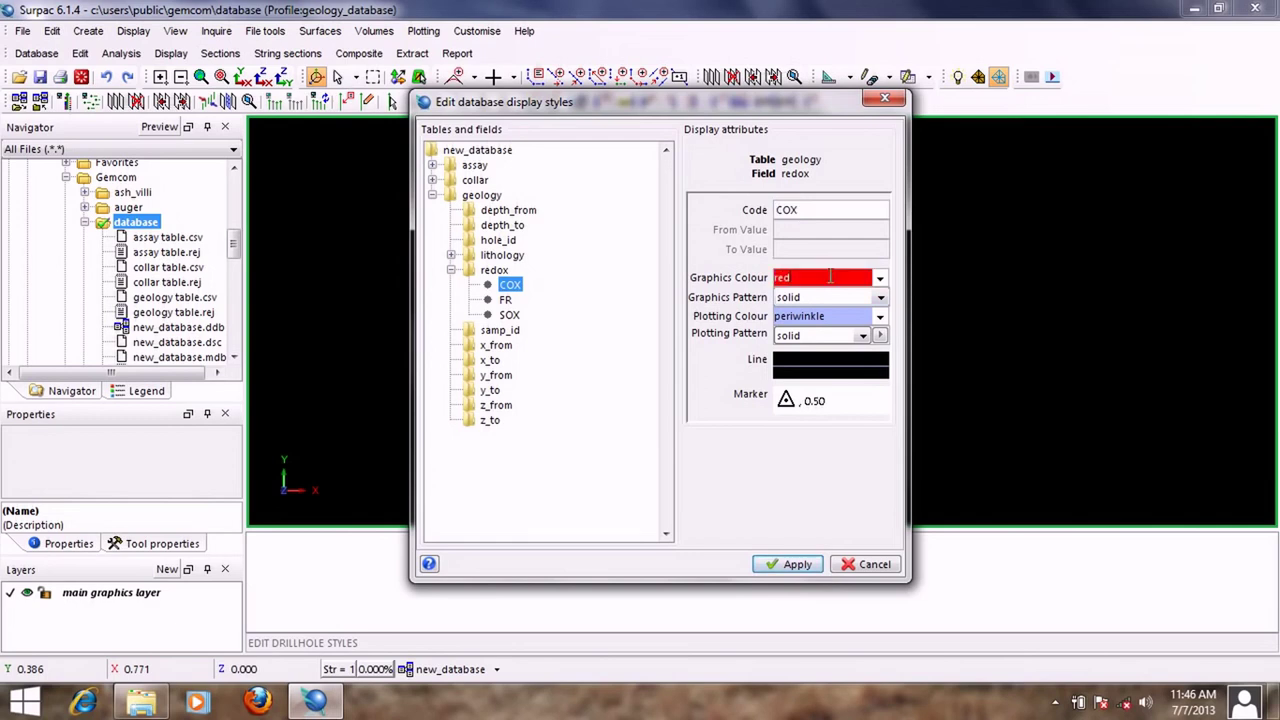
right_click(825, 280)
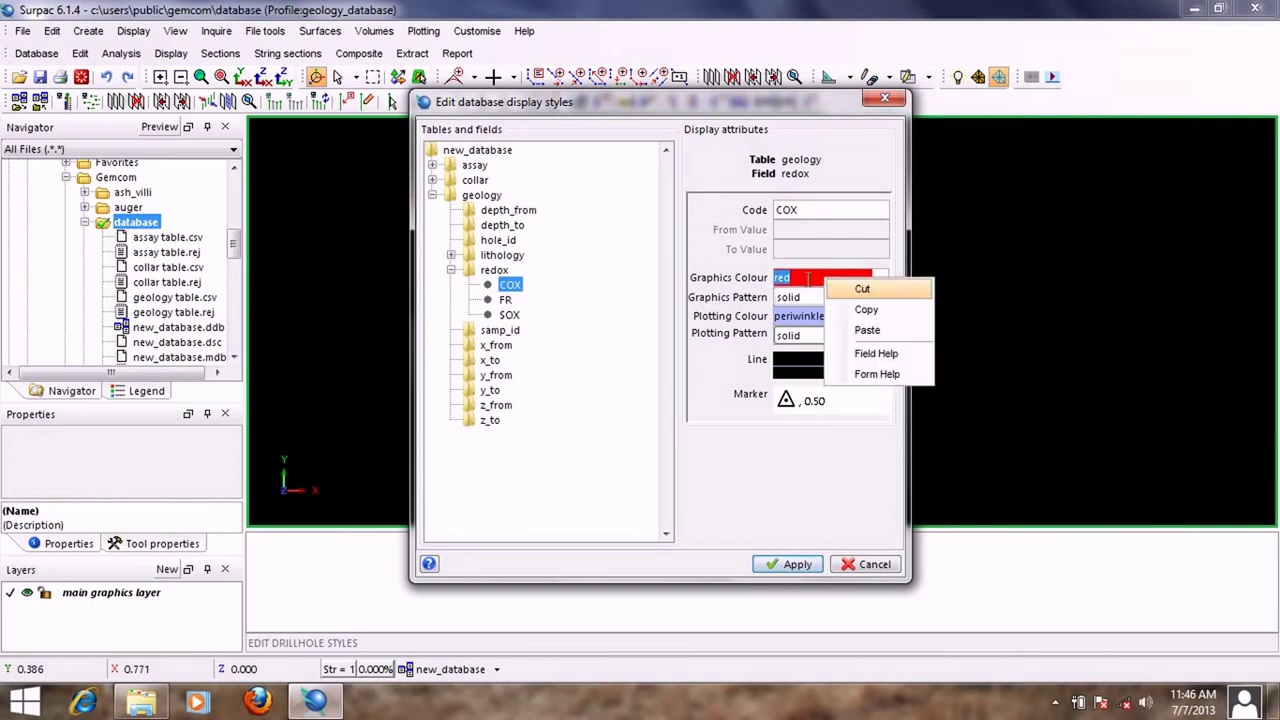
left_click(830, 311)
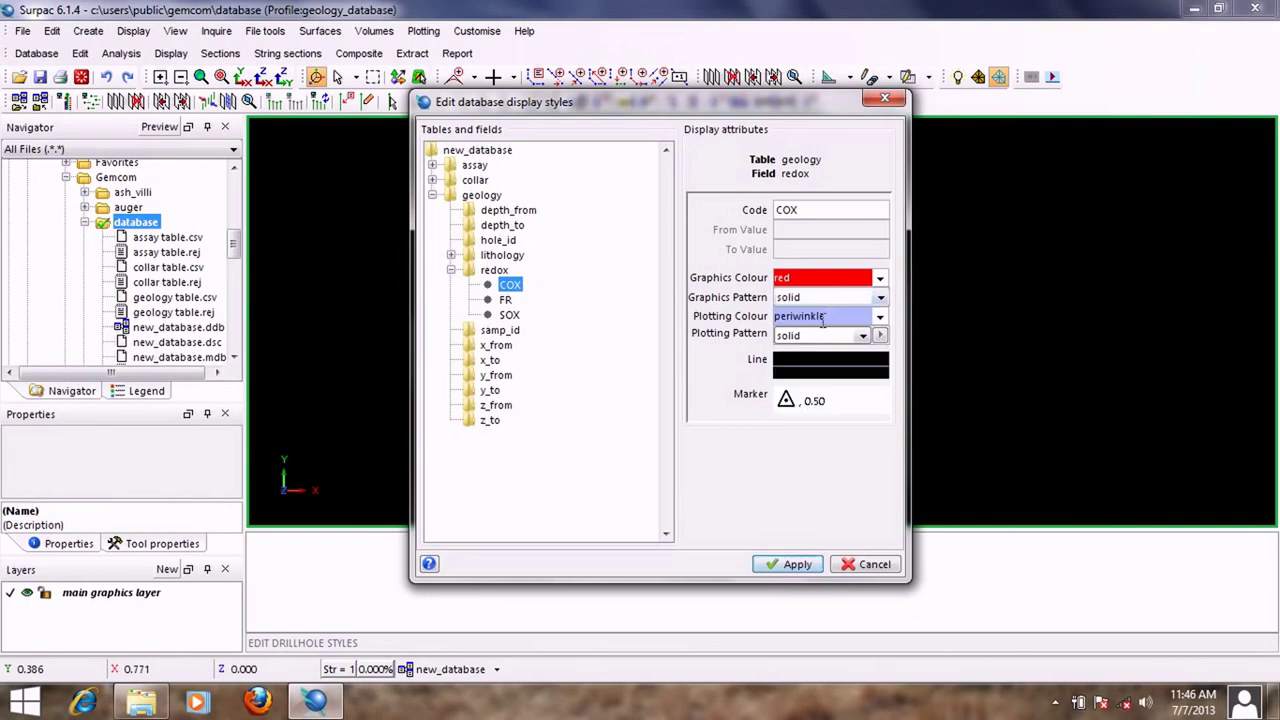
right_click(822, 318)
left_click(870, 377)
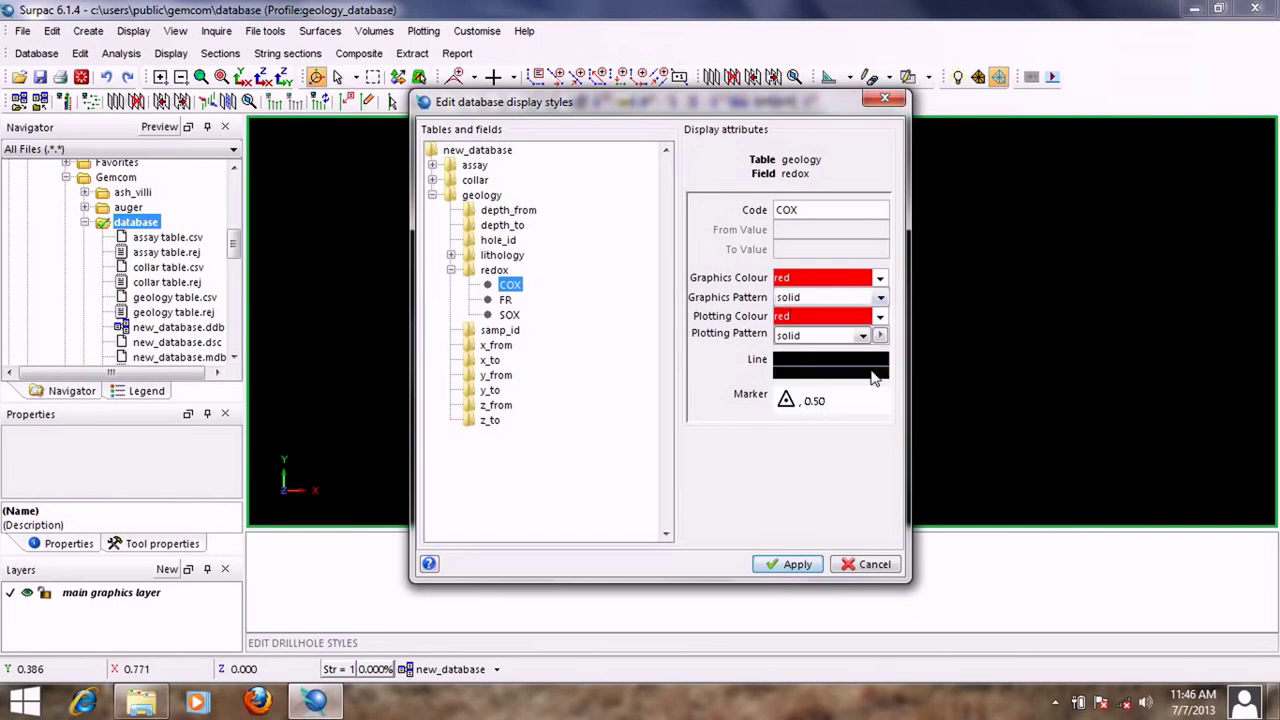
Step: Set the line thickness of the COX redox code to 3
right_click(832, 370)
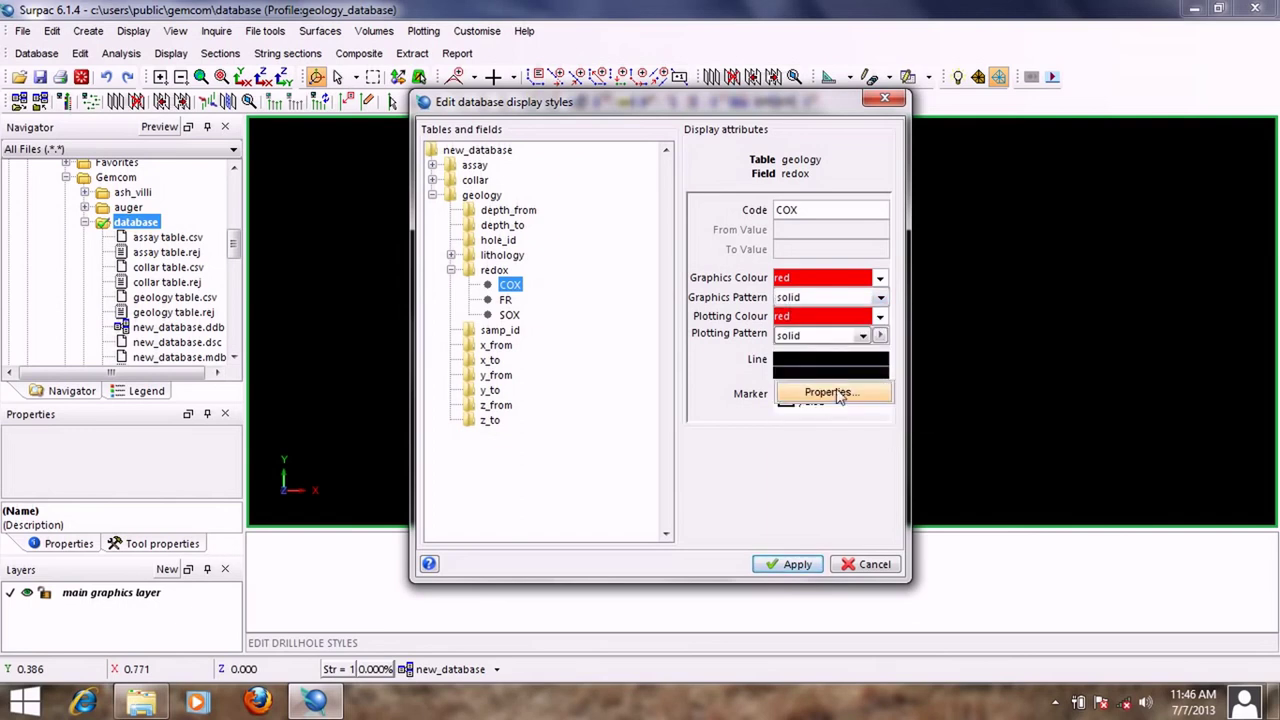
left_click(840, 395)
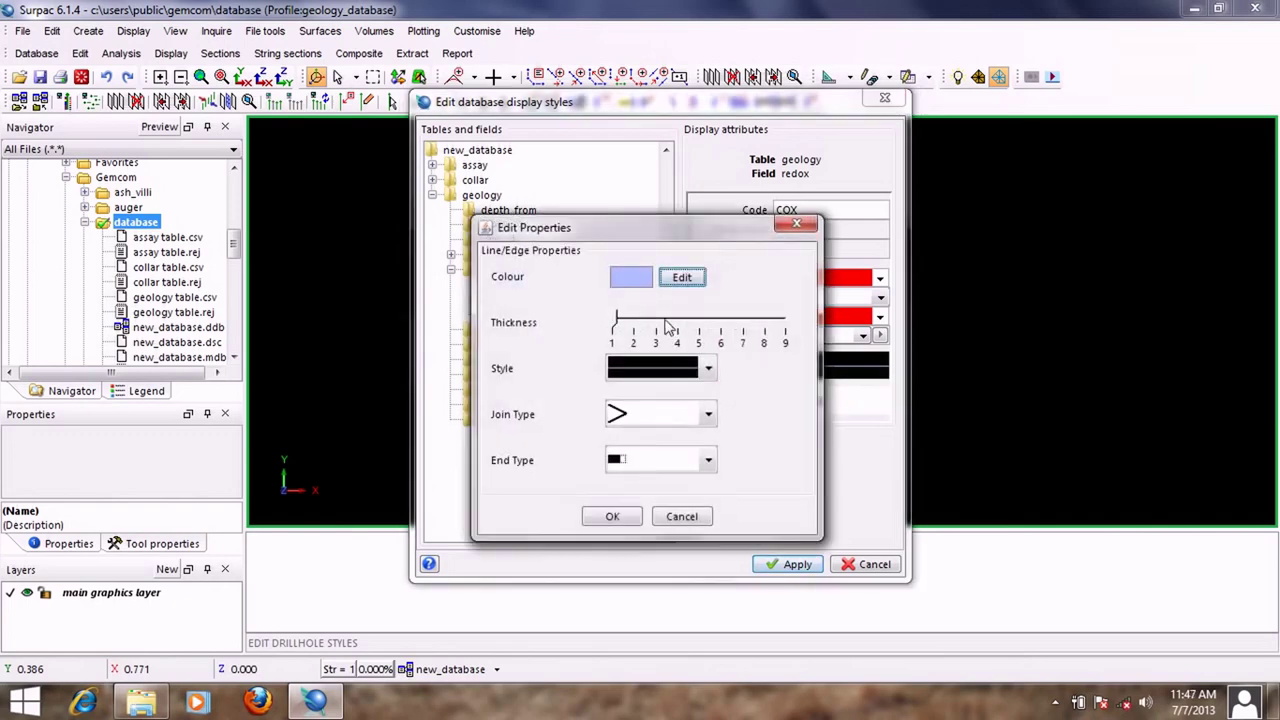
left_click(655, 320)
left_click(612, 516)
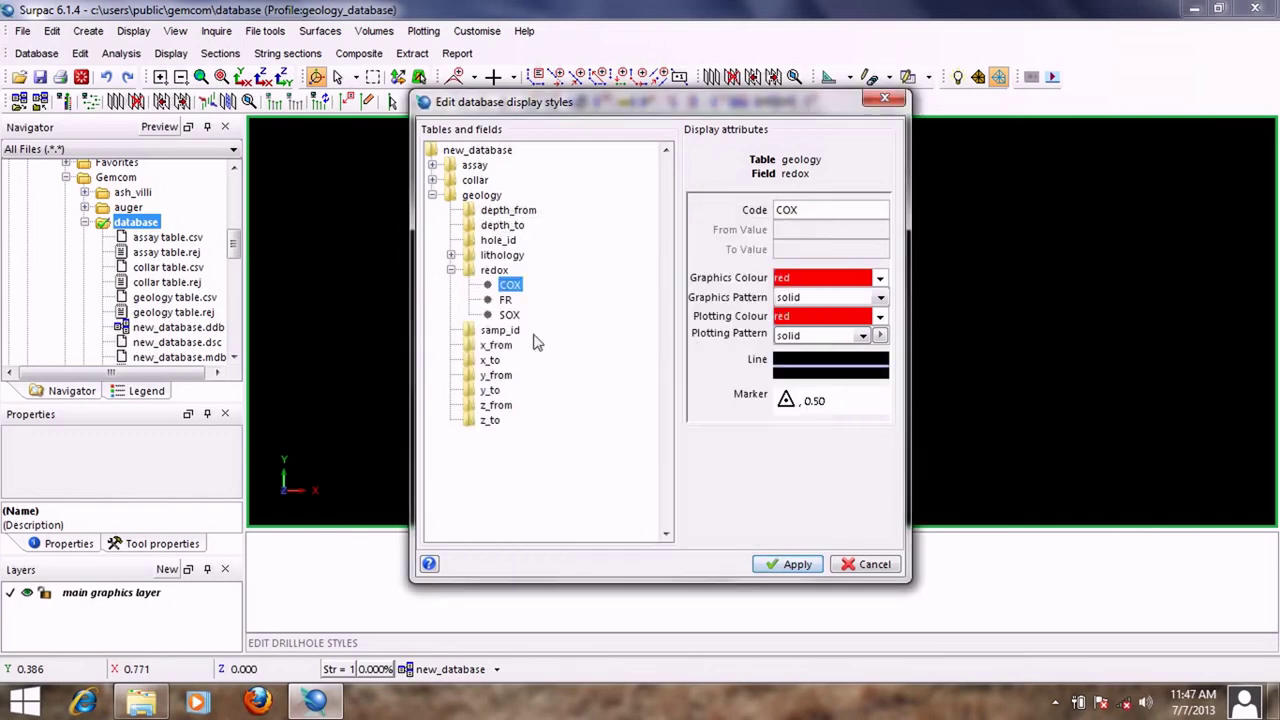
Step: Set both the graphics colour and the plotting colour of the FR redox code to blue
left_click(505, 300)
left_click(825, 277)
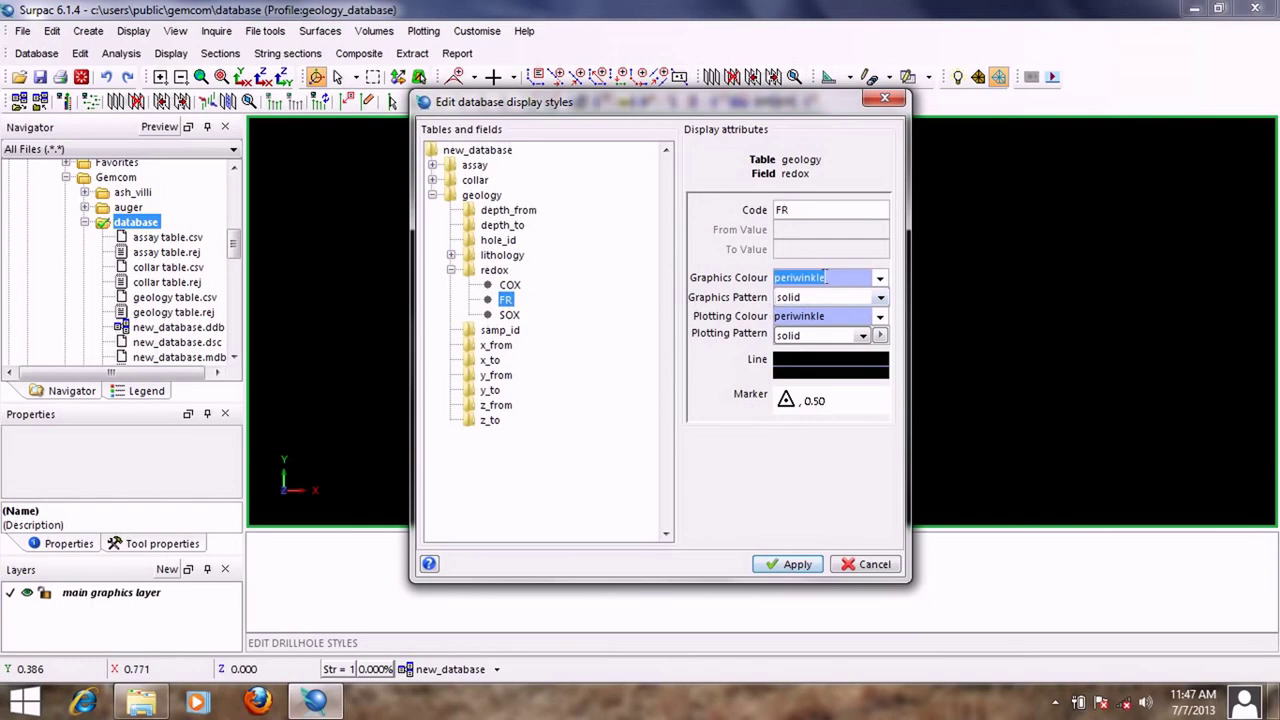
type("blu")
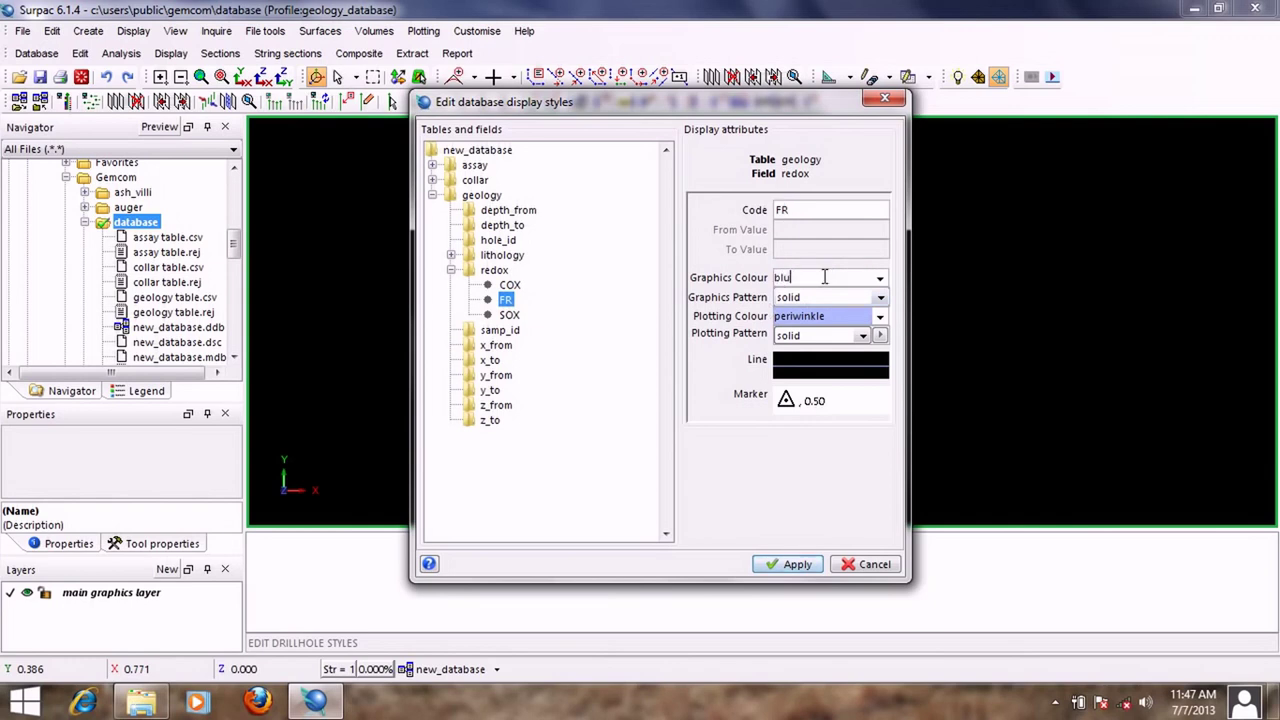
type("e")
double_click(825, 277)
right_click(824, 279)
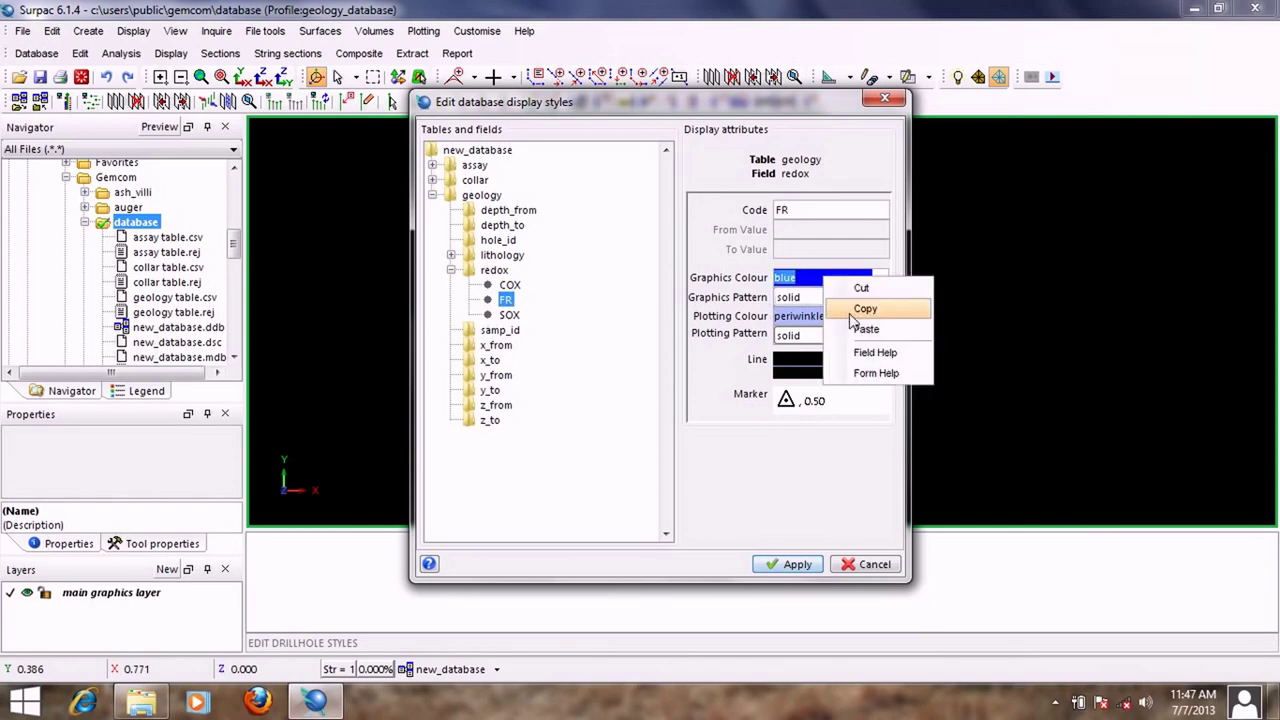
left_click(852, 313)
left_click(824, 316)
right_click(818, 316)
left_click(858, 365)
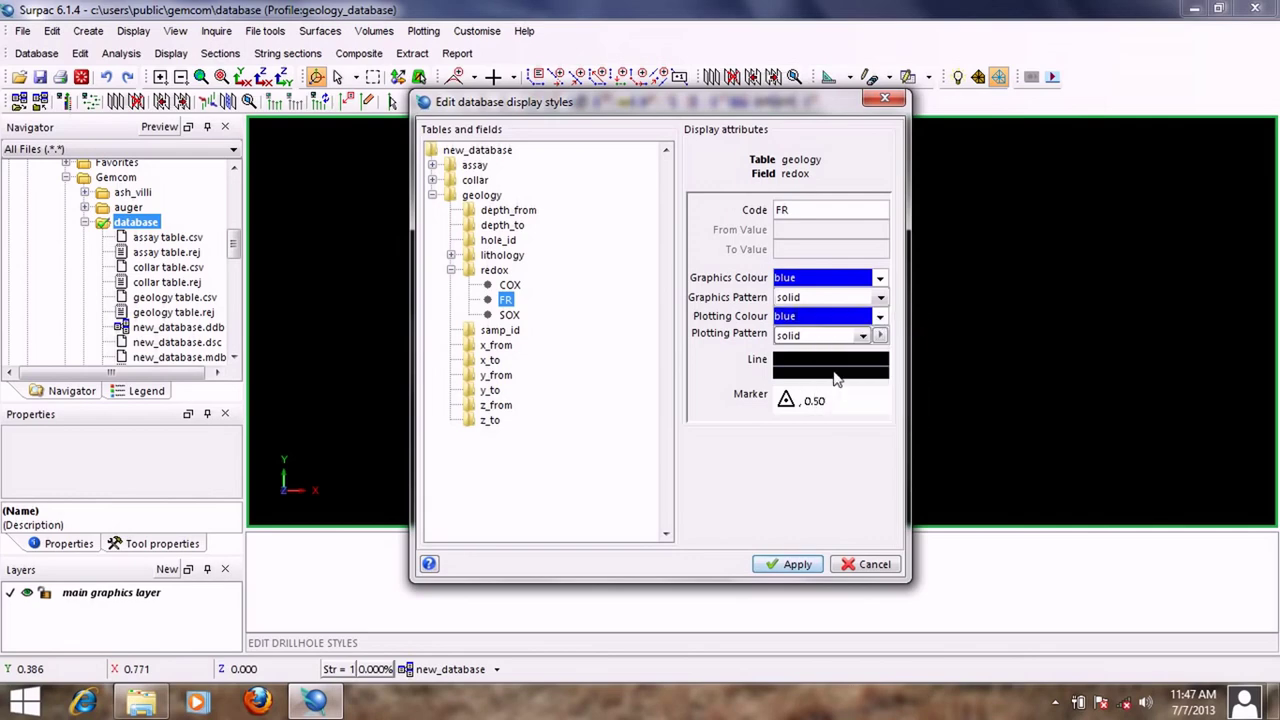
Step: Set the line thickness of the FR redox code to 3
right_click(826, 376)
left_click(829, 393)
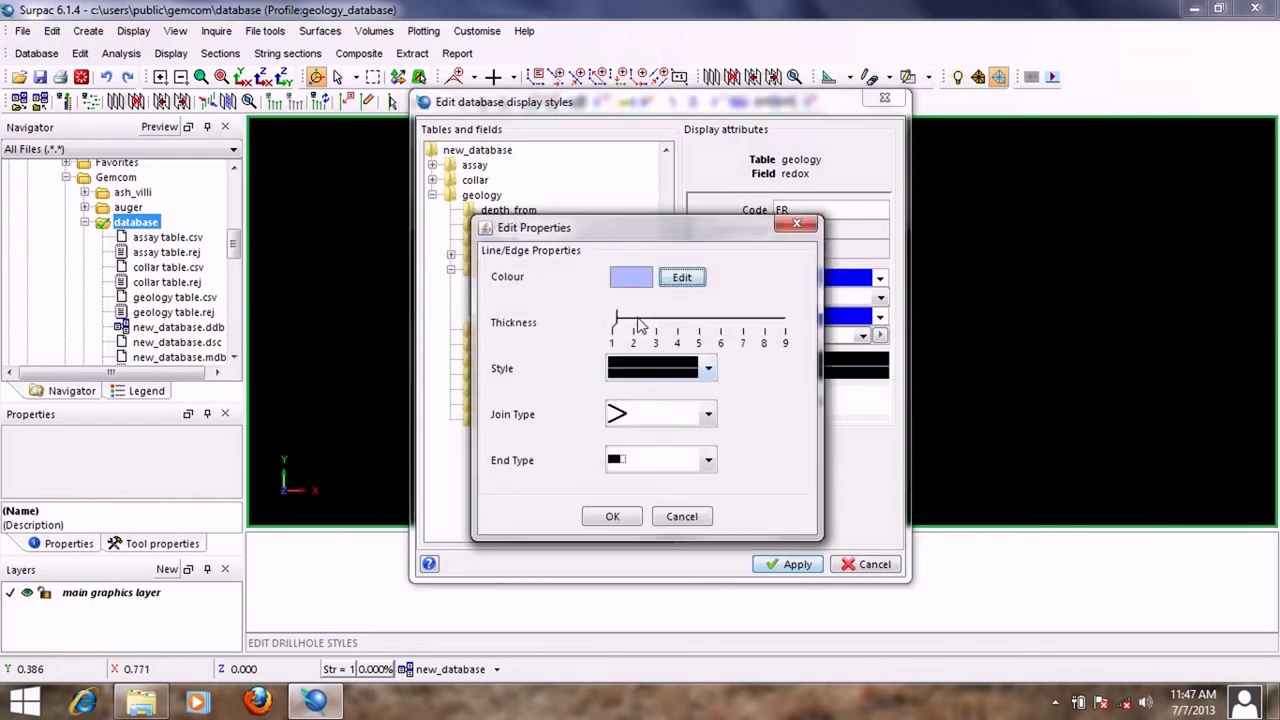
left_click_drag(636, 320, 659, 320)
left_click(612, 516)
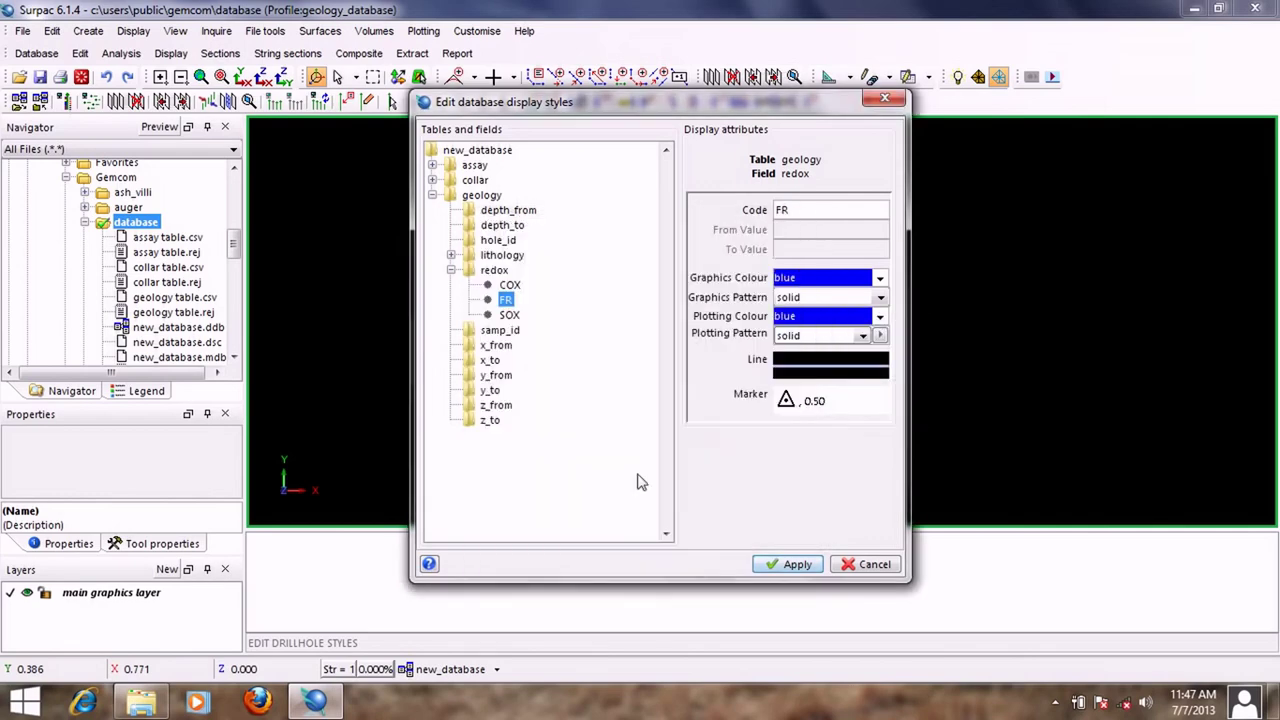
Step: Set the graphics colour of the SOX redox code to yellow and copy that colour name
left_click(505, 315)
double_click(825, 277)
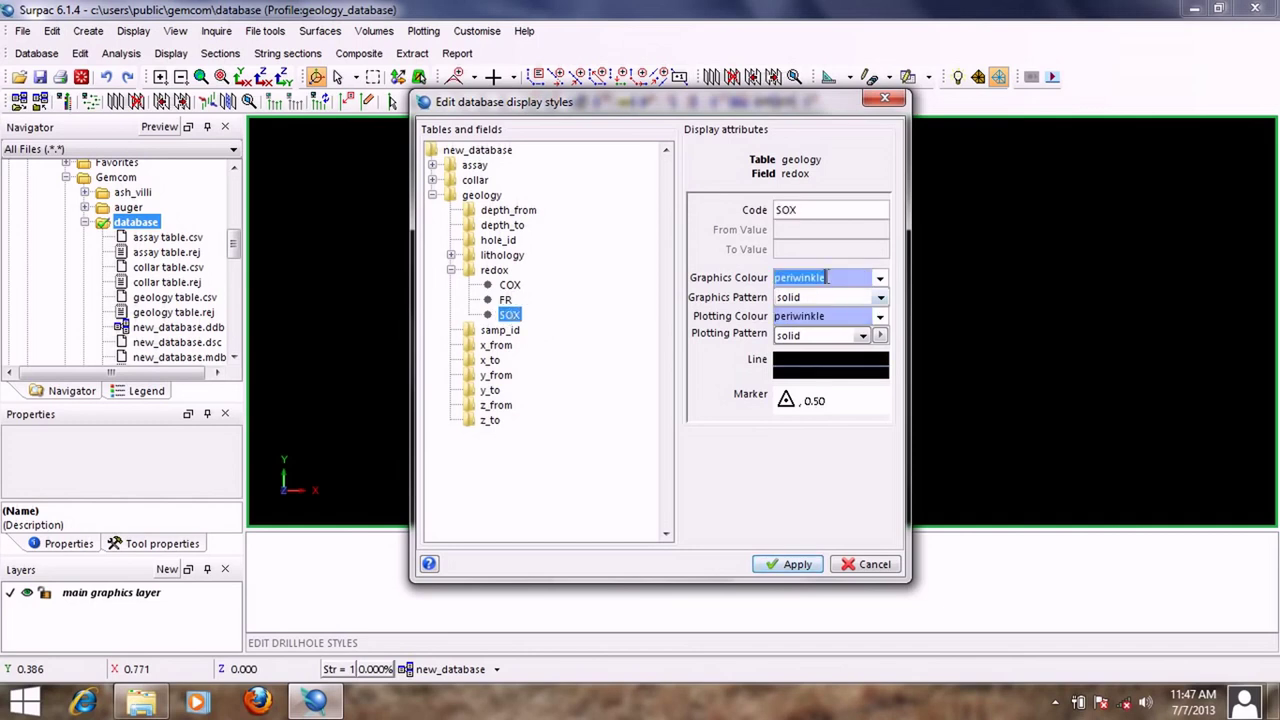
type("yellow")
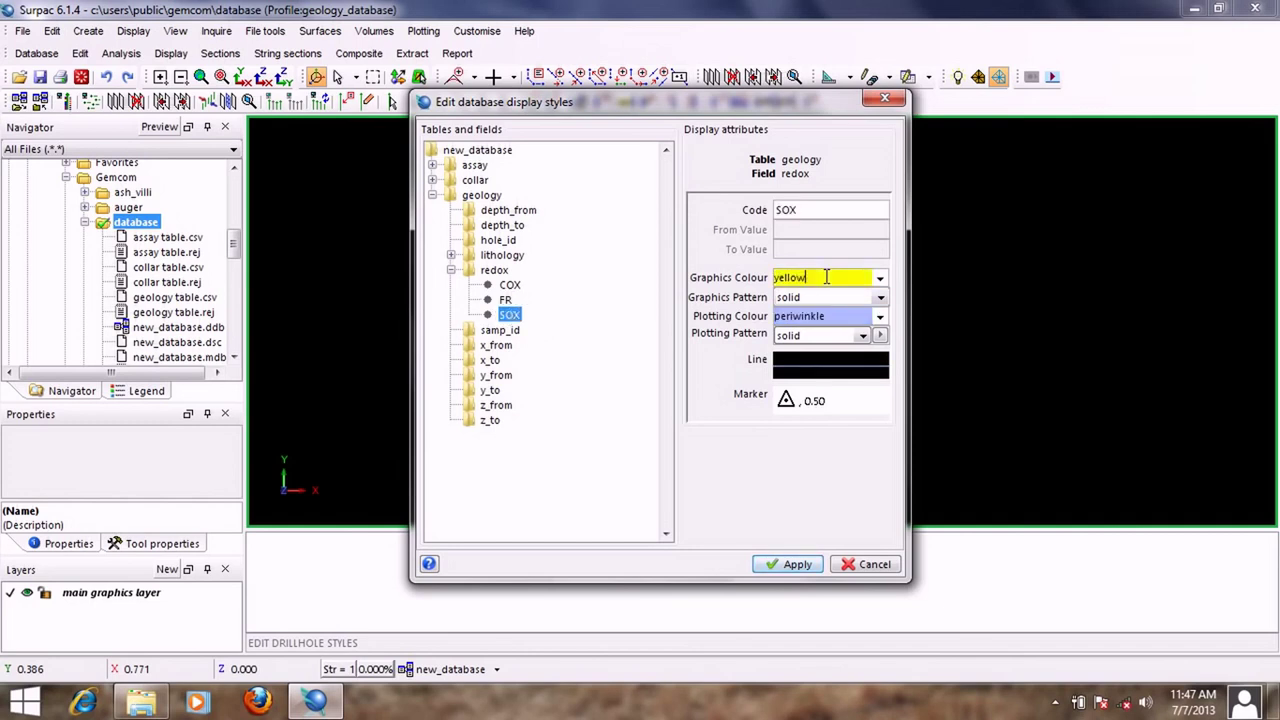
double_click(826, 277)
right_click(826, 277)
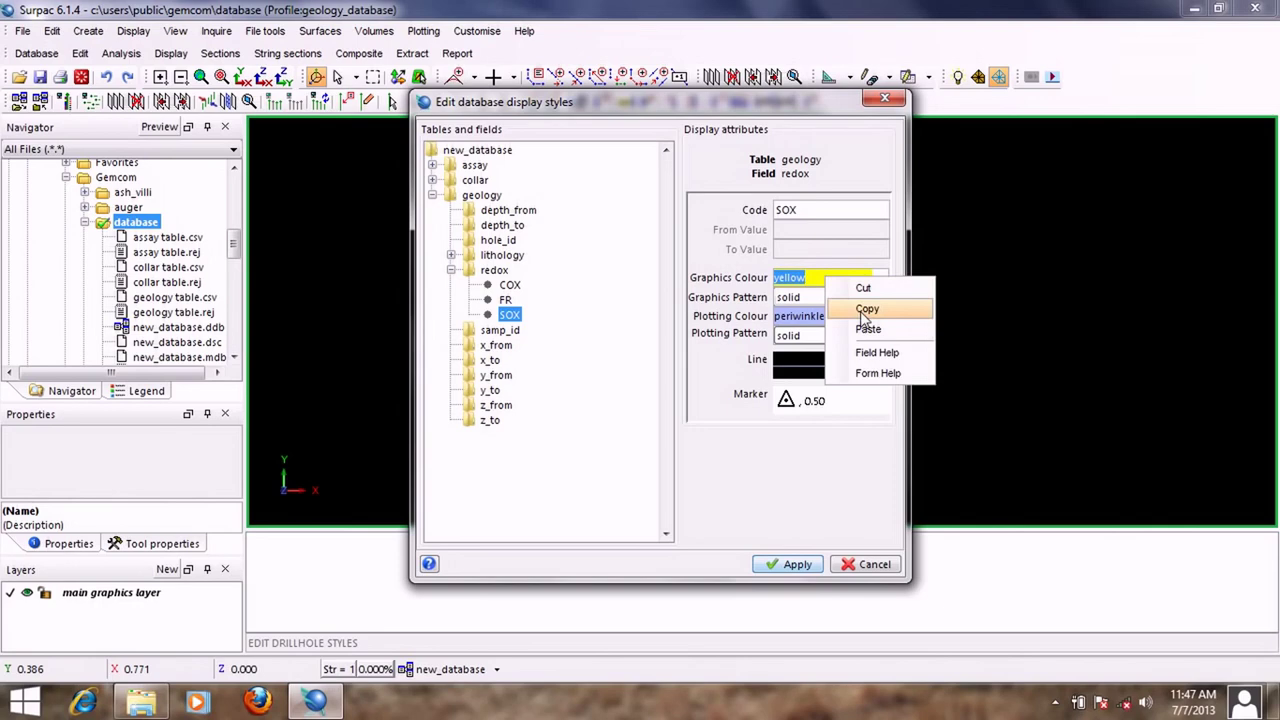
Step: Set the SOX code's plotting colour to yellow to match its graphics colour, and set its line thickness to 2
left_click(855, 302)
right_click(830, 317)
left_click(857, 372)
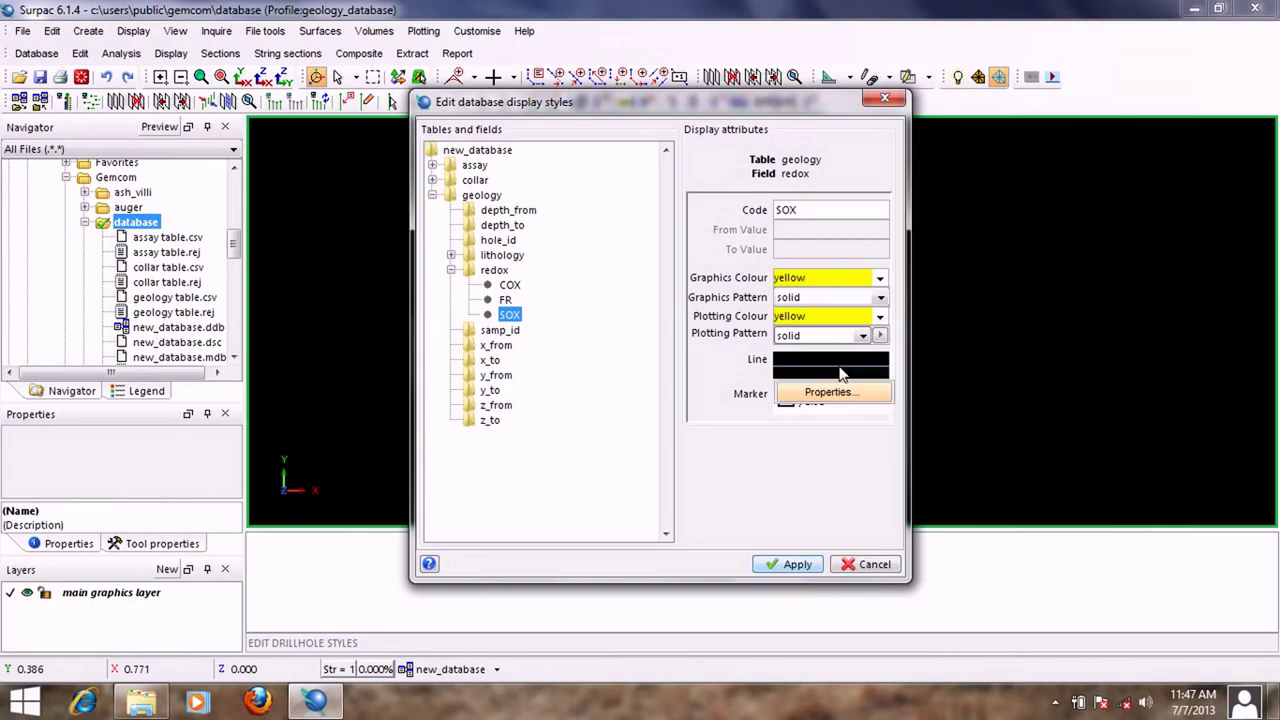
left_click(830, 392)
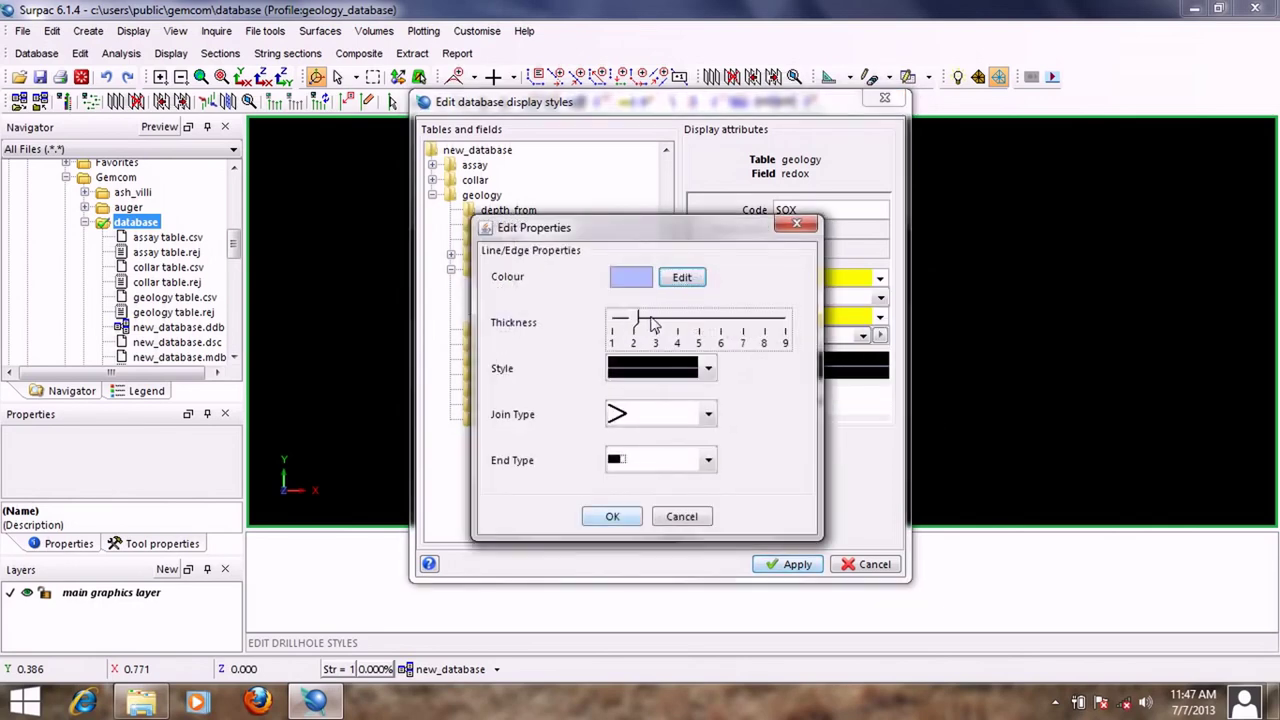
left_click(612, 516)
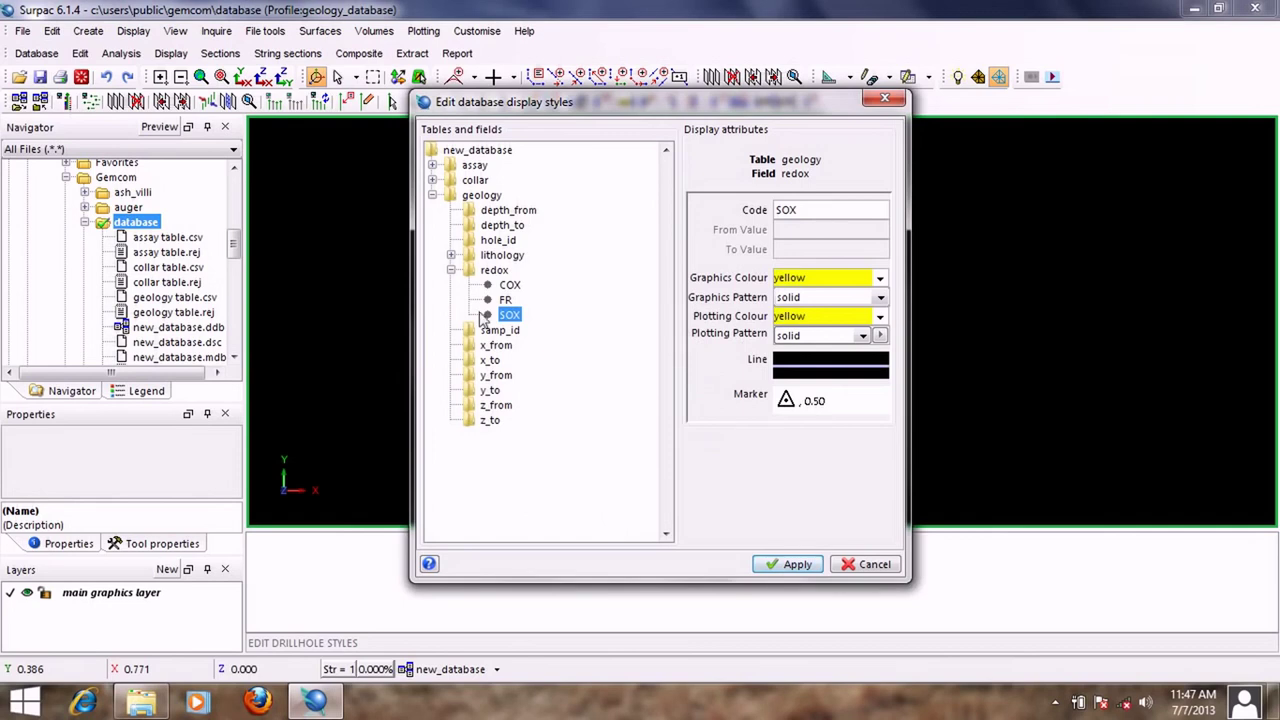
Step: Collapse the redox field and geology table, and apply the edited database display styles
left_click(451, 271)
left_click(432, 195)
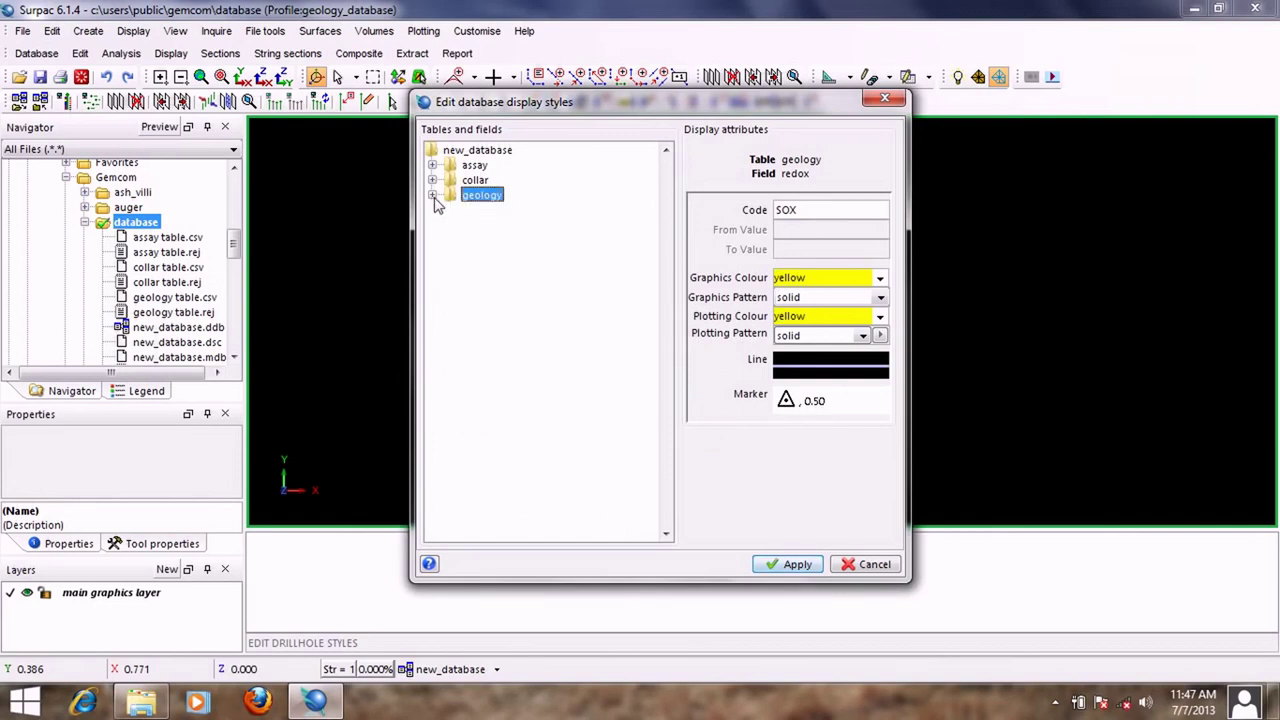
left_click_drag(632, 115, 660, 61)
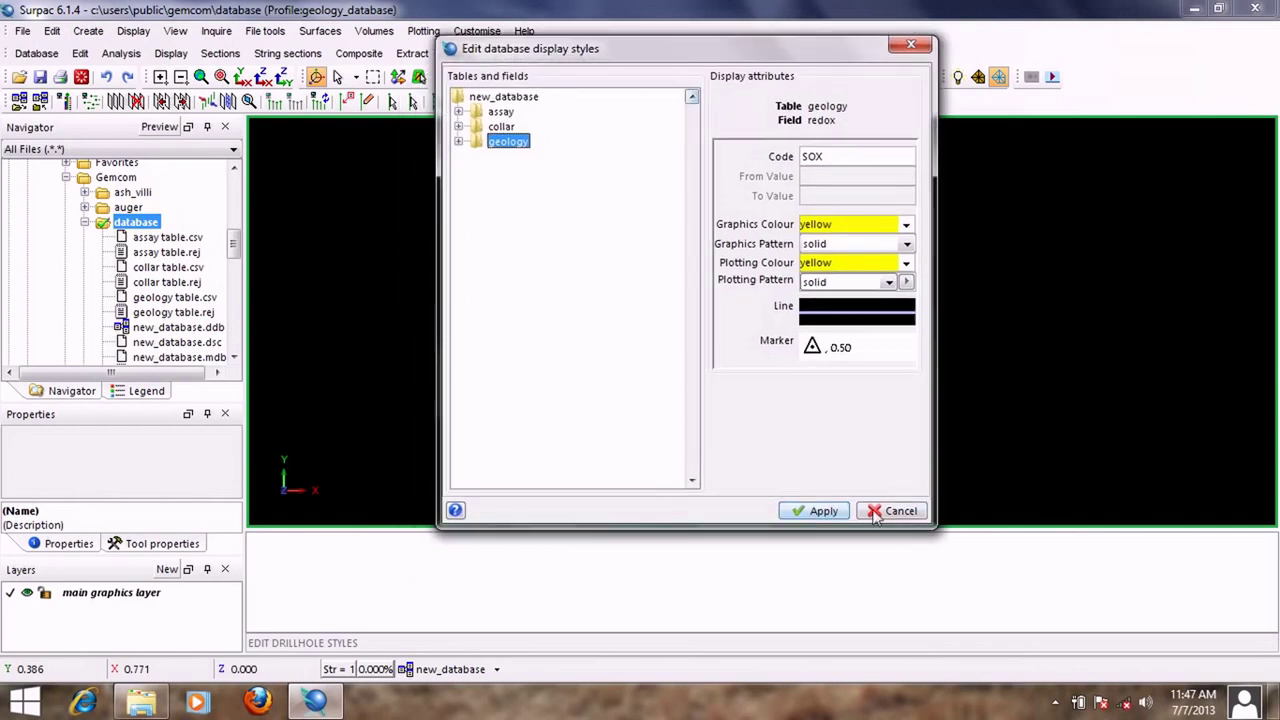
left_click(822, 512)
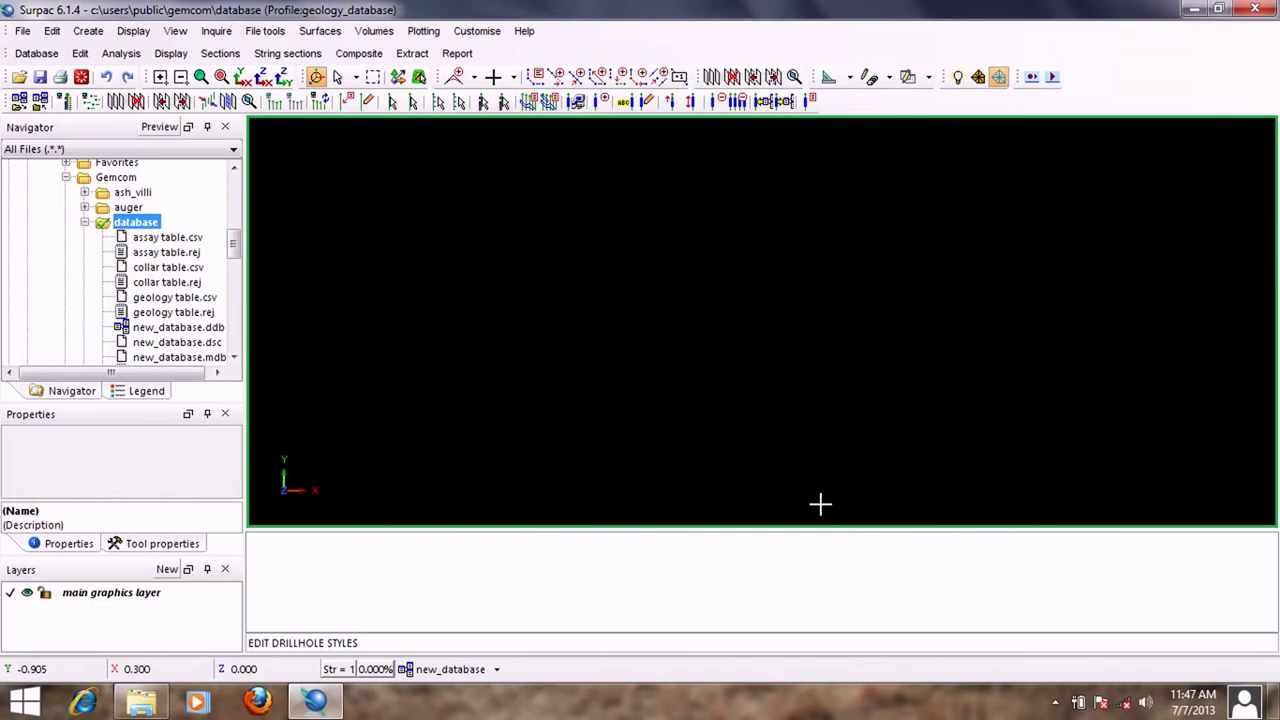
Step: Display the new_database drillholes with traces coloured by the assay table's au_ave_ppm field, leaving the query constraints empty
left_click(452, 672)
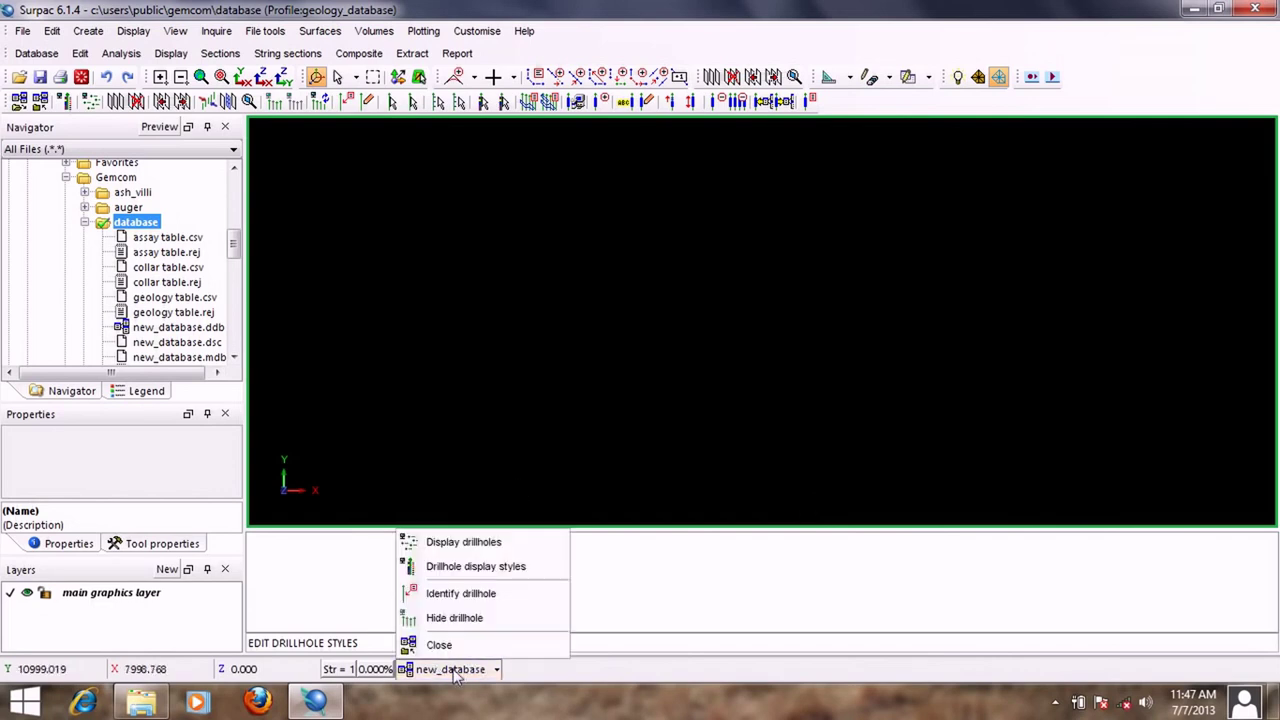
left_click(452, 546)
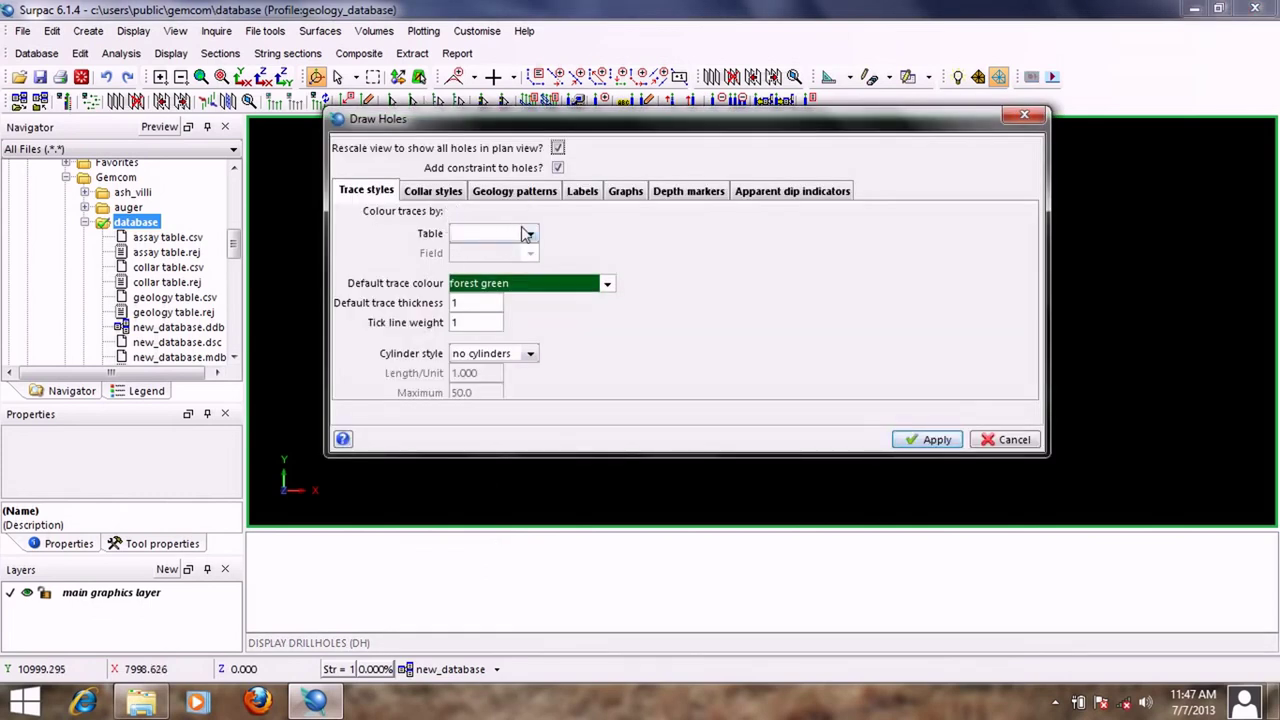
left_click(529, 235)
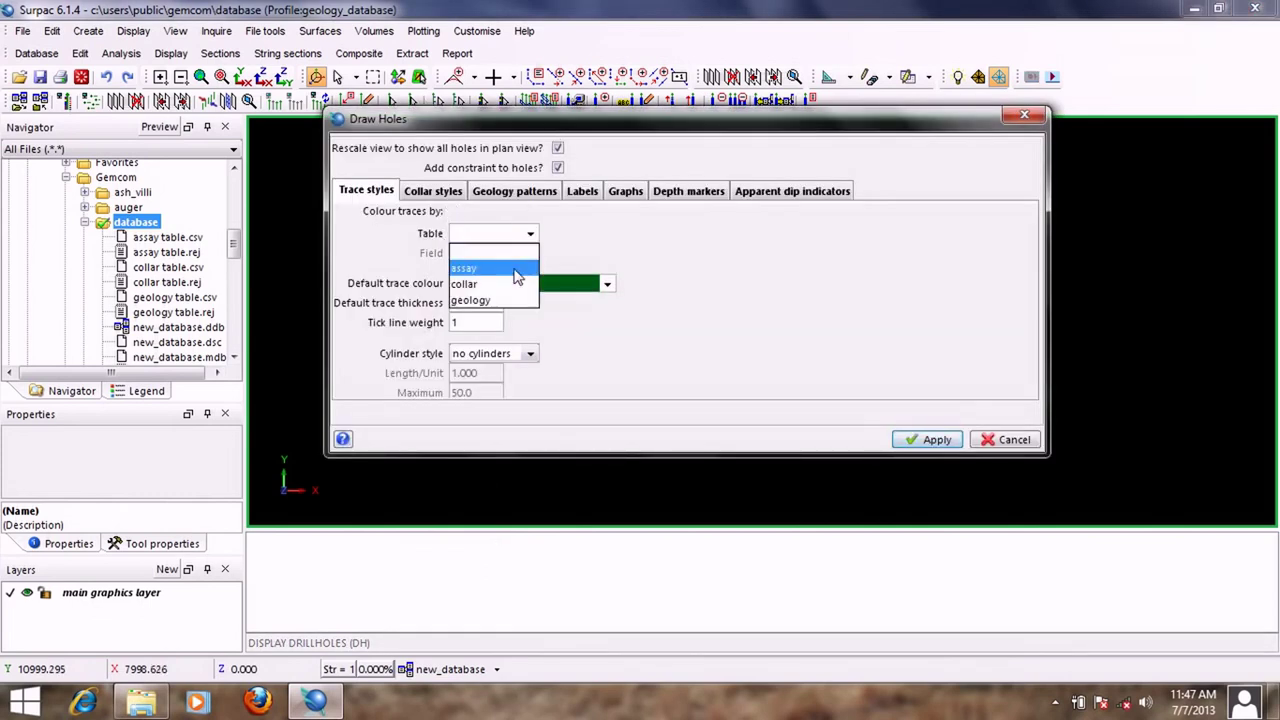
left_click(505, 270)
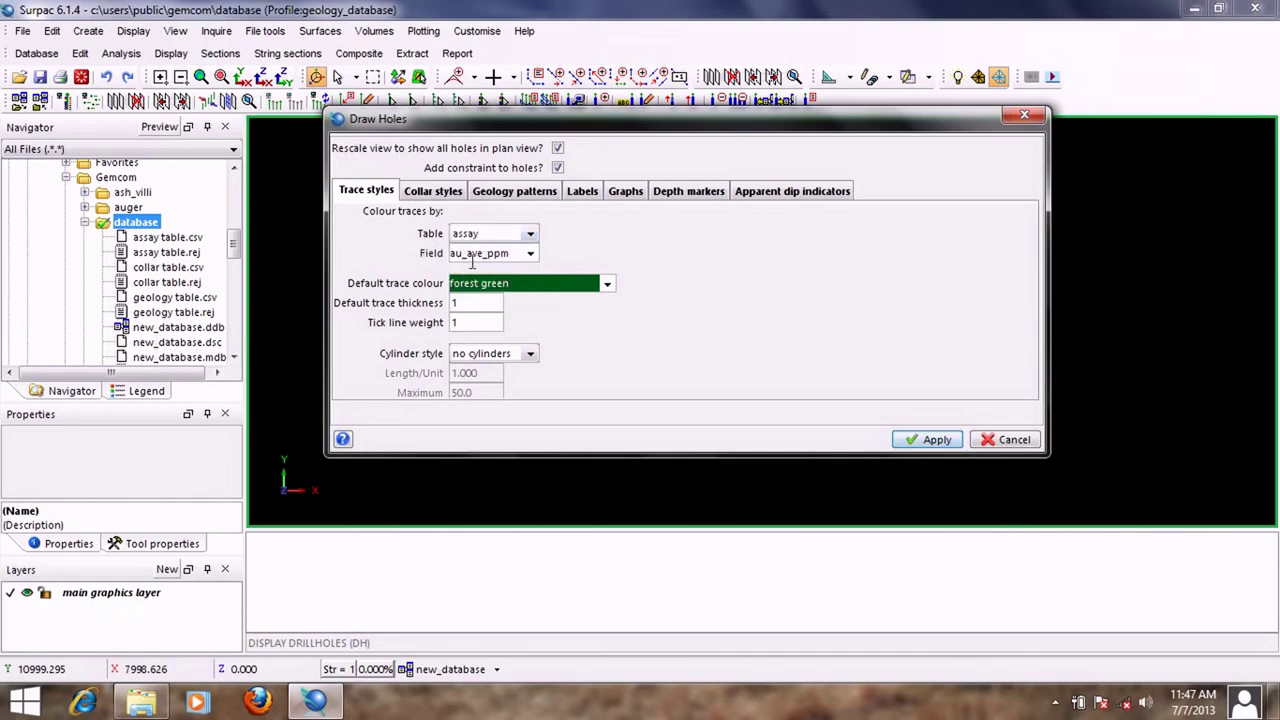
left_click(910, 445)
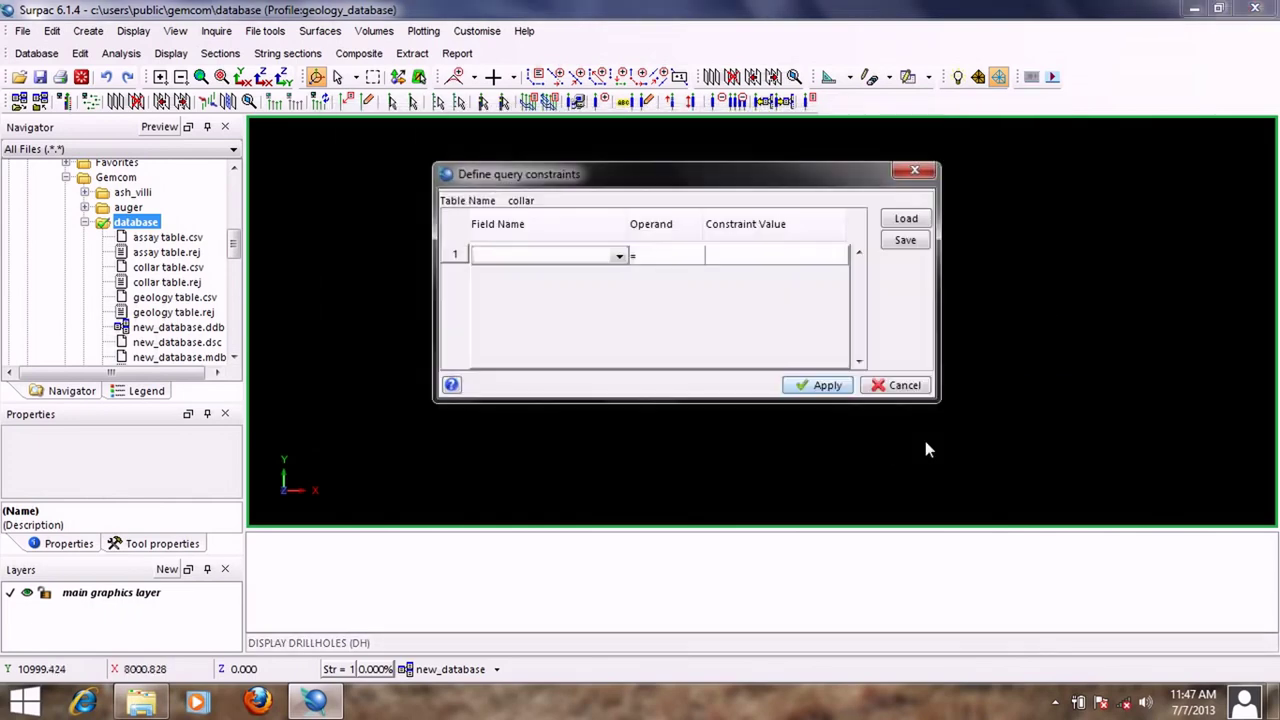
left_click(819, 387)
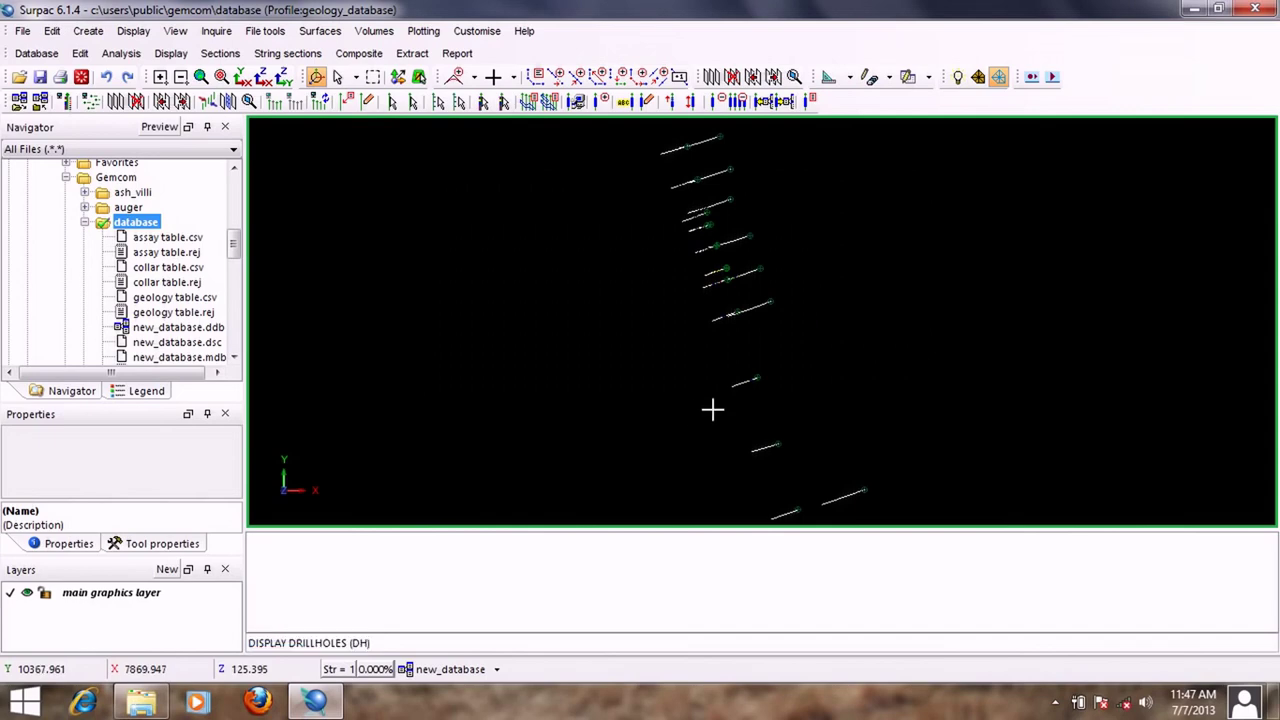
Step: Examine the gold-grade colours along the drillhole traces in 3D, both close up and across the whole set
middle_click_drag(711, 408, 823, 372)
scroll(697, 311, "up", 4)
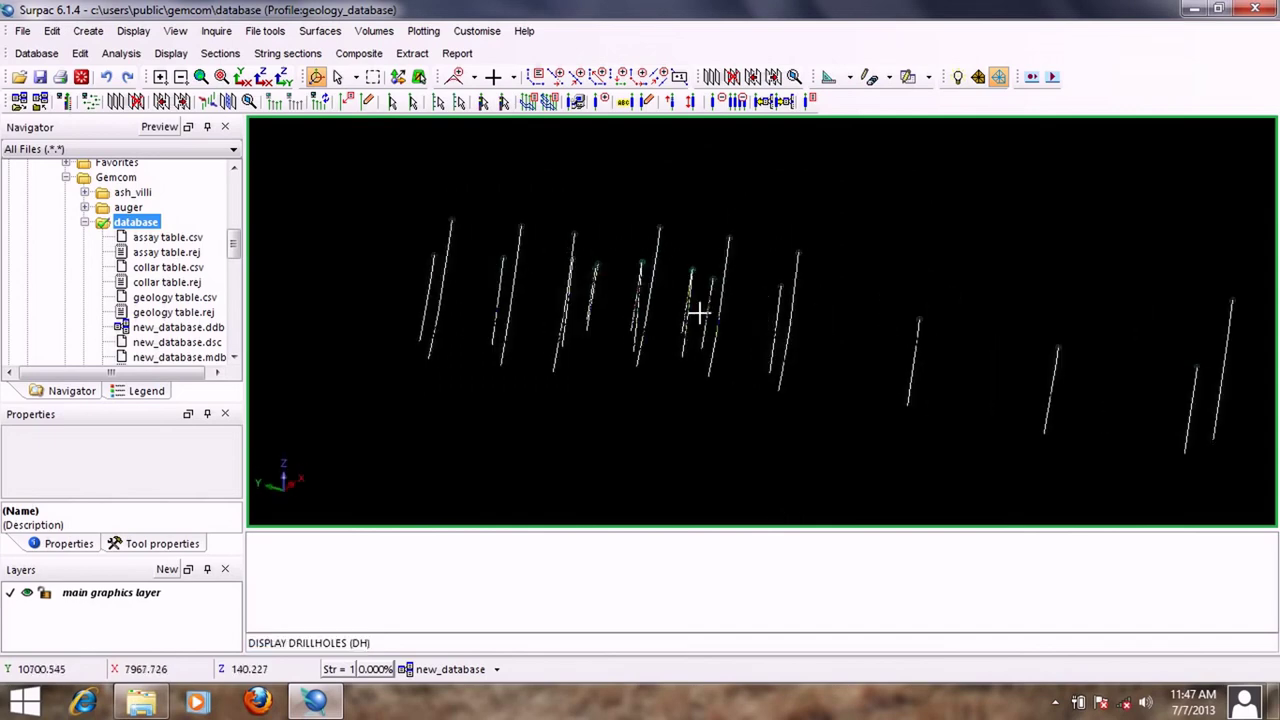
scroll(697, 311, "up", 5)
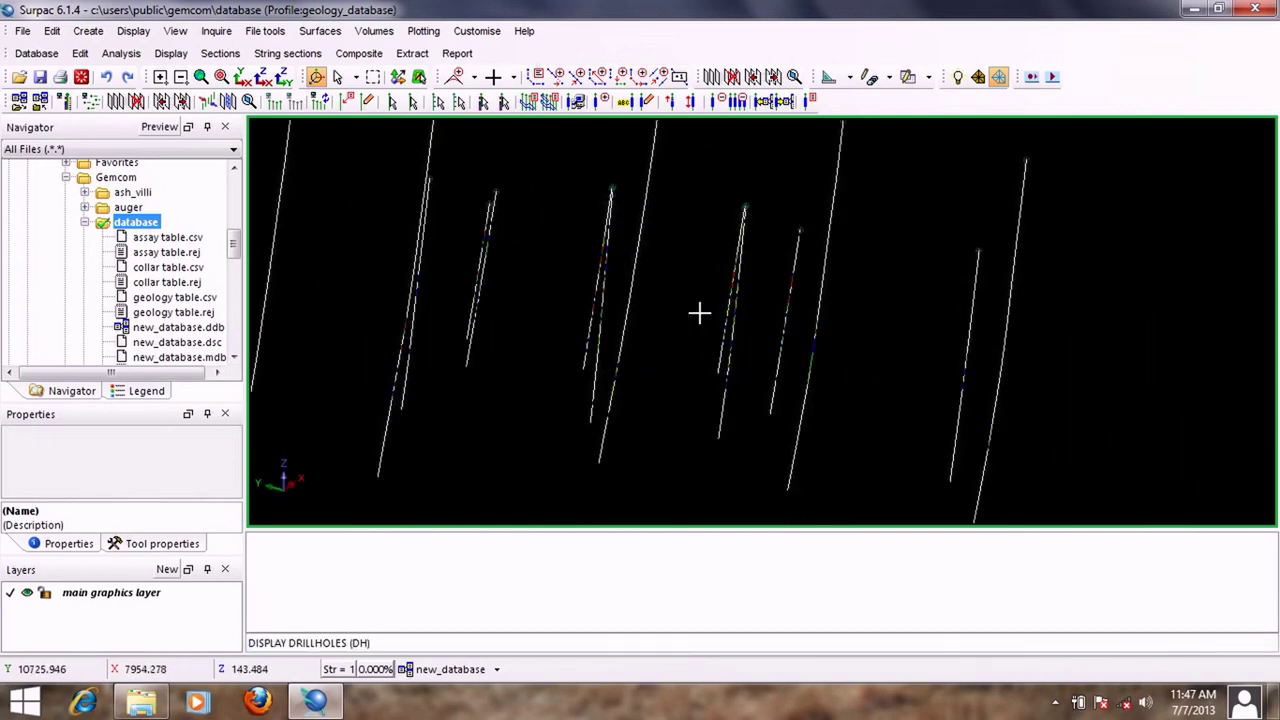
scroll(698, 313, "up", 2)
scroll(800, 250, "down", 3)
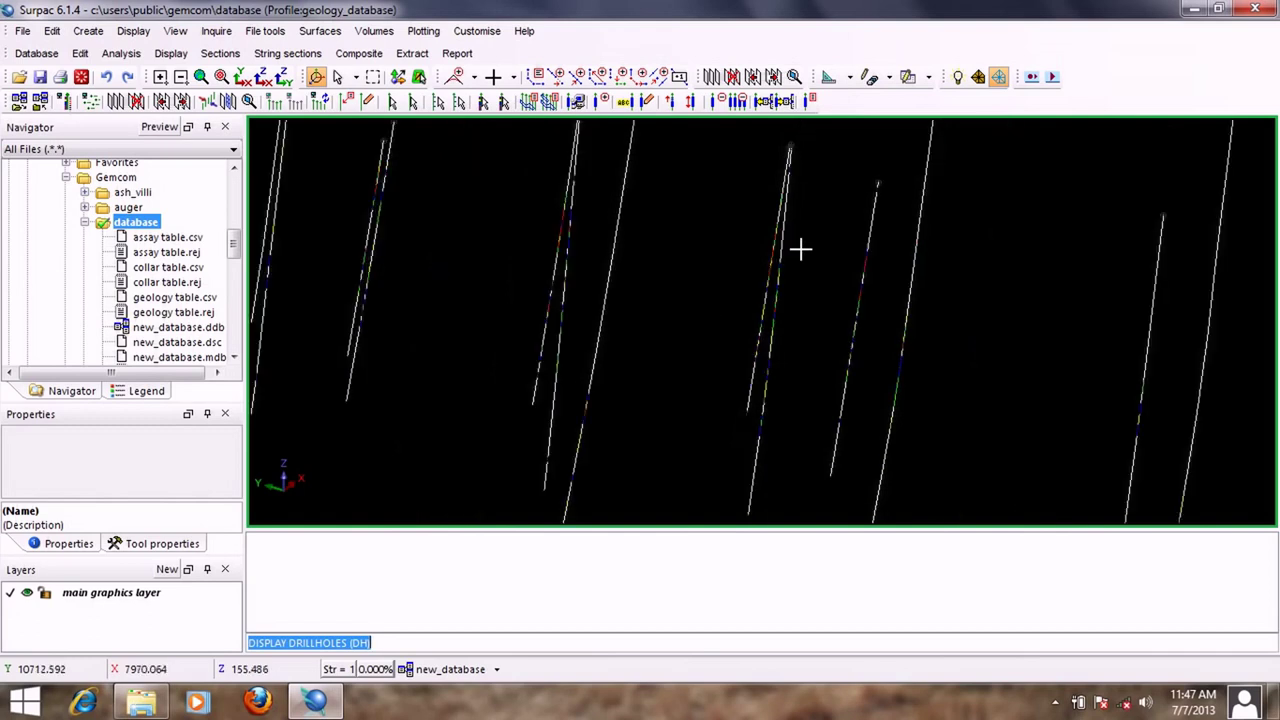
scroll(800, 250, "up", 4)
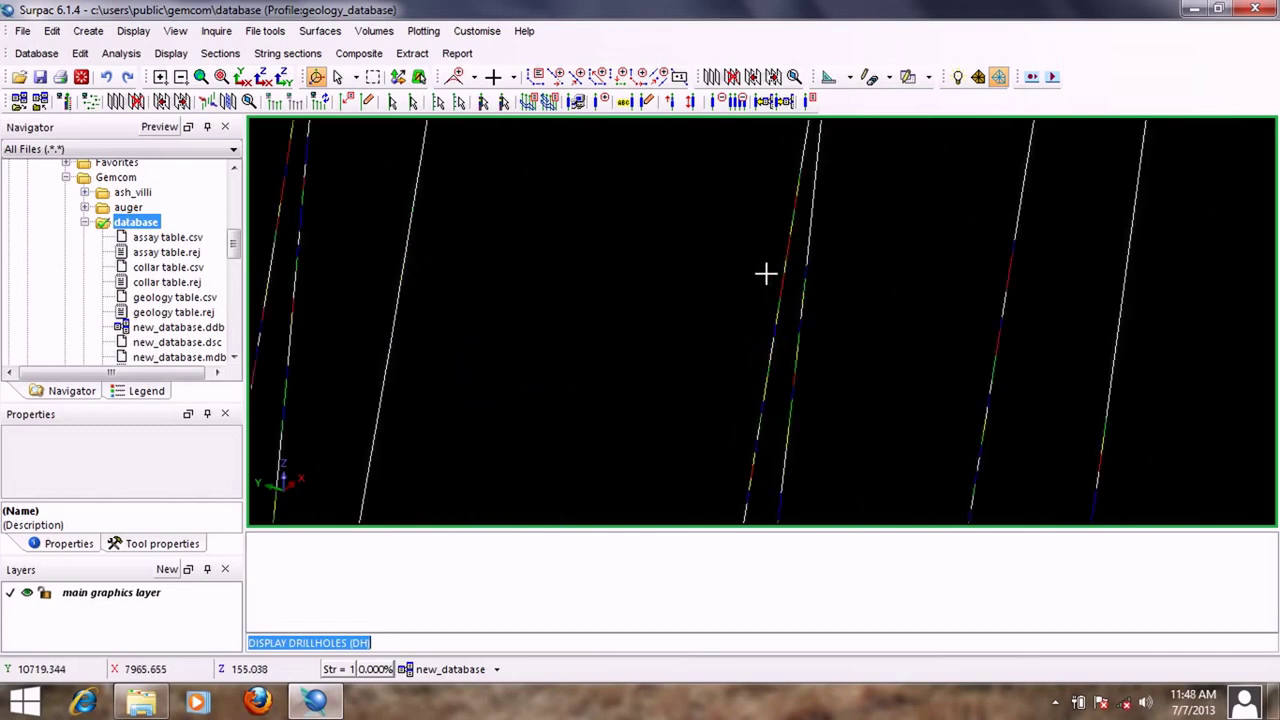
scroll(814, 262, "down", 3)
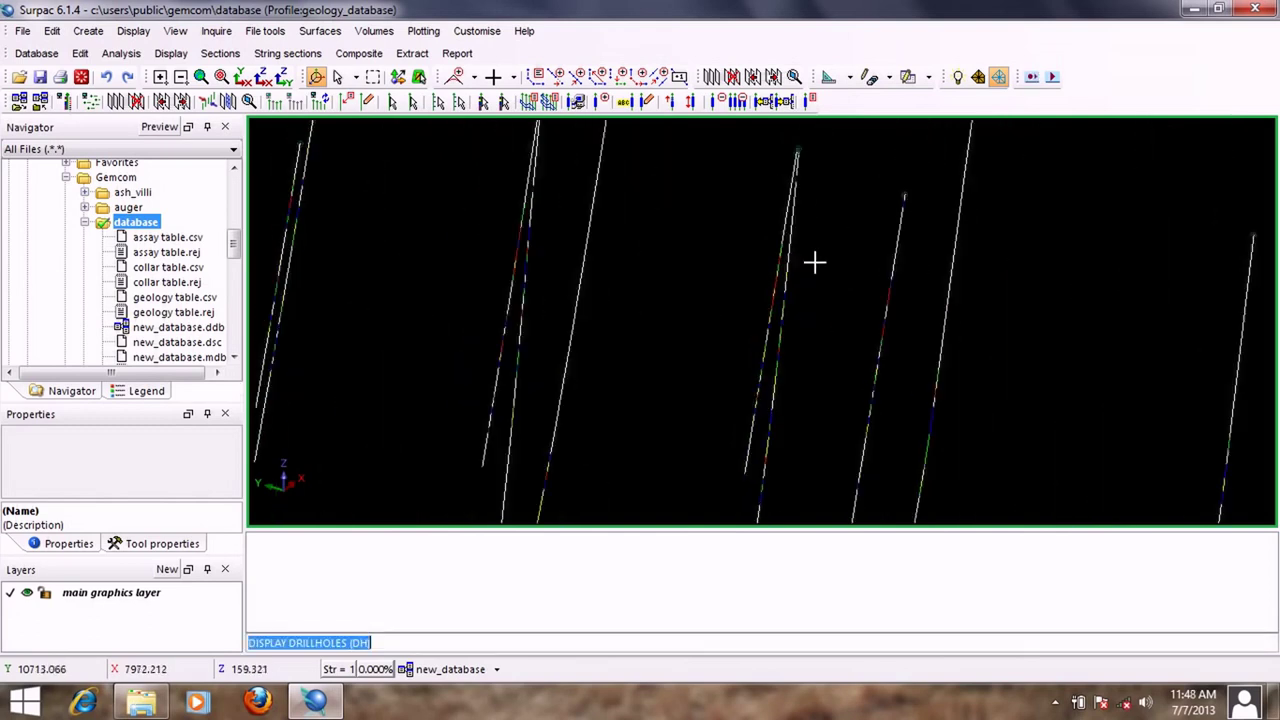
scroll(558, 251, "up", 3)
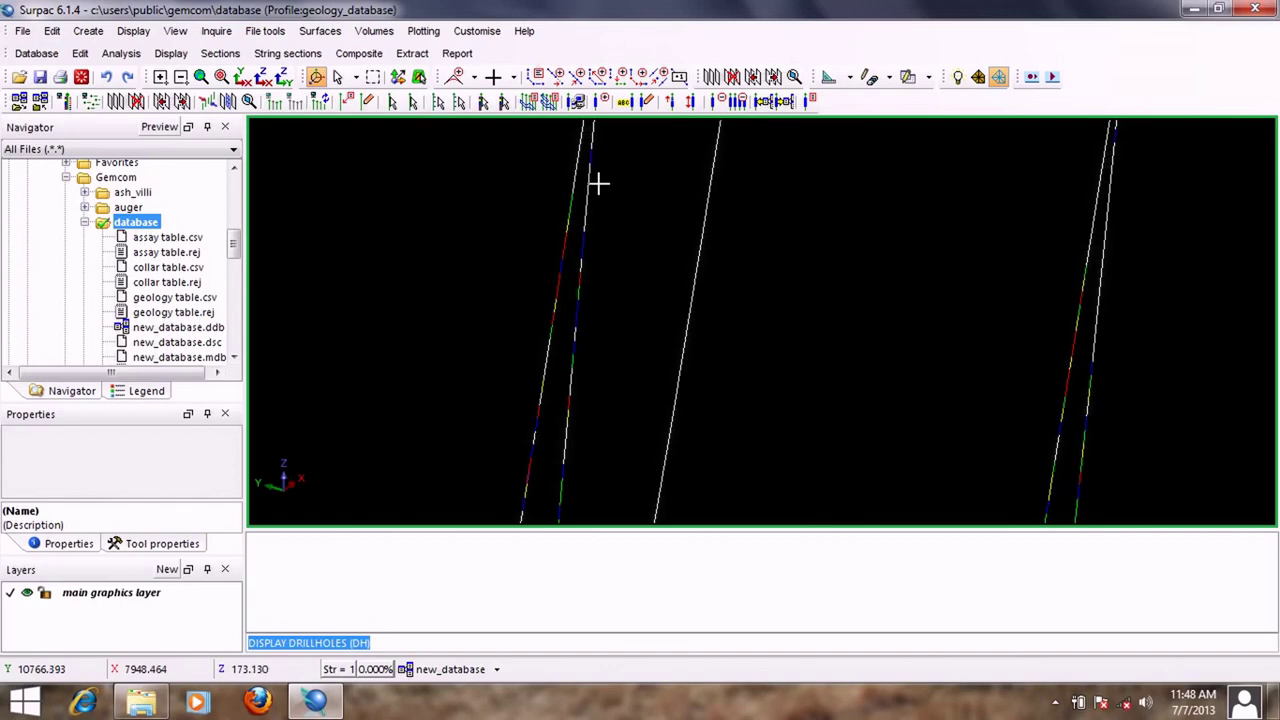
scroll(840, 257, "down", 5)
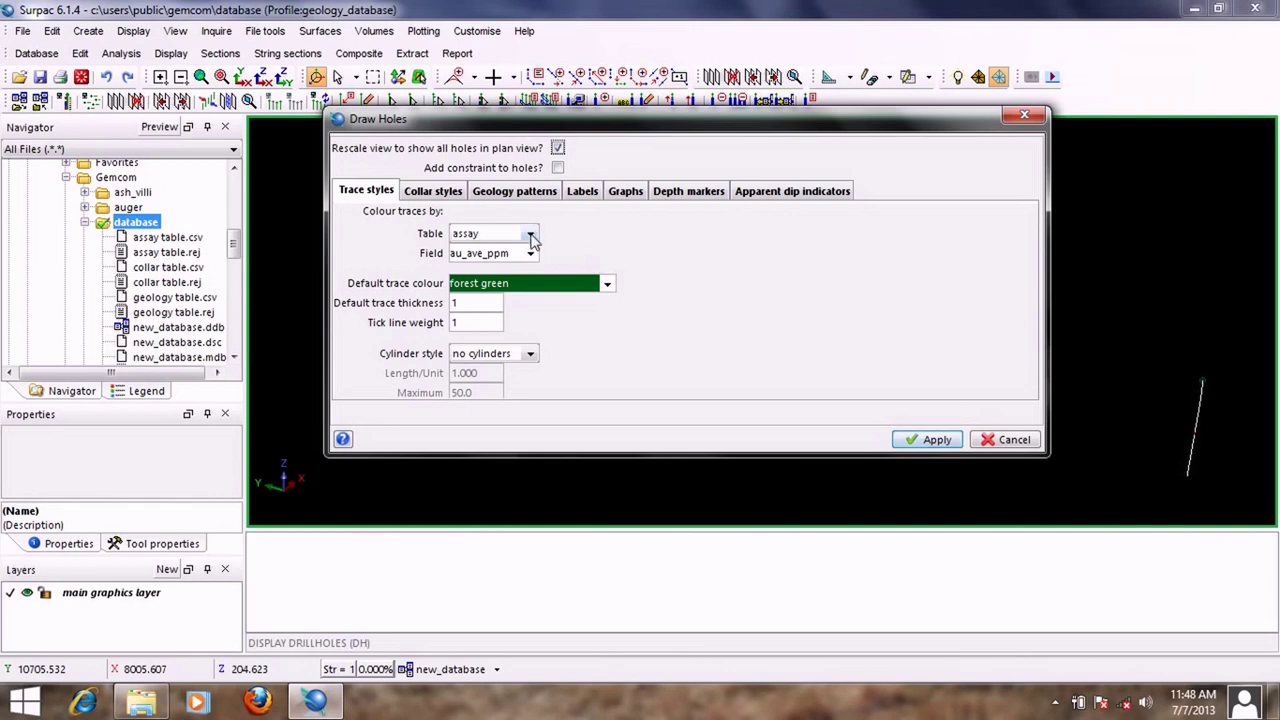
Step: Redraw the drillholes with traces coloured by the geology table's lithology field and view them in 3D
left_click(531, 236)
left_click(495, 300)
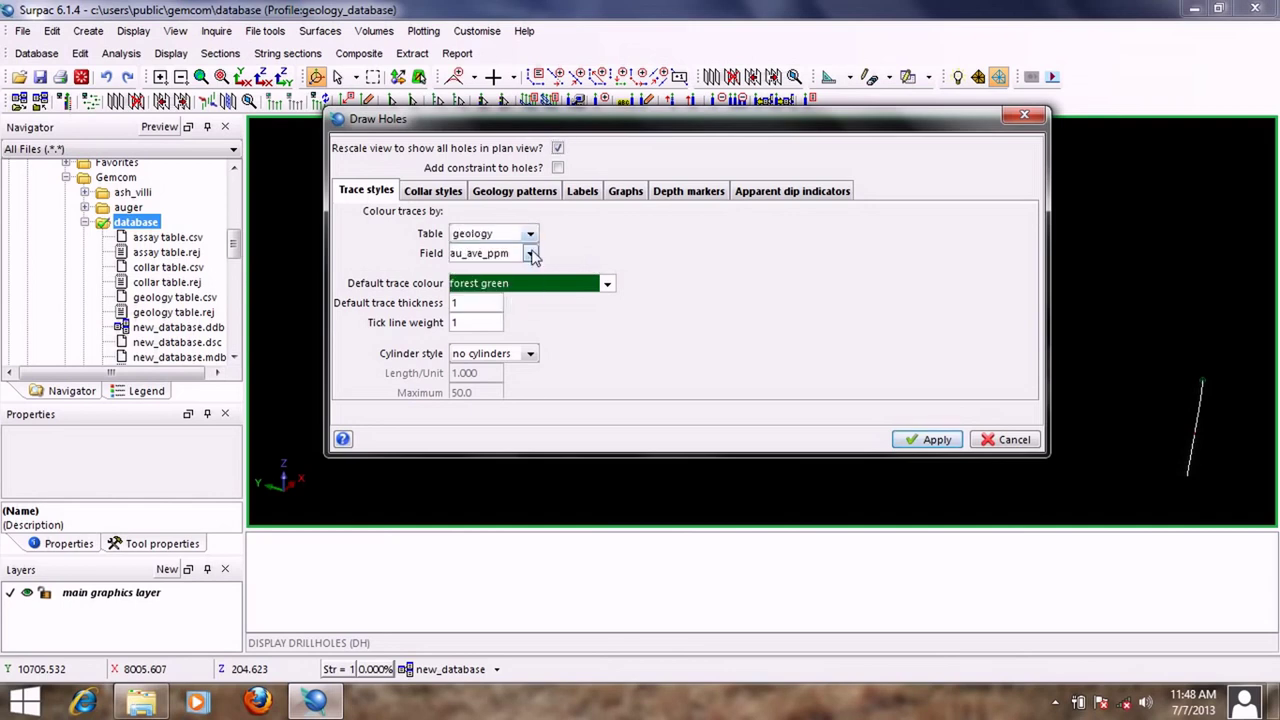
left_click(531, 254)
left_click(501, 320)
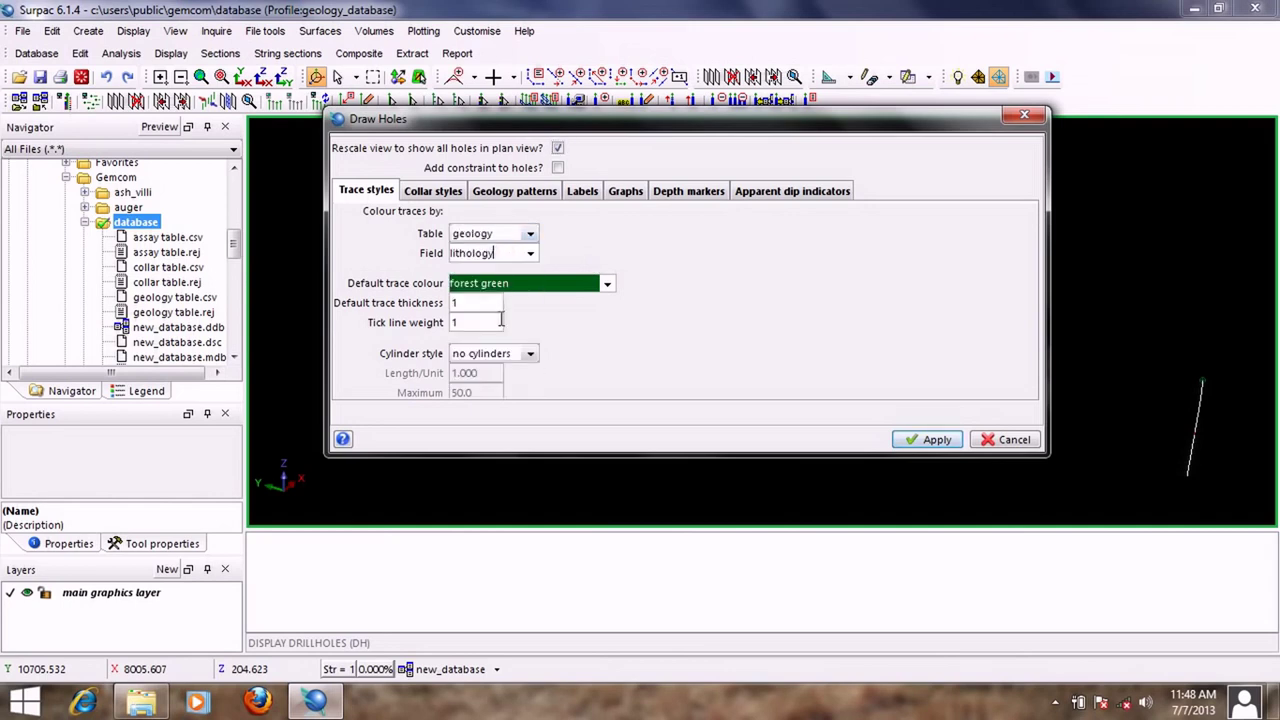
left_click(928, 440)
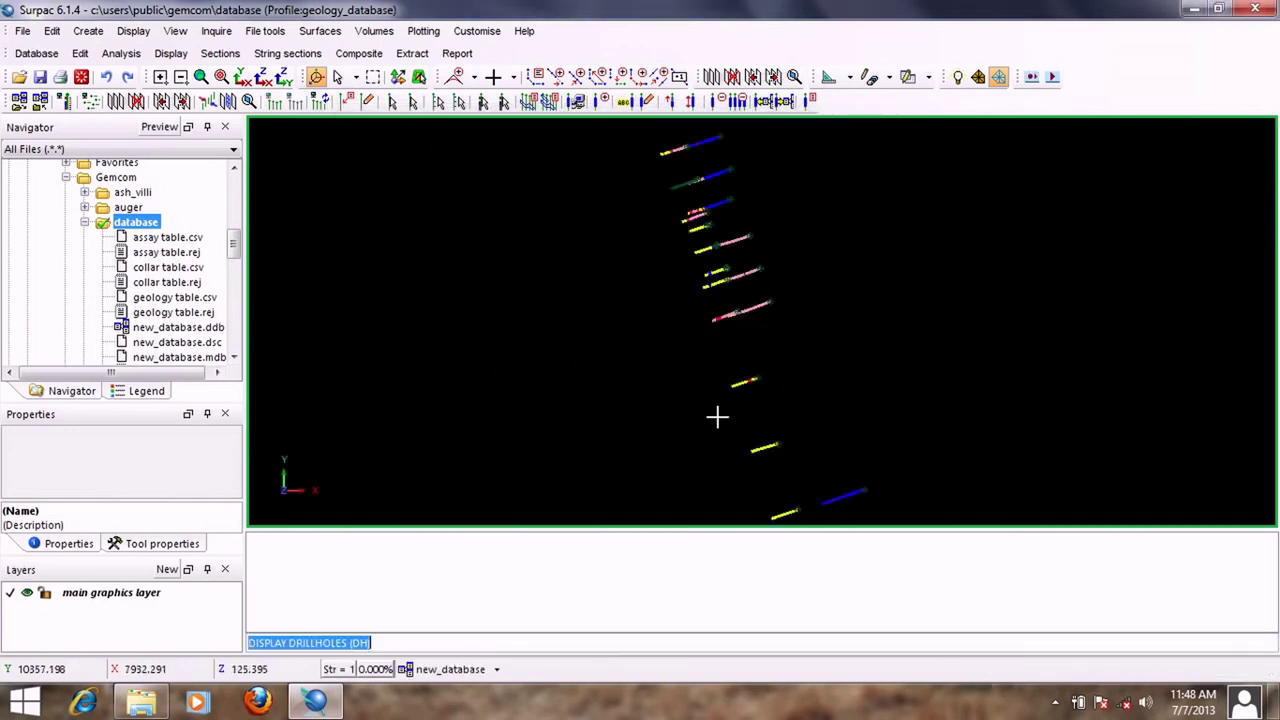
mouse_move(717, 417)
left_mouse_down()
mouse_move(771, 380)
mouse_move(726, 297)
mouse_move(677, 266)
mouse_move(771, 260)
mouse_move(659, 260)
mouse_move(674, 291)
mouse_move(691, 271)
mouse_move(740, 260)
mouse_move(589, 316)
mouse_move(571, 349)
mouse_move(549, 349)
mouse_move(580, 354)
mouse_move(566, 357)
left_mouse_up()
Step: Redraw the drillholes with traces coloured by the geology table's redox field and inspect them from several angles
key("d")
key("h")
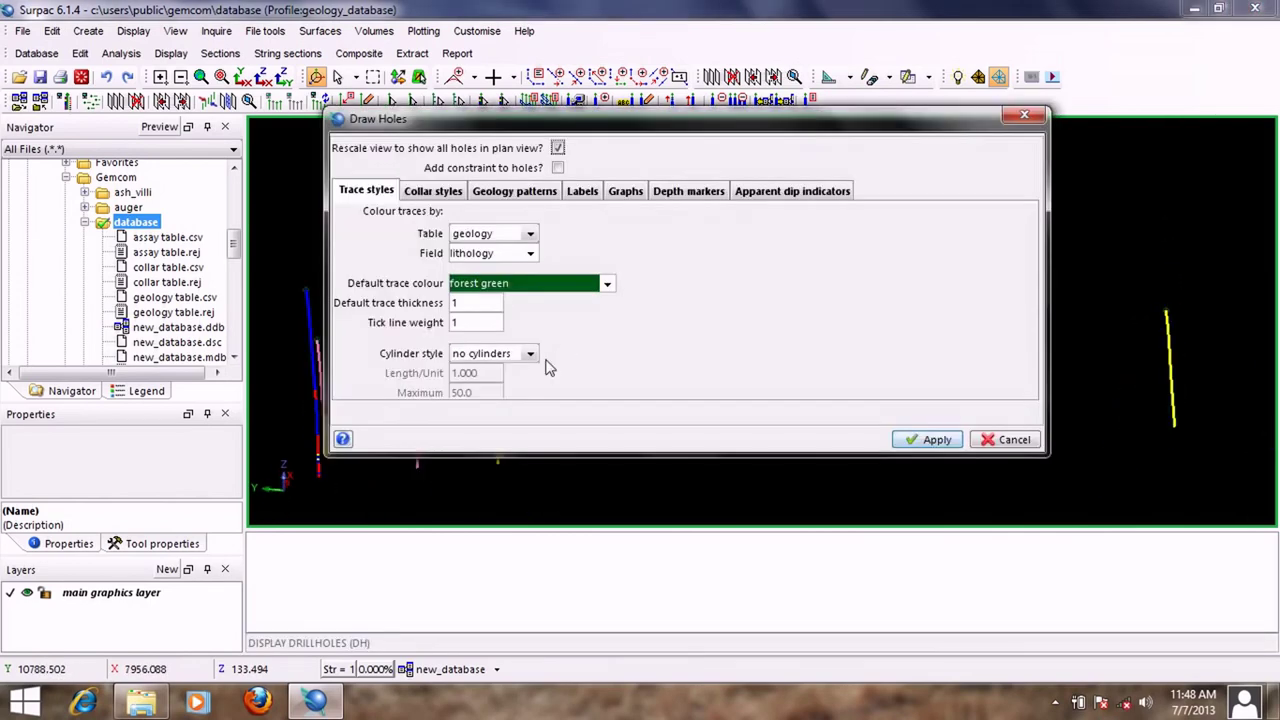
left_click(530, 254)
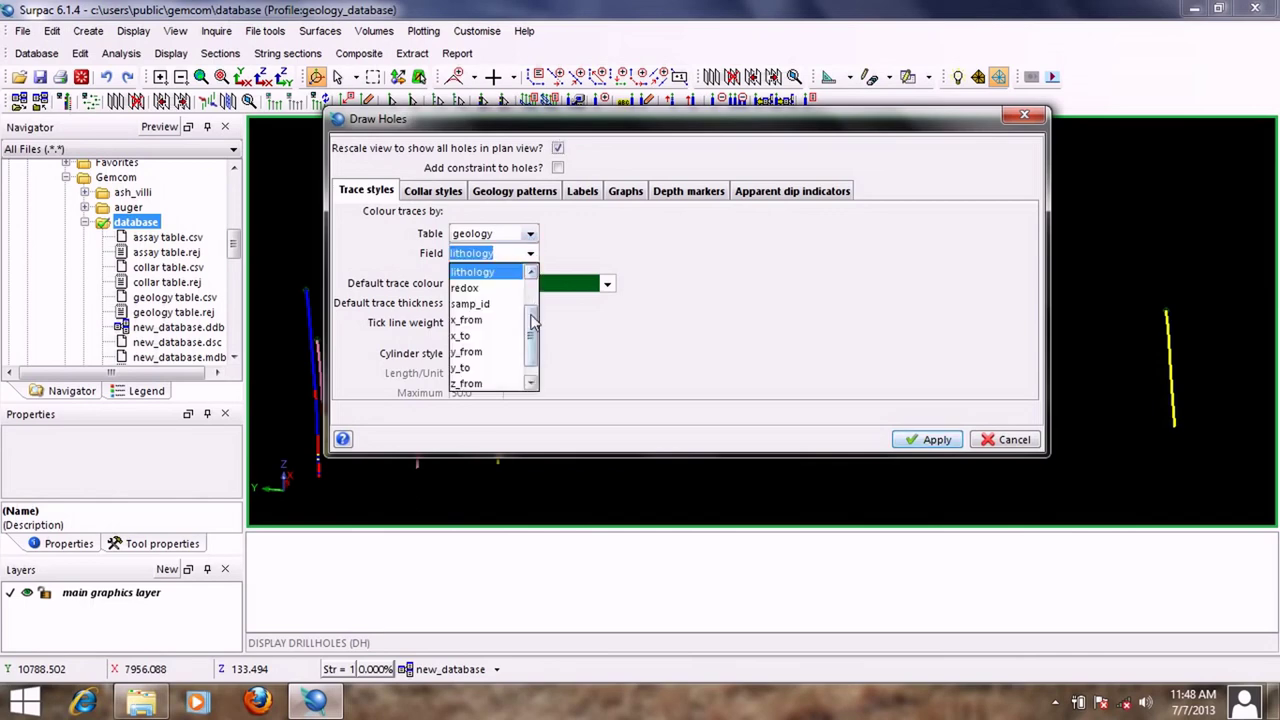
scroll(533, 322, "up", 2)
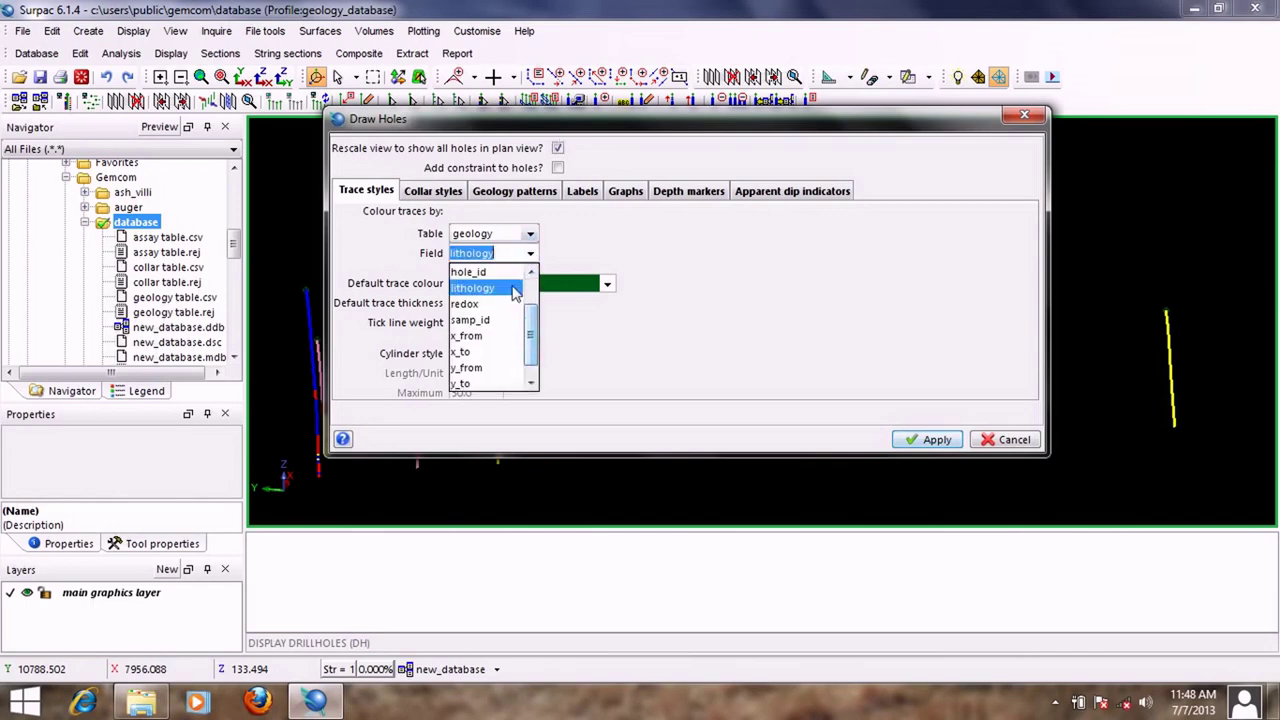
left_click(468, 318)
left_click(929, 439)
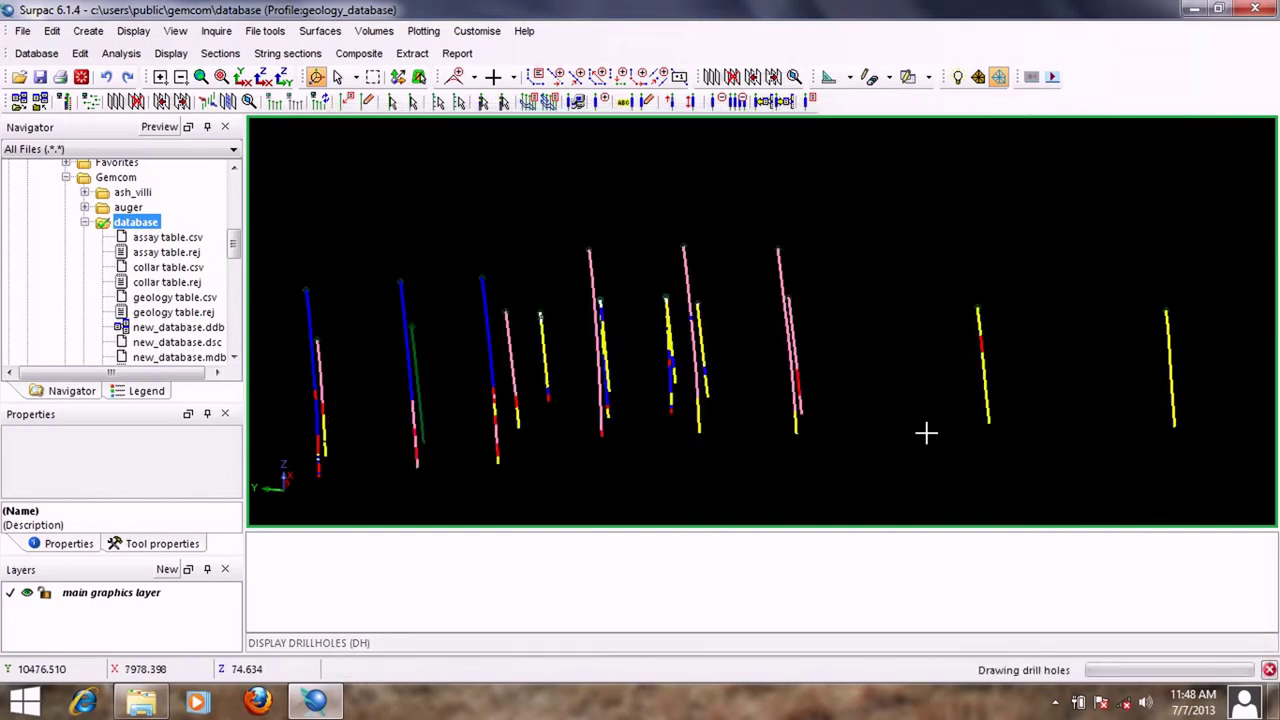
left_click_drag(818, 372, 763, 328)
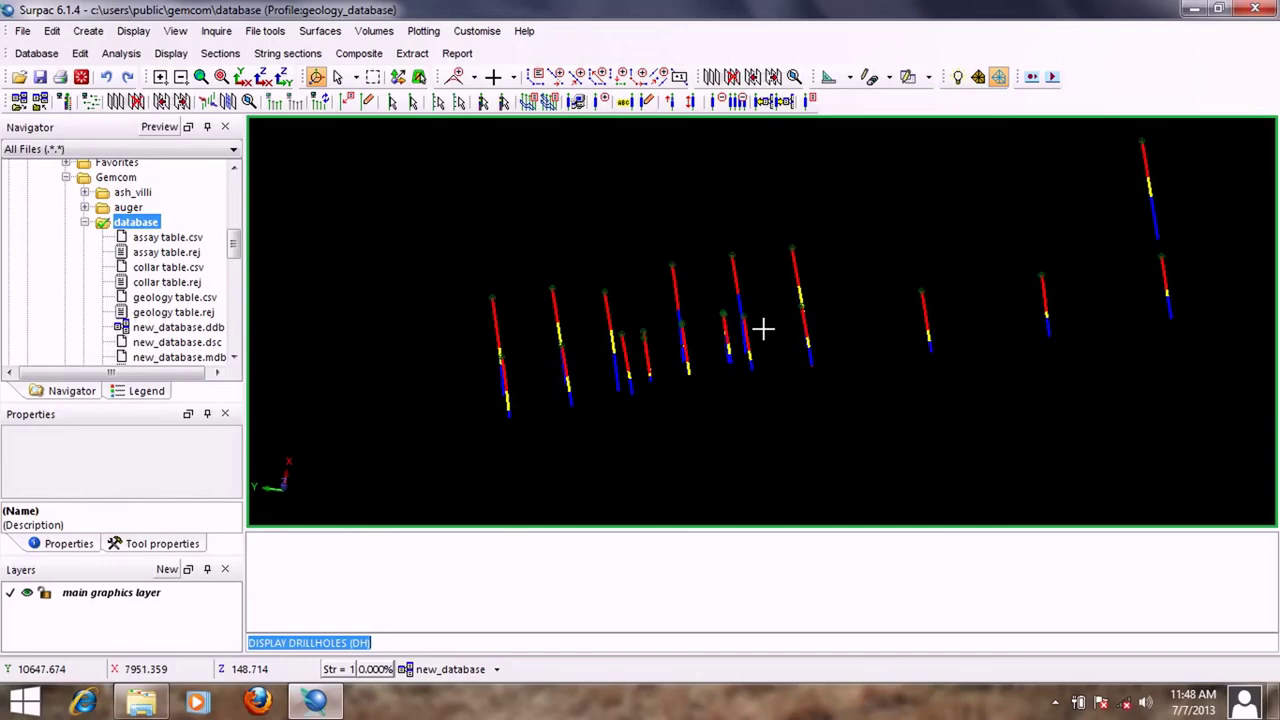
mouse_move(763, 328)
left_mouse_down()
mouse_move(729, 303)
mouse_move(760, 291)
mouse_move(750, 310)
mouse_move(818, 347)
mouse_move(780, 320)
mouse_move(754, 323)
mouse_move(775, 346)
left_mouse_up()
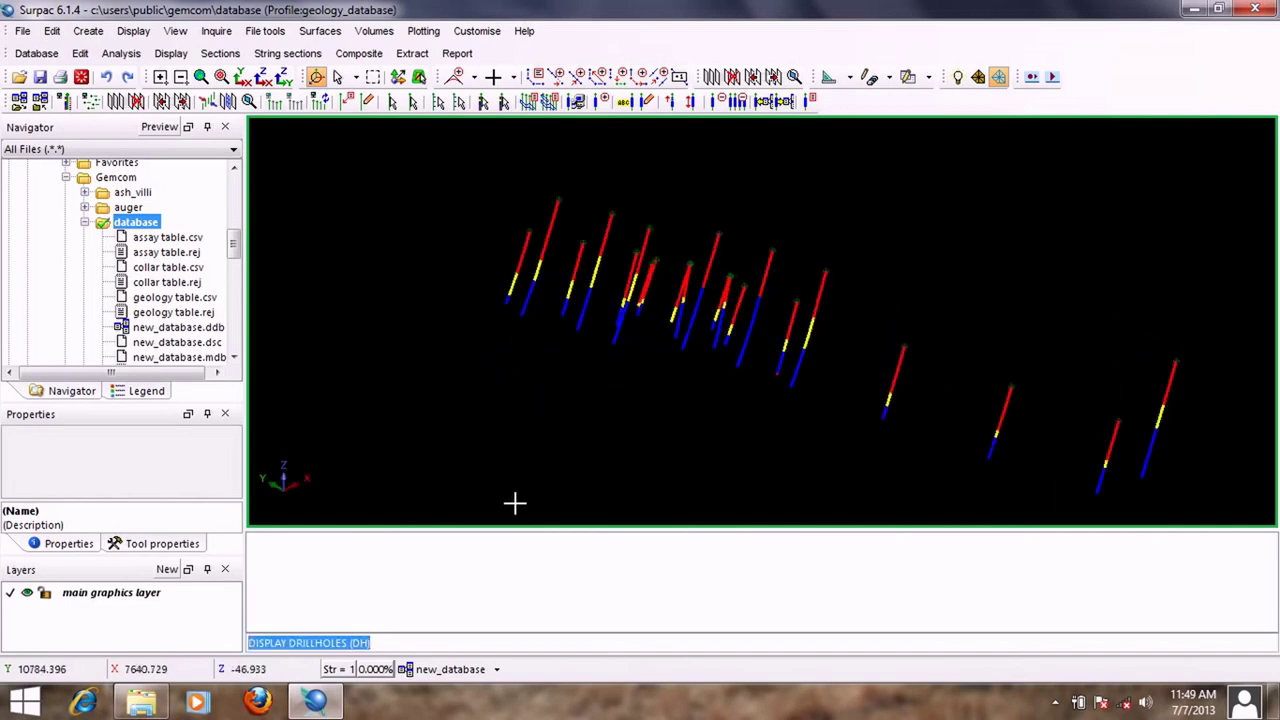
Step: Redraw the drillholes with traces coloured by the assay table's au_ave_ppm field and the cylinder style set to variable width
left_click(472, 680)
left_click(477, 548)
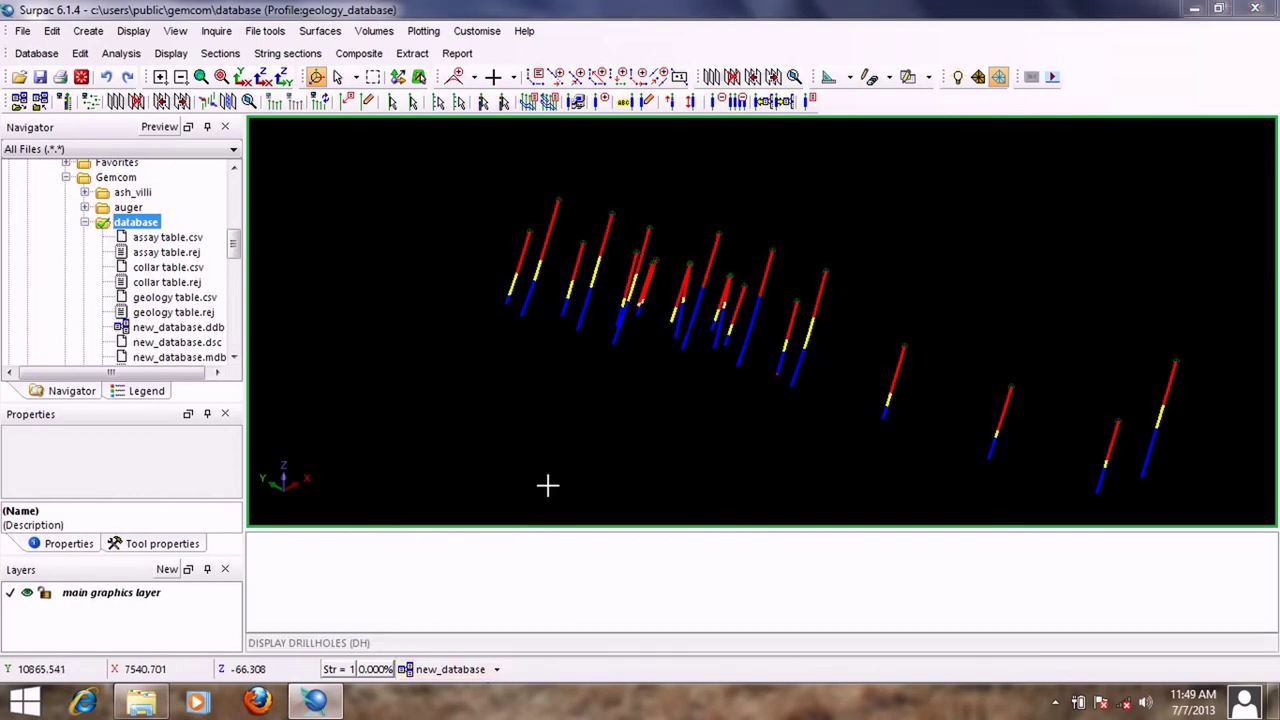
left_click(530, 233)
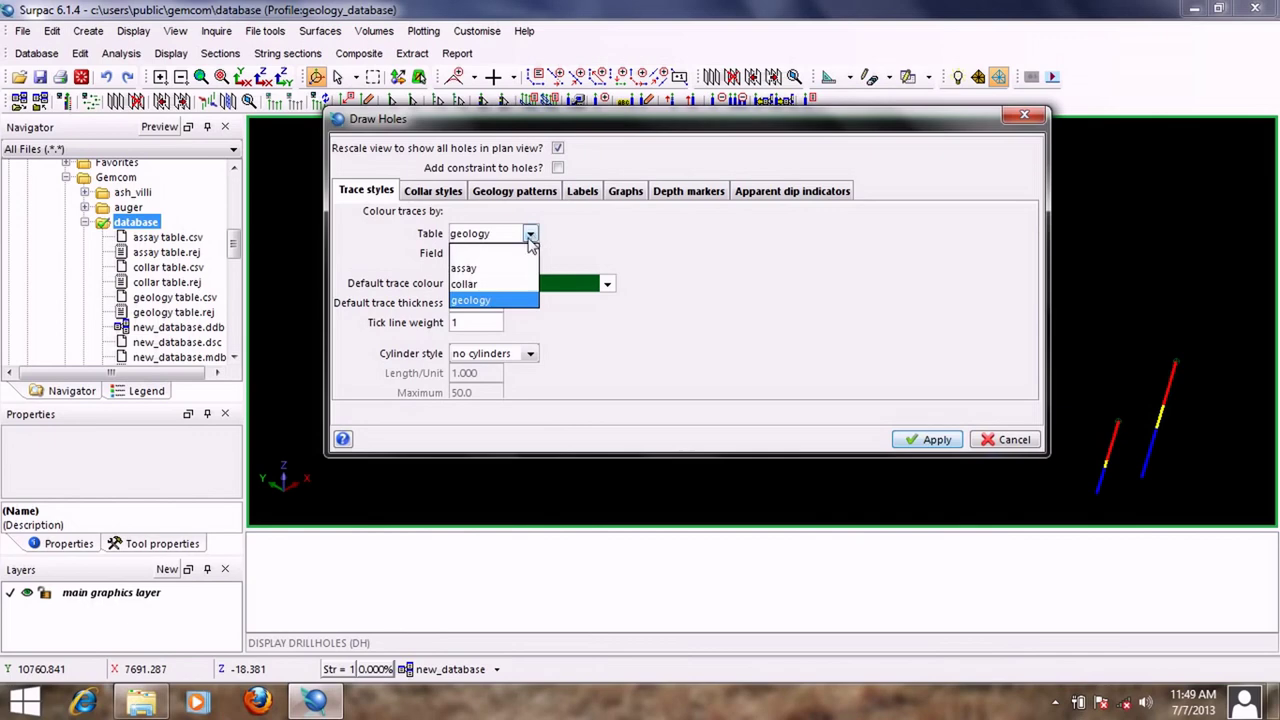
left_click(502, 270)
left_click(530, 253)
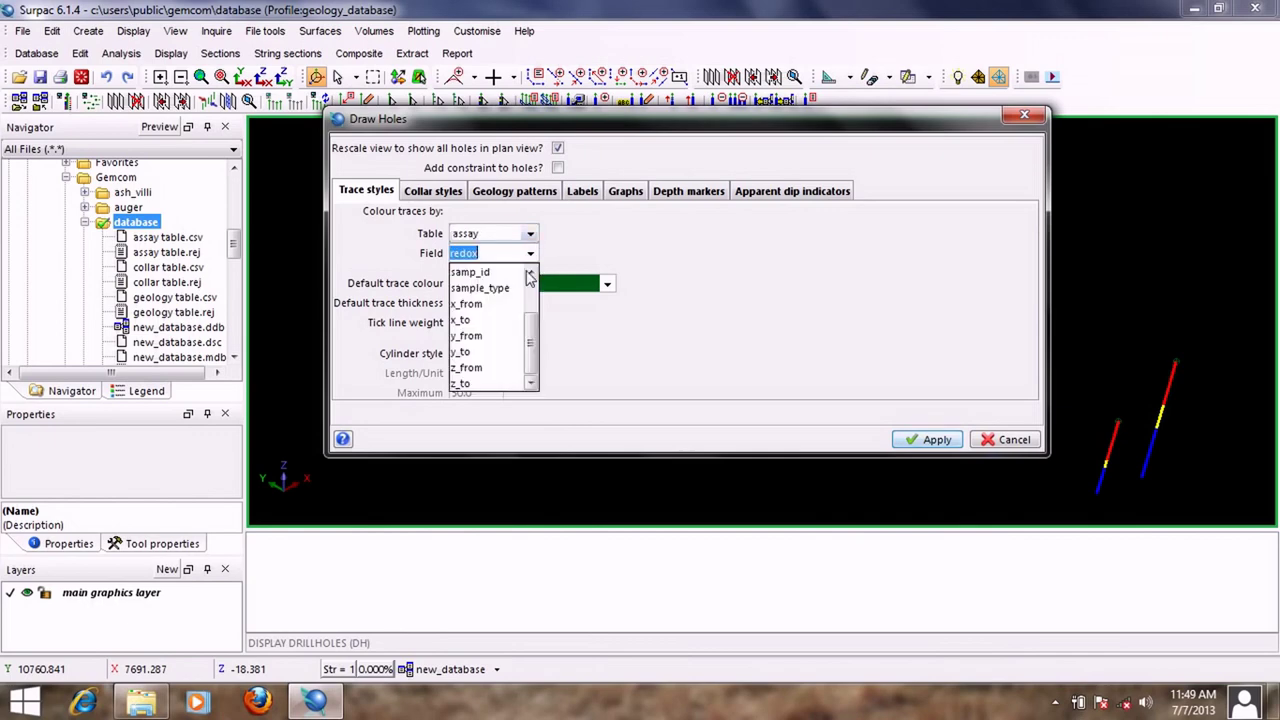
scroll(510, 310, "up", 2)
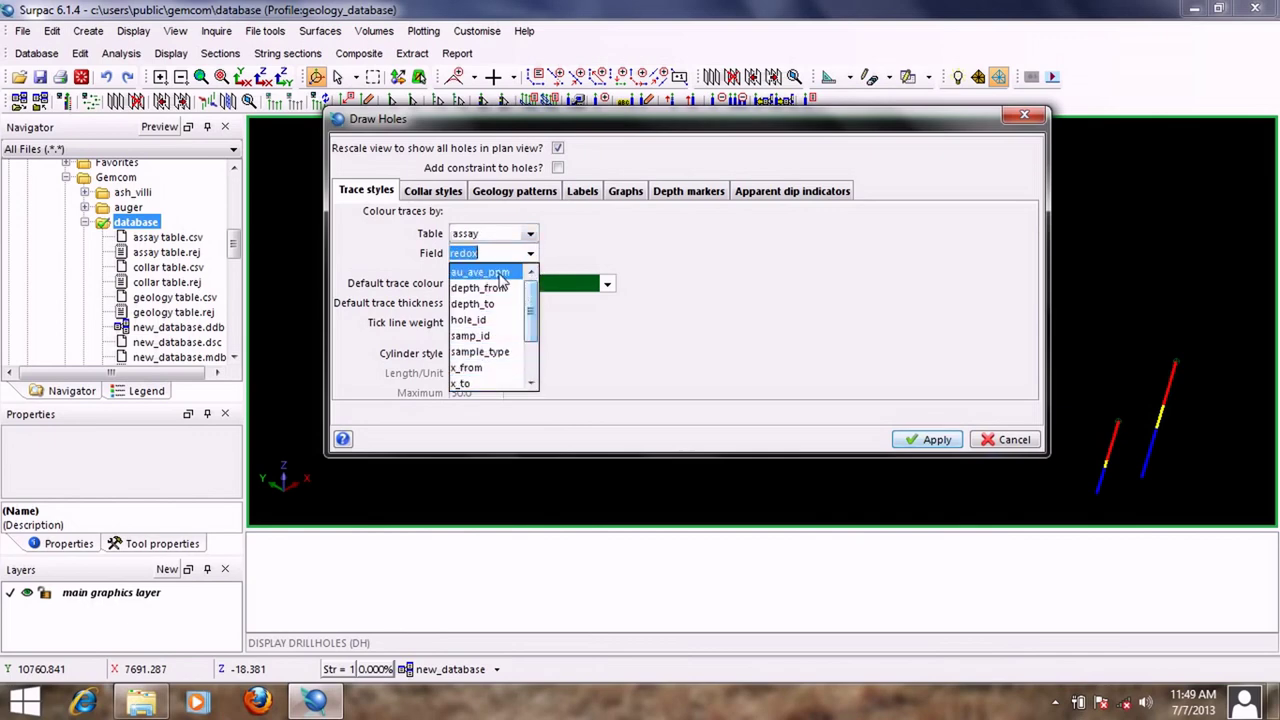
left_click(502, 283)
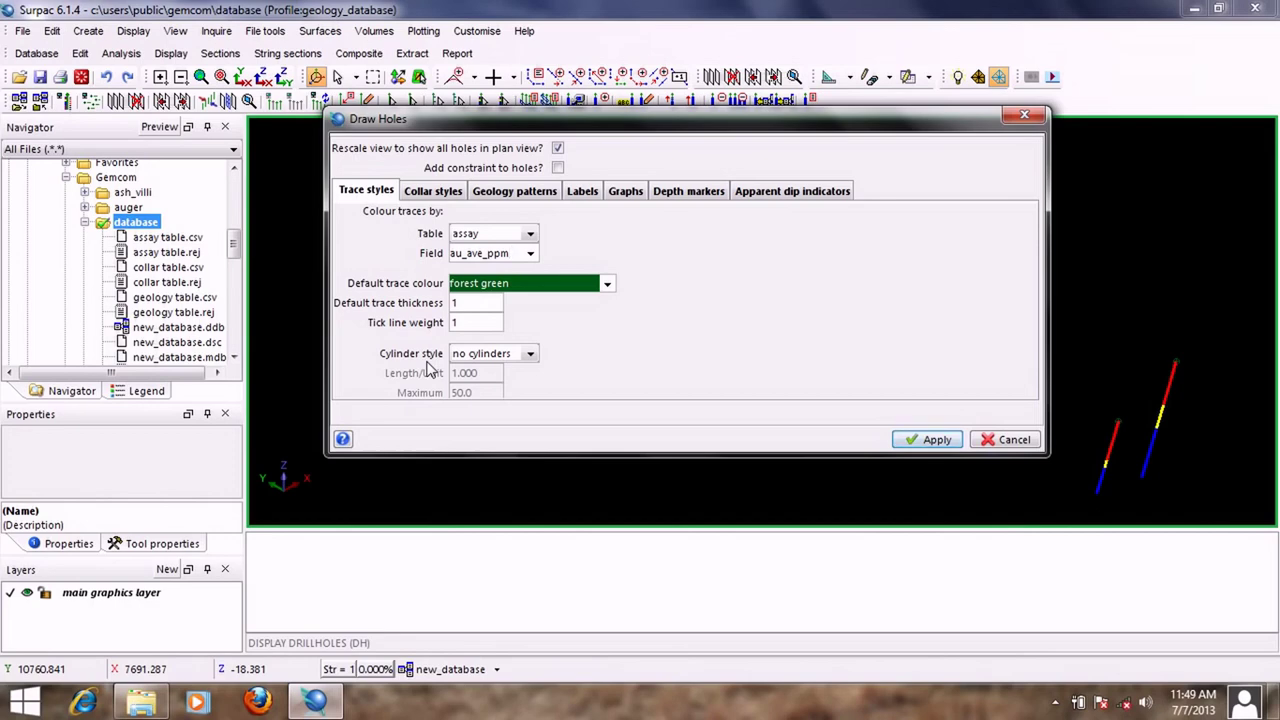
left_click(530, 353)
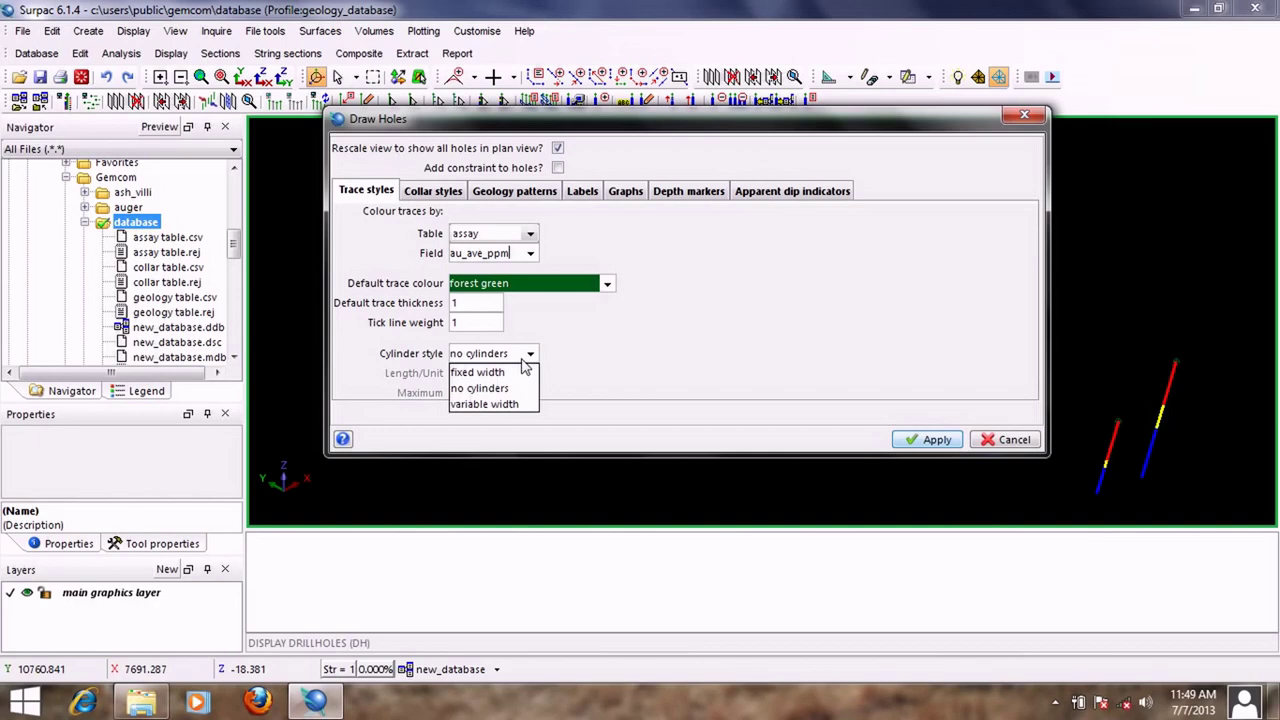
left_click(494, 405)
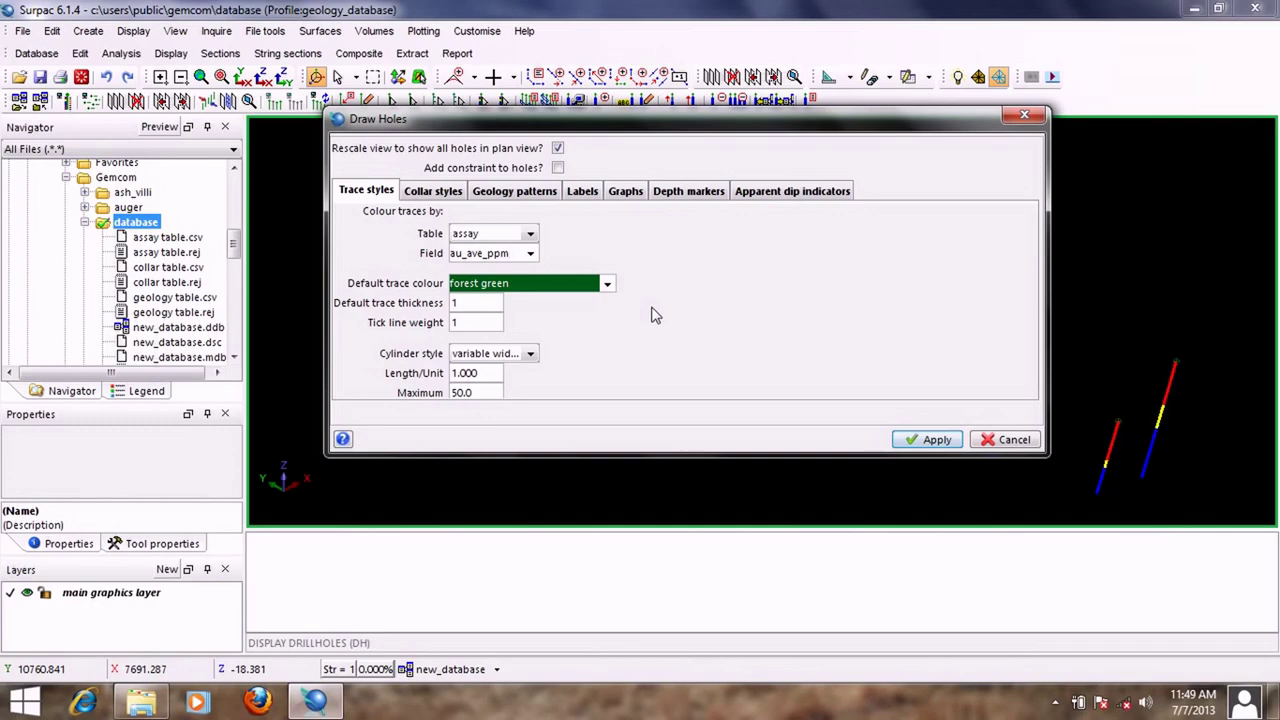
left_click(926, 440)
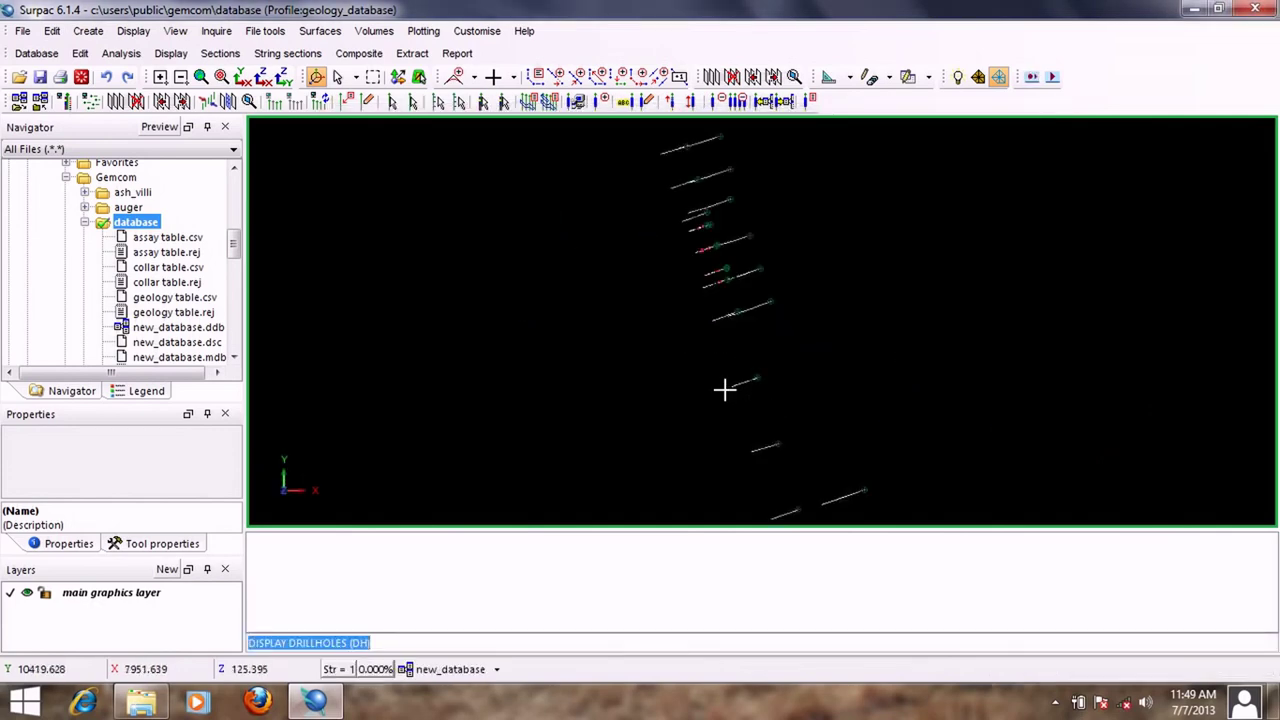
Step: Examine the variable-width gold-grade cylinders along the drillholes in 3D, both close up and across neighbouring holes
left_click_drag(724, 389, 724, 280)
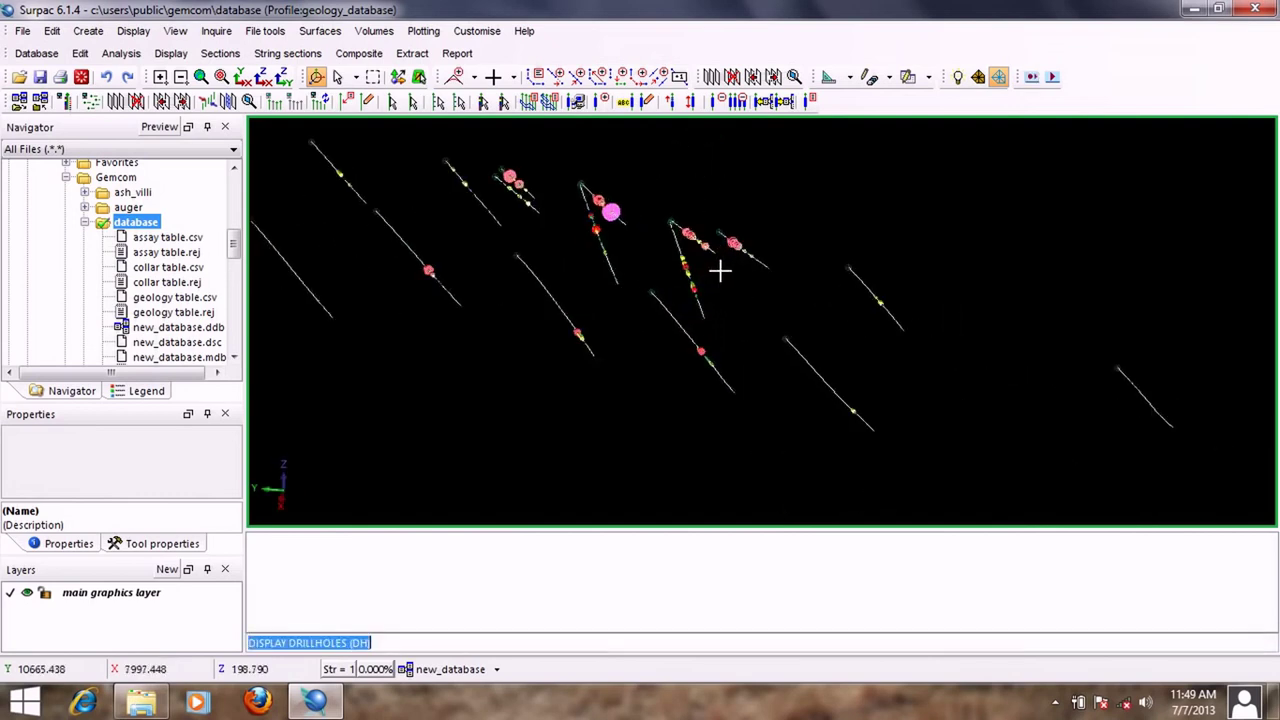
left_click_drag(714, 269, 652, 320)
scroll(652, 320, "up", 3)
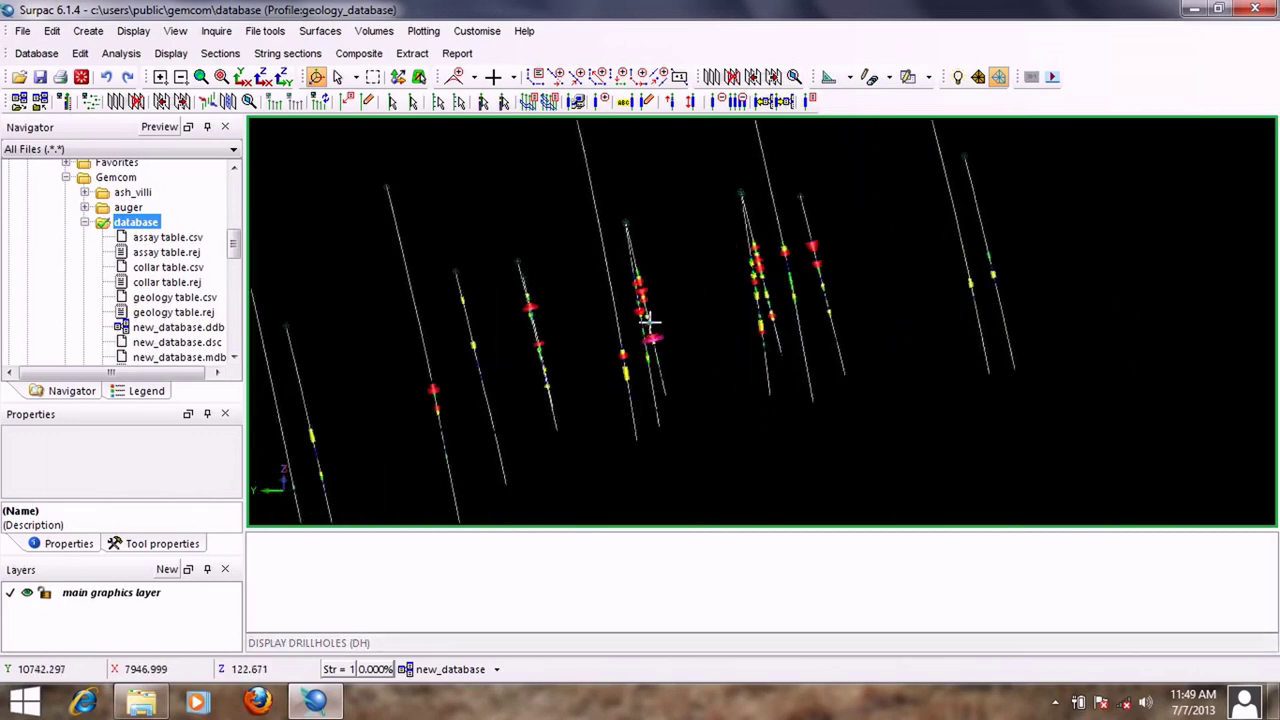
scroll(648, 344, "up", 2)
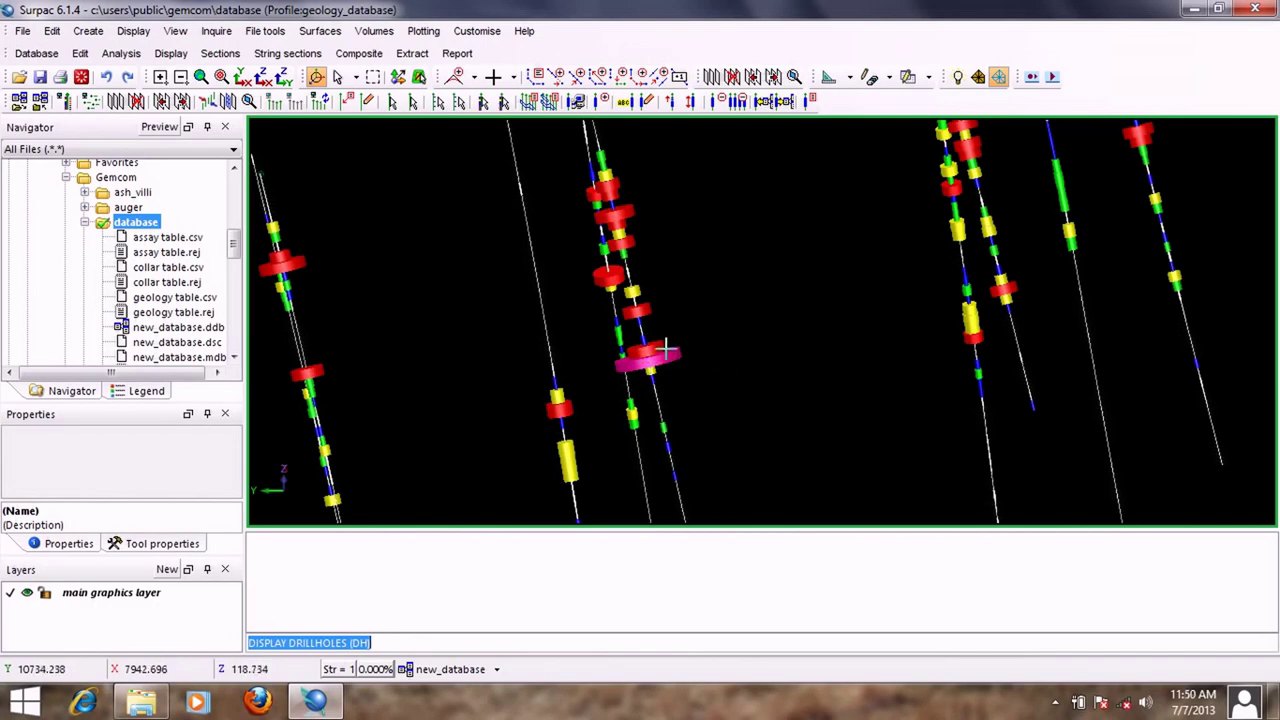
scroll(676, 356, "up", 3)
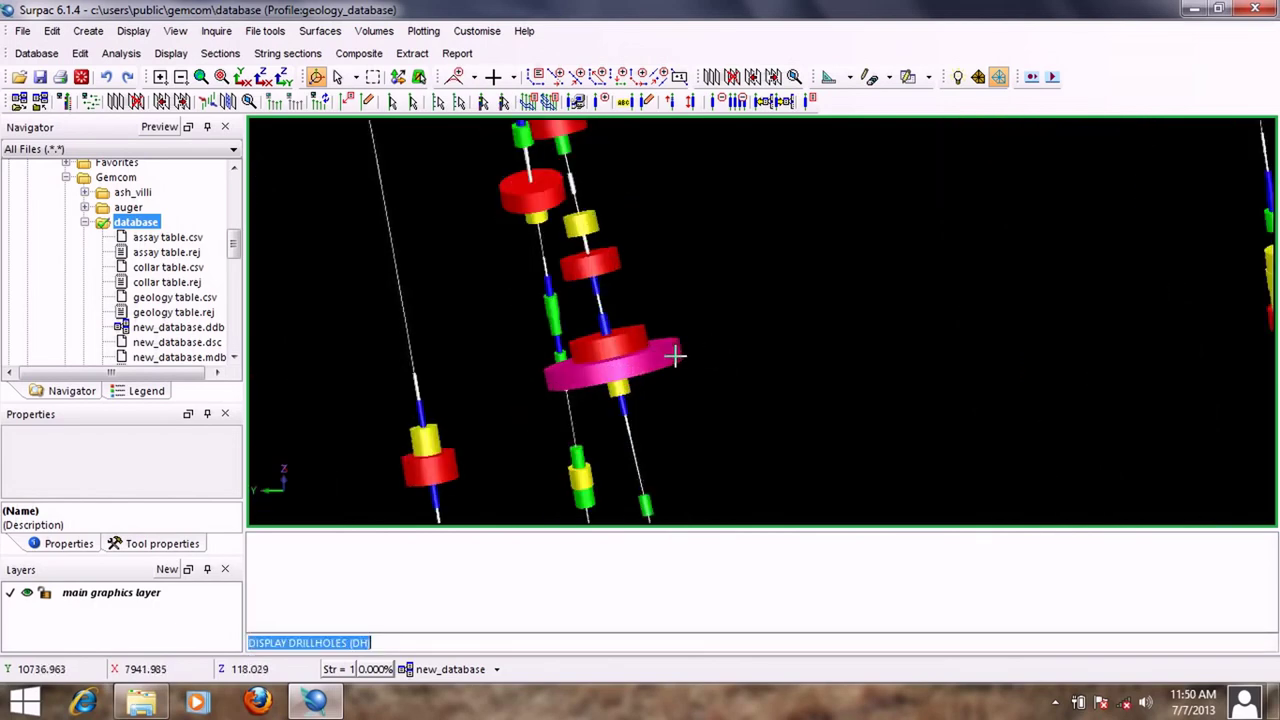
scroll(676, 357, "down", 2)
scroll(676, 356, "down", 2)
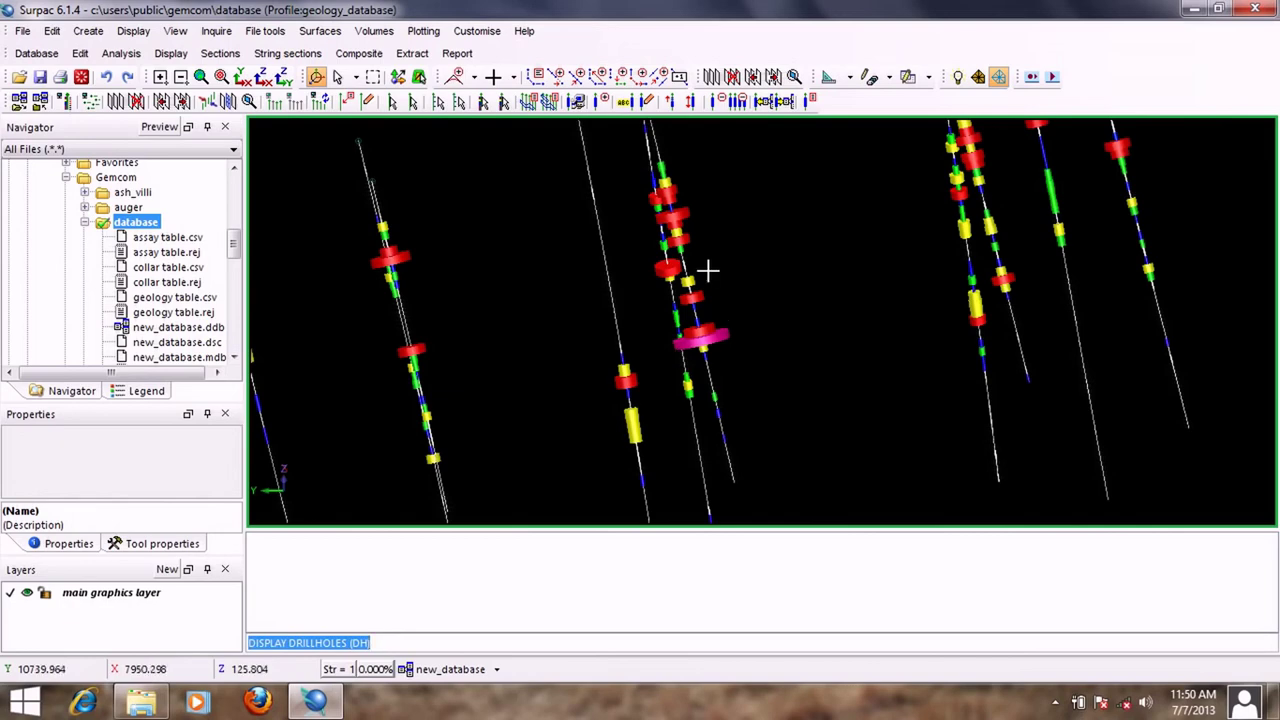
scroll(708, 268, "down", 2)
scroll(866, 260, "up", 2)
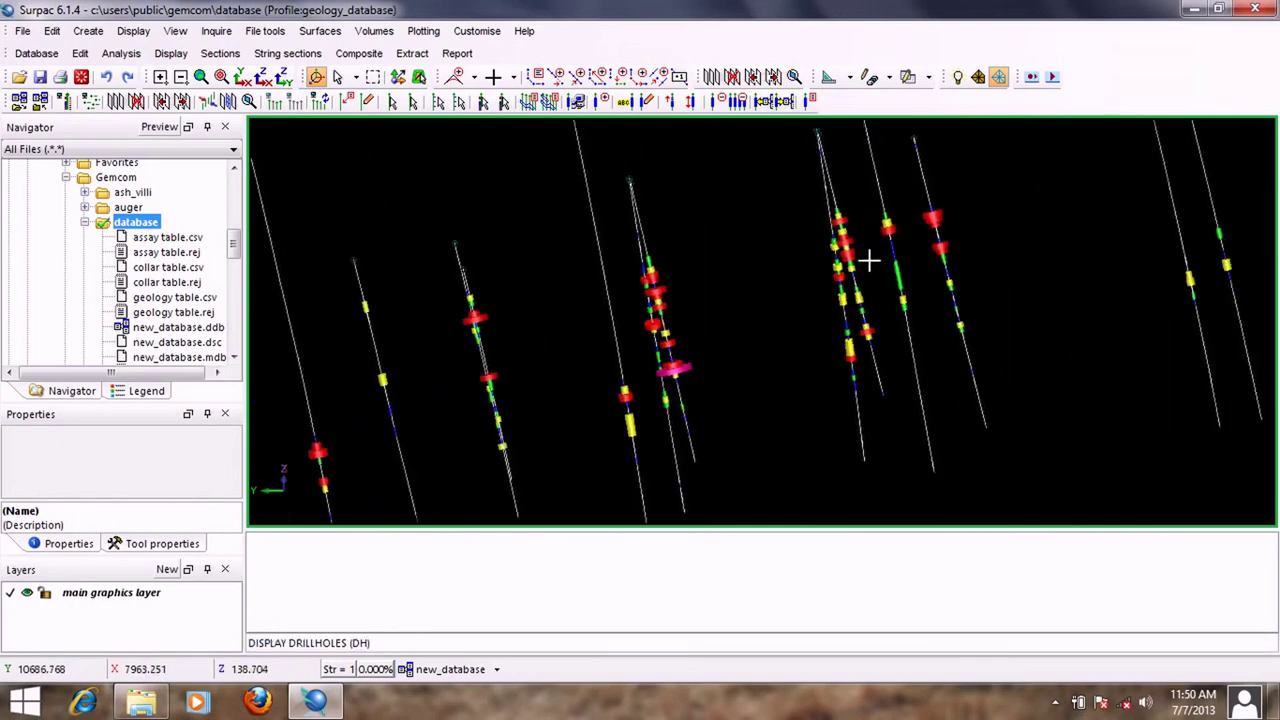
scroll(881, 245, "up", 2)
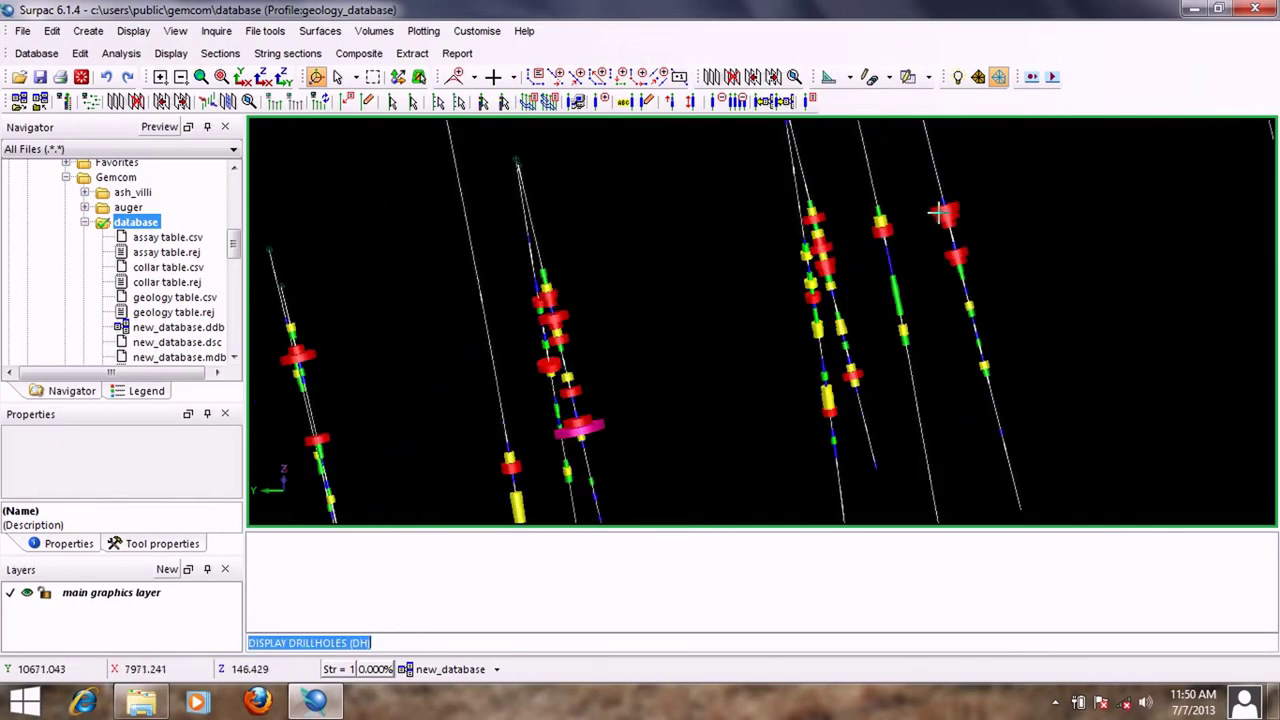
scroll(944, 218, "up", 2)
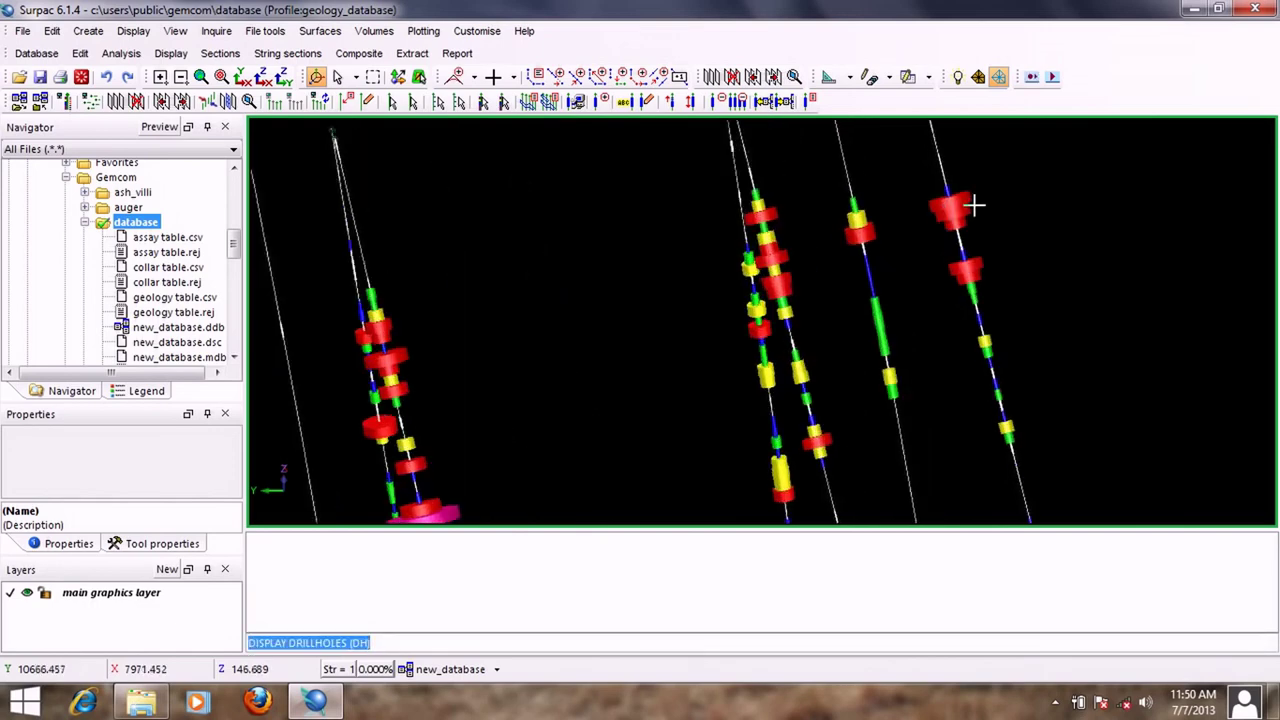
scroll(971, 206, "up", 1)
scroll(966, 217, "down", 2)
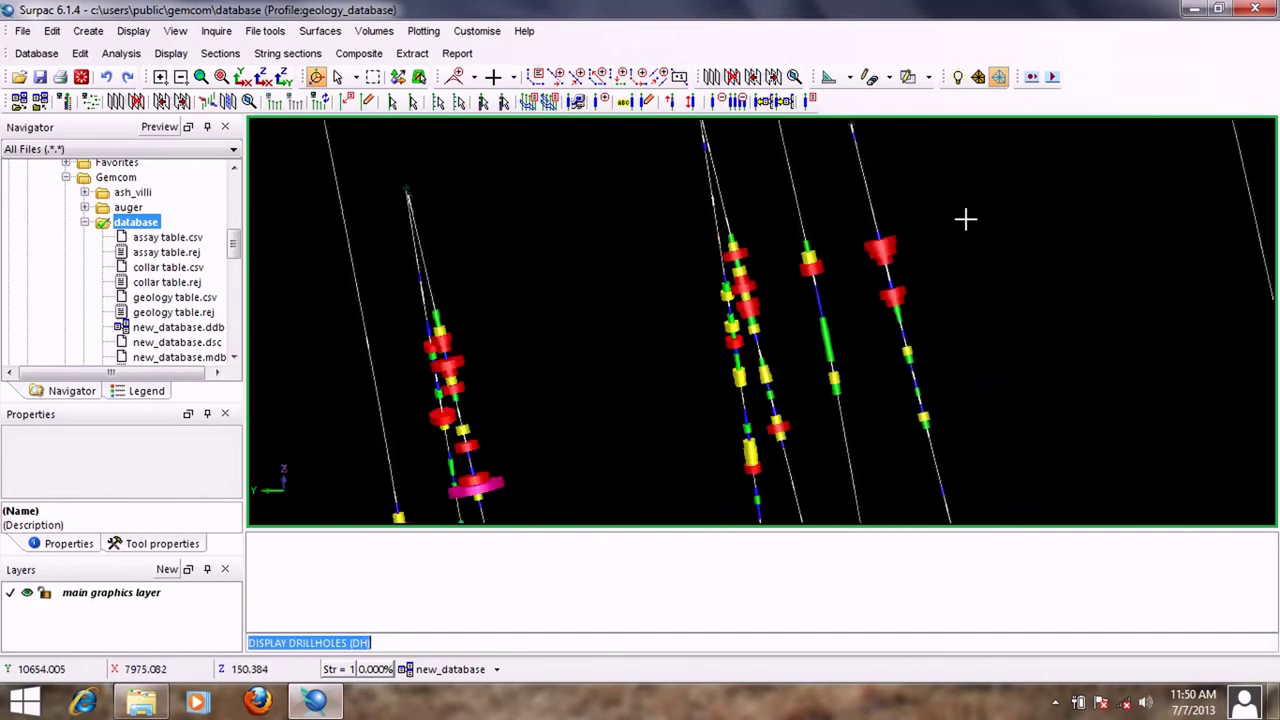
scroll(963, 222, "down", 1)
scroll(955, 232, "down", 1)
scroll(677, 334, "up", 2)
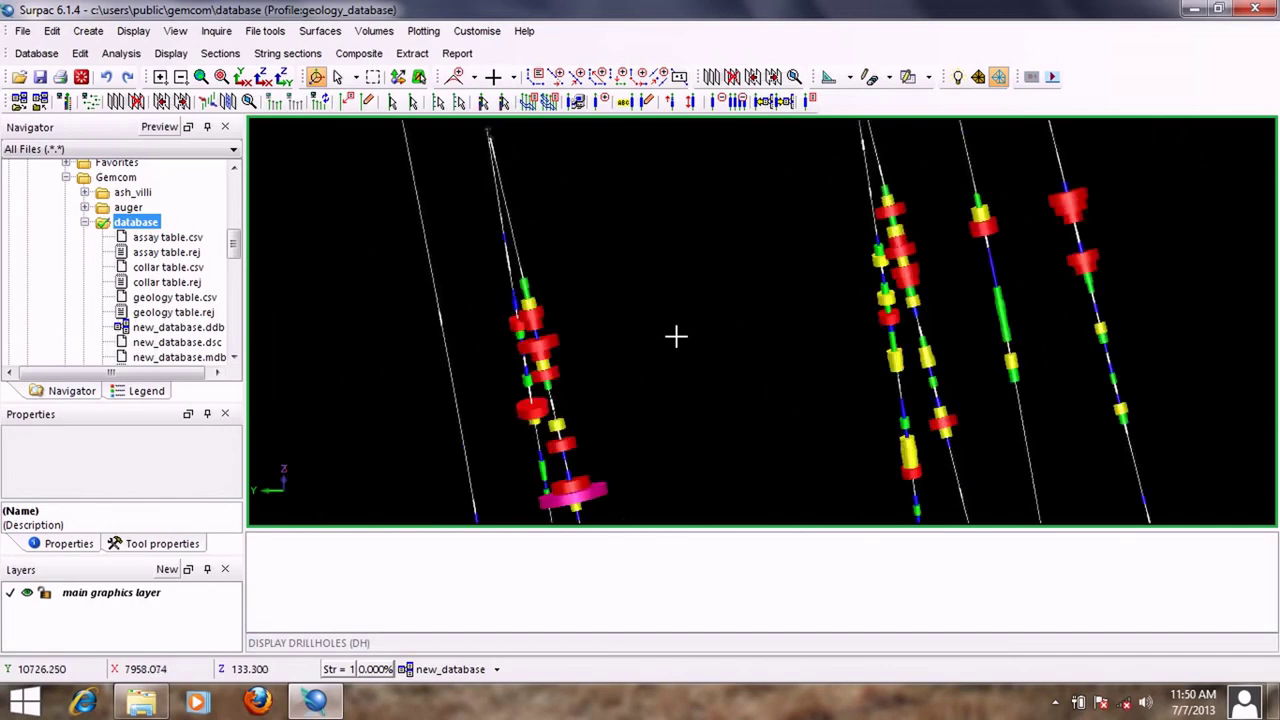
scroll(532, 357, "up", 1)
scroll(525, 350, "down", 1)
scroll(585, 338, "down", 2)
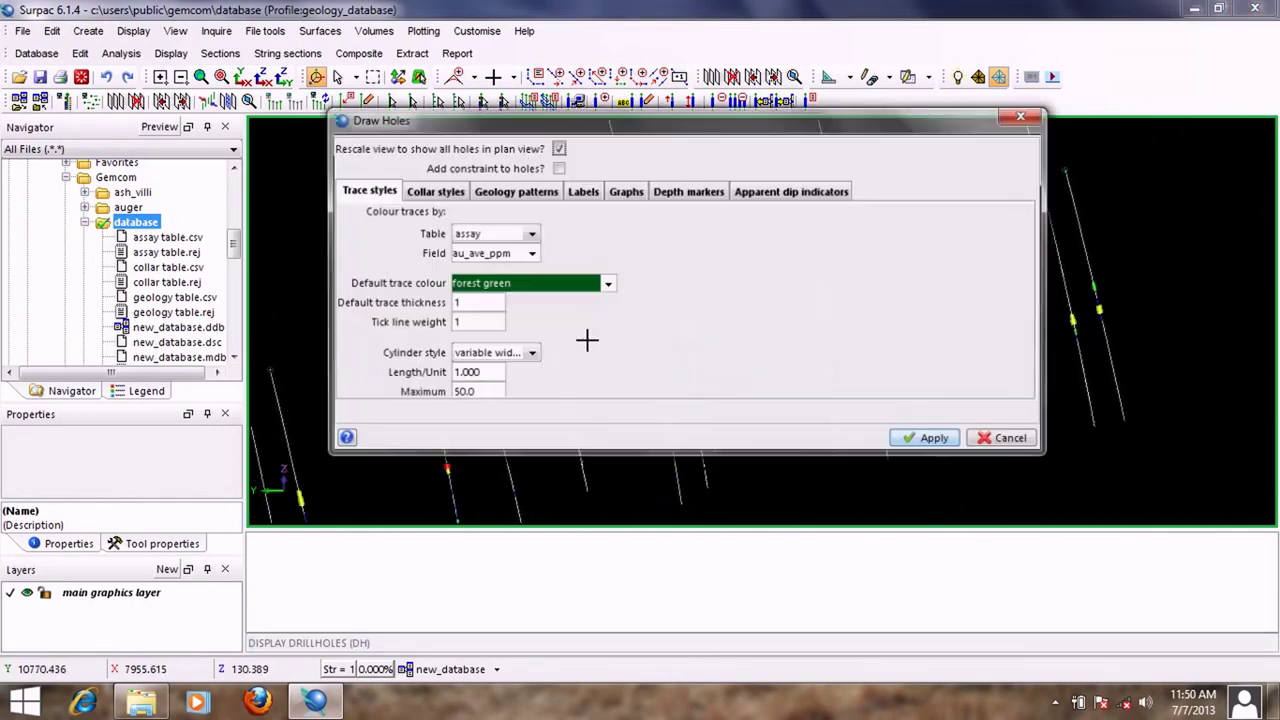
Step: Redraw the drillholes with the cylinder style set to fixed width
left_click(531, 355)
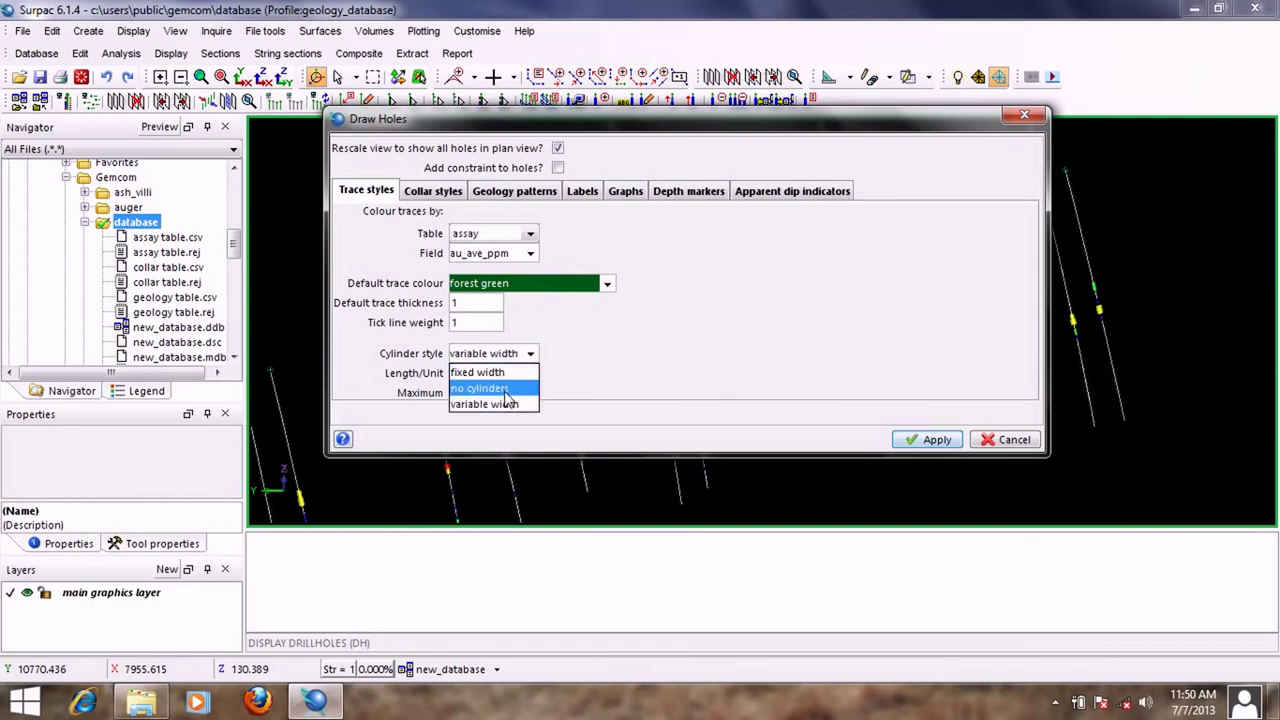
left_click(524, 374)
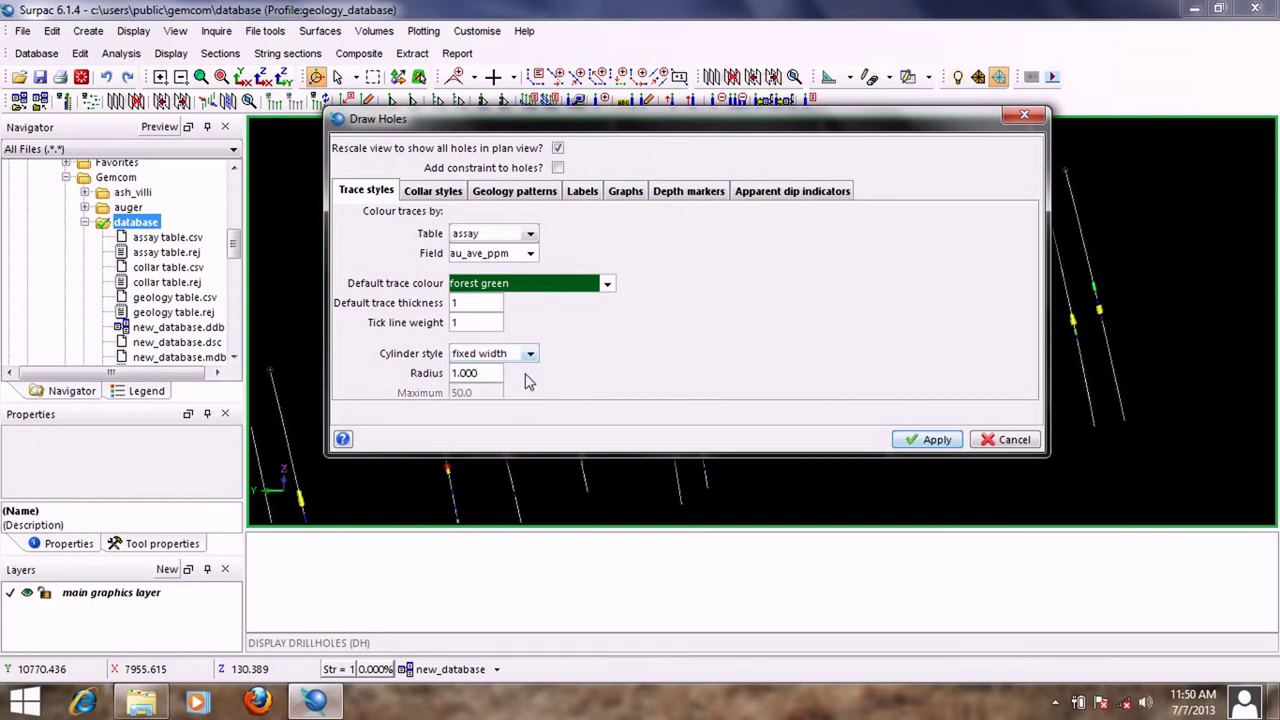
left_click(930, 440)
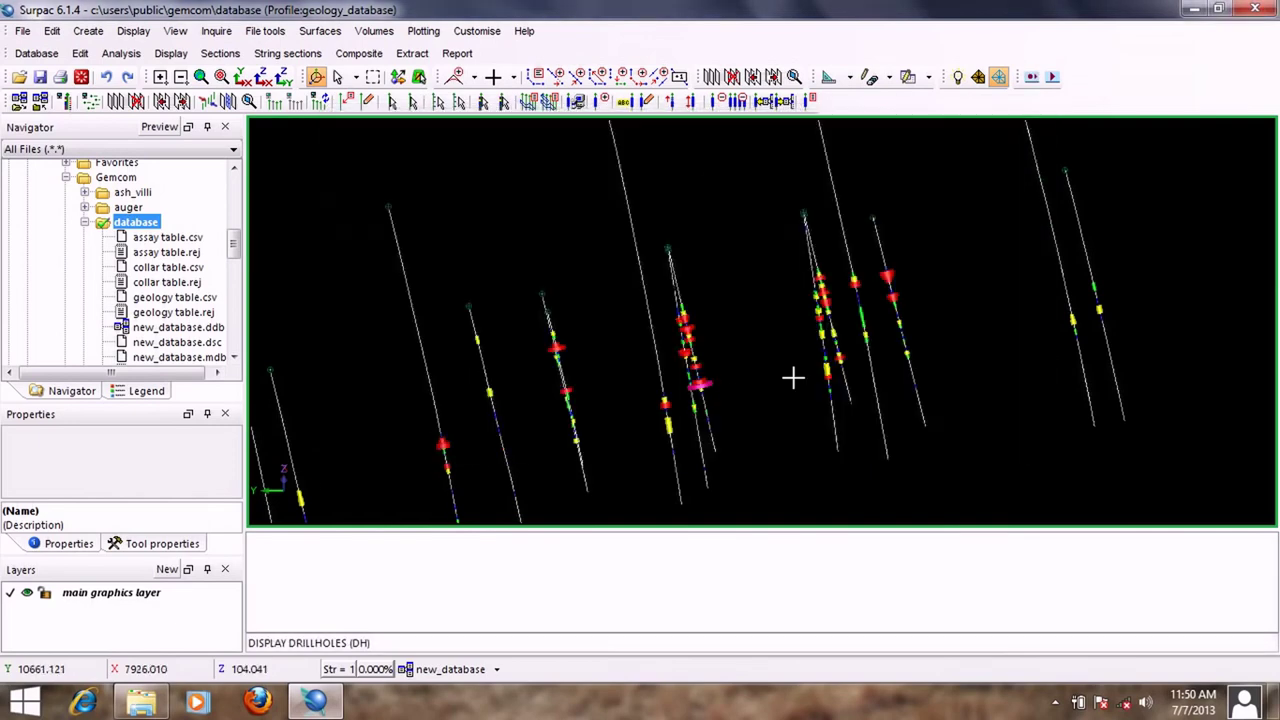
Step: Examine the fixed-width drillhole cylinders in 3D from several angles and zoom levels
scroll(695, 305, "up", 5)
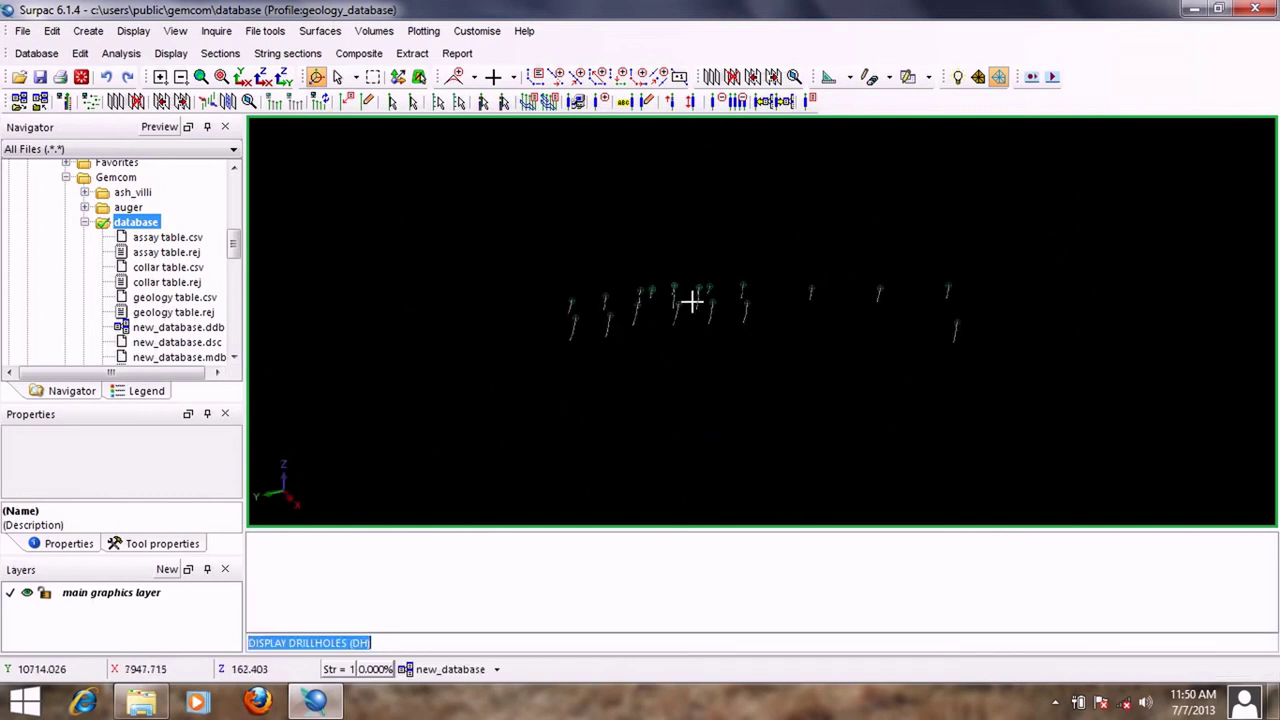
scroll(698, 300, "up", 5)
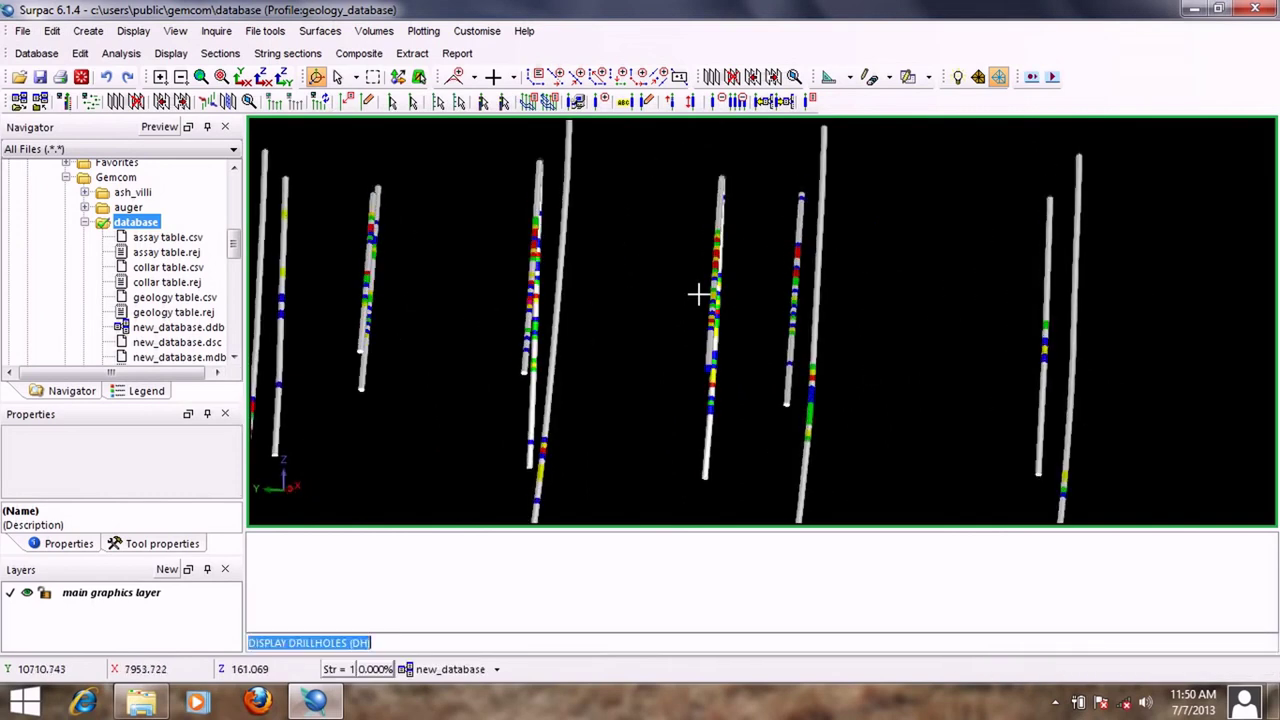
left_click_drag(525, 284, 575, 283)
scroll(575, 283, "down", 5)
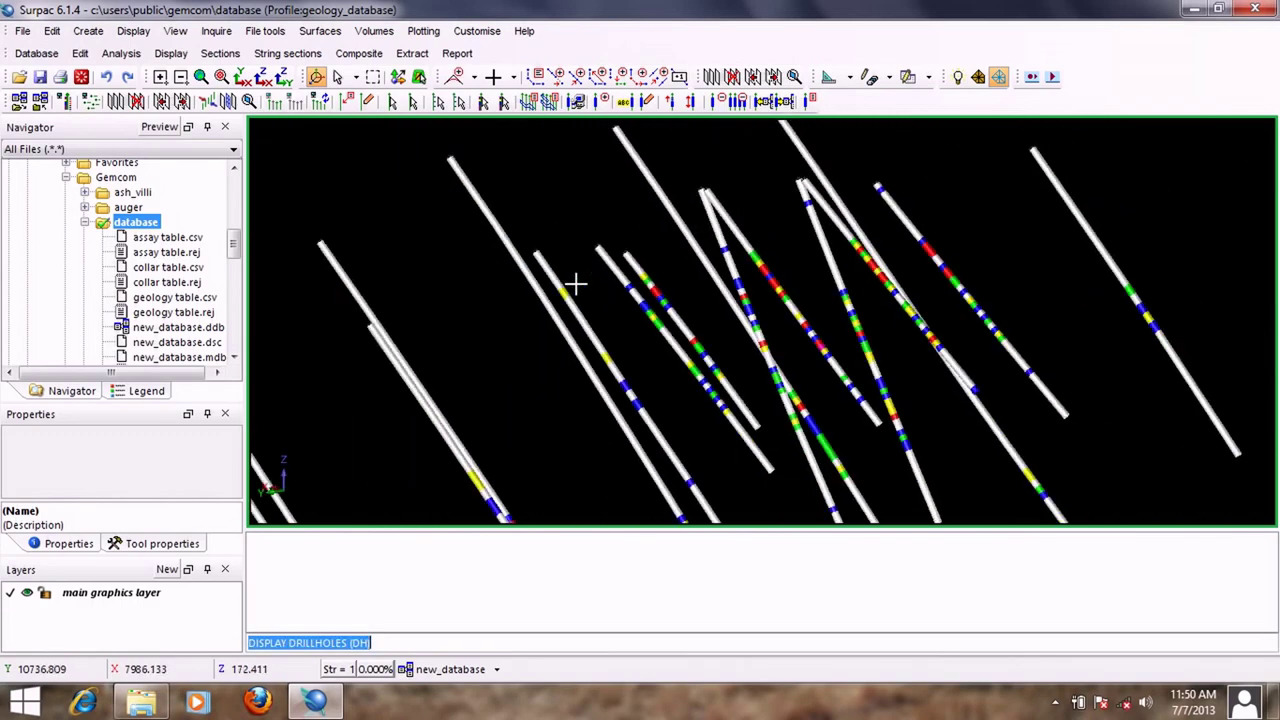
left_click_drag(857, 297, 714, 314)
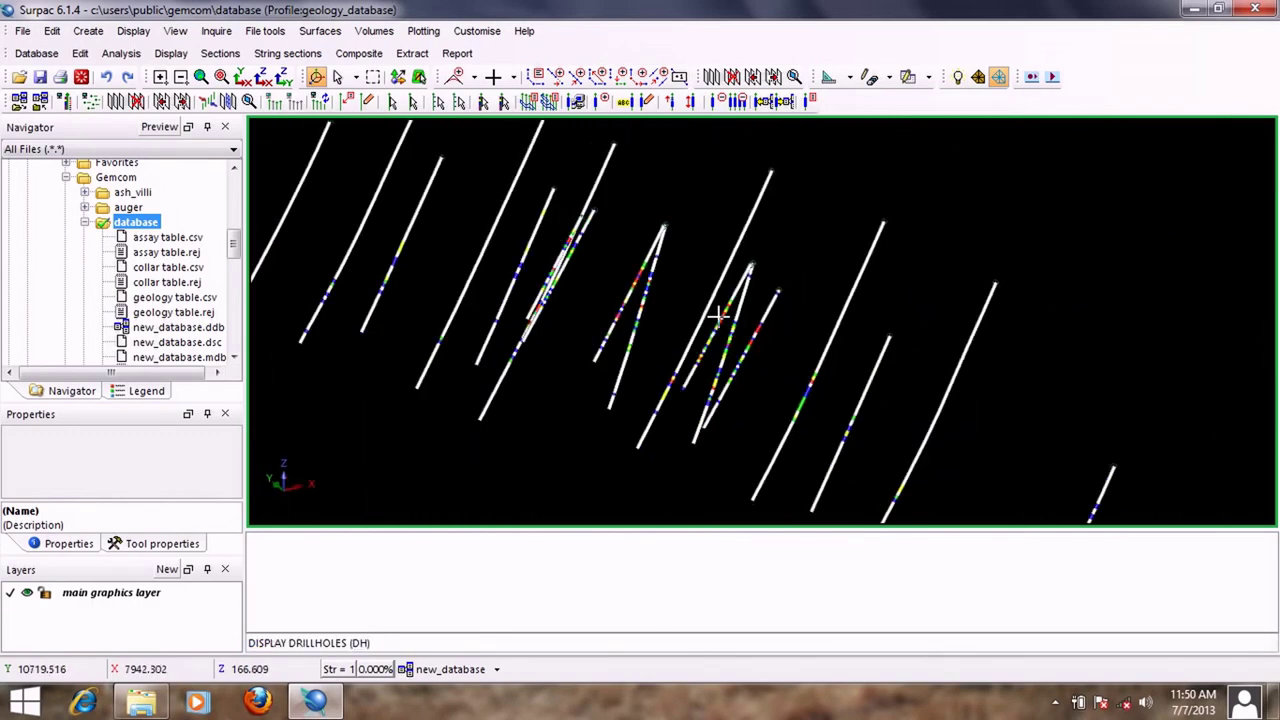
scroll(716, 314, "up", 4)
scroll(718, 317, "down", 2)
scroll(716, 315, "down", 2)
Step: Reopen the drillhole drawing settings and set the trace cylinder style to no cylinders
key("Return")
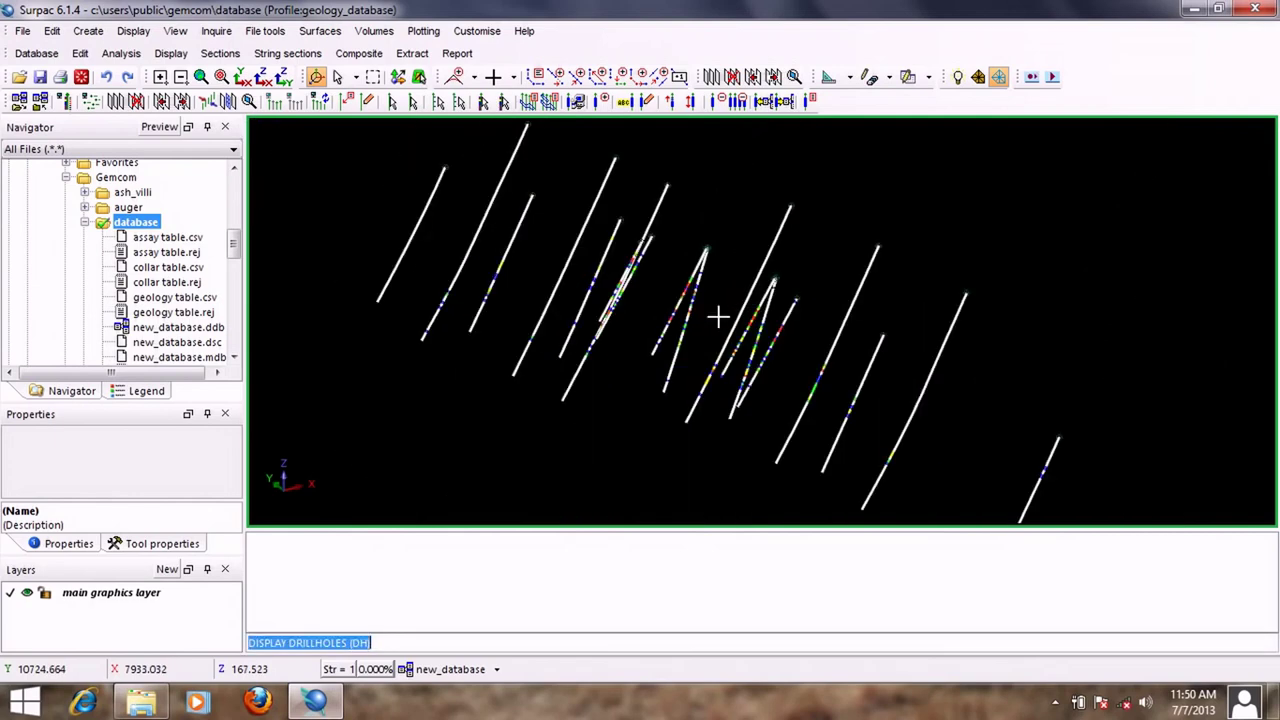
left_click(531, 358)
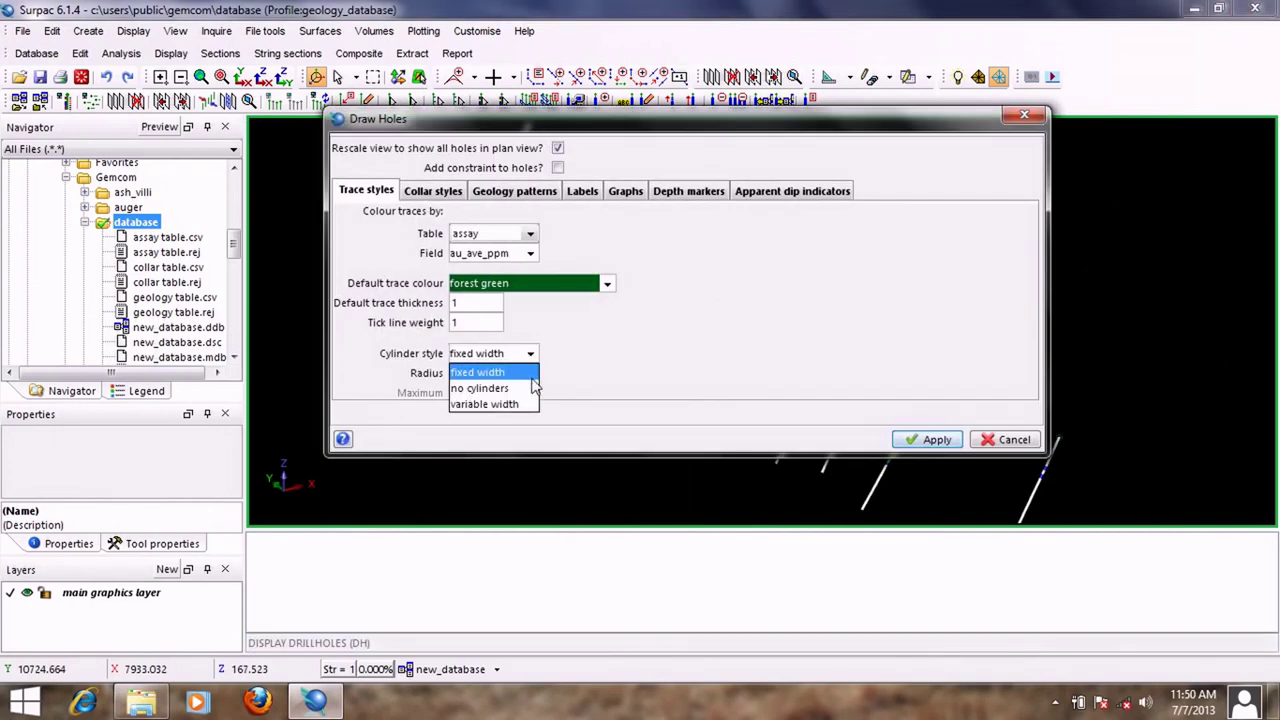
left_click(515, 385)
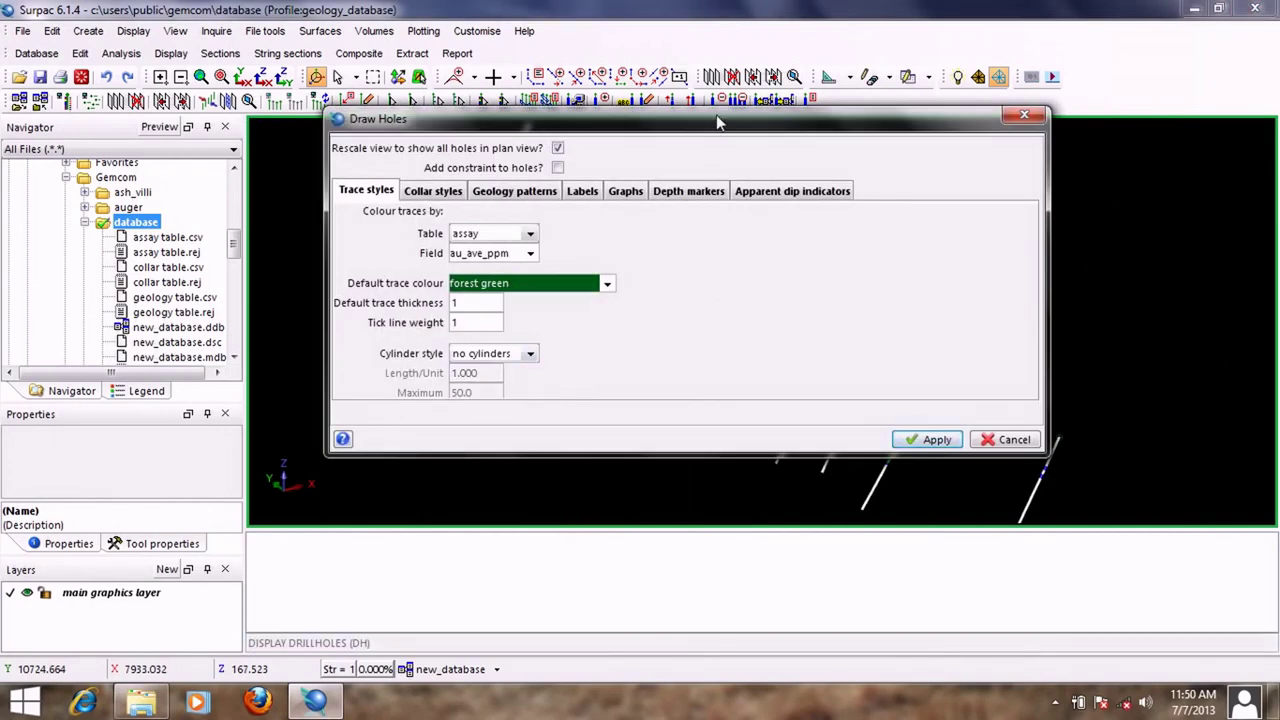
left_click_drag(706, 133, 729, 161)
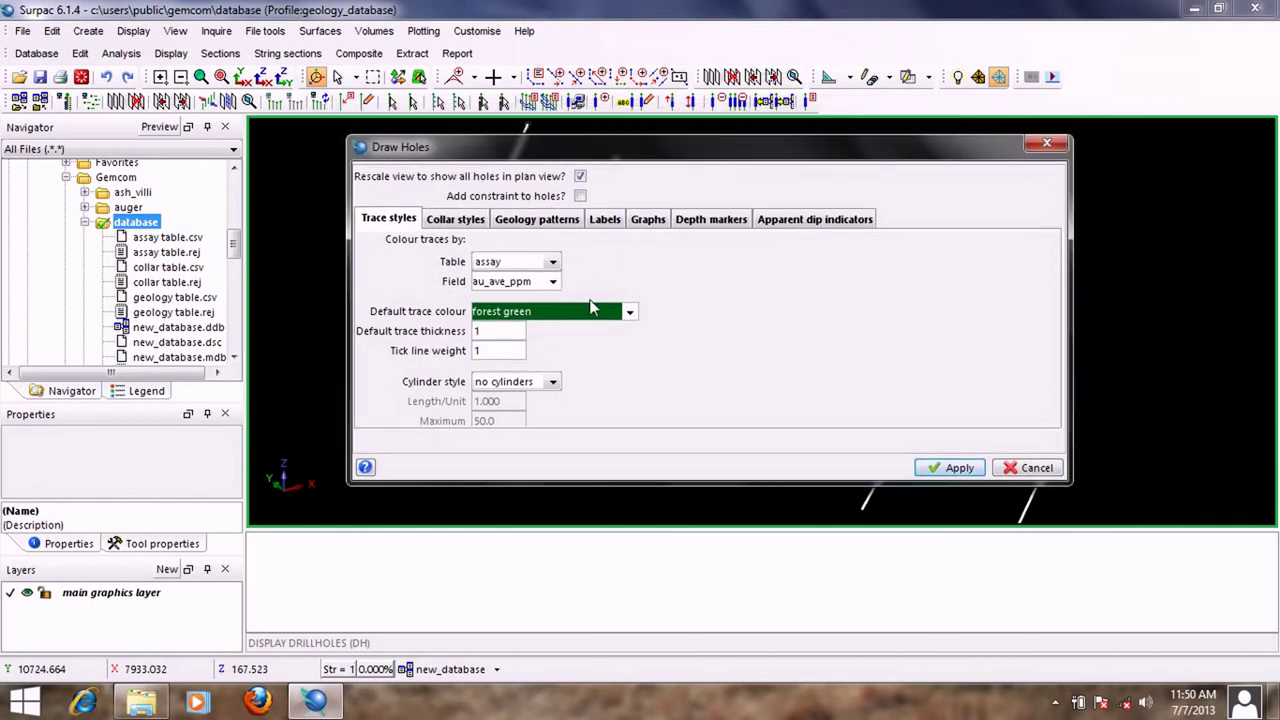
Step: Set the collar marker to O with a marker size of 1 in the collar styles
left_click(460, 223)
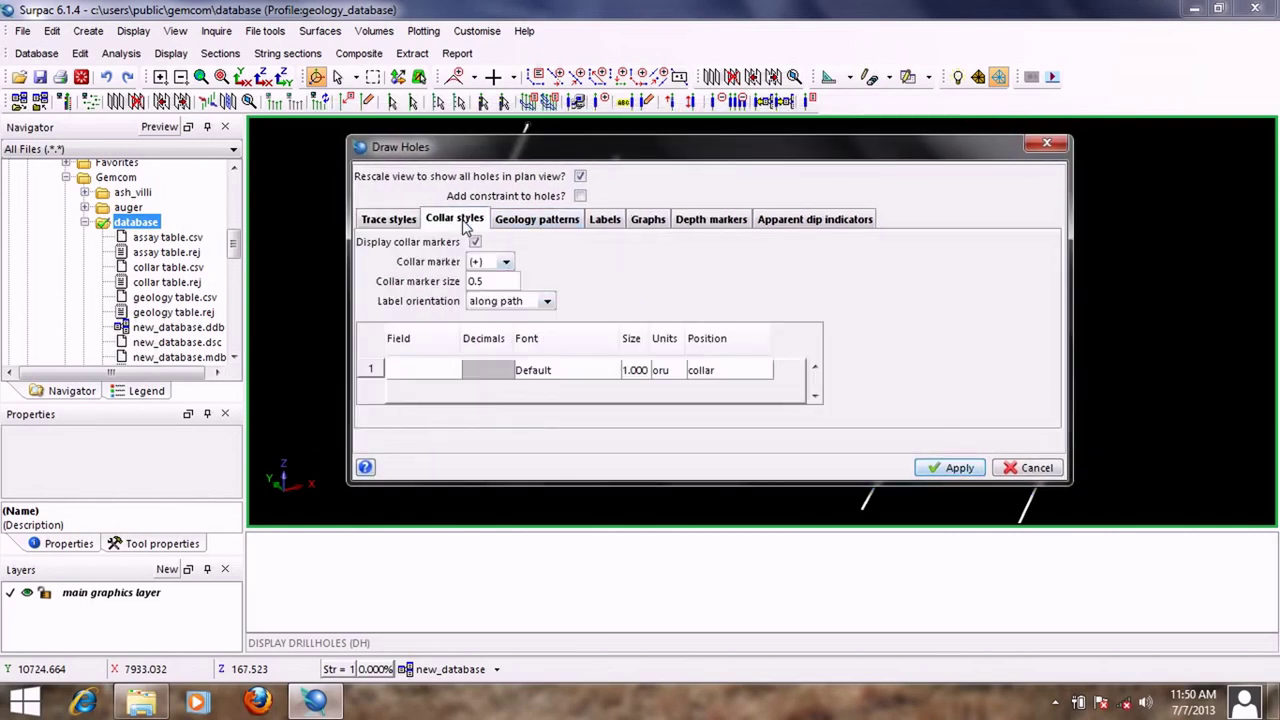
left_click(507, 263)
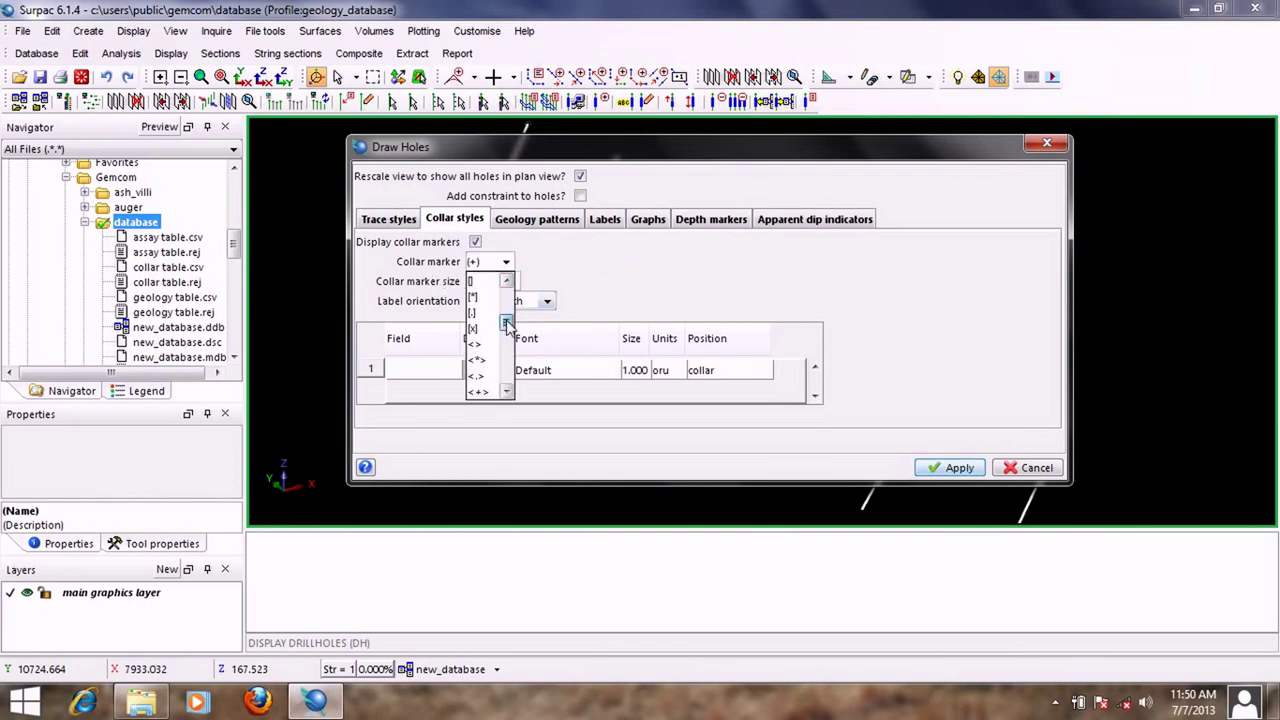
left_click_drag(507, 322, 507, 312)
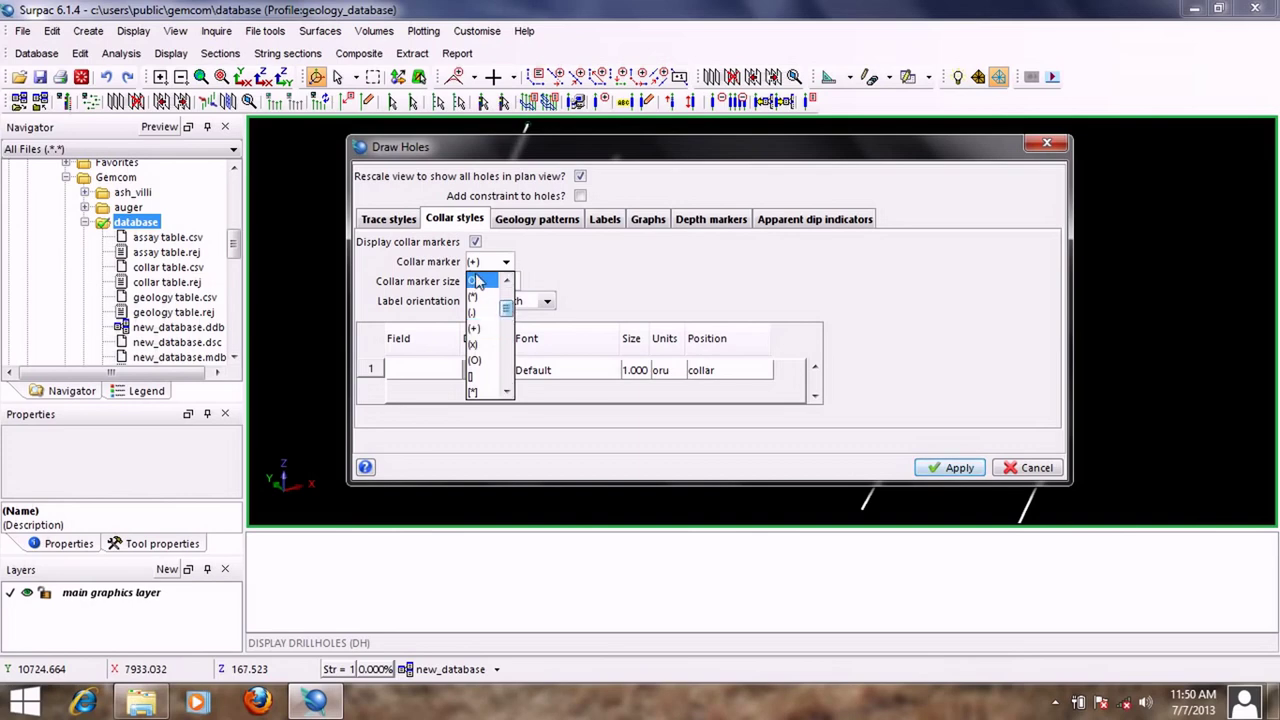
left_click(477, 282)
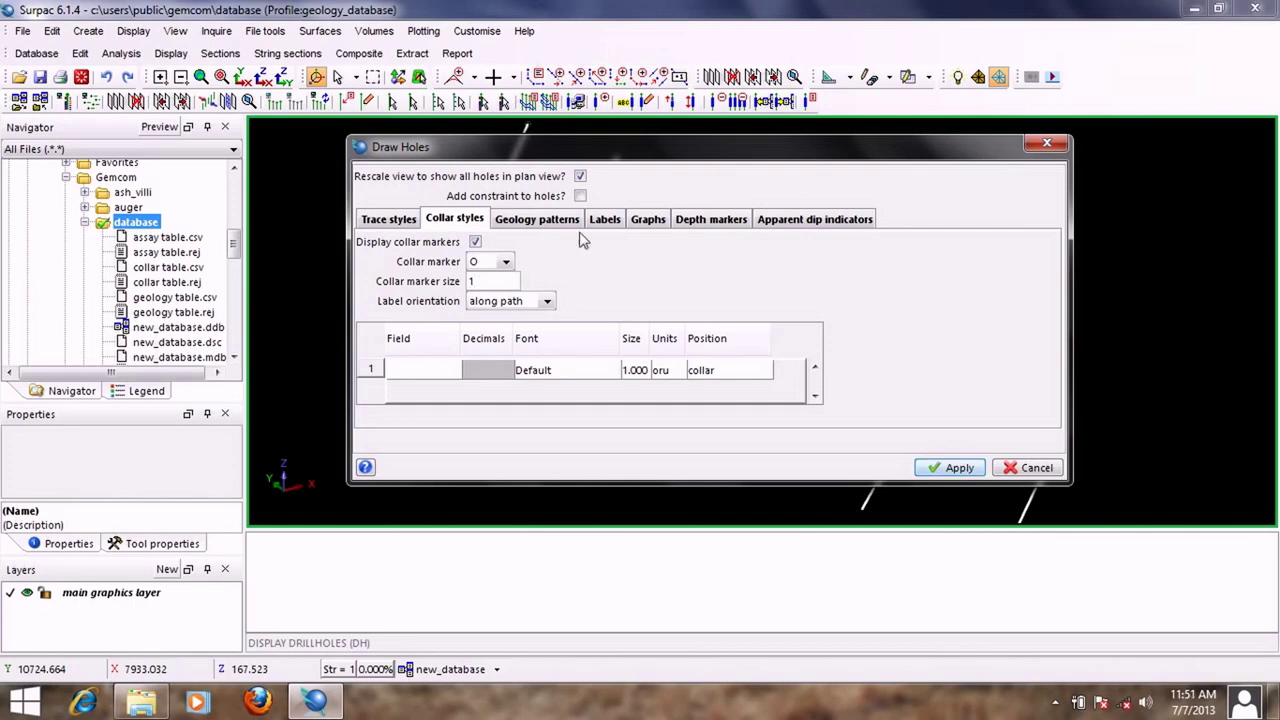
left_click_drag(713, 155, 731, 164)
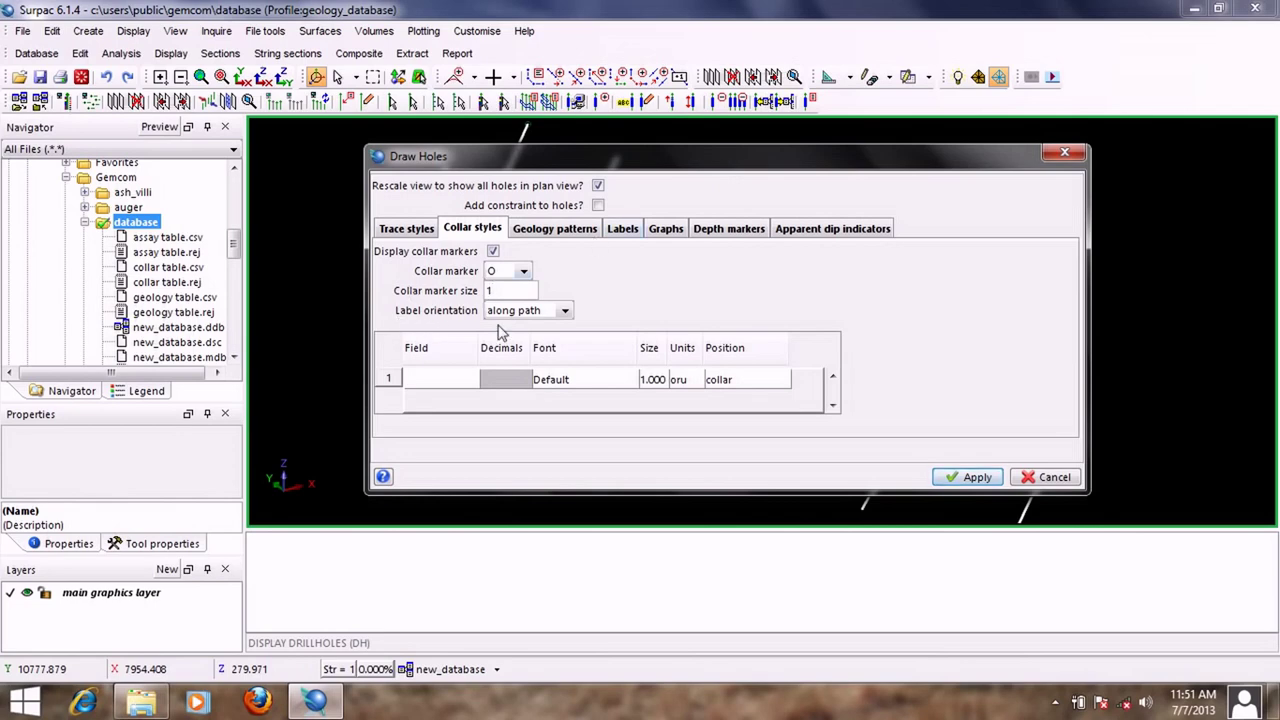
Step: Set the collar label orientation to along path and use hole_id as the first label field
left_click(565, 312)
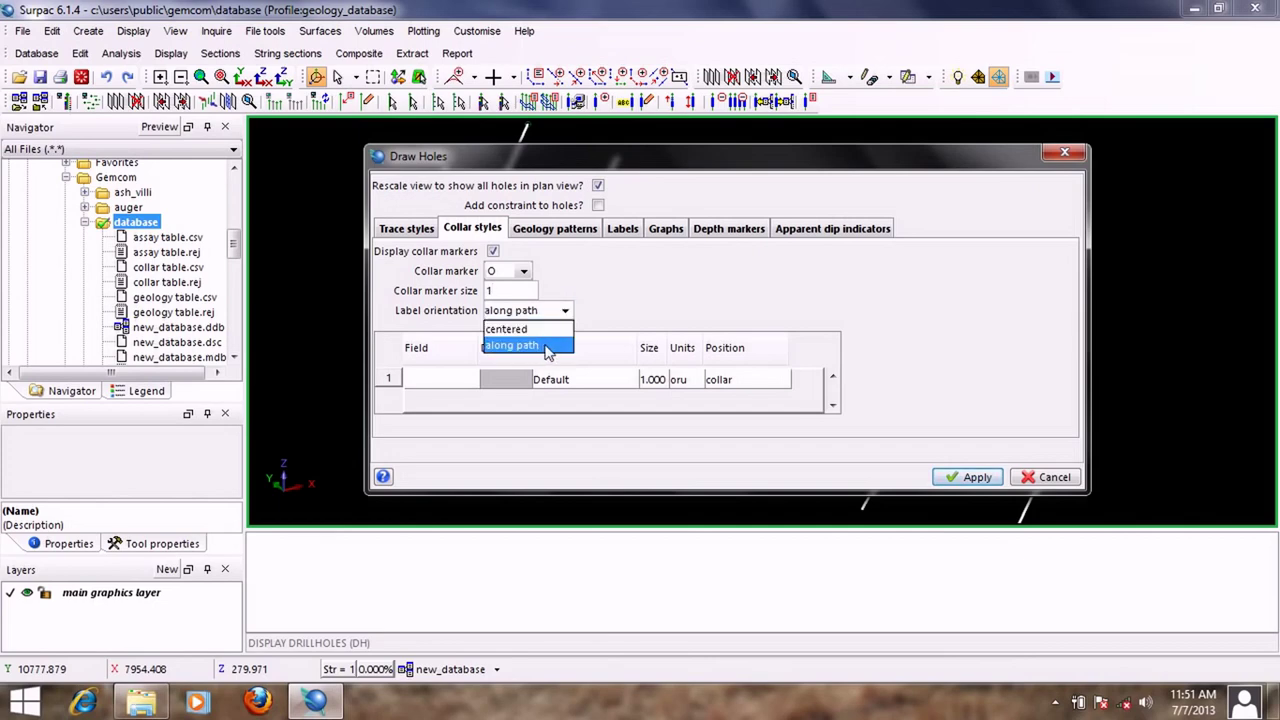
left_click(547, 346)
left_click(445, 382)
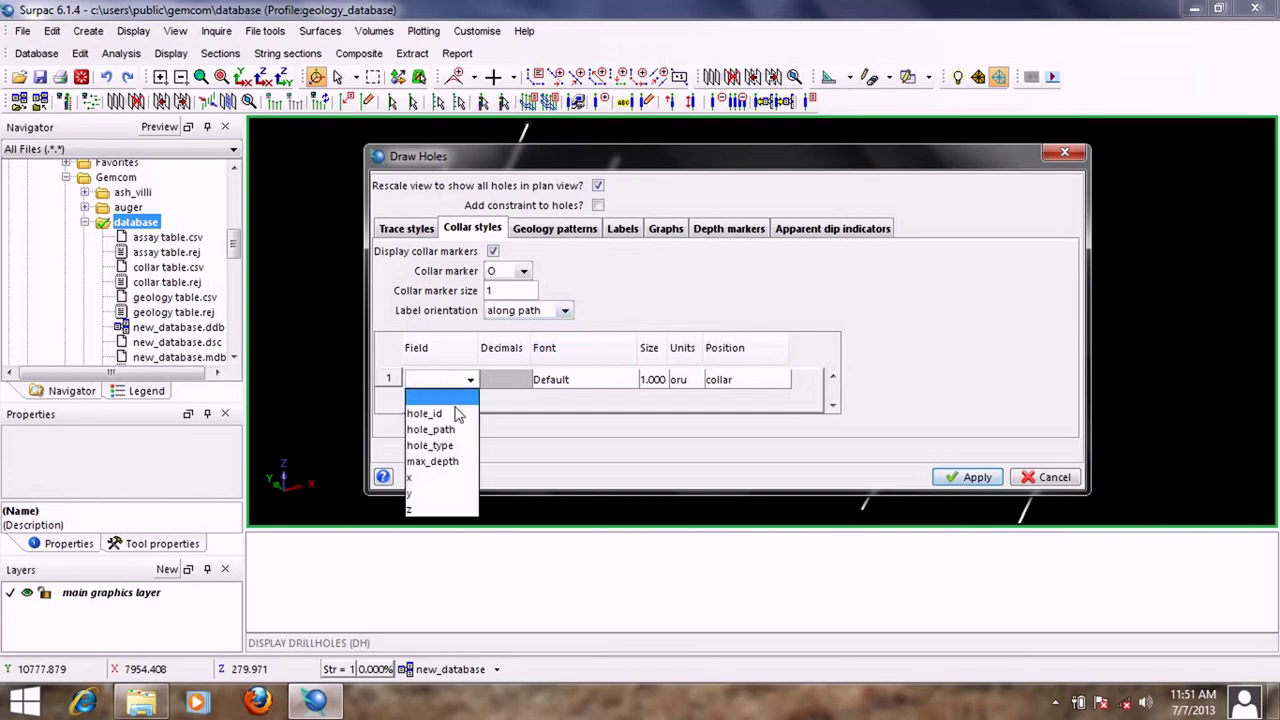
left_click(455, 411)
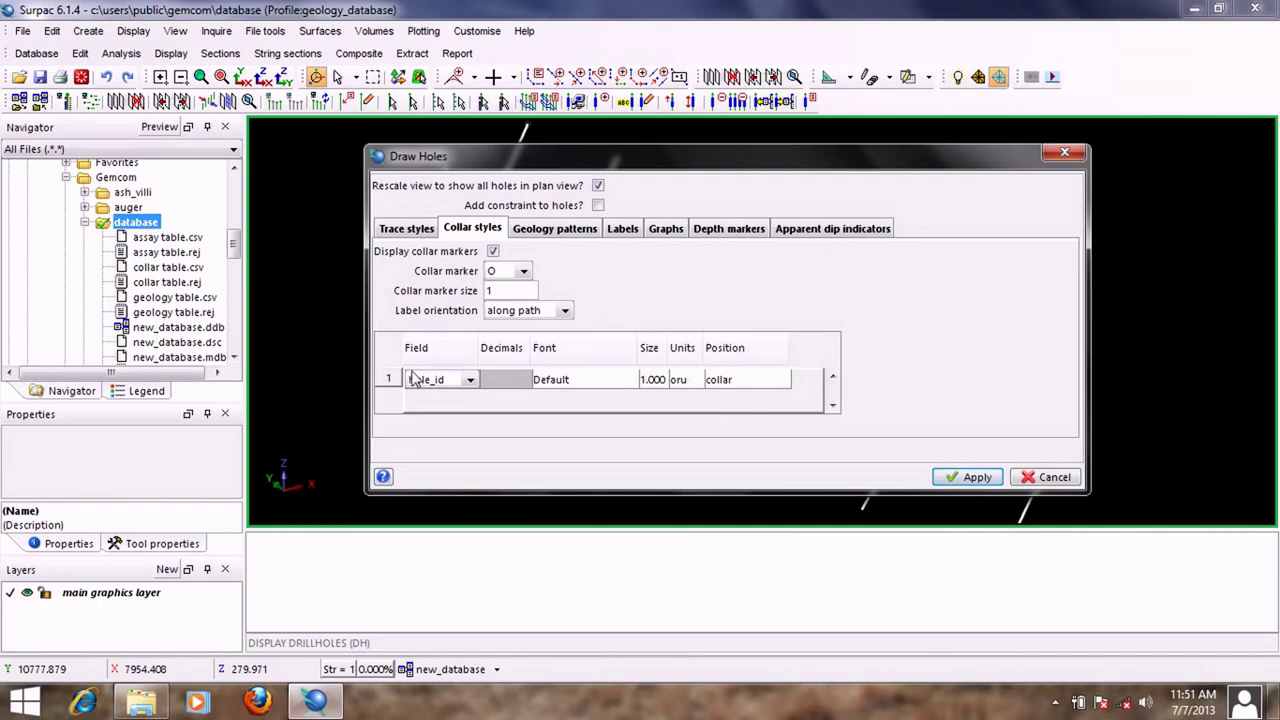
Step: Add a second collar label row for max_depth at the eoh position and redraw the drillholes
right_click(386, 390)
left_click(425, 414)
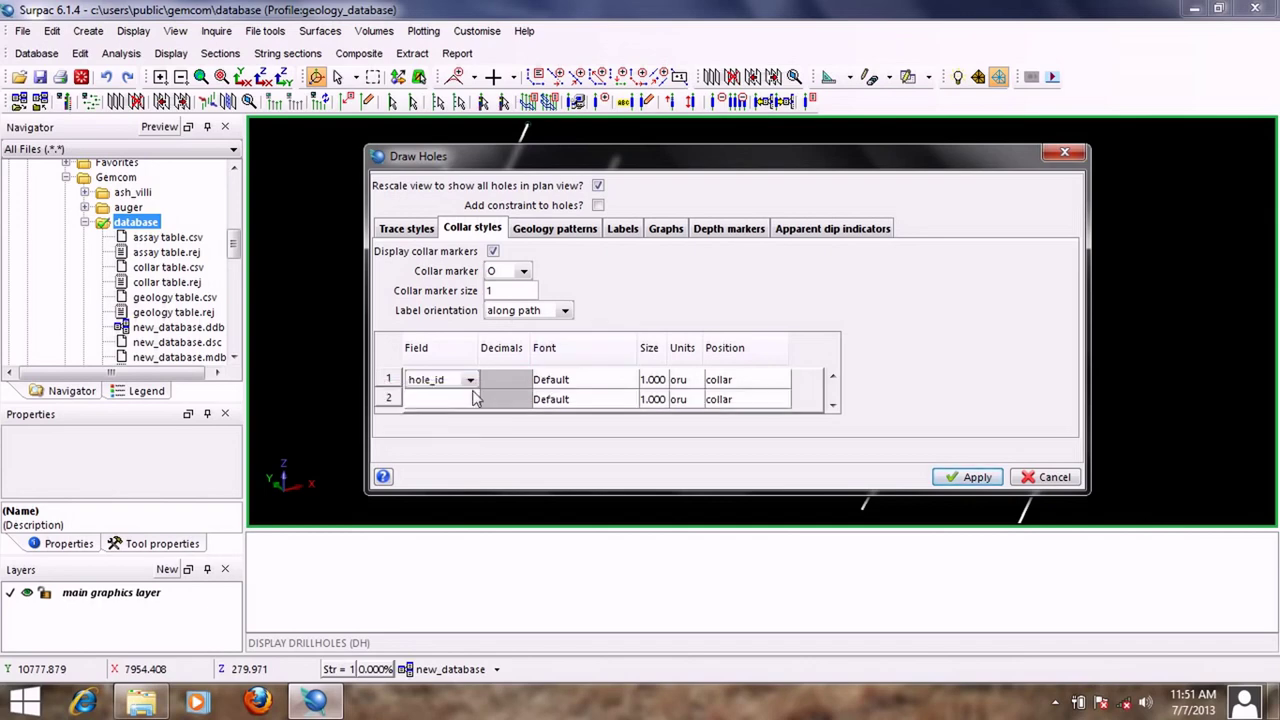
left_click(470, 399)
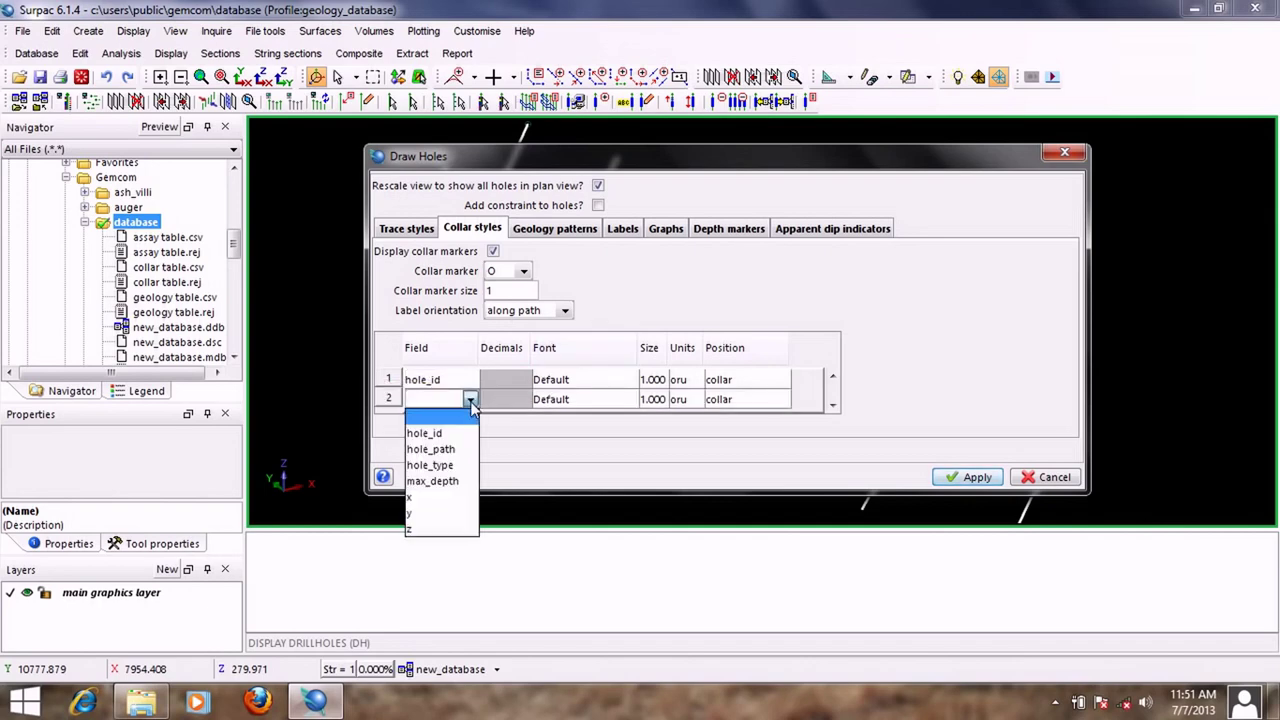
left_click(450, 481)
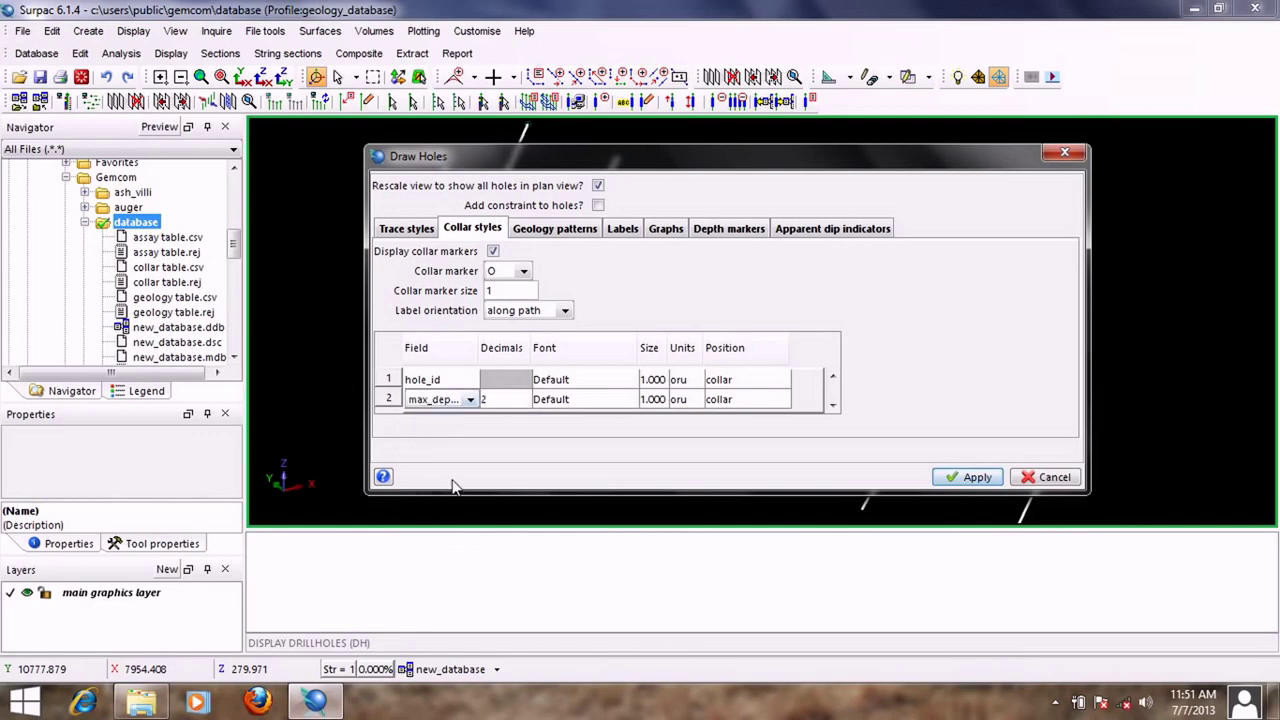
left_click(748, 401)
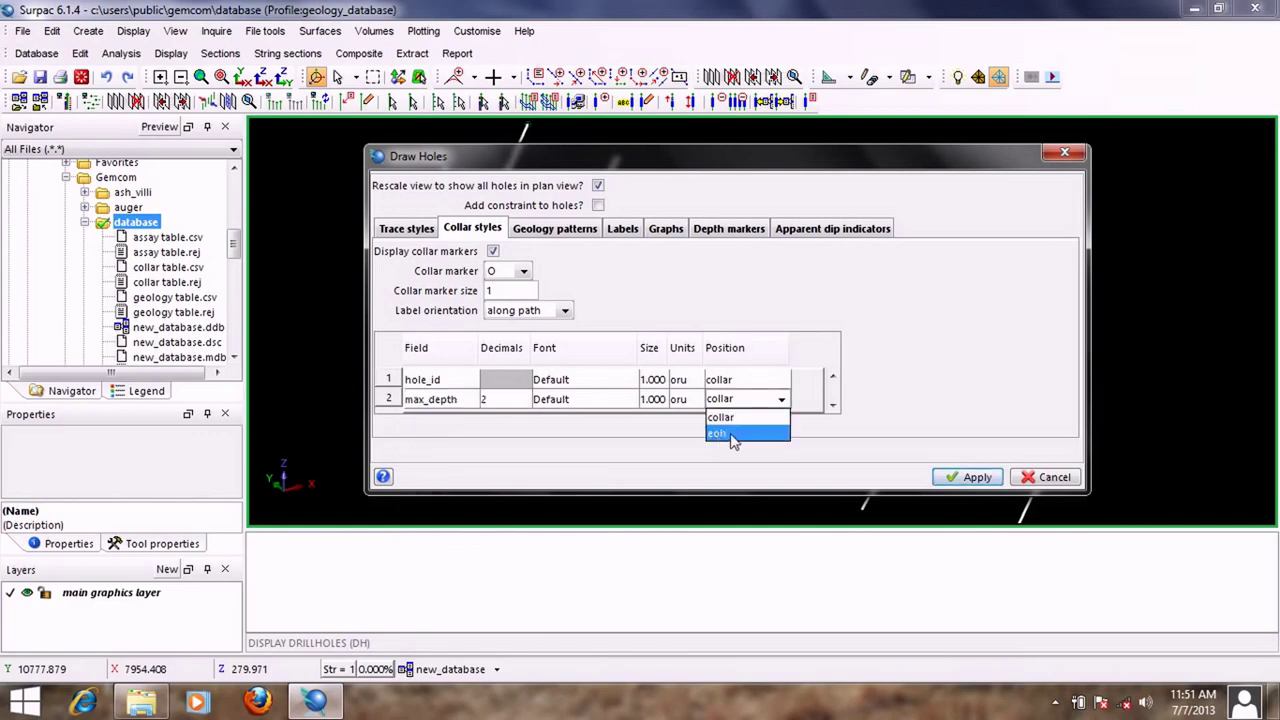
left_click(741, 434)
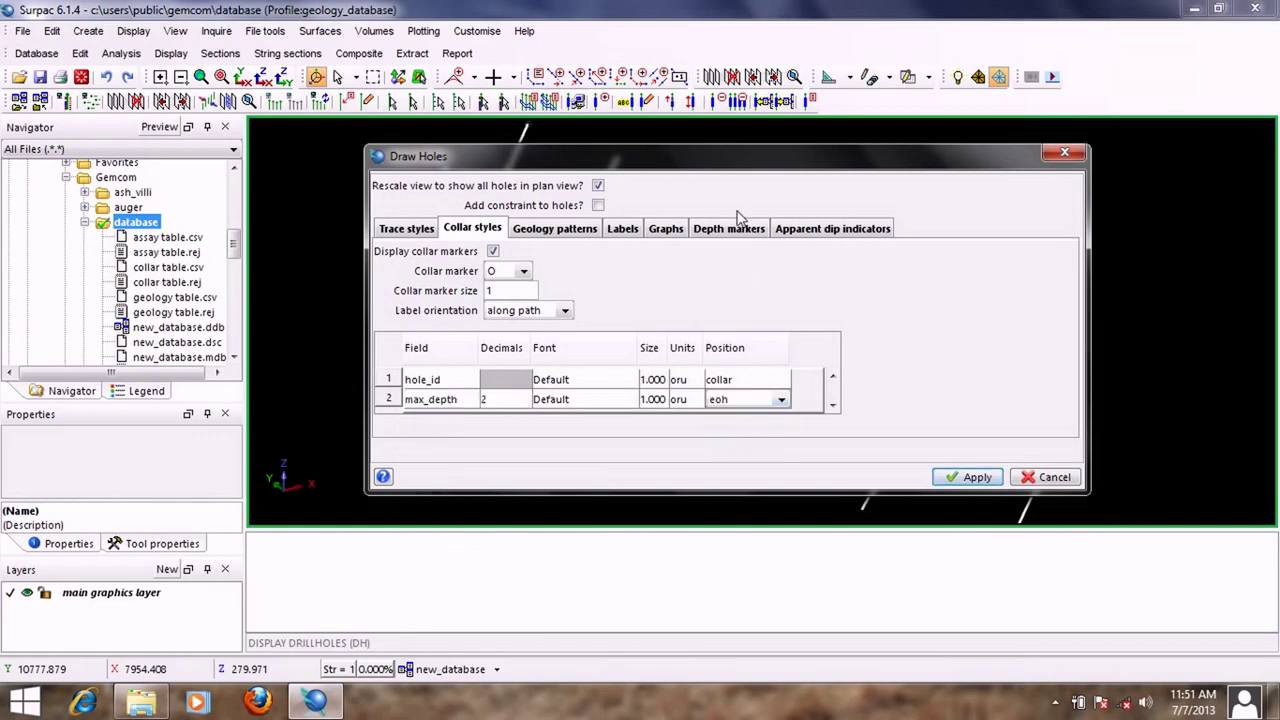
left_click_drag(735, 163, 746, 157)
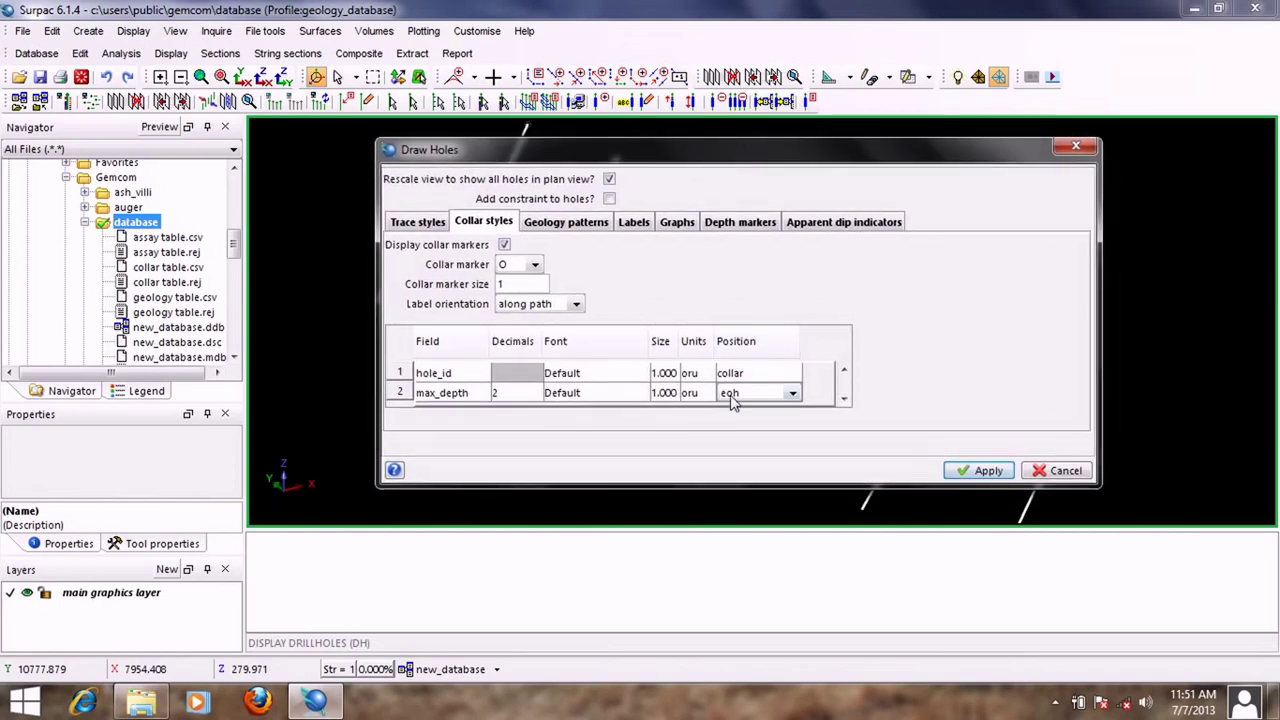
left_click(979, 470)
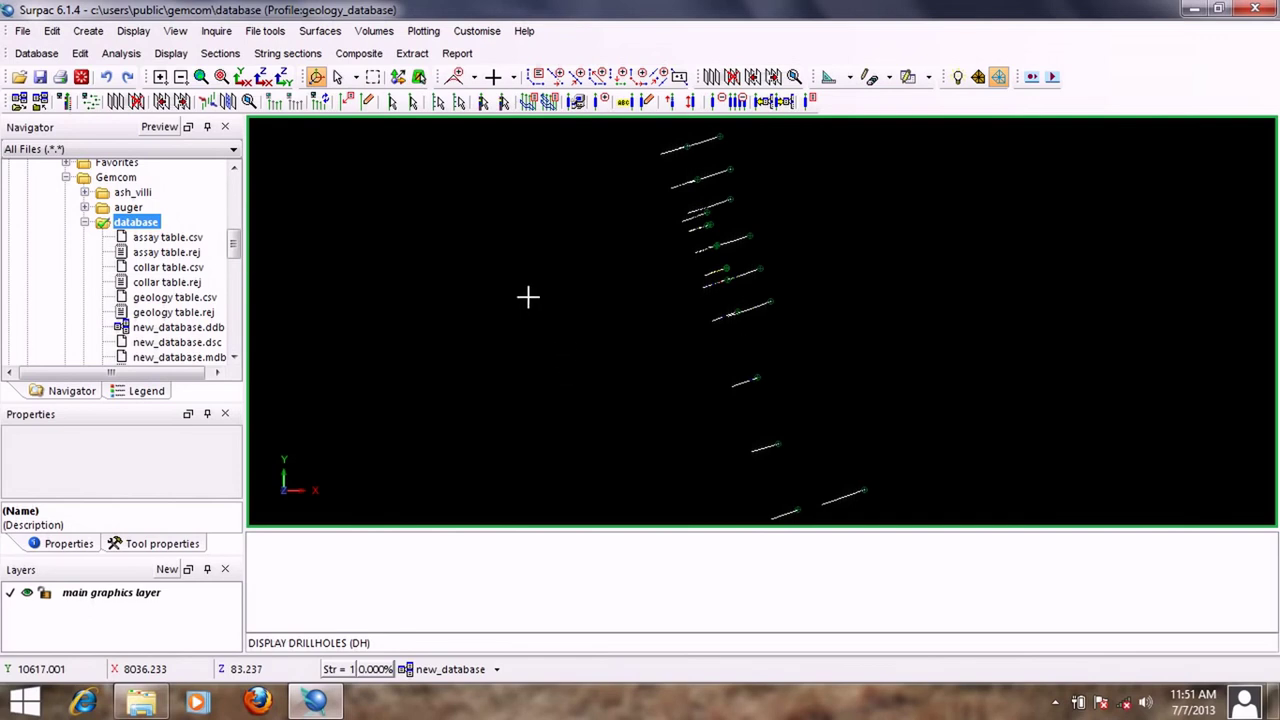
Step: Examine the collar markers, hole ID labels and drillhole traces up close in 3D
left_click_drag(240, 245, 240, 243)
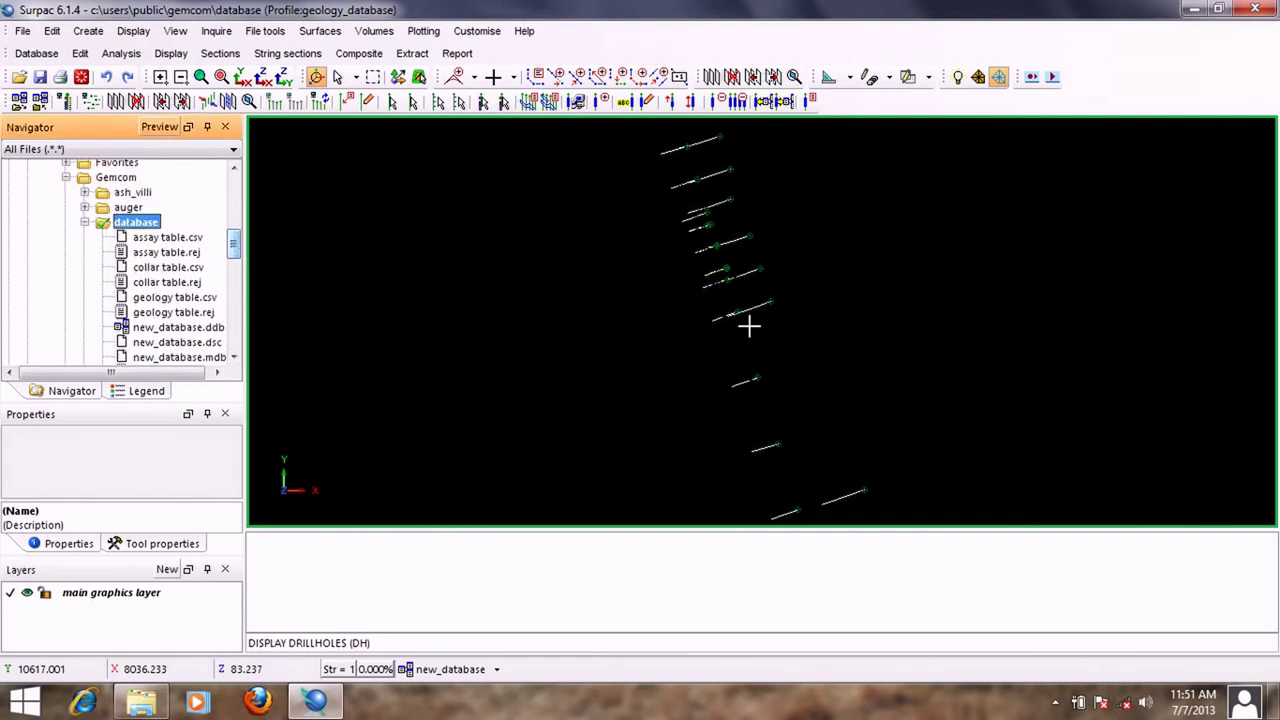
middle_click_drag(709, 354, 764, 210)
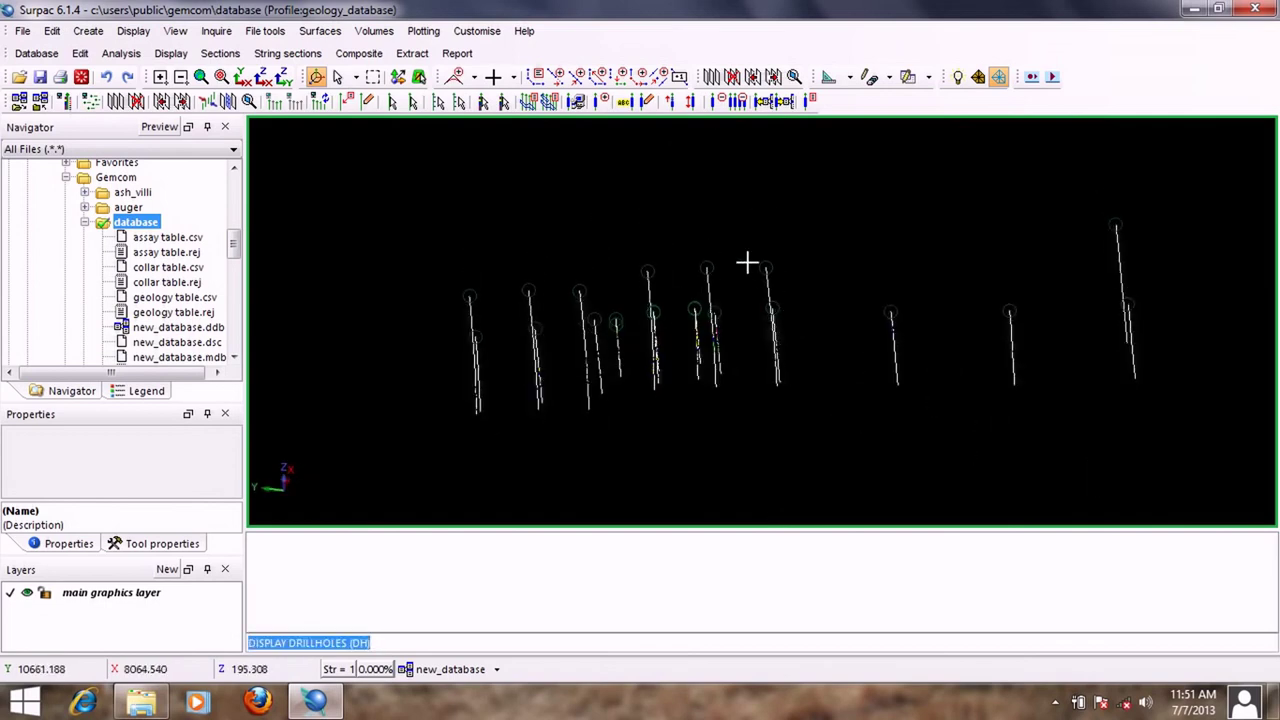
scroll(772, 275, "up", 3)
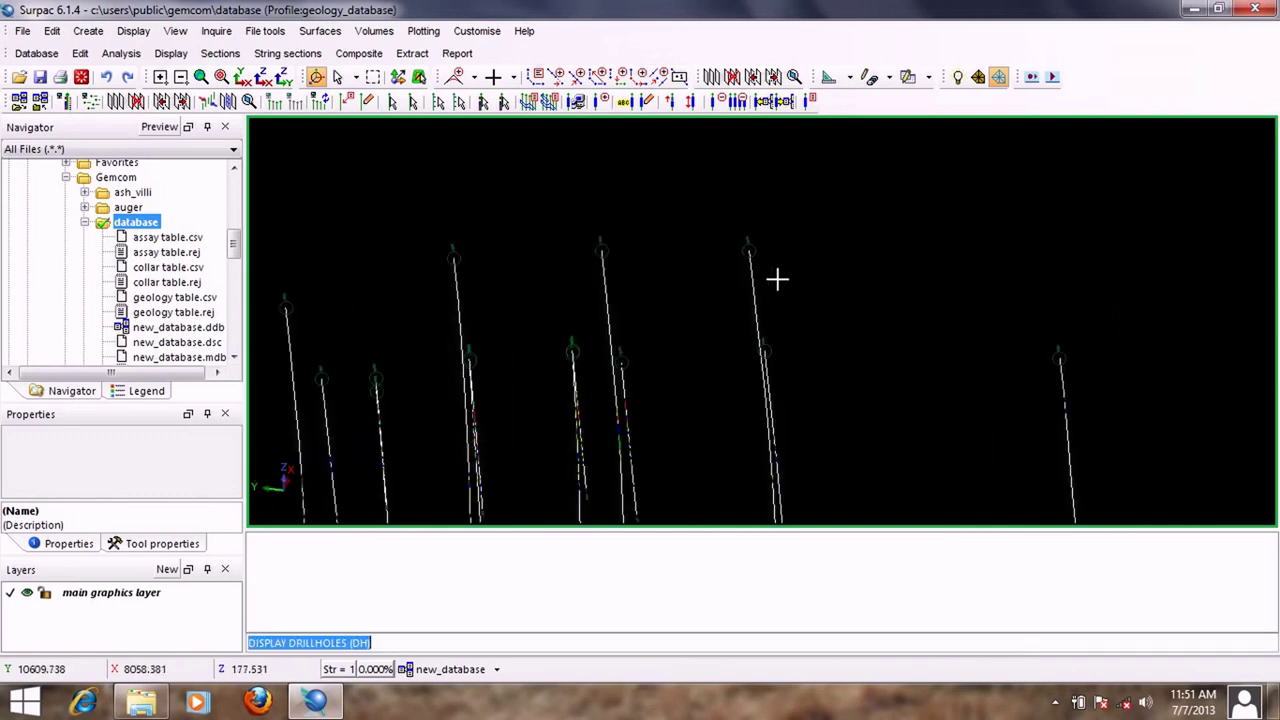
scroll(762, 340, "up", 5)
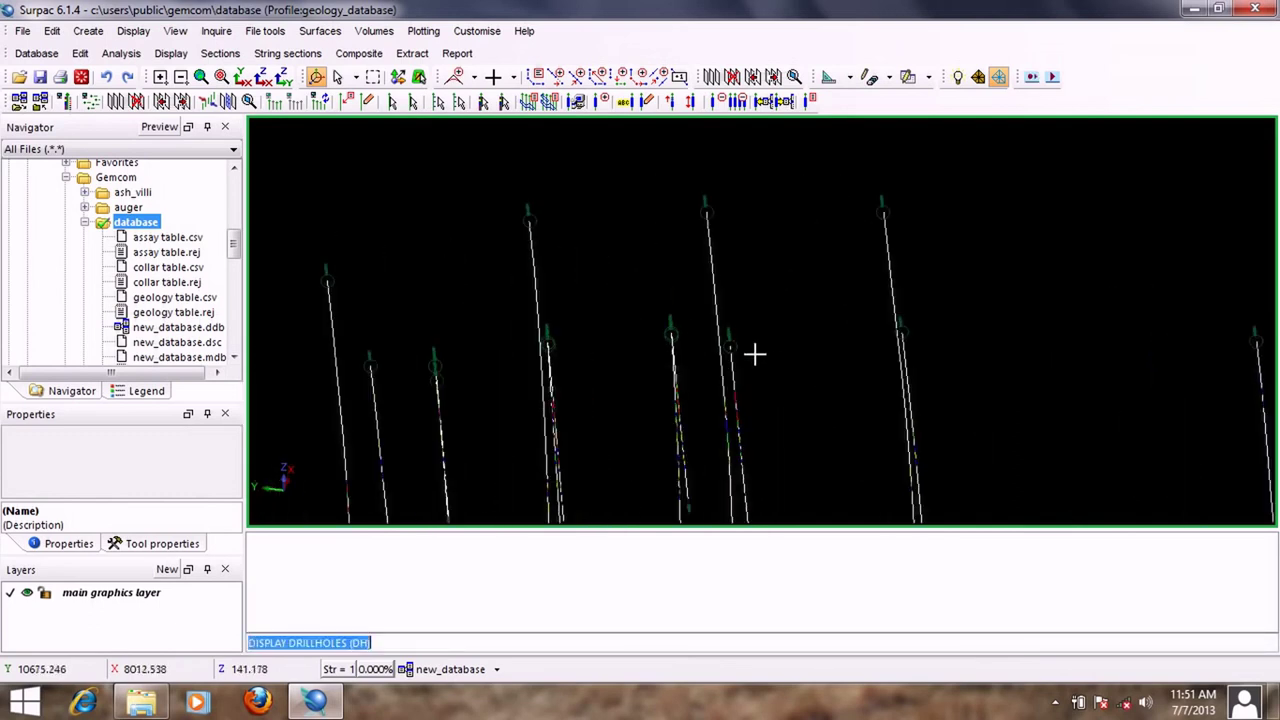
scroll(664, 280, "up", 4)
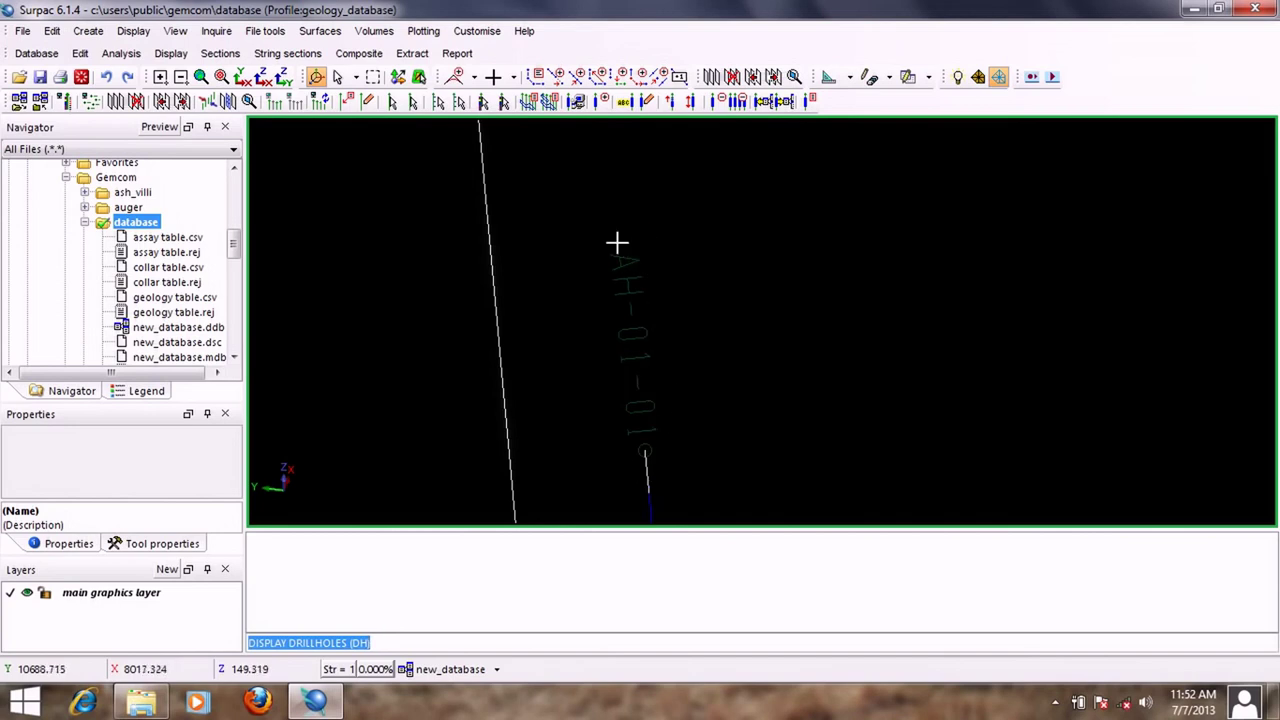
scroll(616, 242, "down", 3)
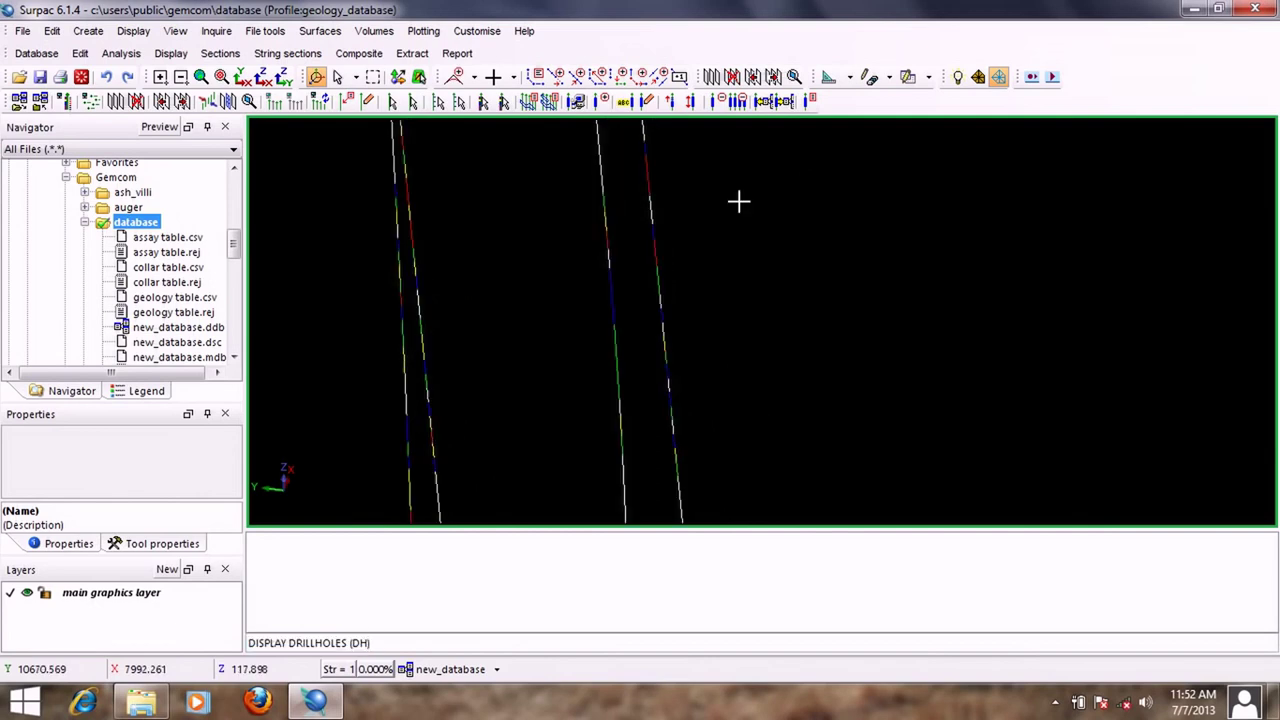
left_click_drag(738, 202, 743, 386)
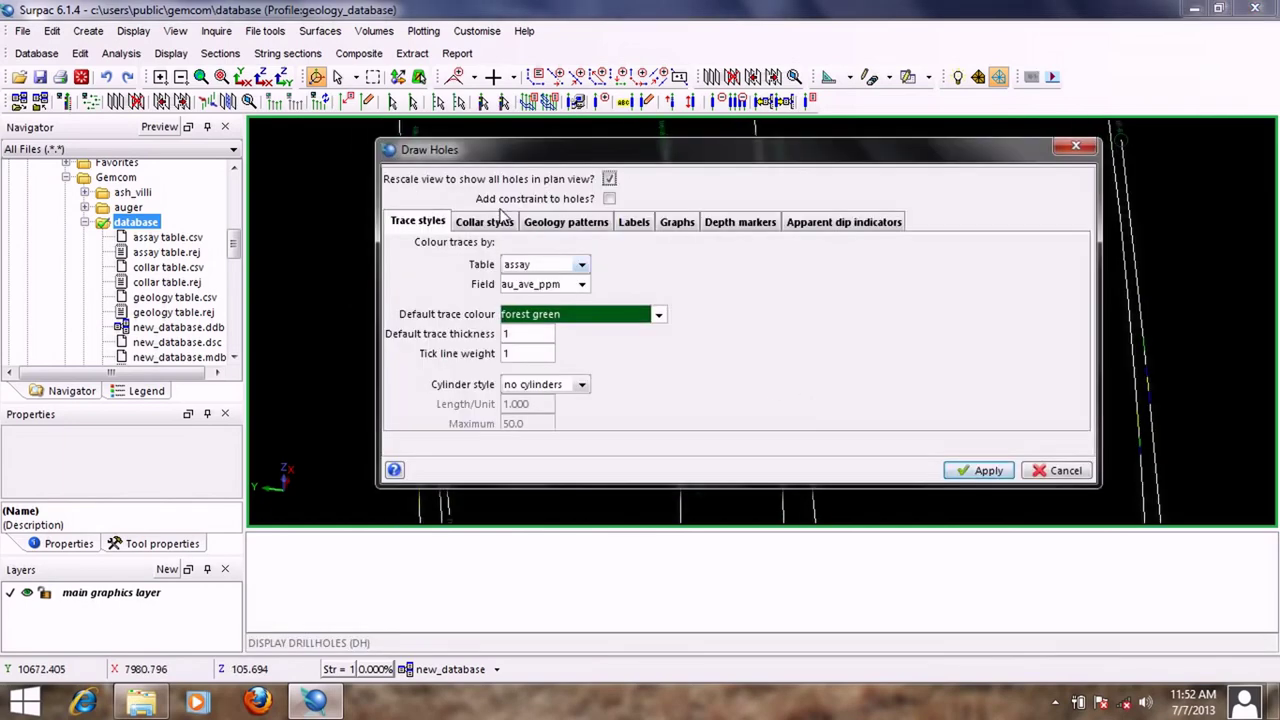
Step: Change the collar marker to (x) with a marker size of 0.5 in the collar styles
left_click(490, 222)
left_click(535, 264)
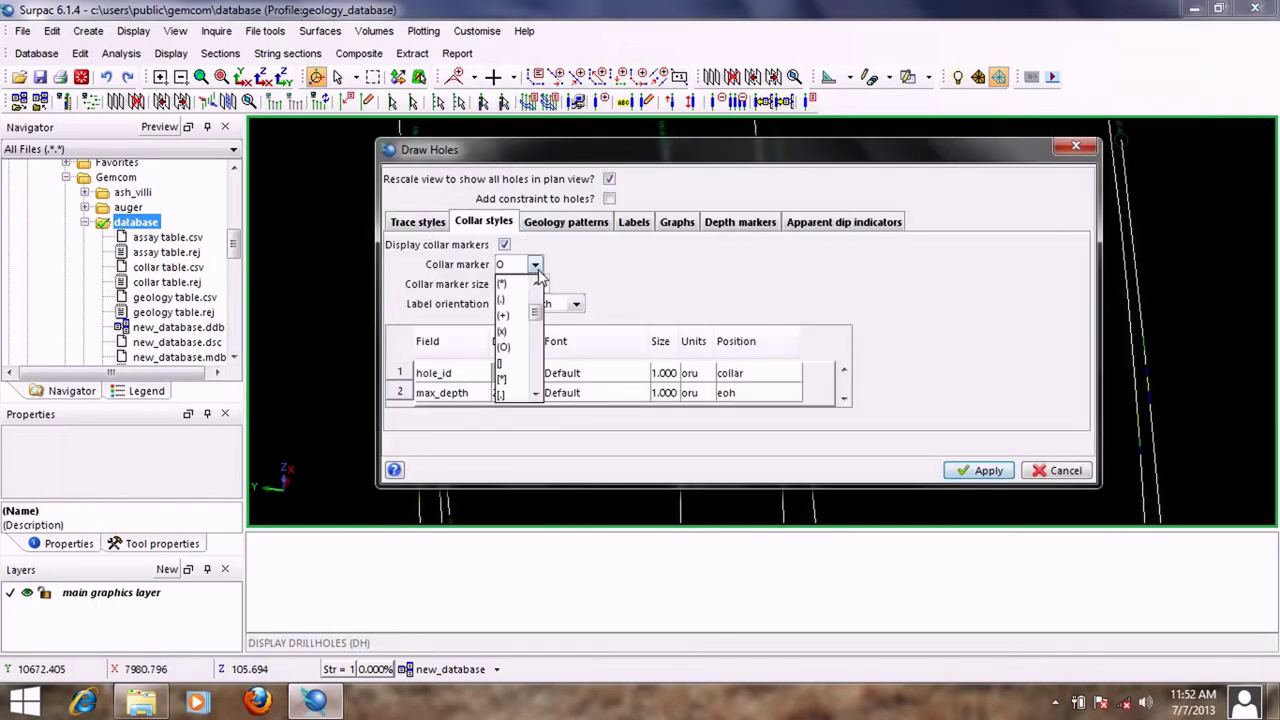
scroll(537, 314, "up", 1)
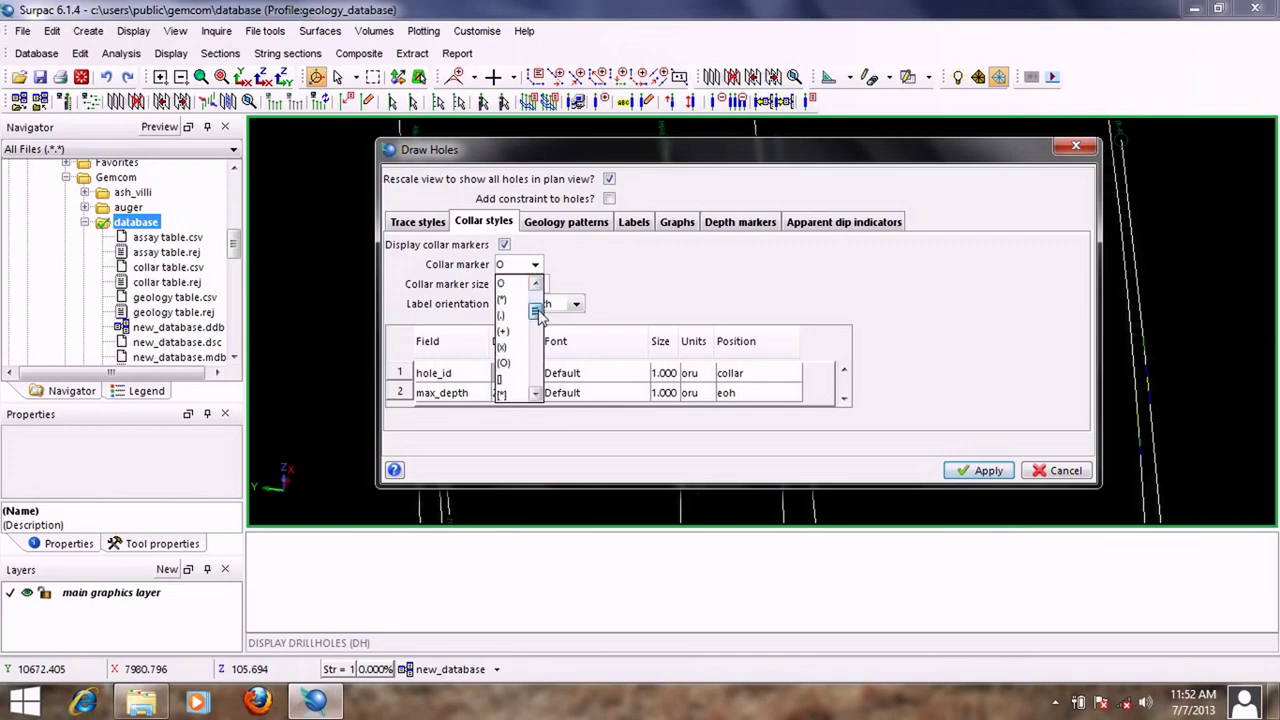
scroll(510, 335, "down", 1)
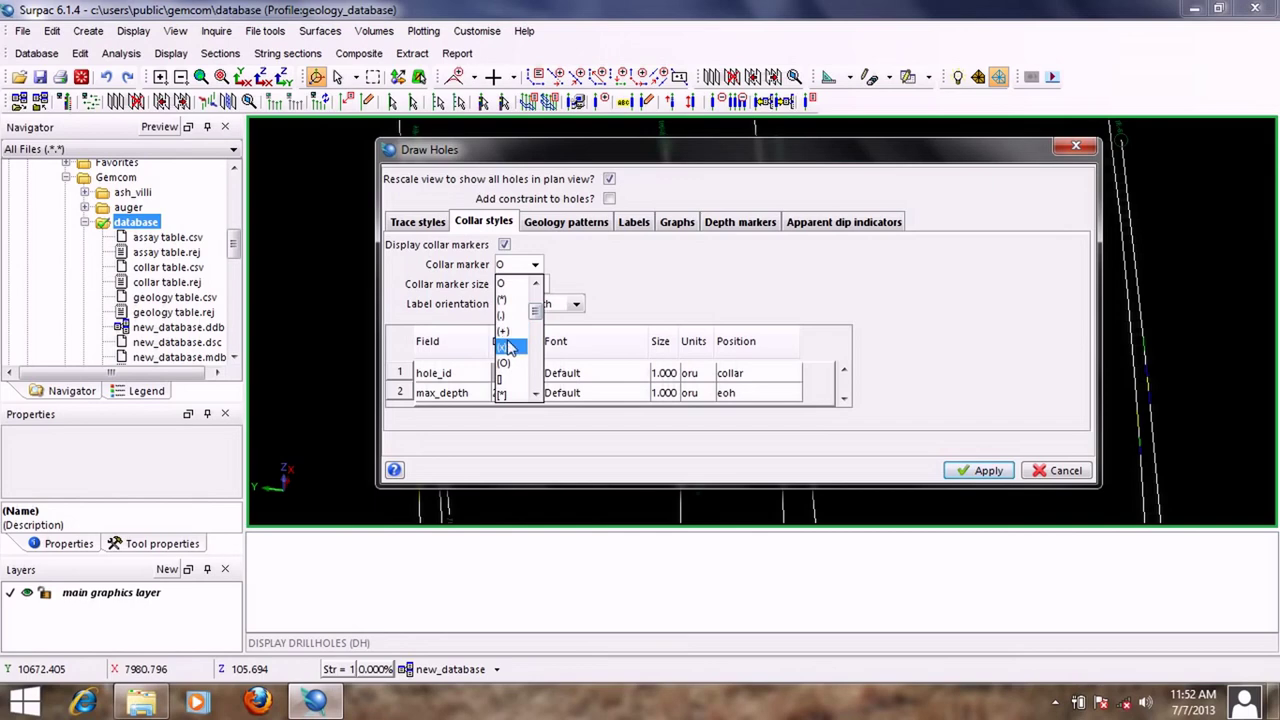
left_click(509, 348)
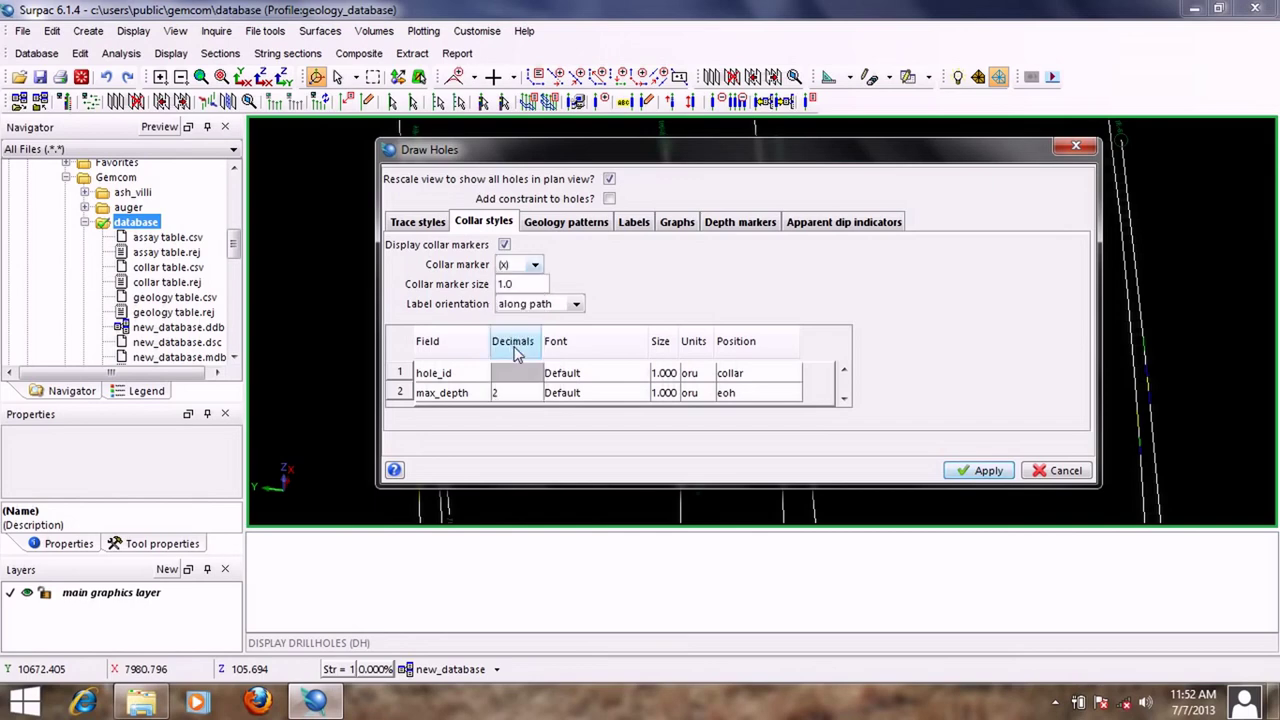
double_click(526, 284)
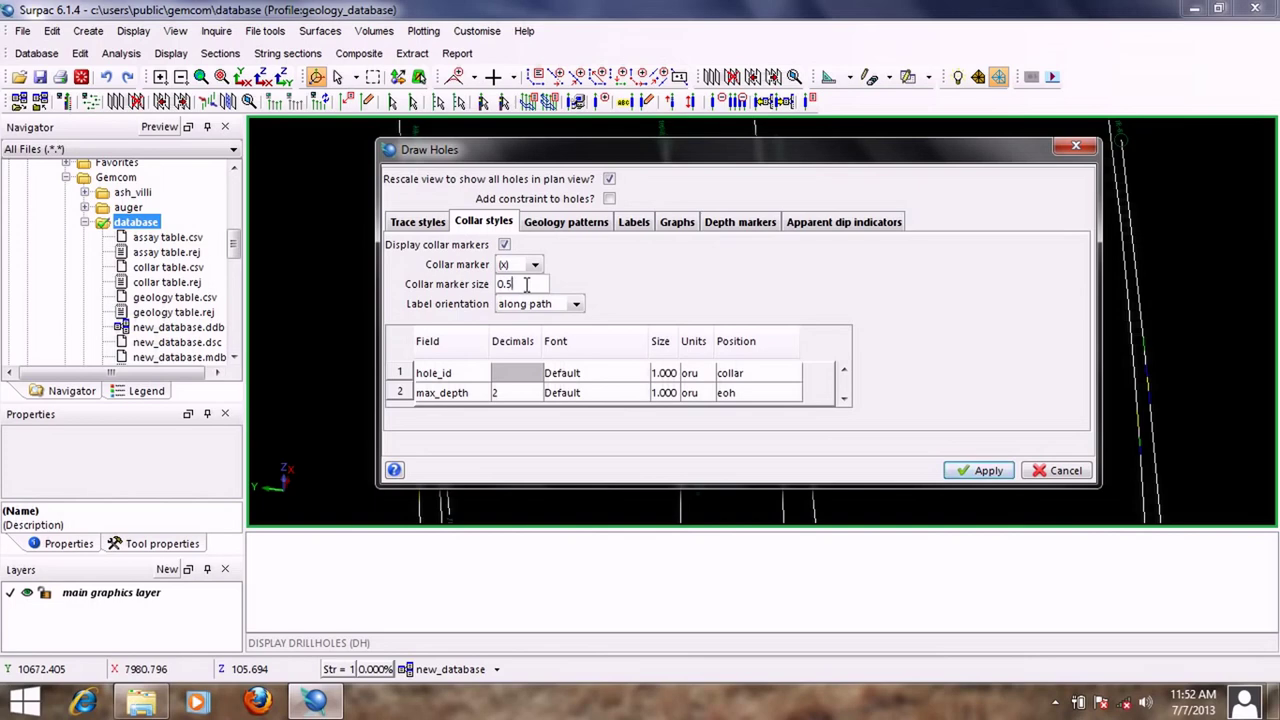
Step: Set the collar label orientation to centered and redraw the drillholes
left_click(576, 304)
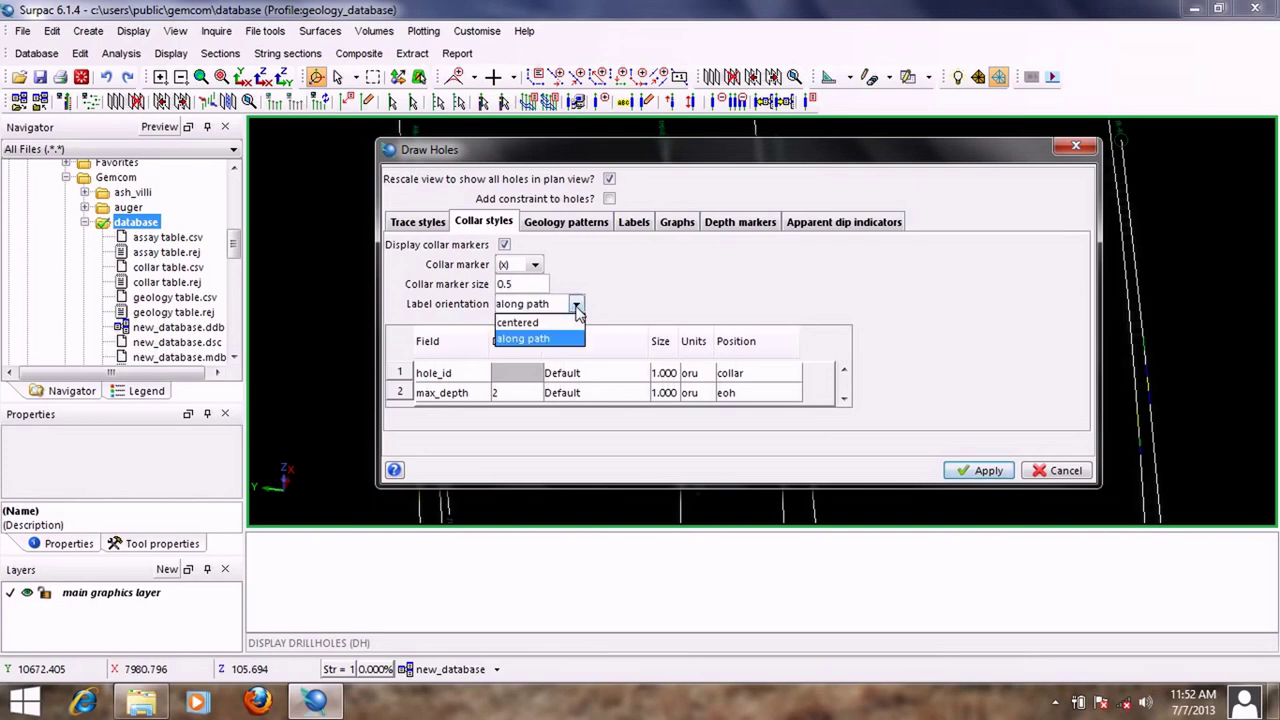
left_click(530, 323)
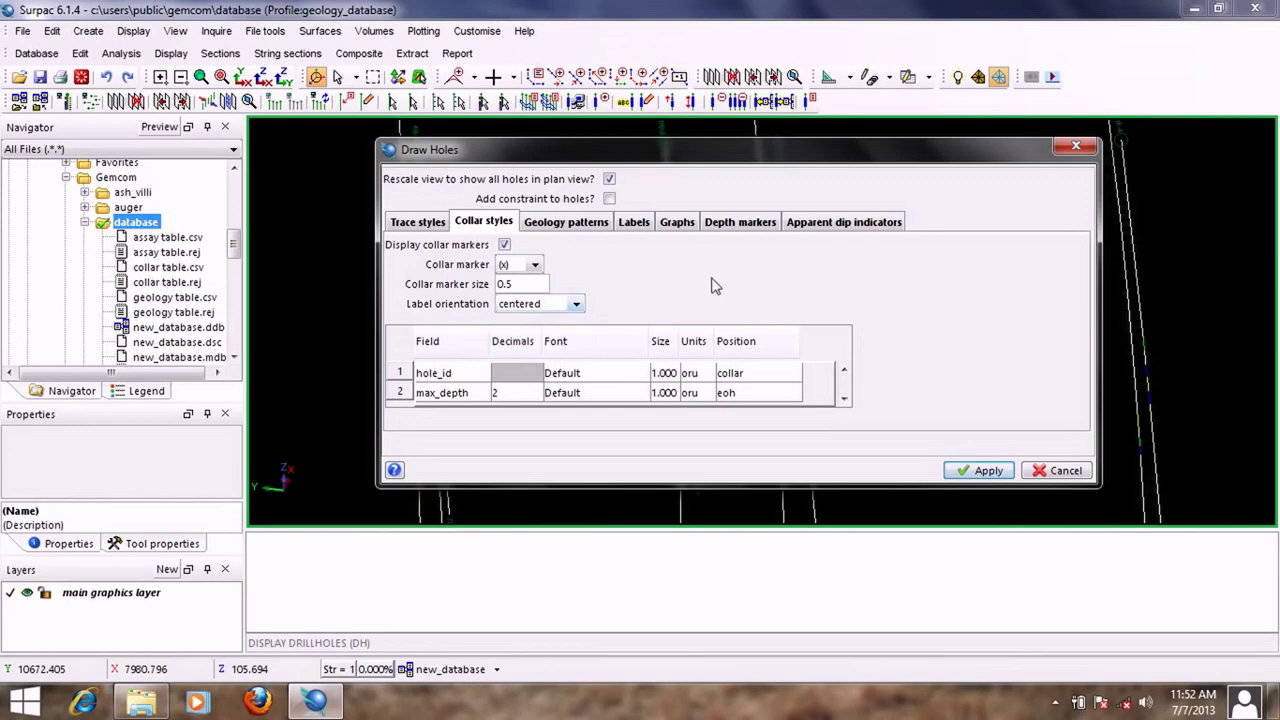
left_click(980, 470)
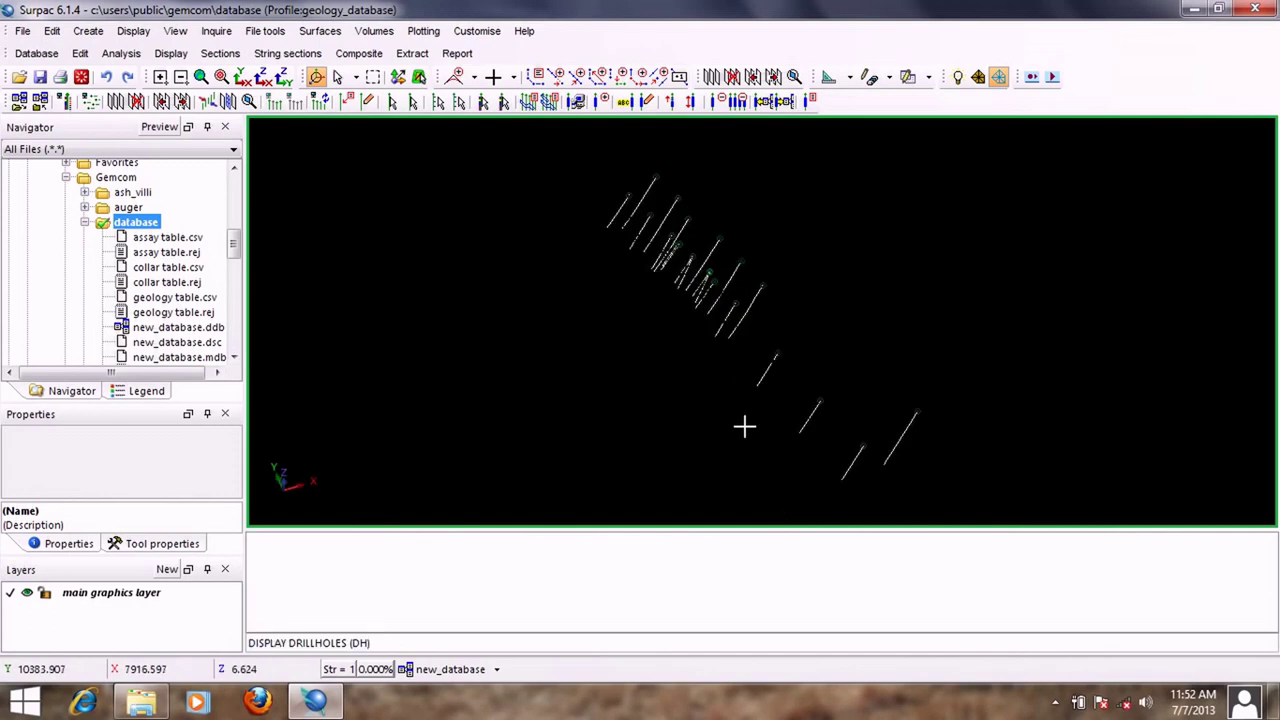
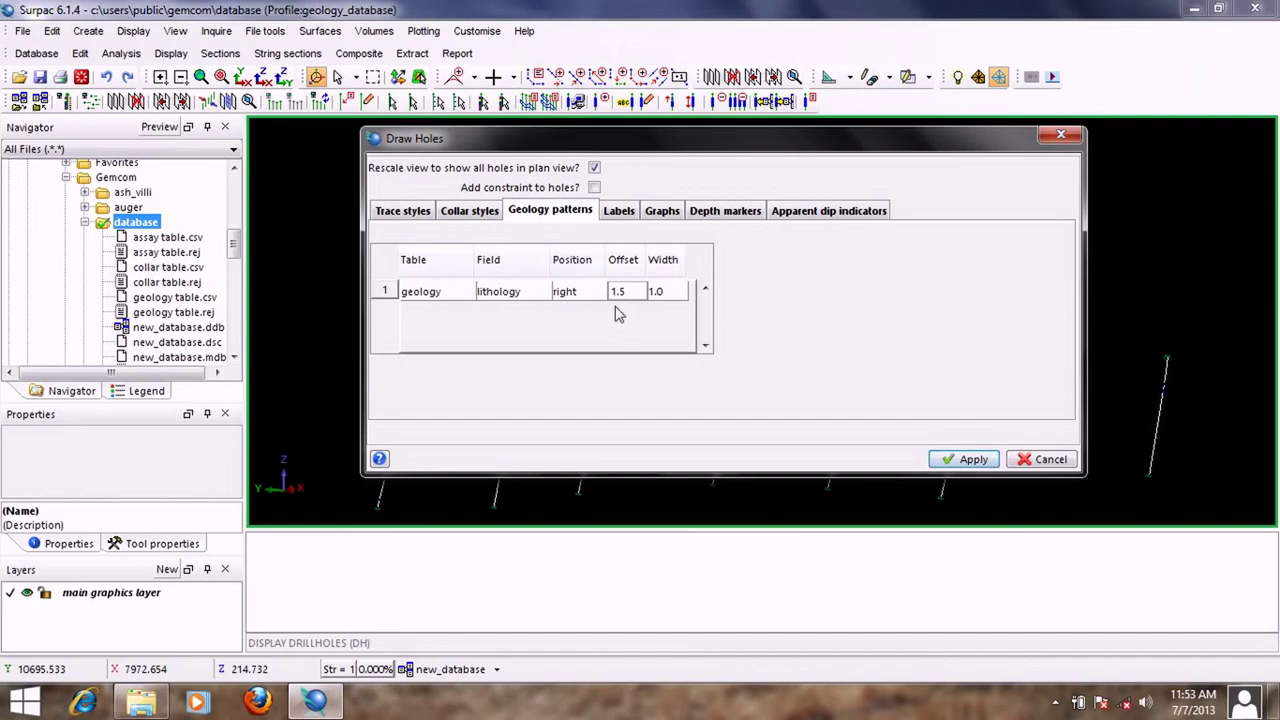
Step: Draw the drillholes with geology lithology patterns positioned right of the traces, offset 1.5 and width 1.0
left_click(968, 459)
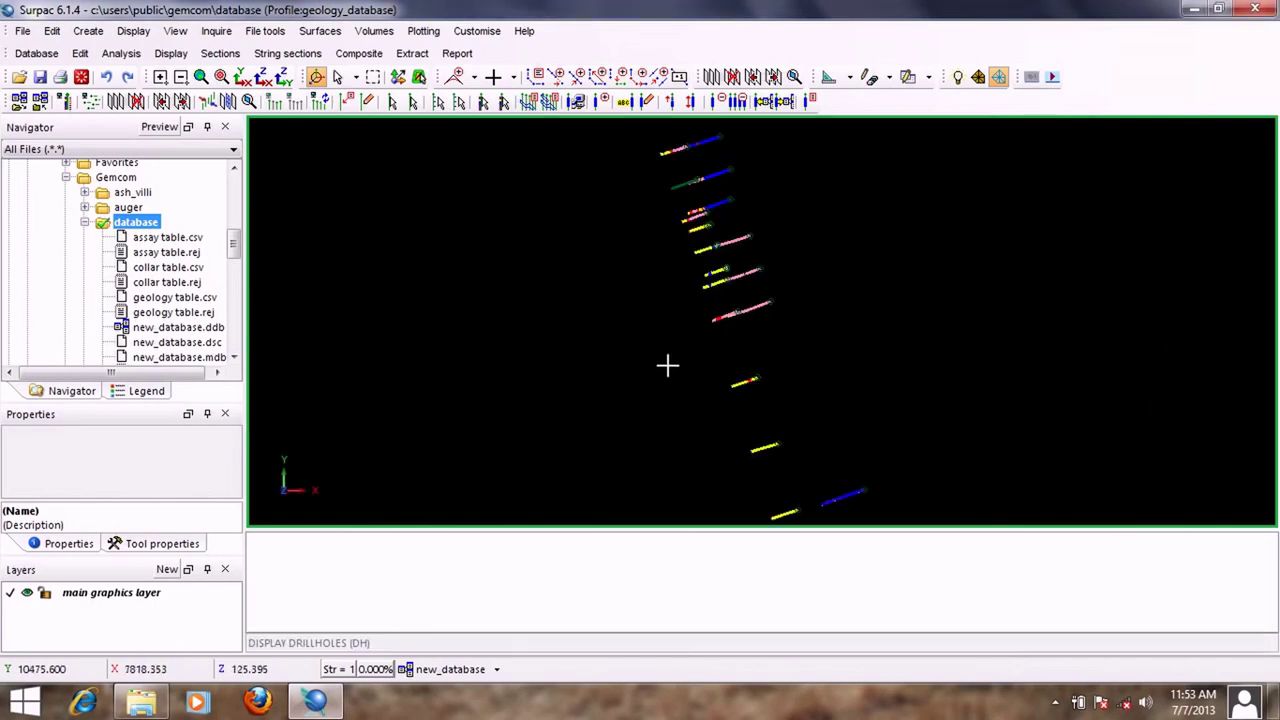
left_click_drag(666, 363, 755, 353)
scroll(750, 340, "up", 8)
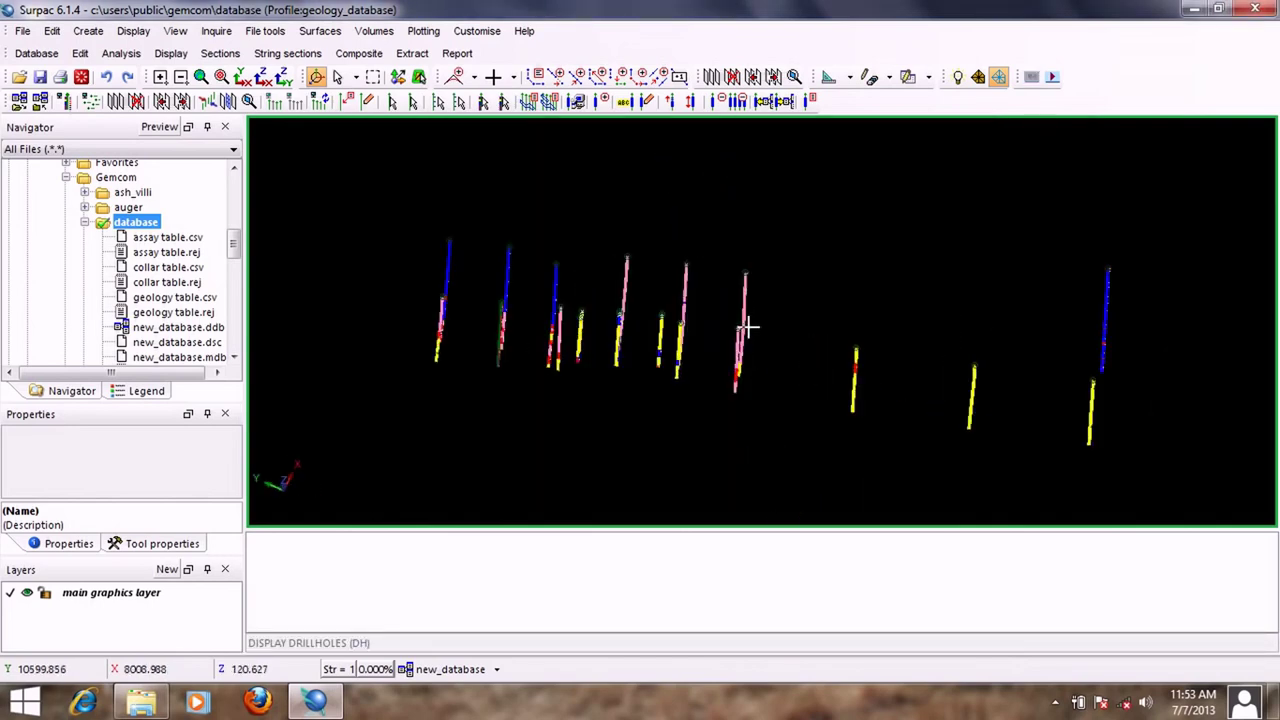
Step: Examine the lithology patterns beside the traces and the centered labels at collars and hole ends from several angles
left_click_drag(673, 234, 805, 403)
left_click_drag(786, 173, 744, 280)
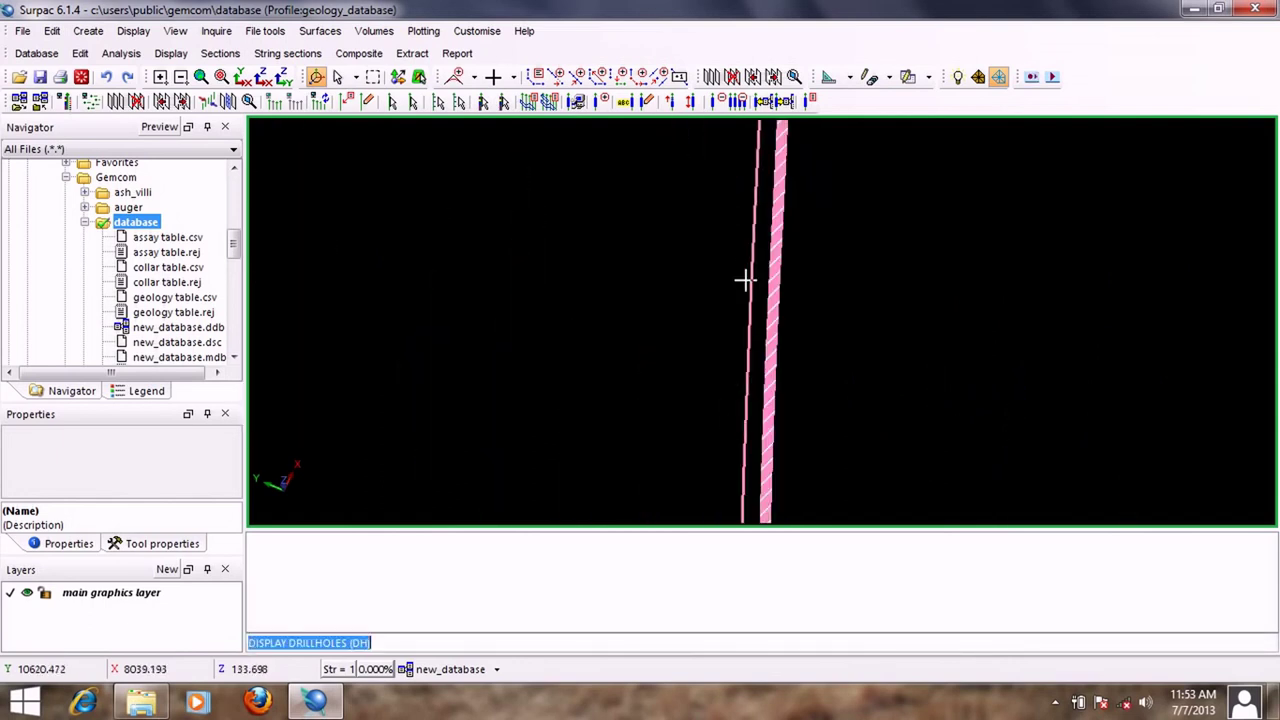
left_click_drag(776, 173, 718, 250)
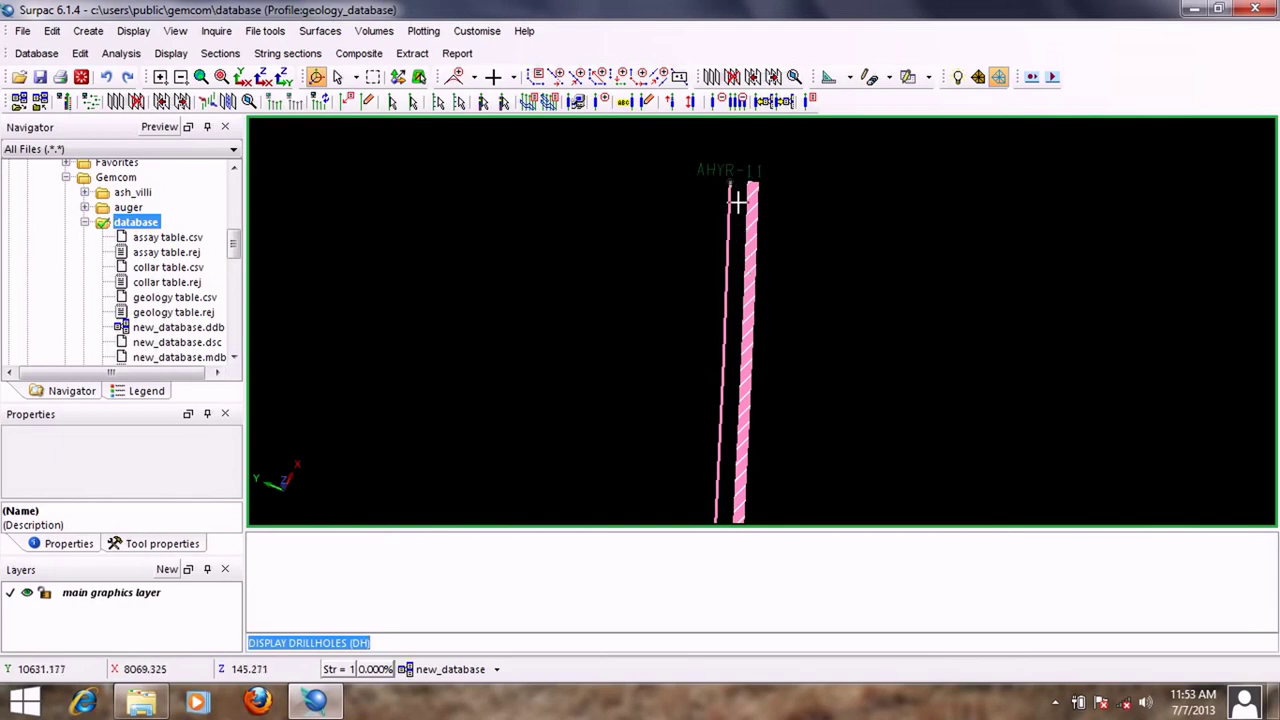
mouse_move(737, 203)
left_mouse_down()
mouse_move(751, 232)
mouse_move(757, 195)
left_mouse_up()
left_click_drag(749, 336, 748, 230)
left_click_drag(455, 340, 741, 253)
scroll(648, 300, "up", 3)
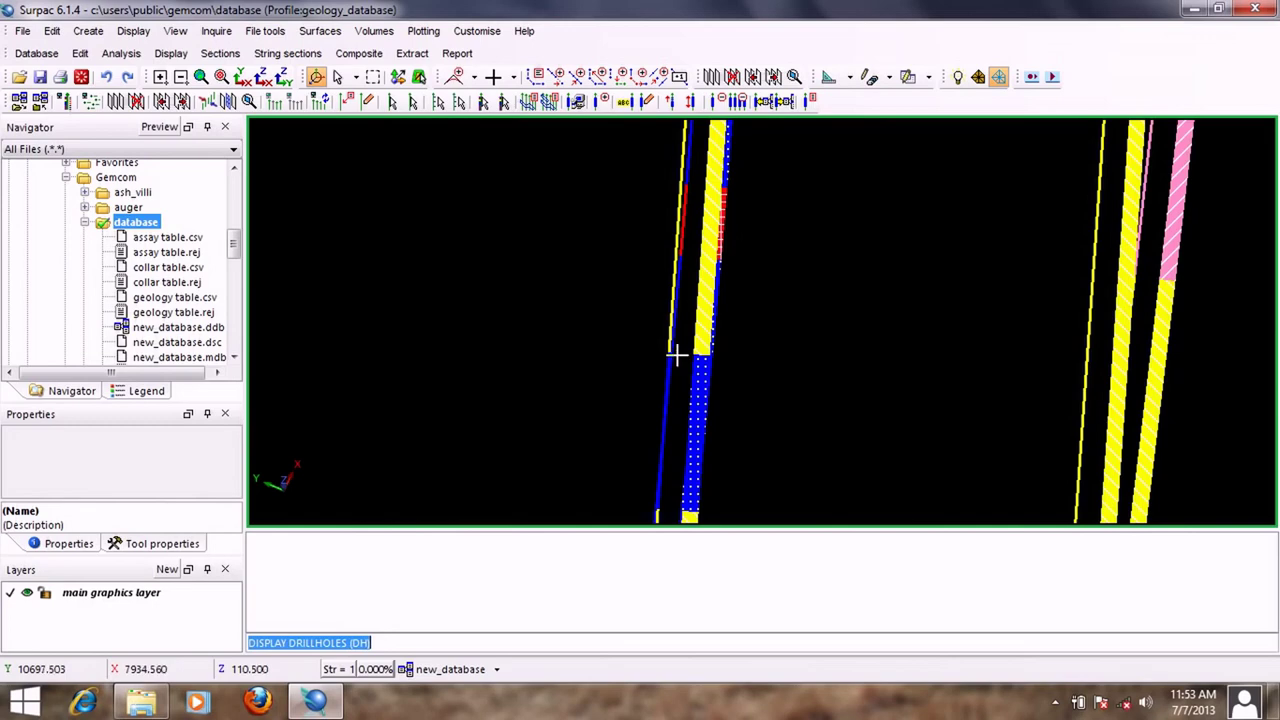
left_click_drag(676, 355, 900, 298)
scroll(900, 289, "up", 3)
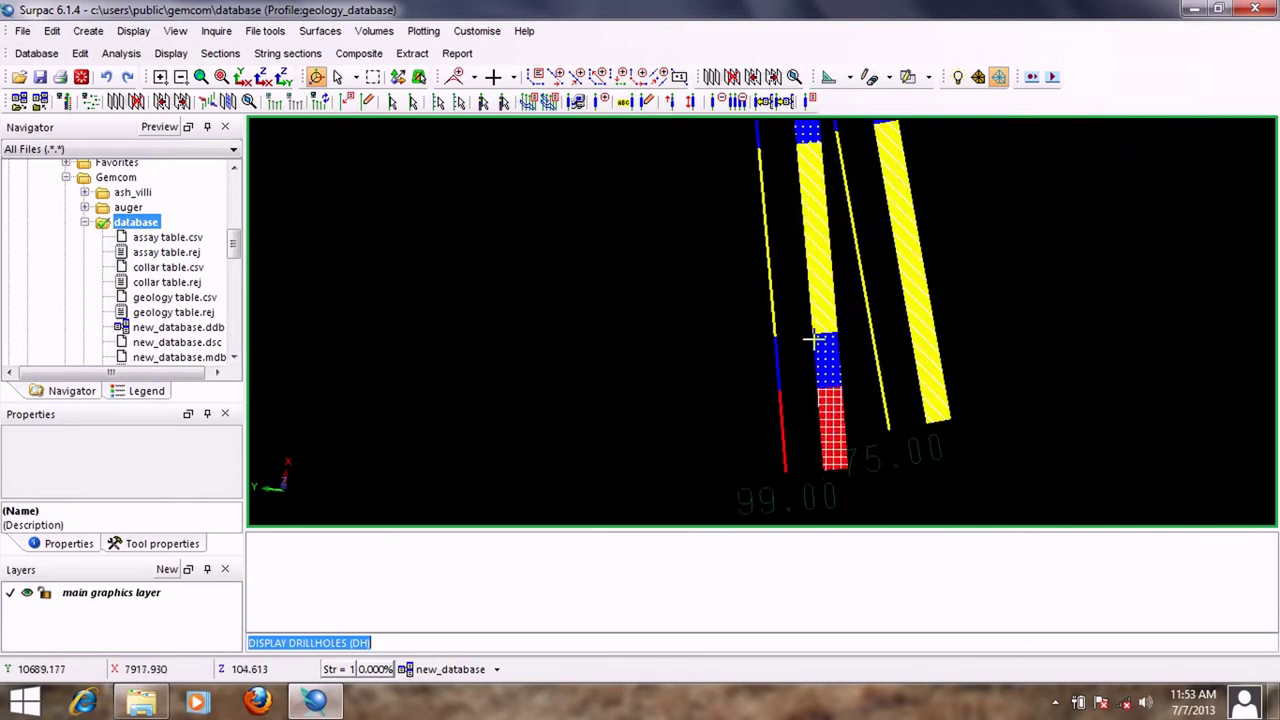
scroll(855, 285, "down", 5)
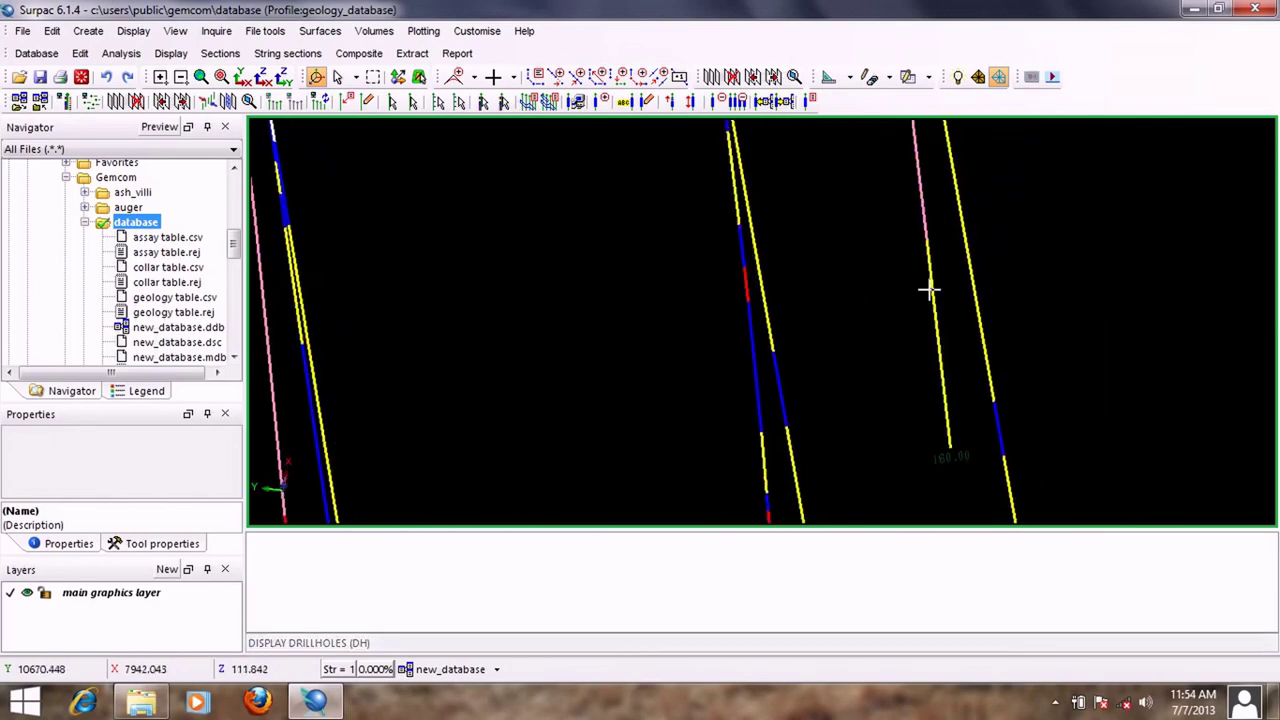
scroll(885, 218, "down", 3)
middle_click_drag(687, 233, 894, 231)
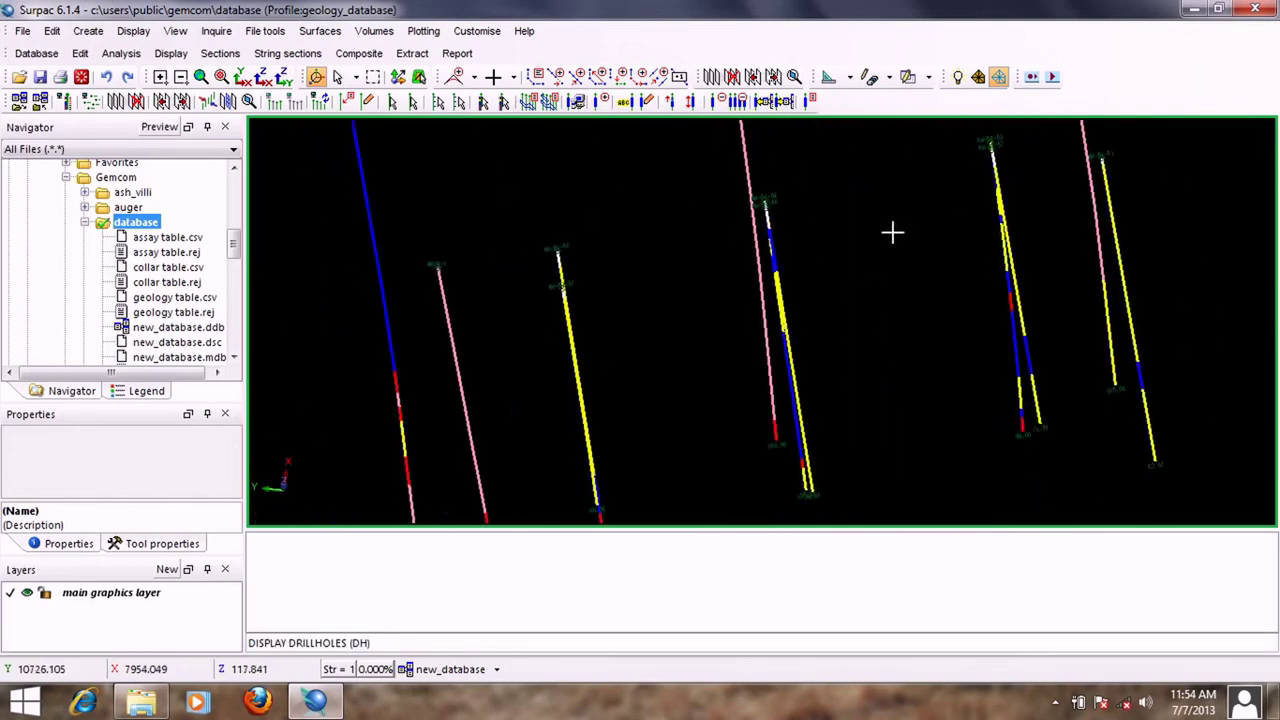
middle_click_drag(558, 258, 694, 207)
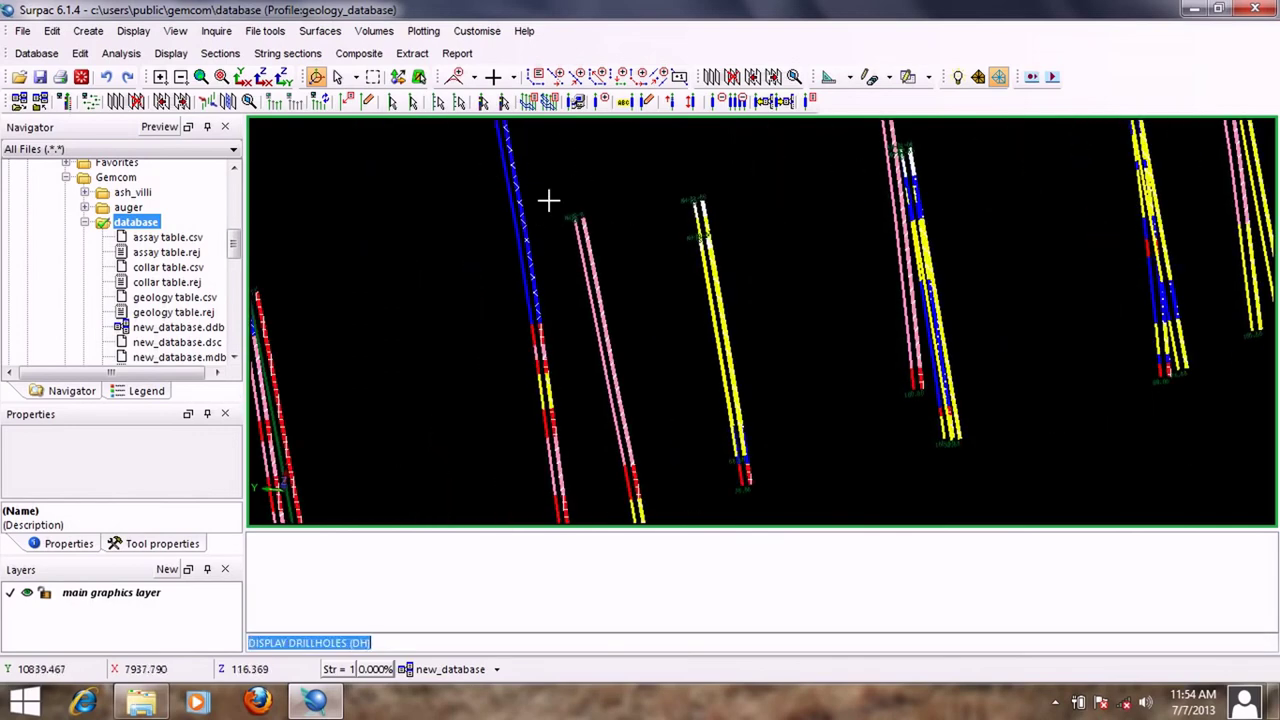
Step: Set the first drillhole label row to the au_ave_ppm field of the assay table
scroll(550, 200, "up", 4)
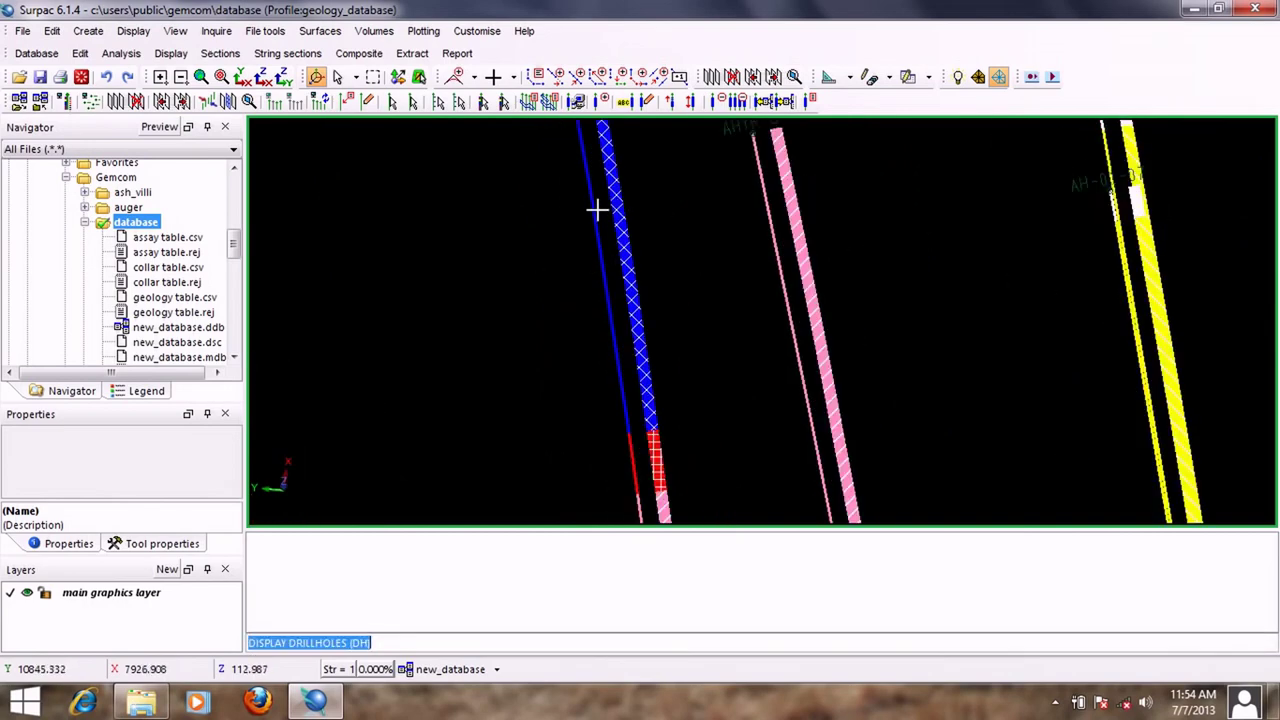
scroll(634, 200, "down", 4)
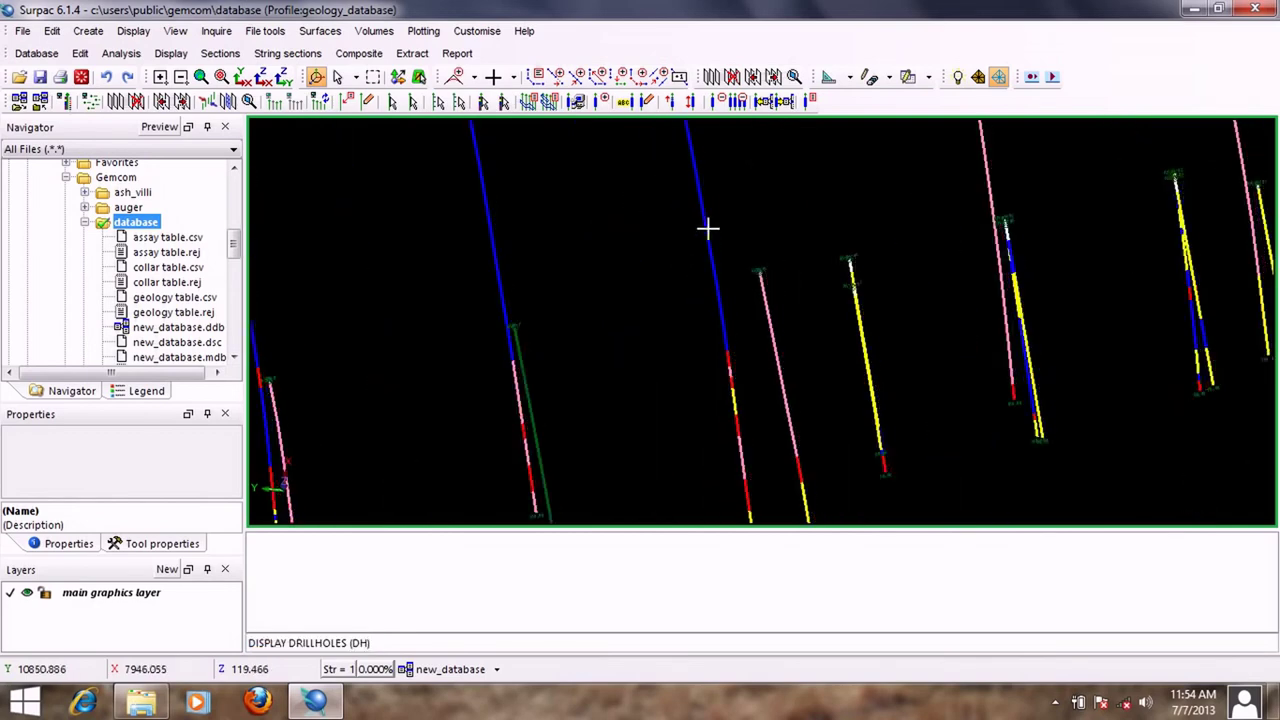
scroll(707, 229, "down", 3)
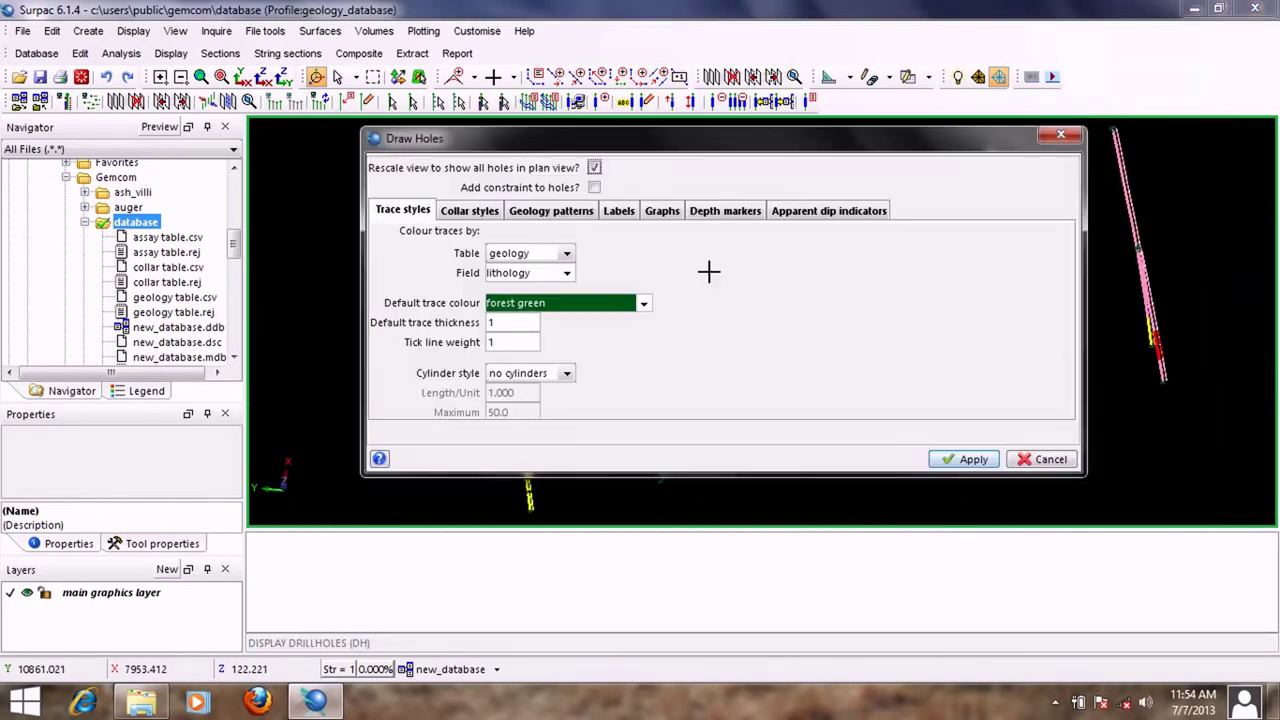
left_click(620, 212)
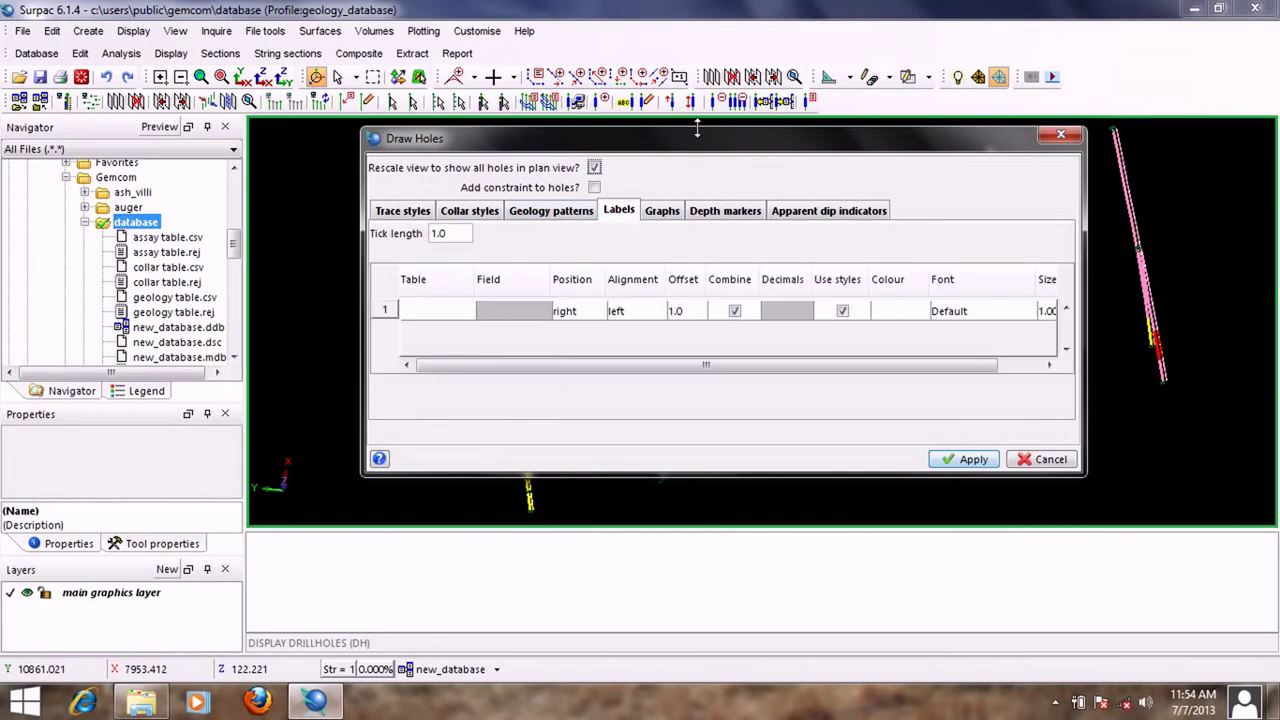
left_click(472, 318)
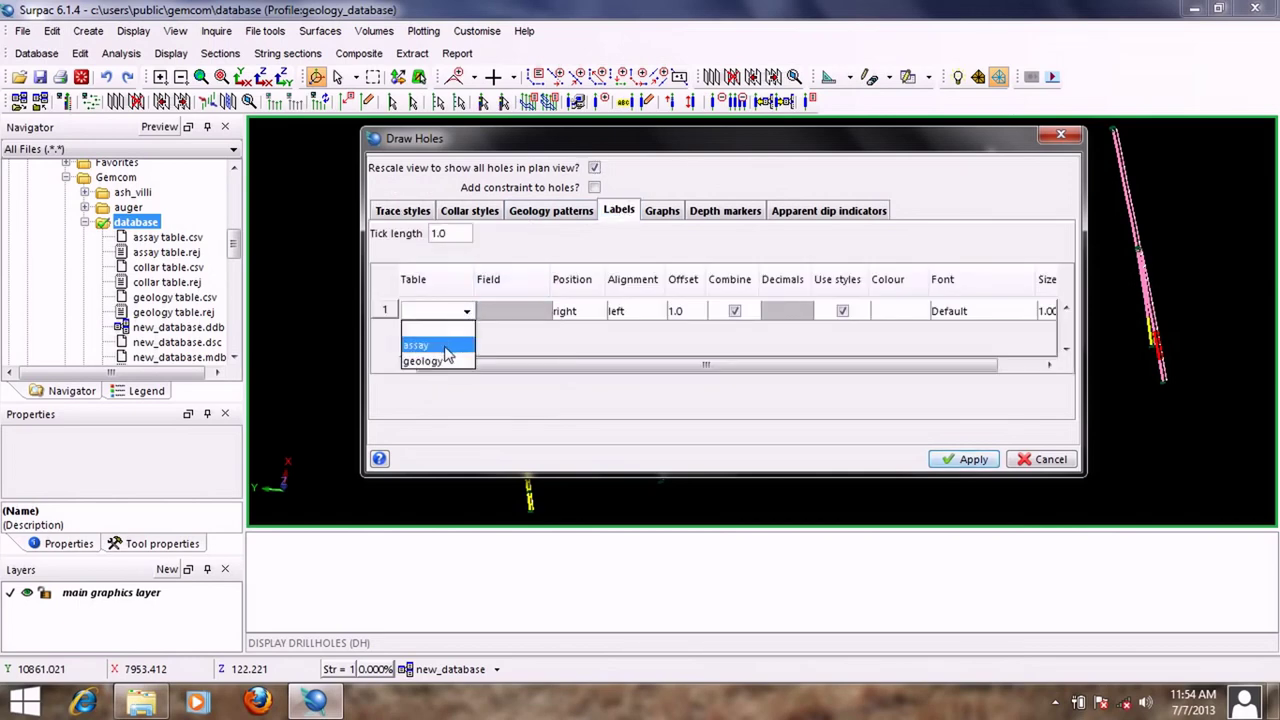
left_click(444, 344)
left_click(541, 318)
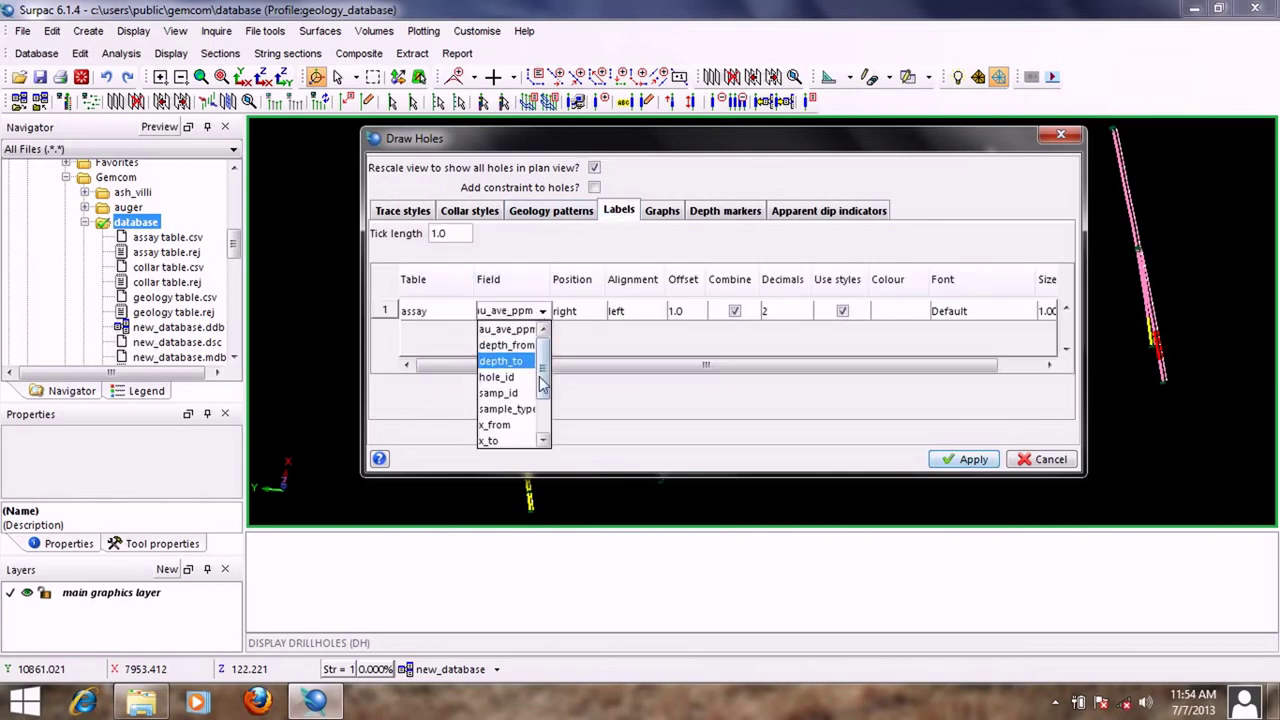
left_click(521, 331)
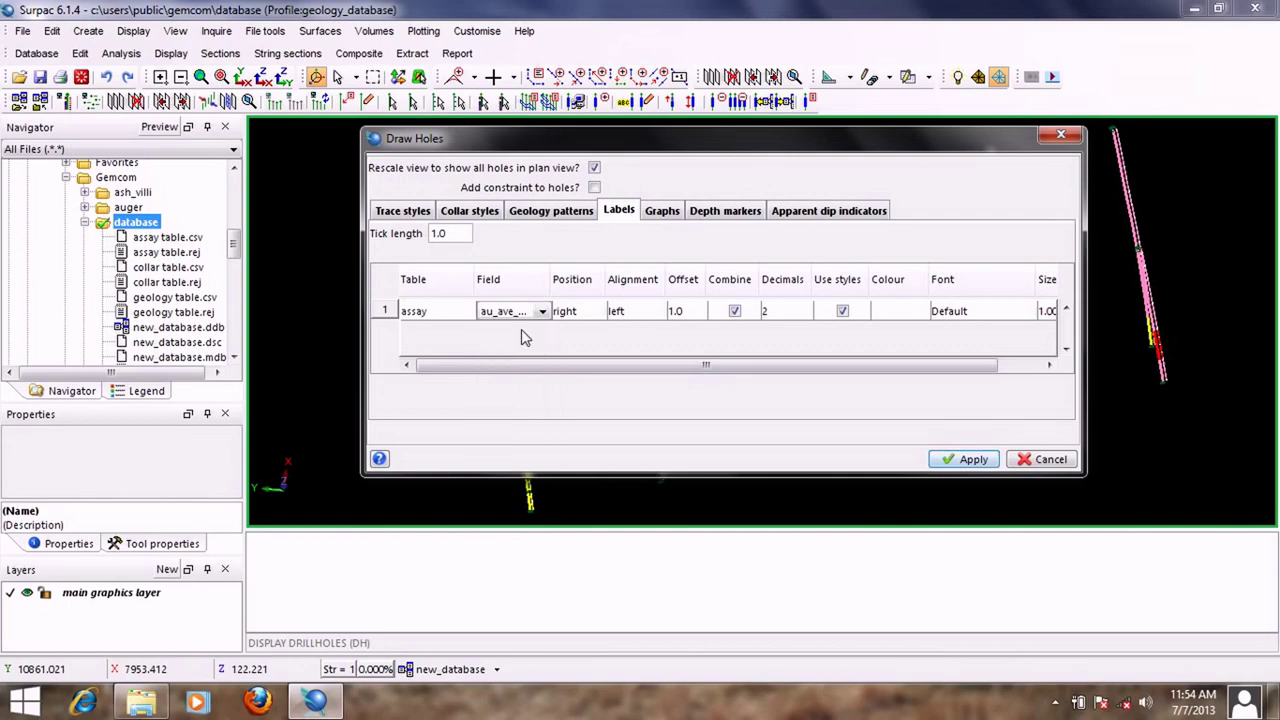
Step: Add a second label row for the lithology field of the geology table
right_click(387, 318)
left_click(428, 341)
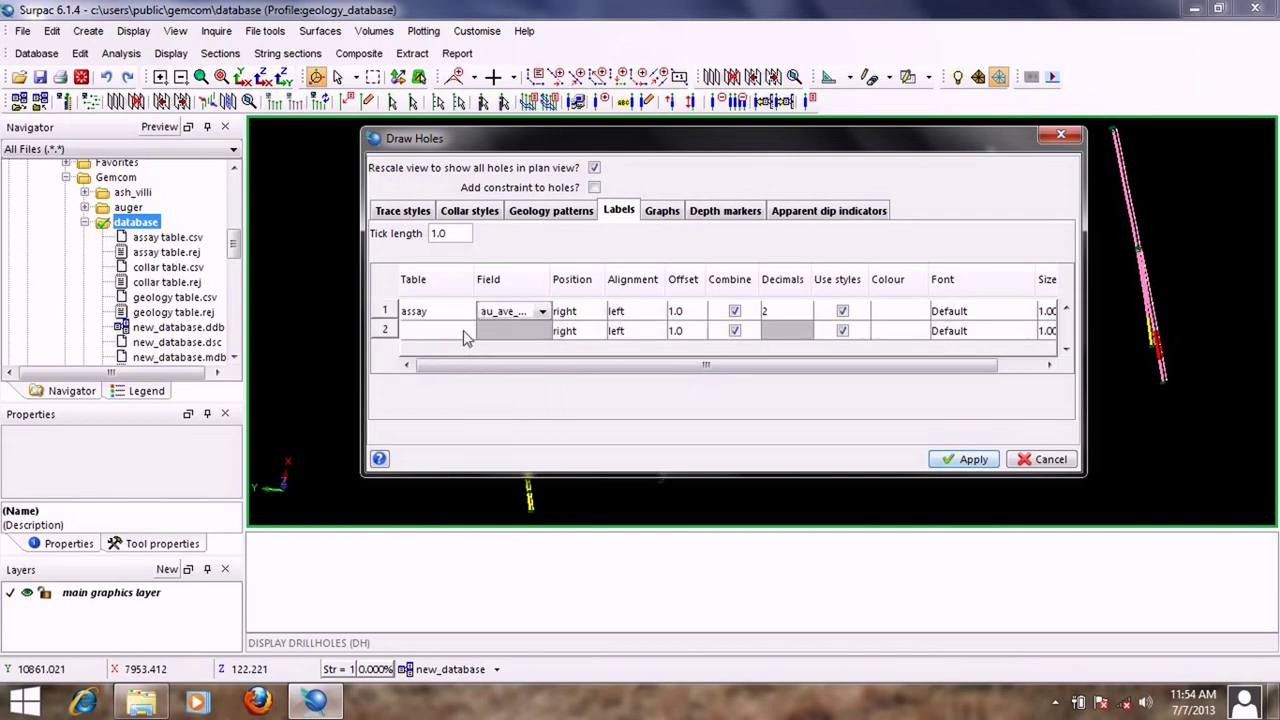
left_click(466, 331)
left_click(422, 381)
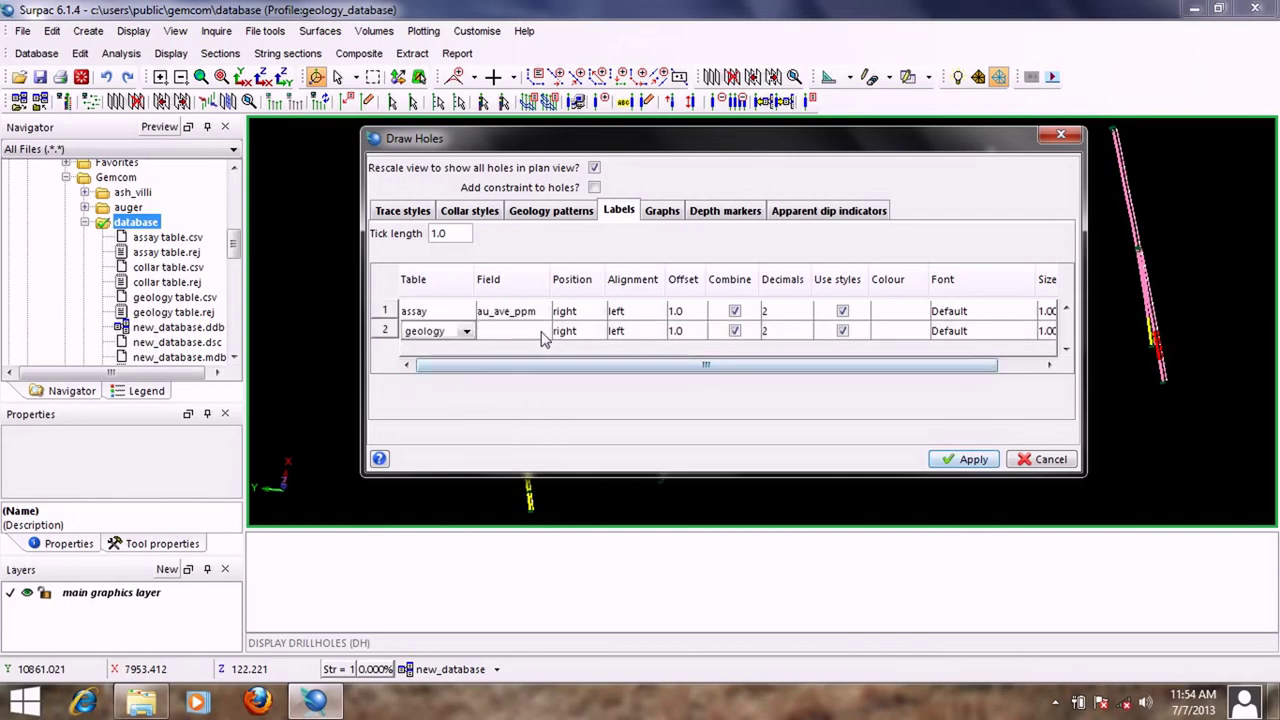
left_click(541, 331)
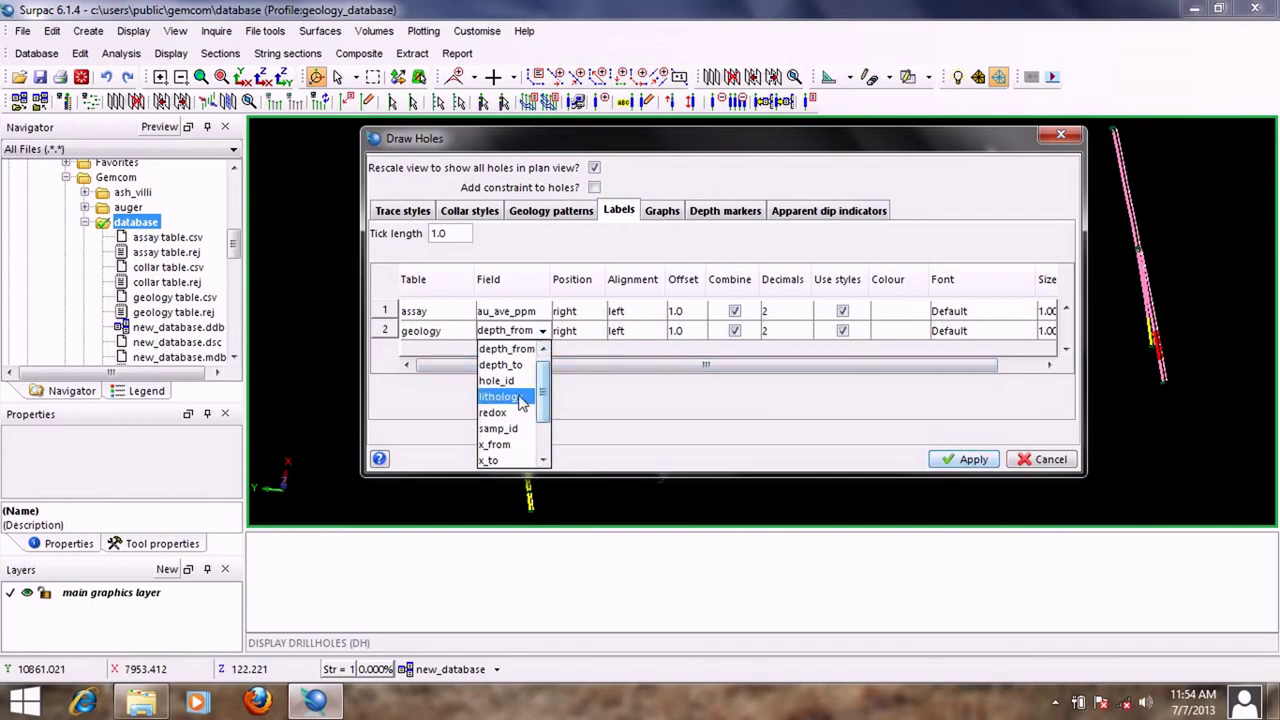
left_click(516, 398)
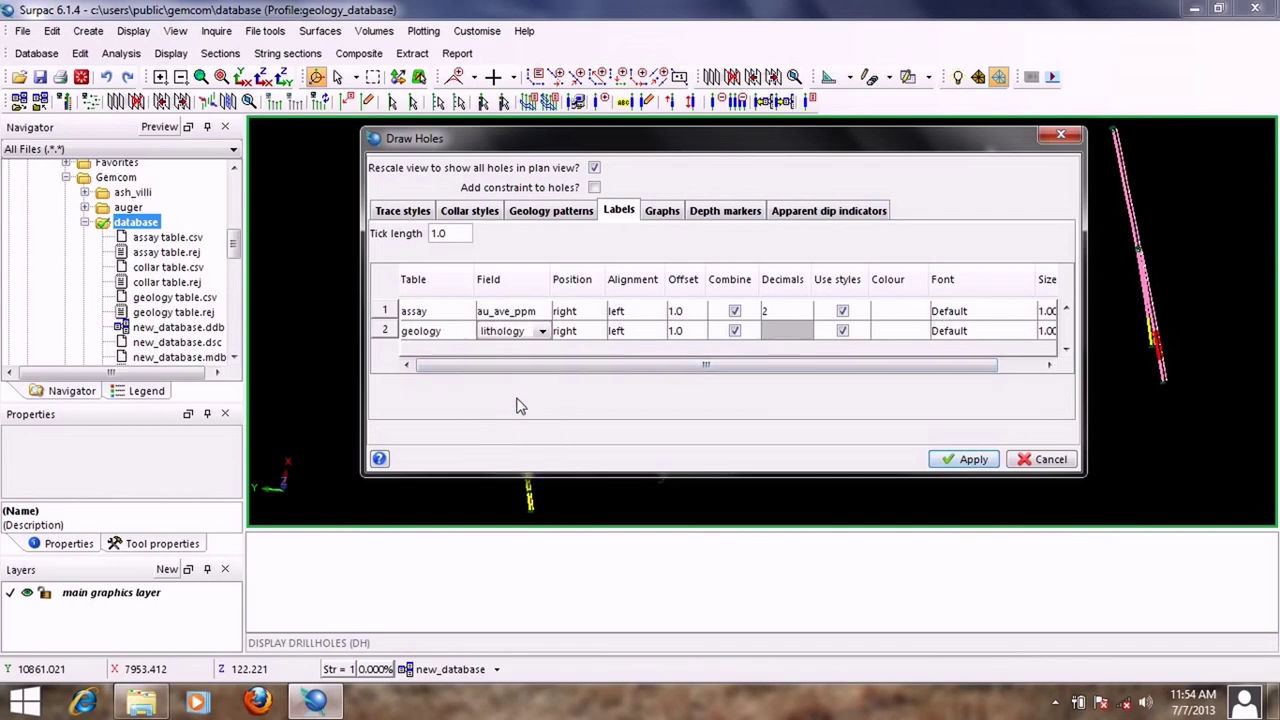
Step: Position the au_ave_ppm labels left of the traces and give the right-positioned lithology labels an offset of 4.0
left_click(601, 315)
left_click(596, 345)
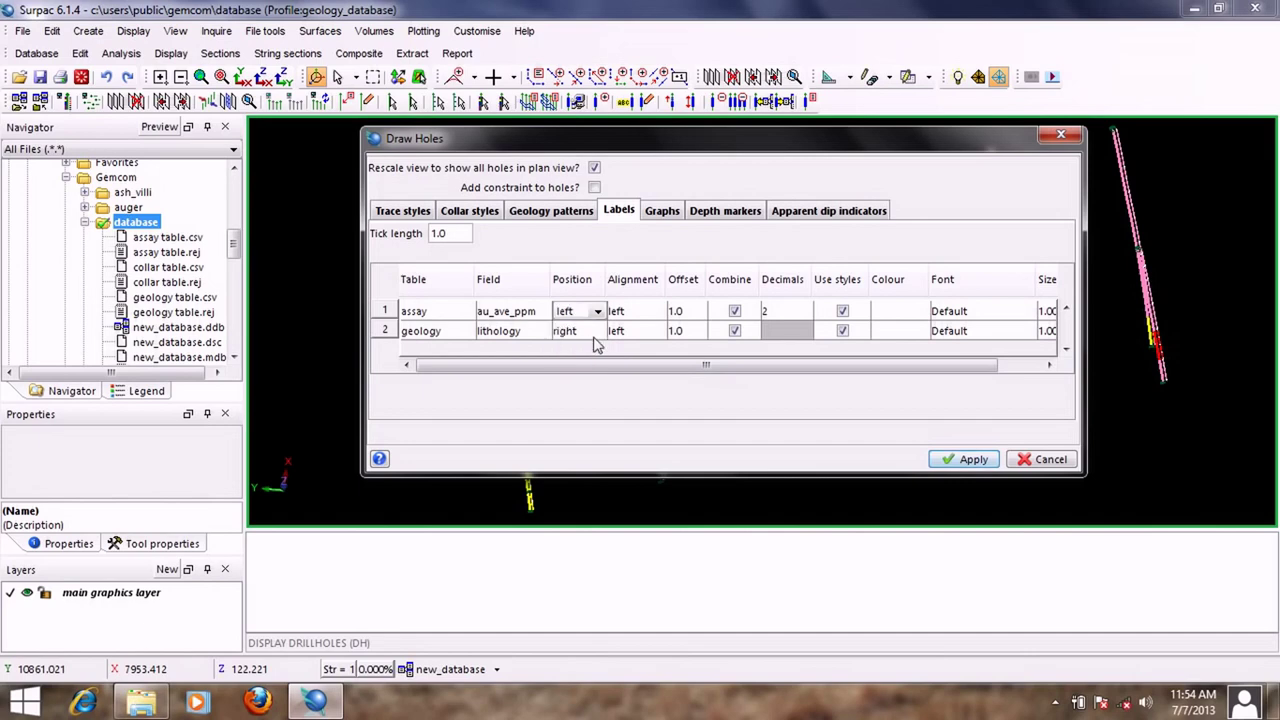
left_click(597, 334)
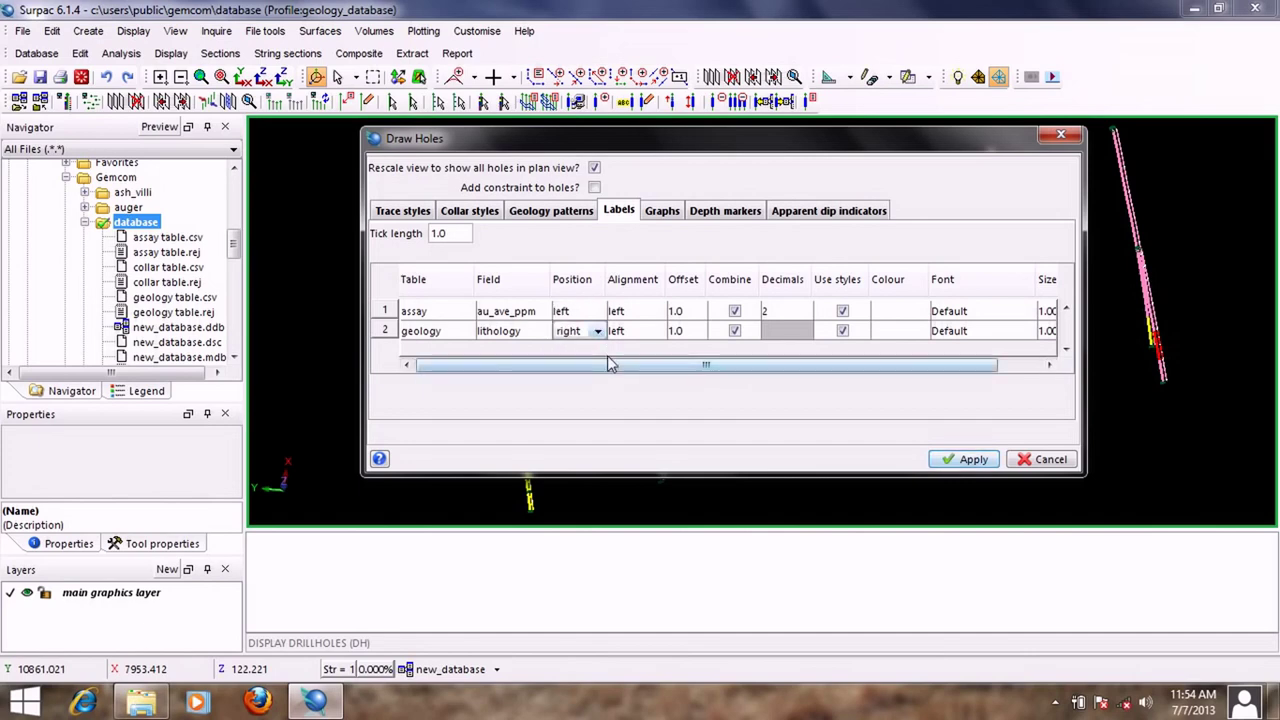
left_click(690, 312)
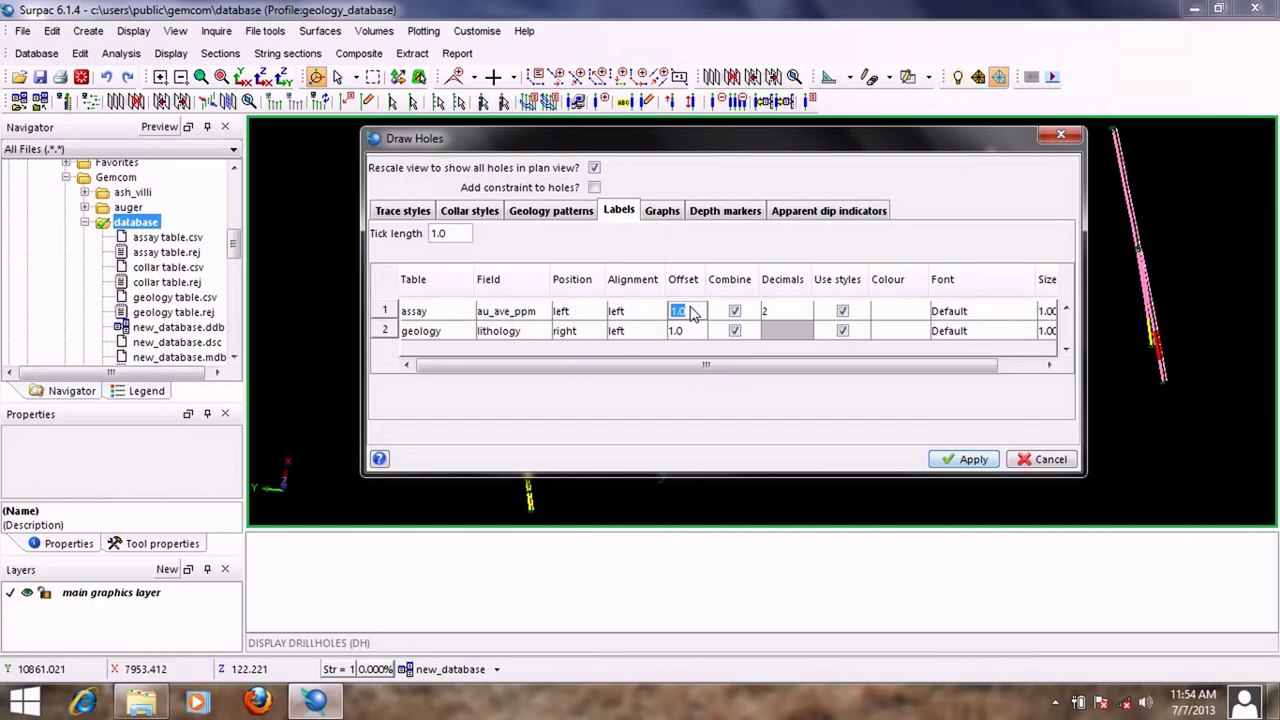
left_click(699, 334)
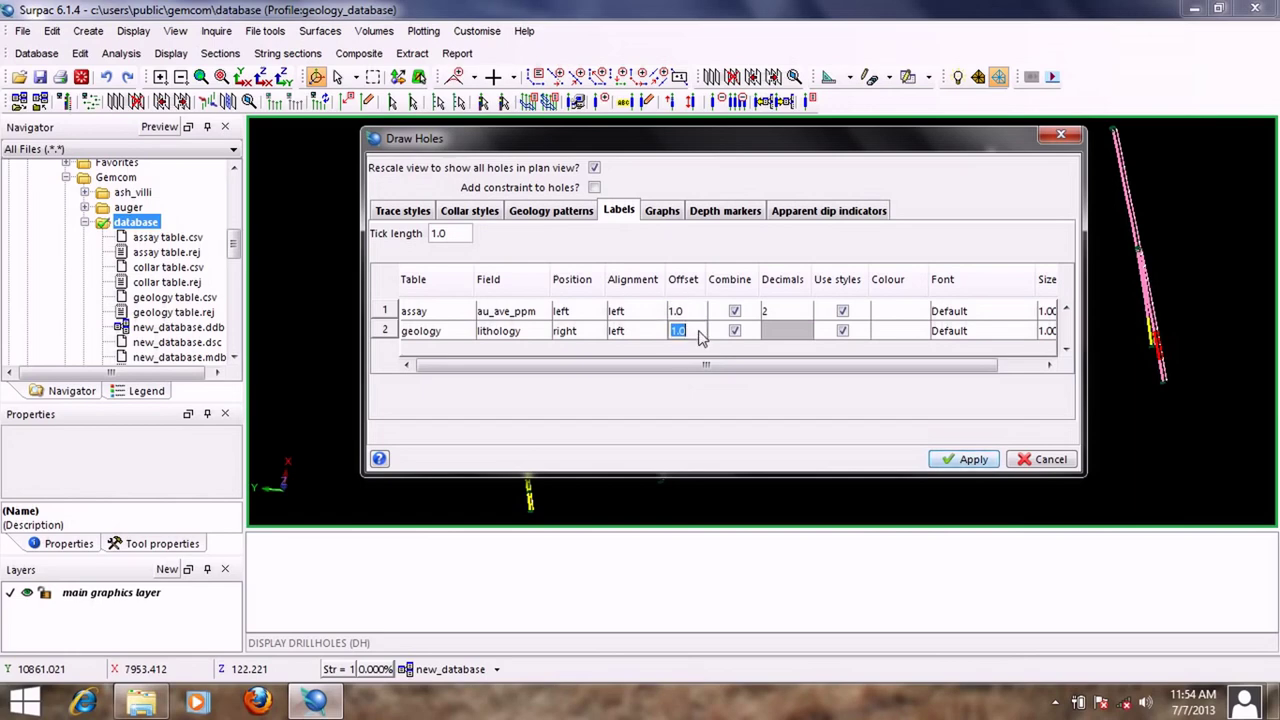
left_click(698, 329)
Step: Clear the table used for geology patterns and draw the drillholes with the assay and lithology labels
left_click(551, 212)
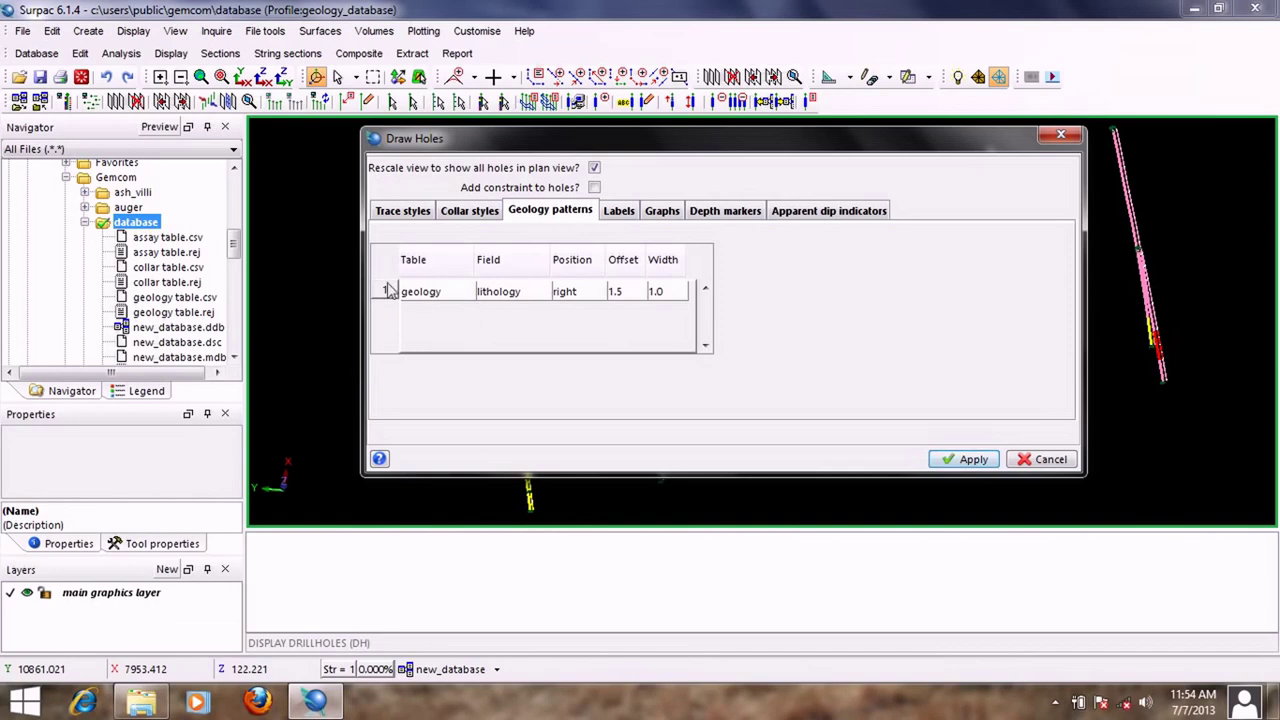
left_click(465, 298)
left_click(510, 298)
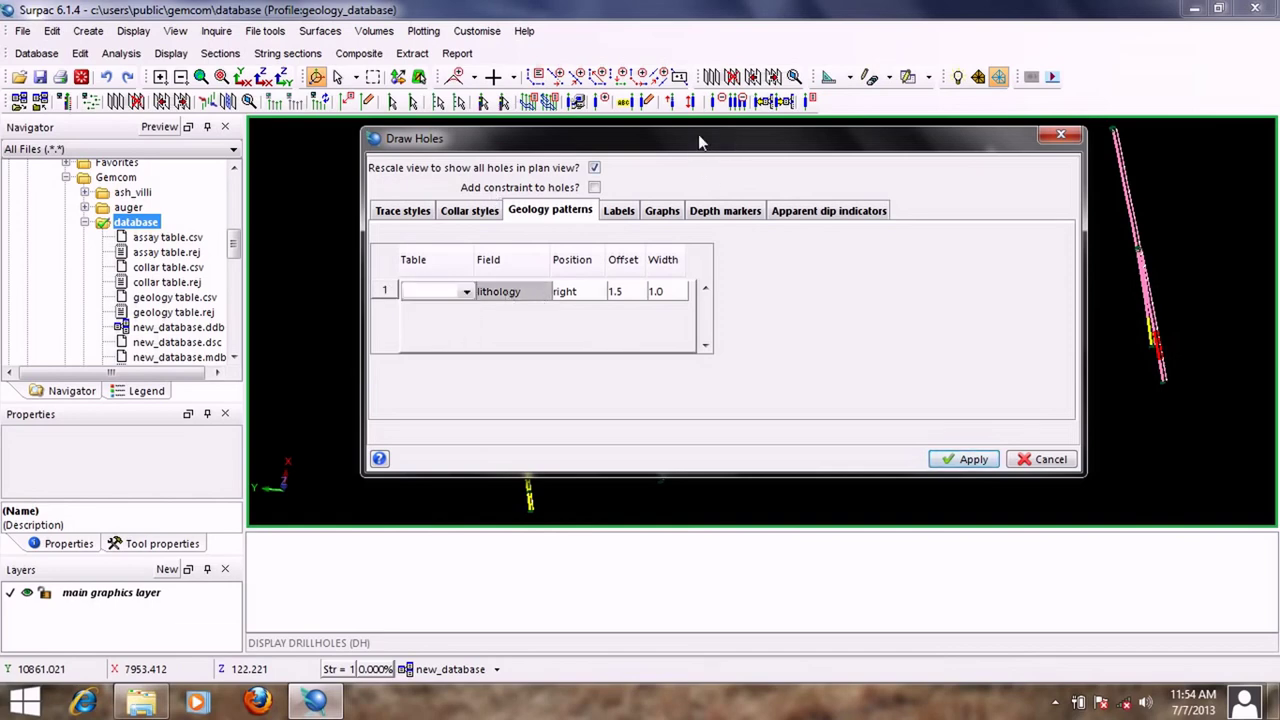
left_click_drag(698, 140, 644, 140)
left_click(900, 458)
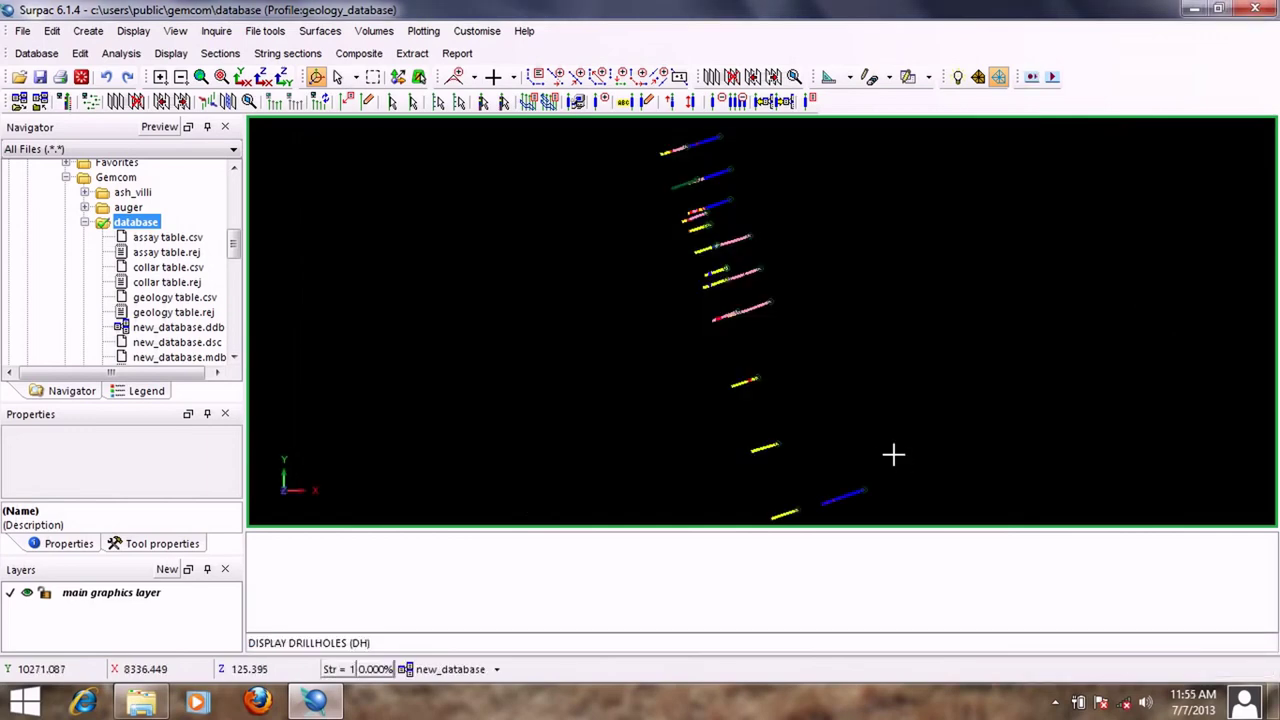
Step: Examine the gold assay values and lithology codes labelled along the drillhole traces from several angles and distances
left_click_drag(780, 434, 872, 372)
scroll(691, 330, "up", 5)
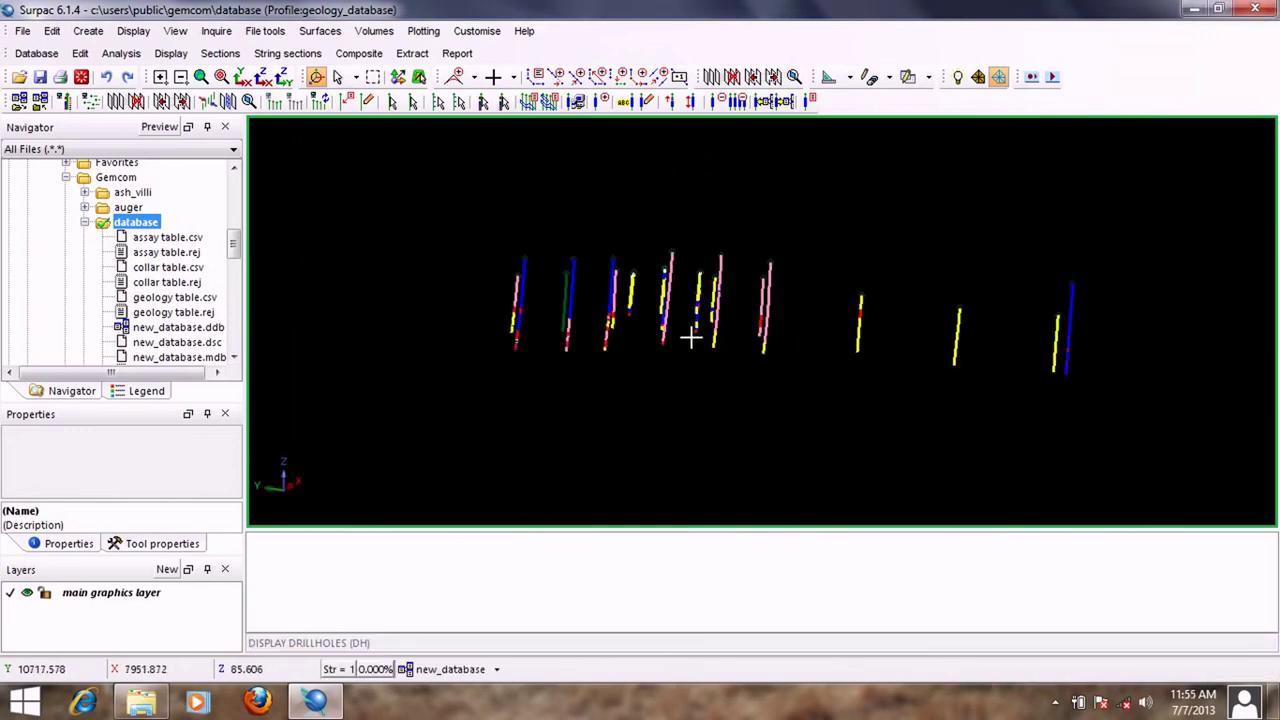
scroll(709, 310, "up", 5)
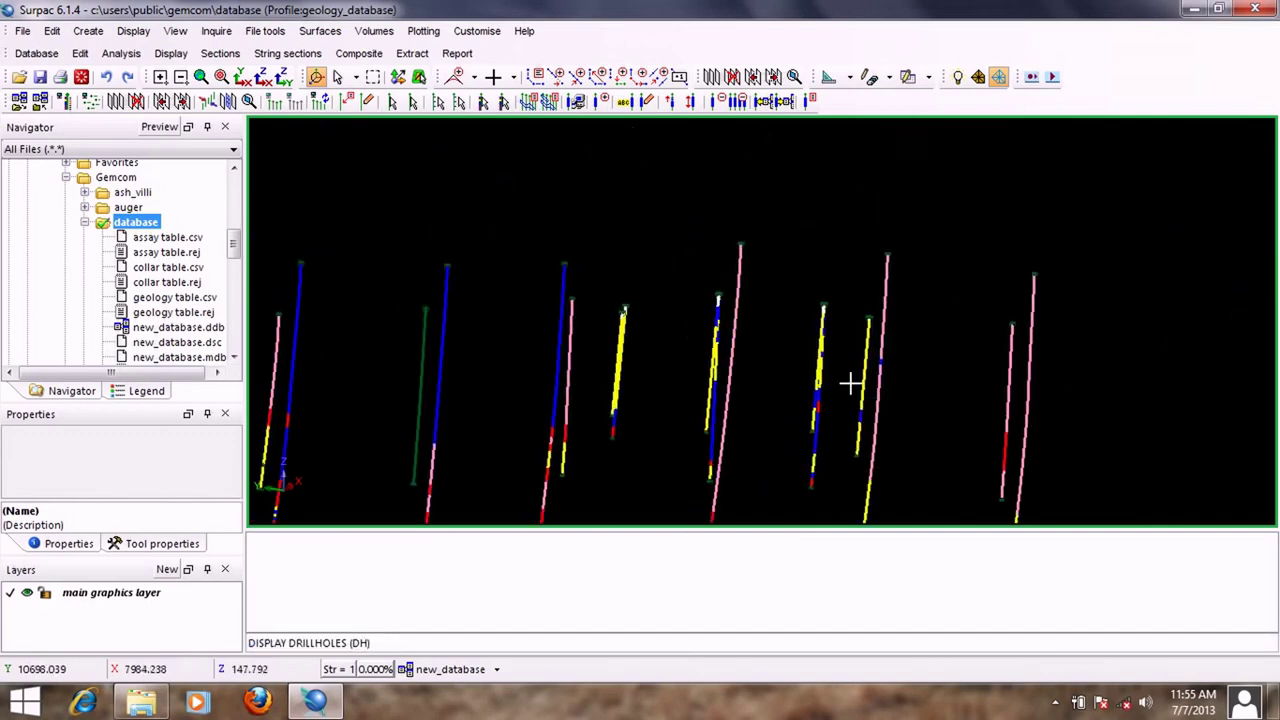
scroll(735, 318, "up", 2)
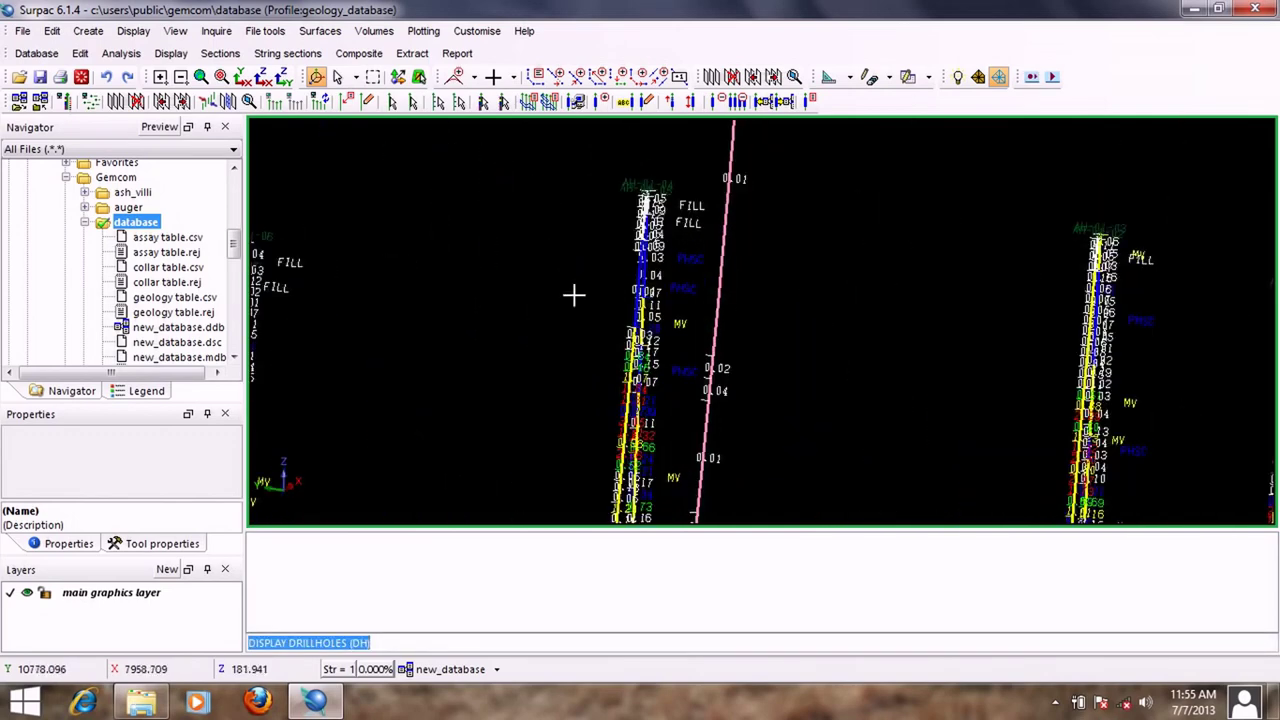
left_click_drag(573, 294, 745, 250)
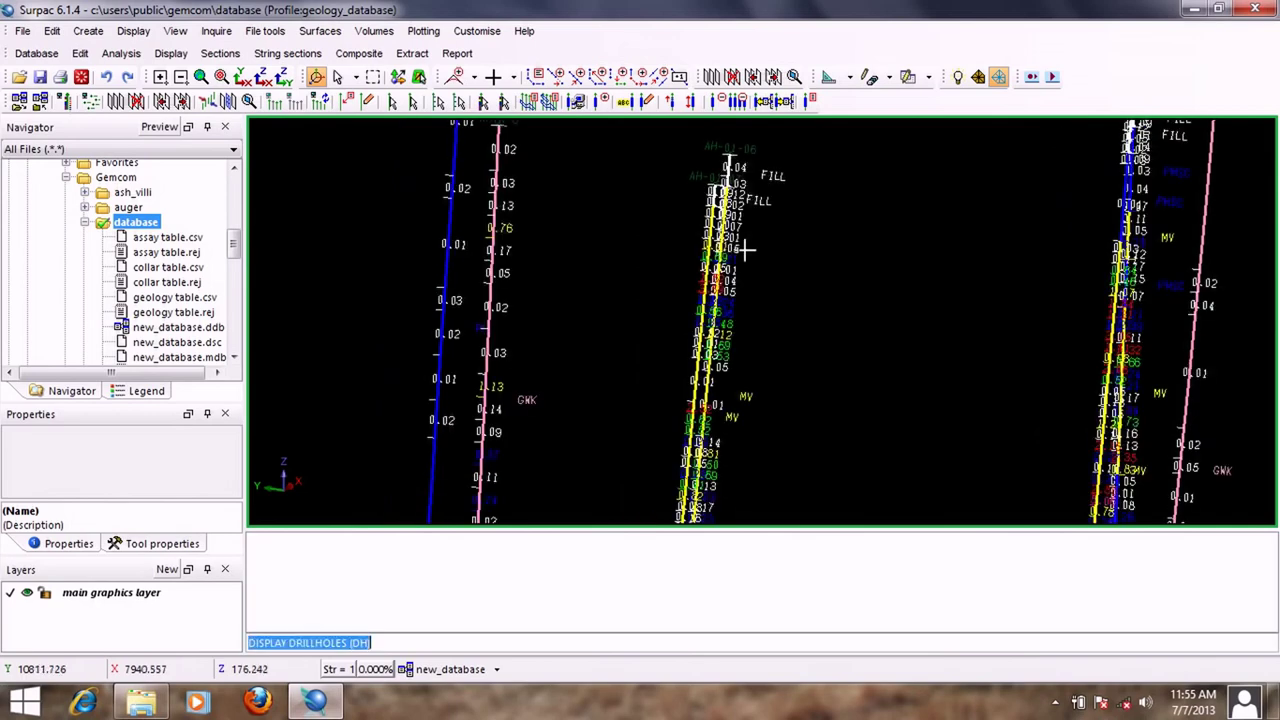
scroll(730, 250, "up", 1)
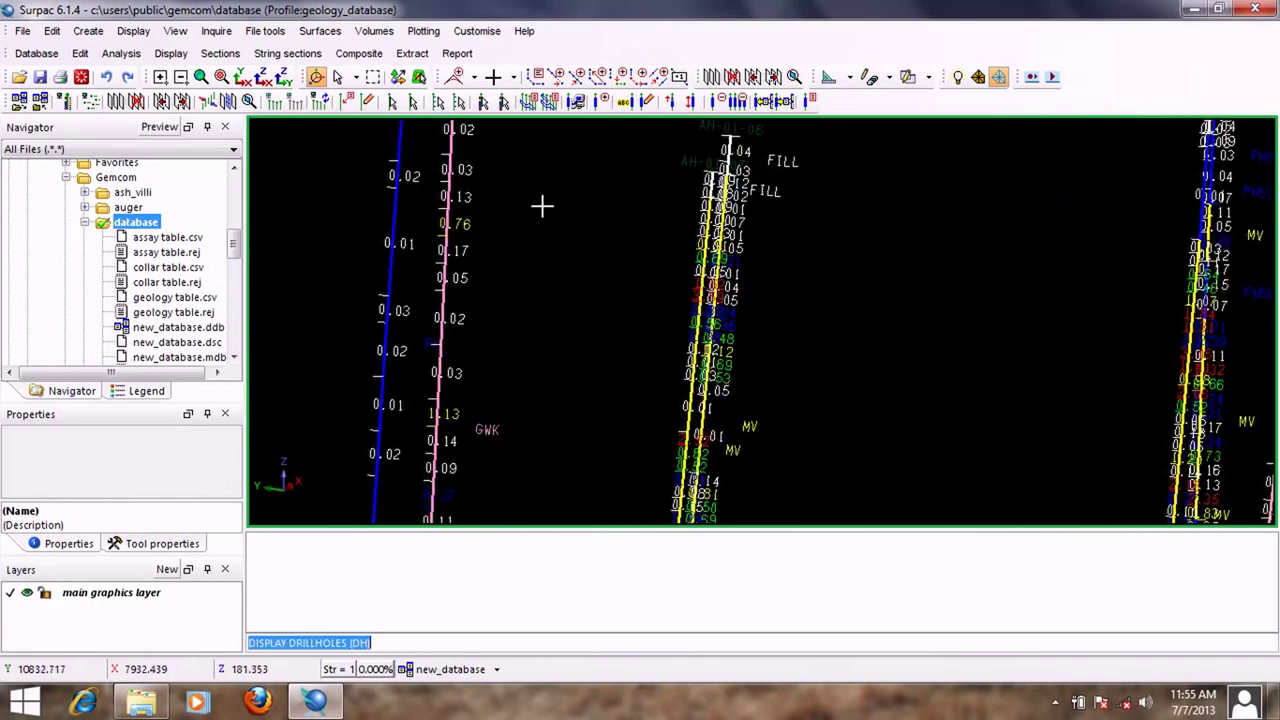
left_click_drag(1065, 226, 1074, 240)
left_click_drag(1194, 294, 837, 229)
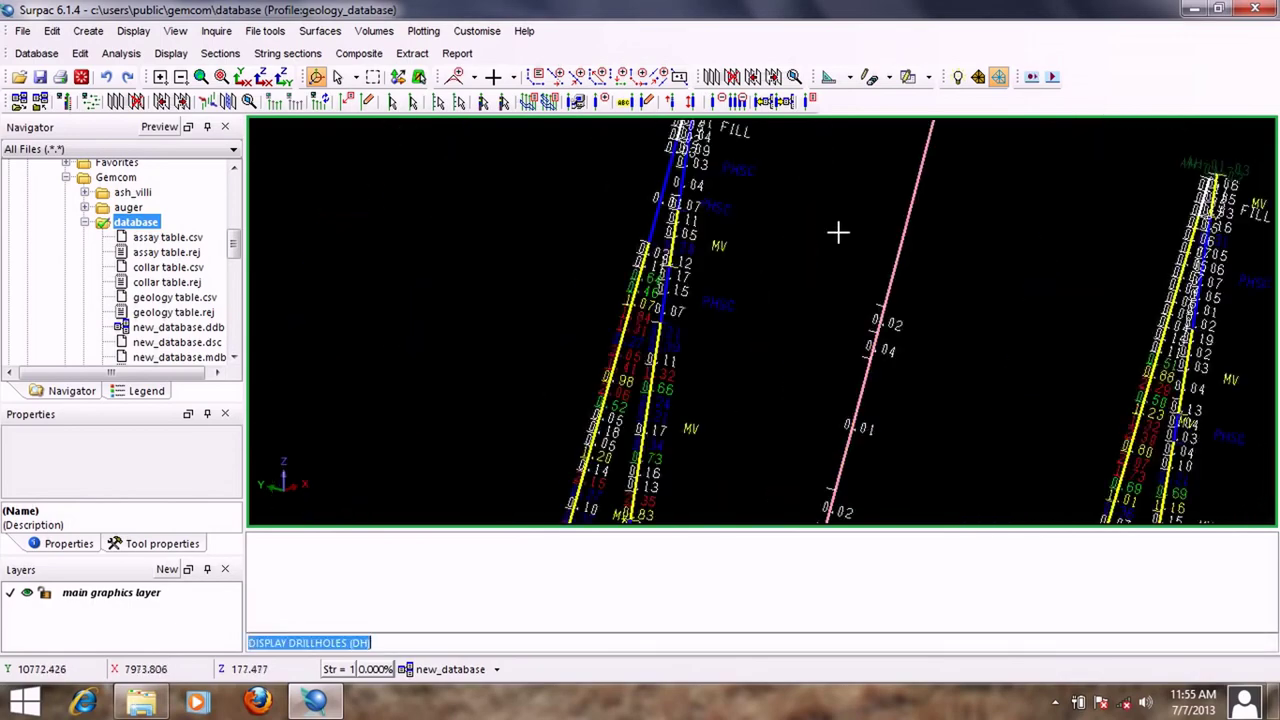
left_click_drag(937, 306, 829, 257)
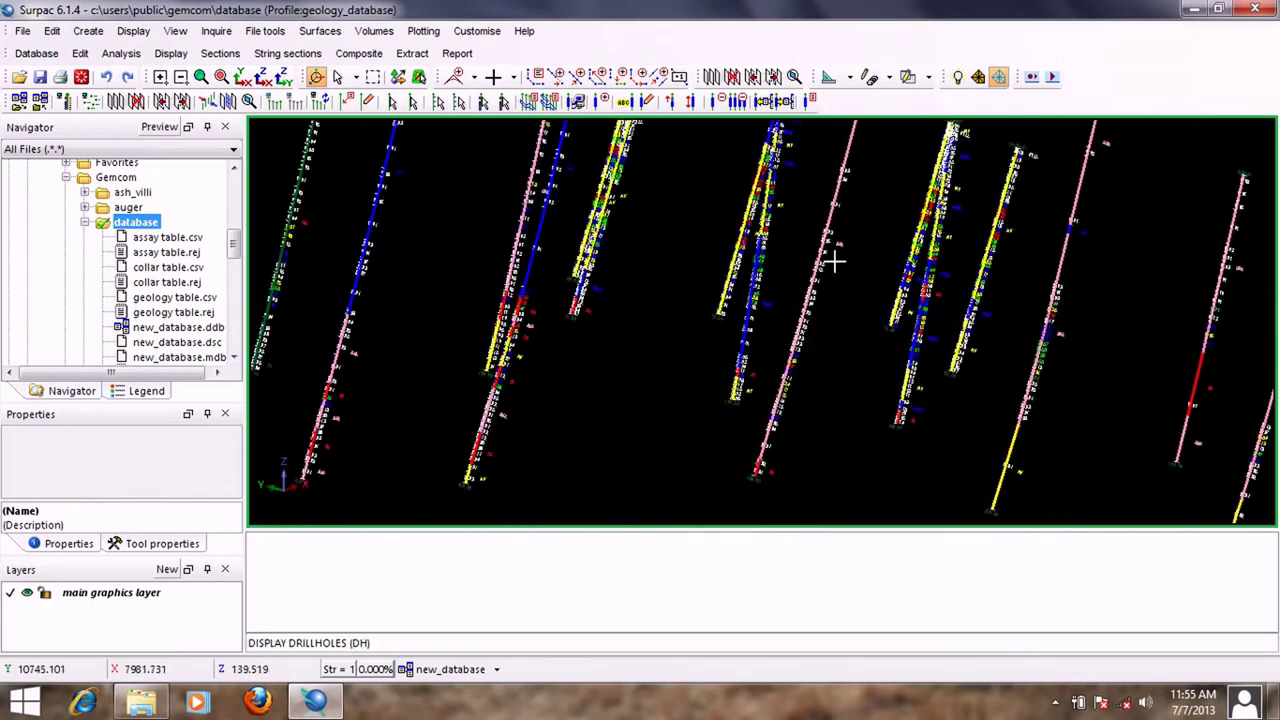
scroll(829, 257, "up", 4)
scroll(829, 257, "up", 1)
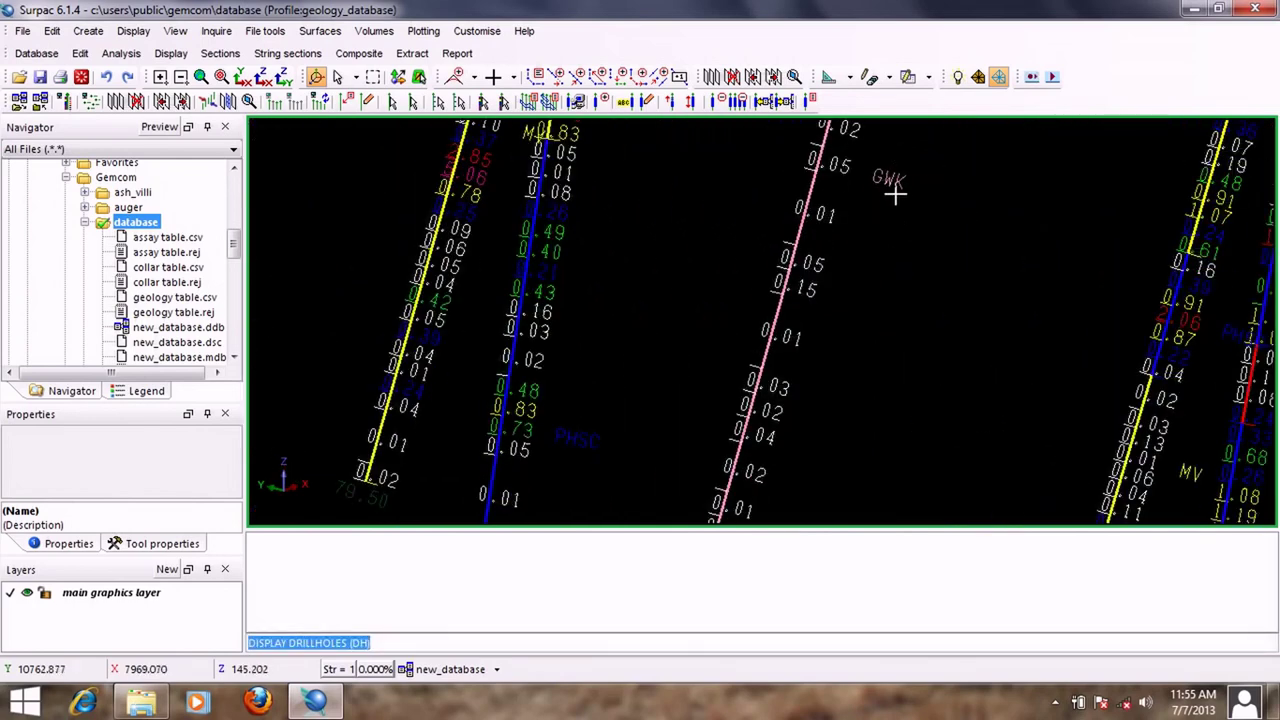
scroll(866, 366, "down", 5)
left_click_drag(866, 366, 926, 346)
scroll(944, 292, "up", 2)
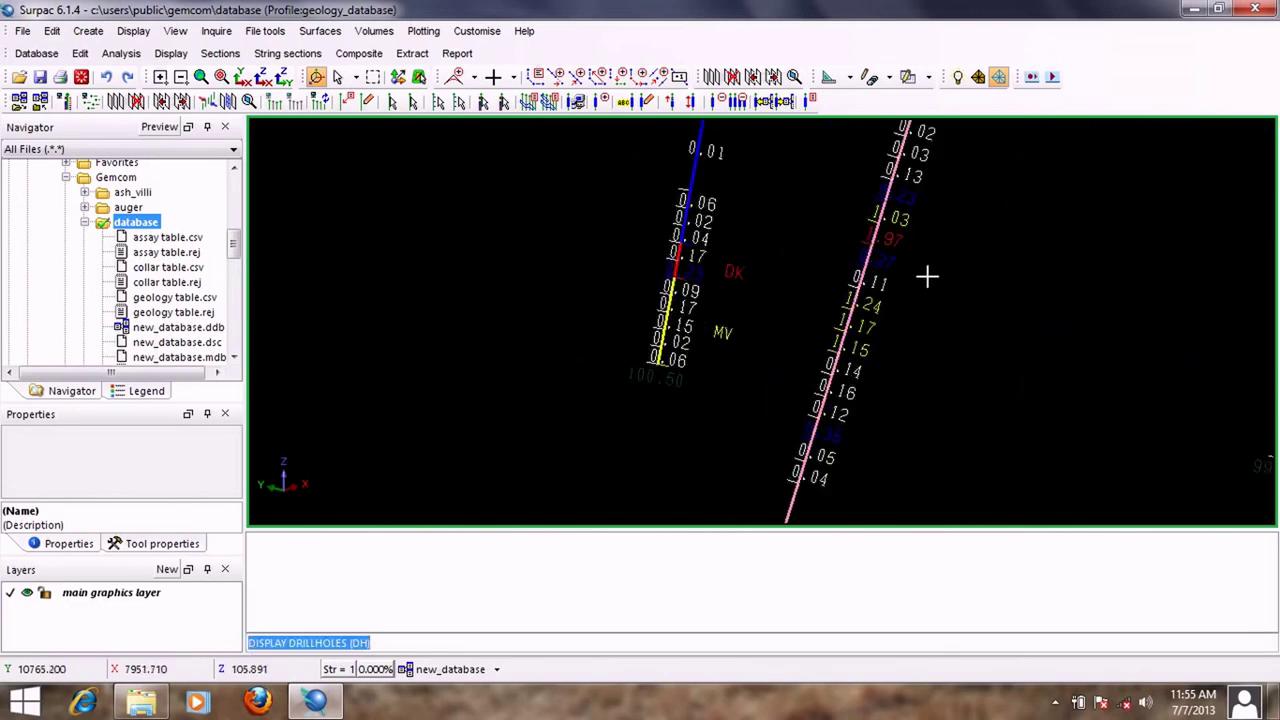
scroll(927, 276, "down", 5)
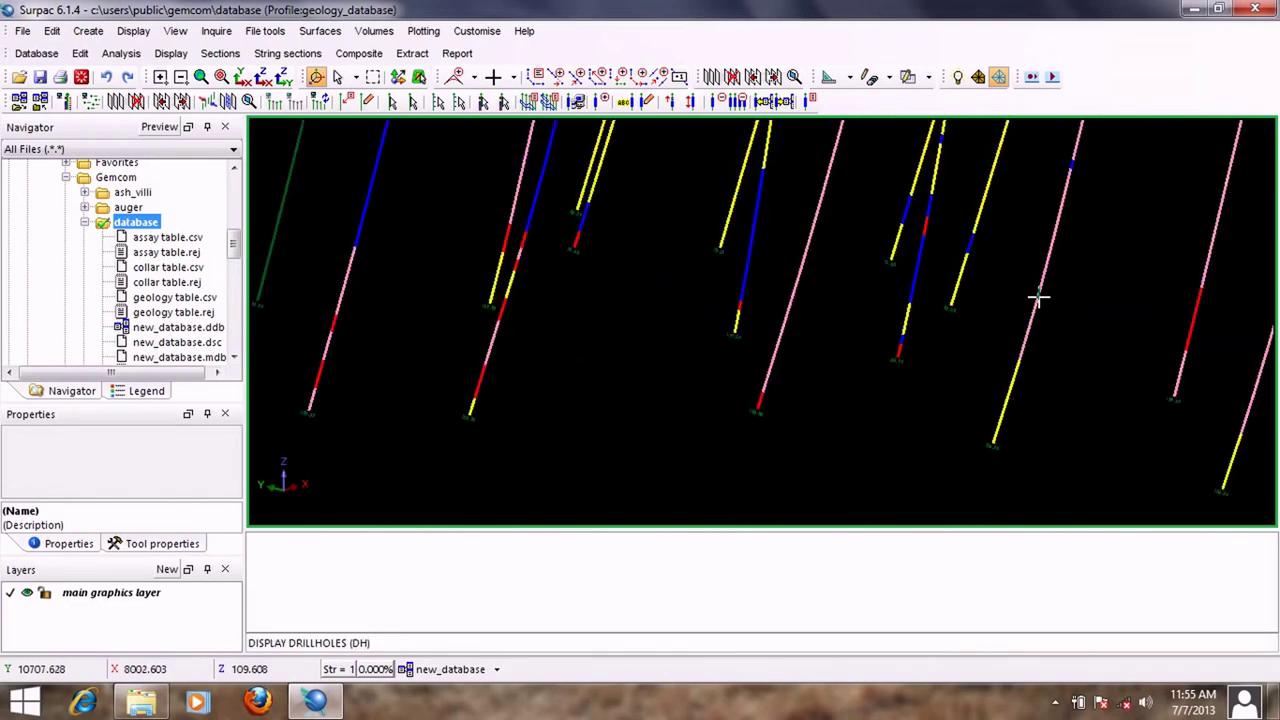
scroll(1037, 297, "up", 5)
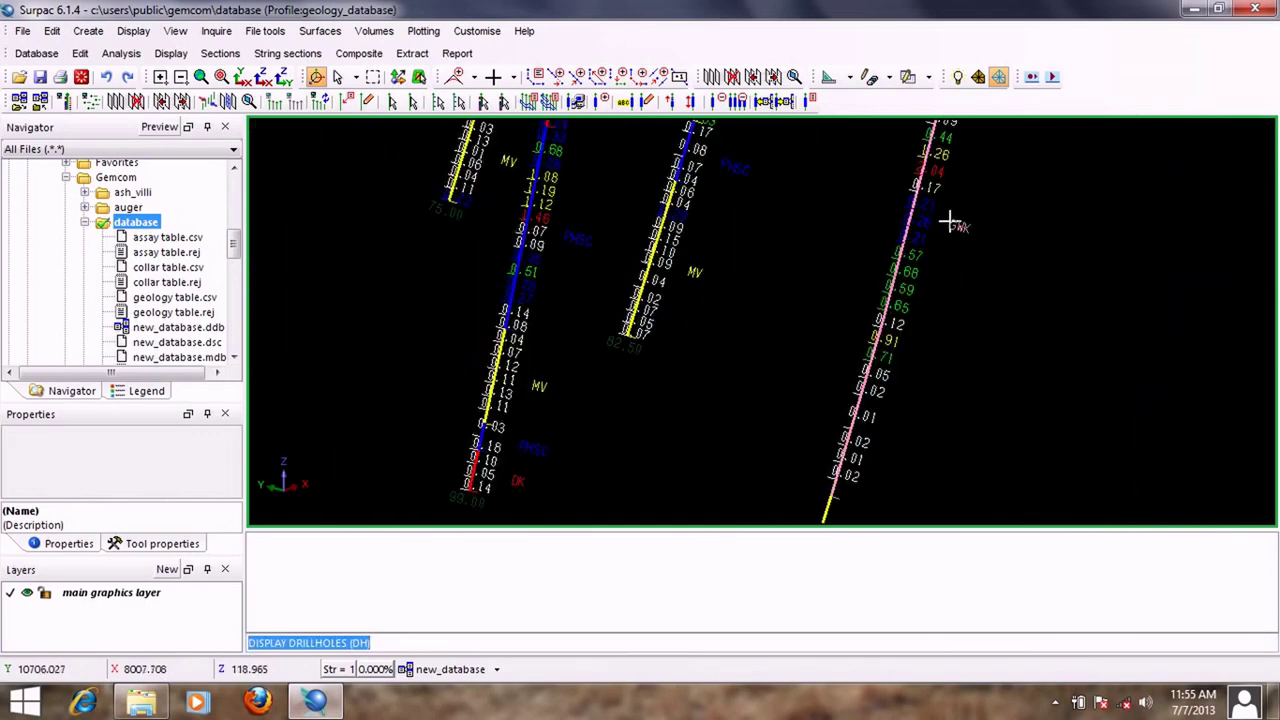
scroll(951, 222, "down", 4)
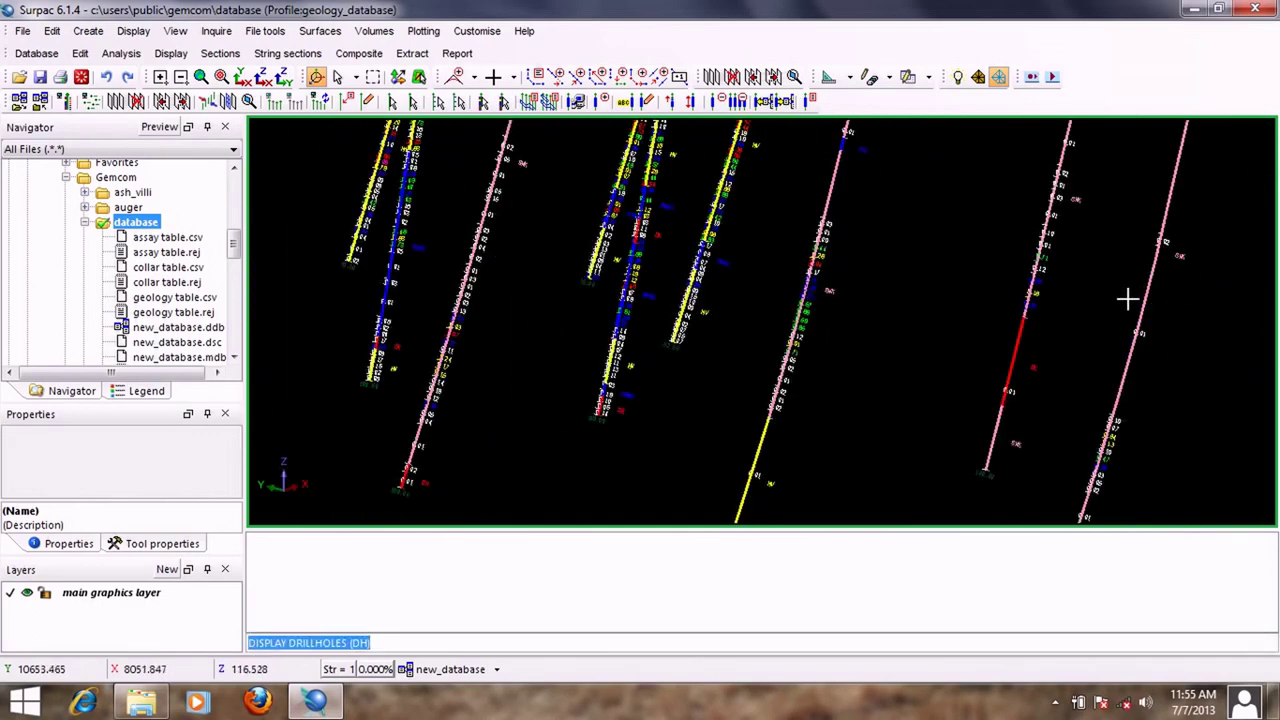
scroll(1031, 294, "down", 5)
scroll(843, 286, "down", 4)
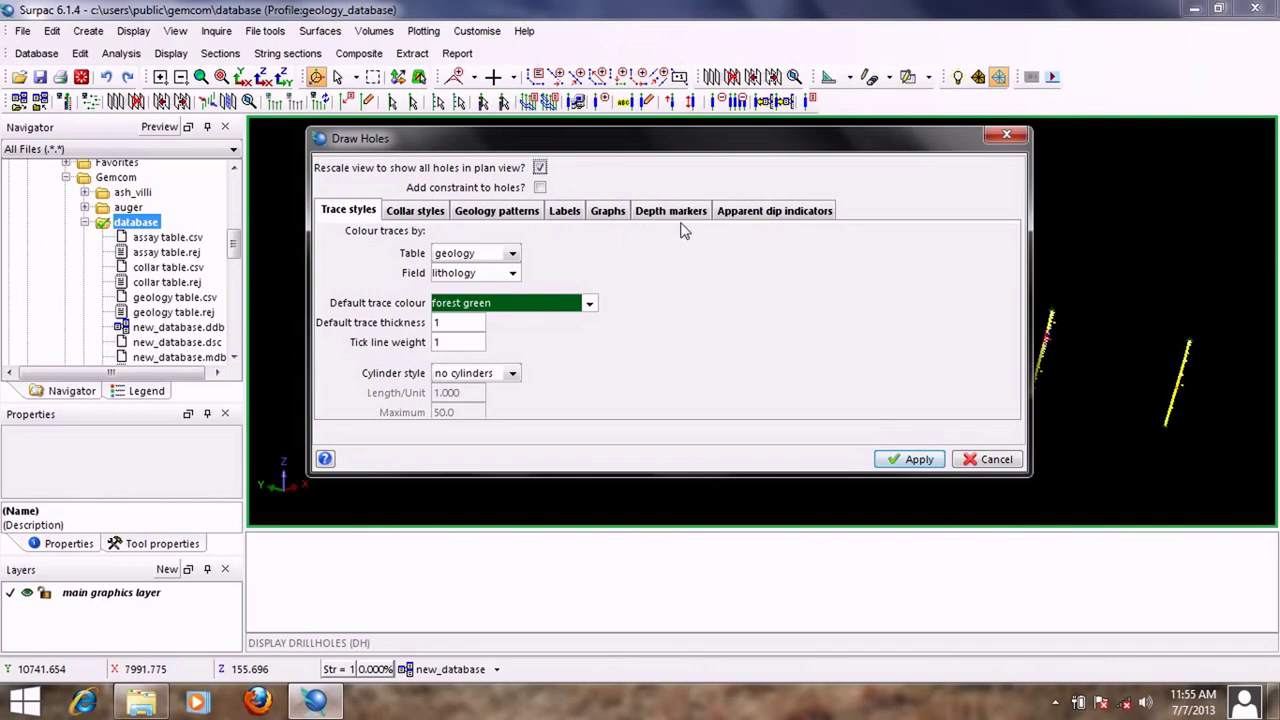
Step: Clear the assay and geology tables from the two drillhole label rows and open the graph settings
left_click(564, 212)
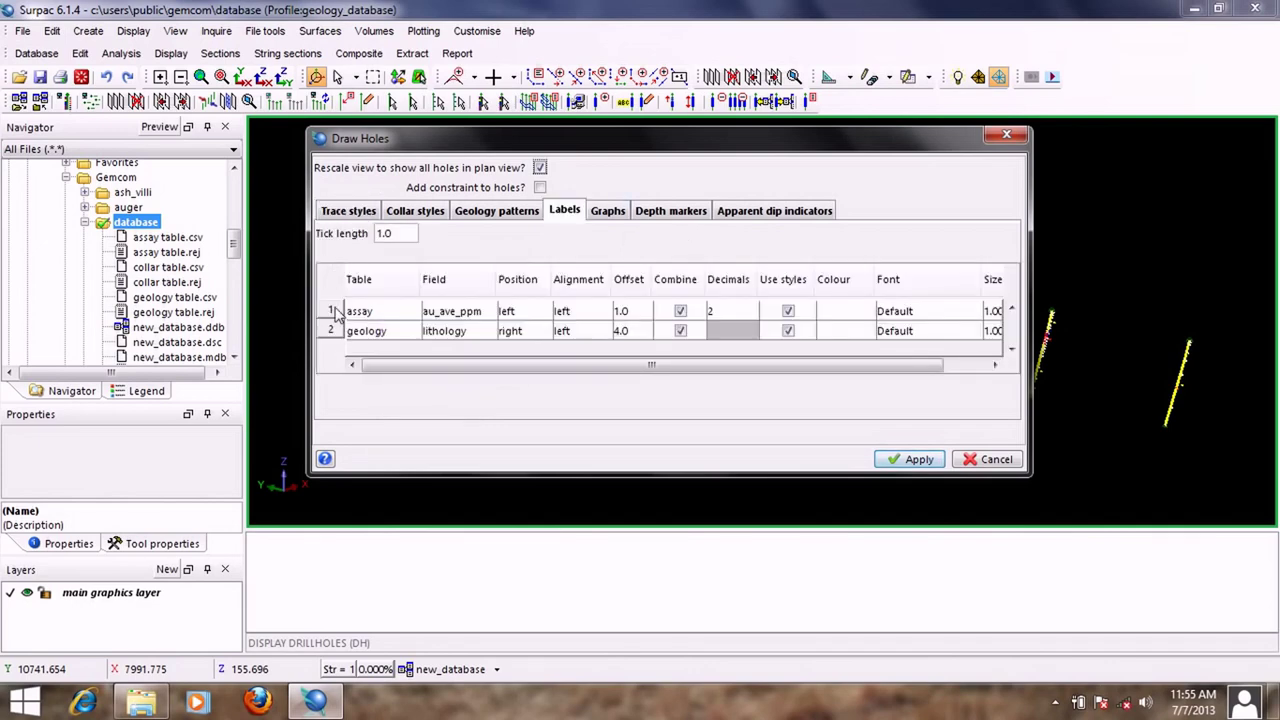
left_click(410, 311)
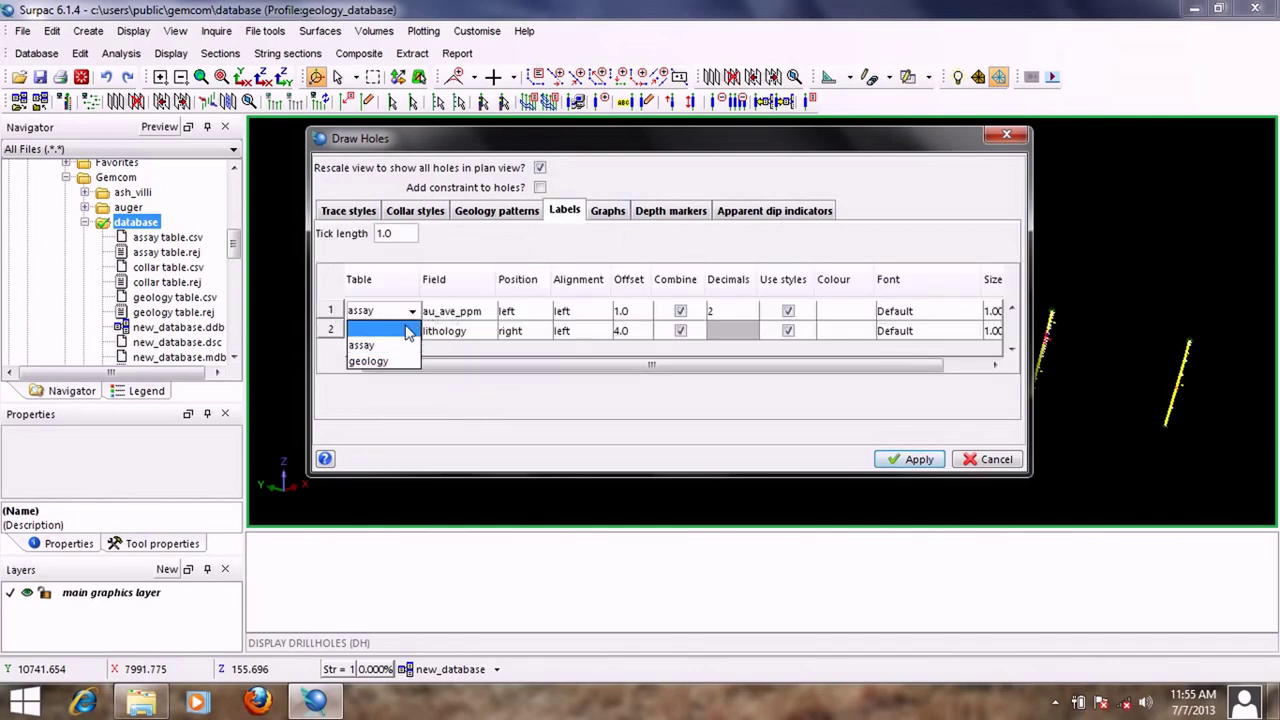
left_click(415, 328)
left_click(408, 333)
left_click(410, 331)
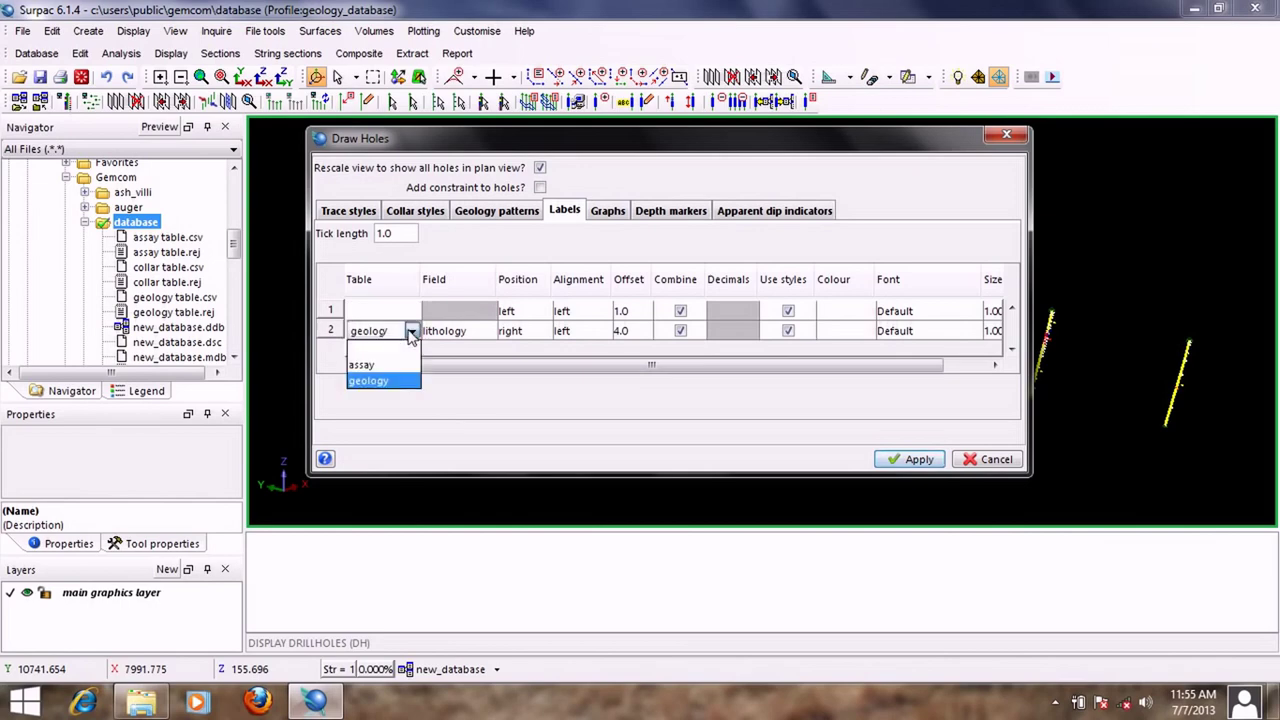
left_click(397, 360)
left_click(608, 213)
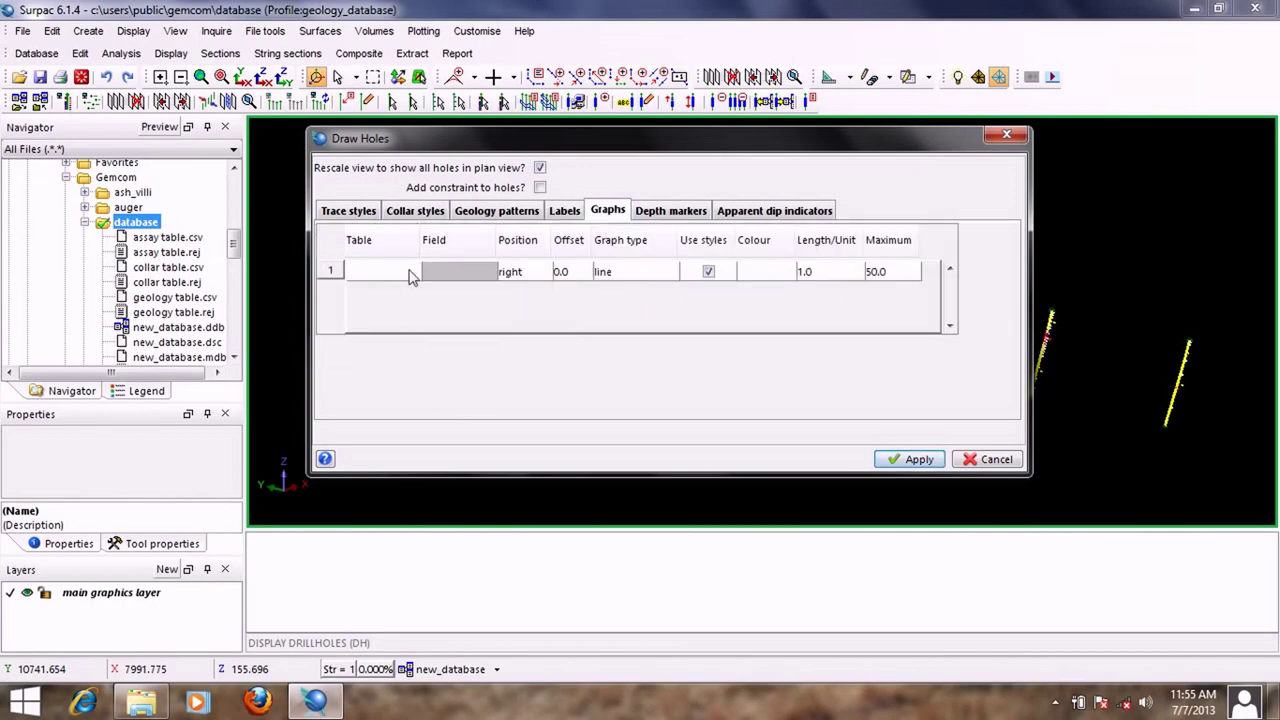
Step: Set up the drillhole graph for the assay table's au_ave_ppm field with an offset of 2
left_click(408, 277)
left_click(400, 305)
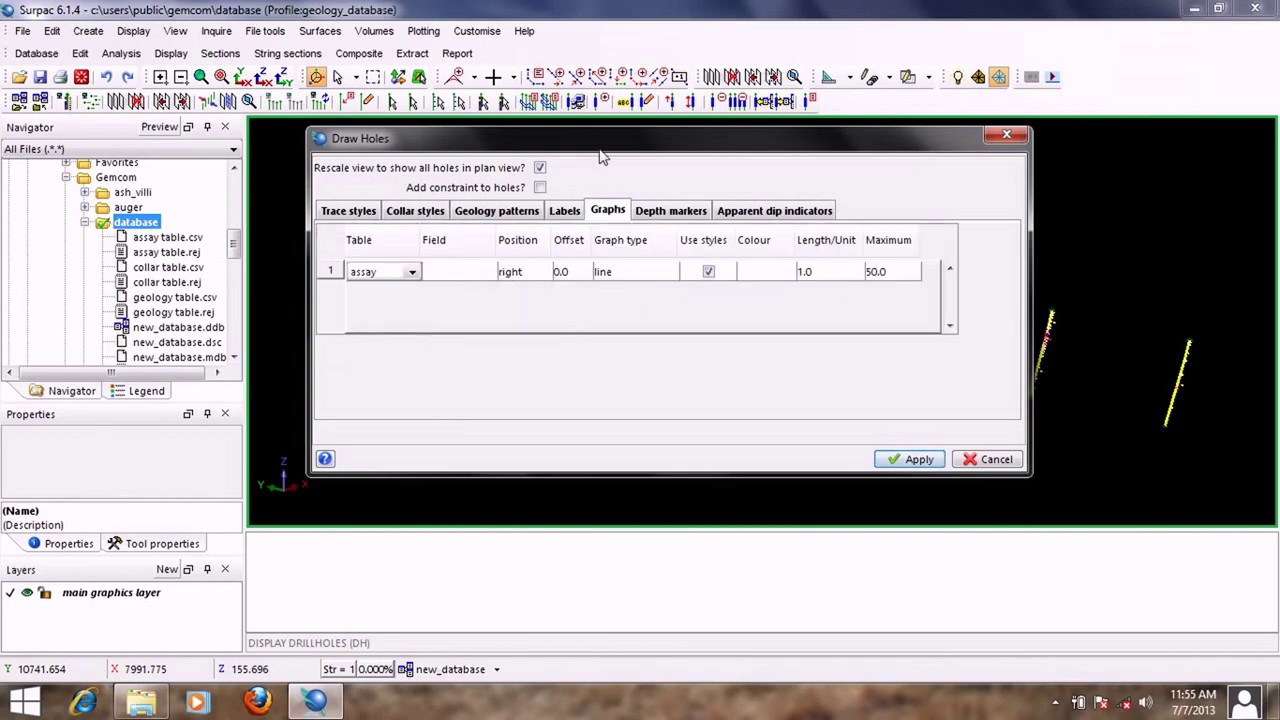
left_click_drag(705, 143, 787, 147)
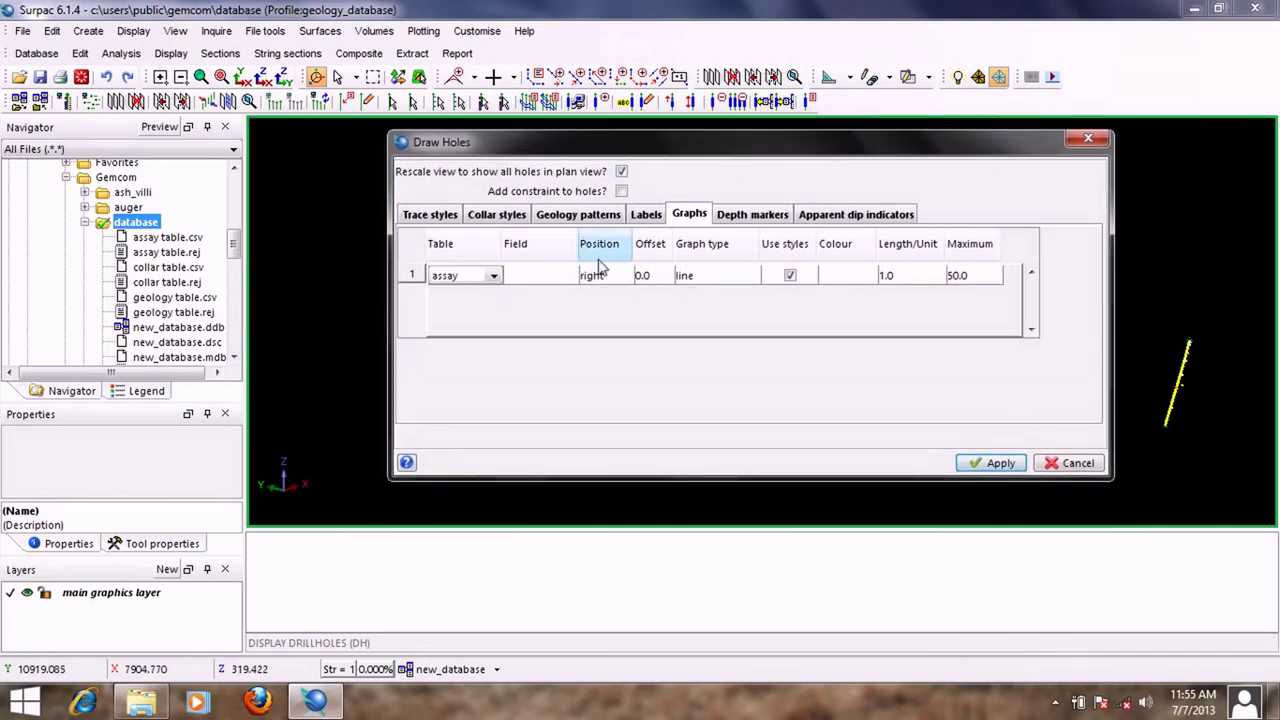
left_click(569, 277)
left_click(569, 276)
left_click(550, 295)
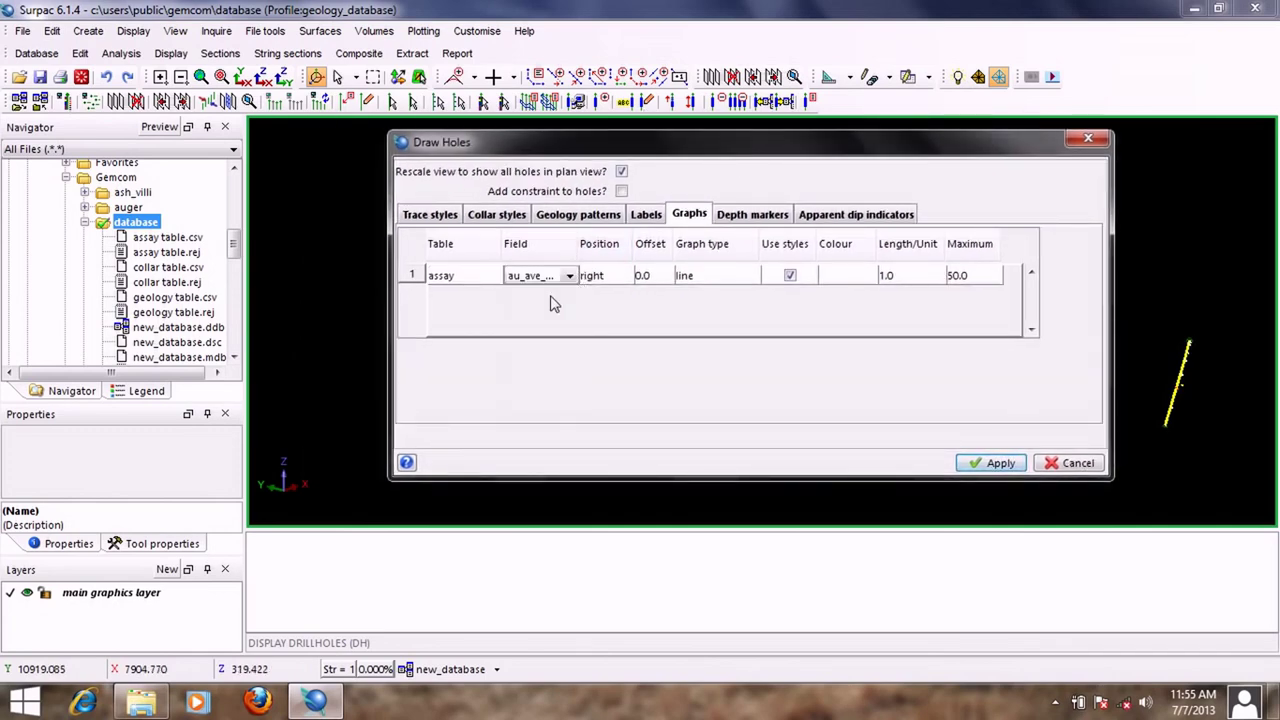
left_click(660, 277)
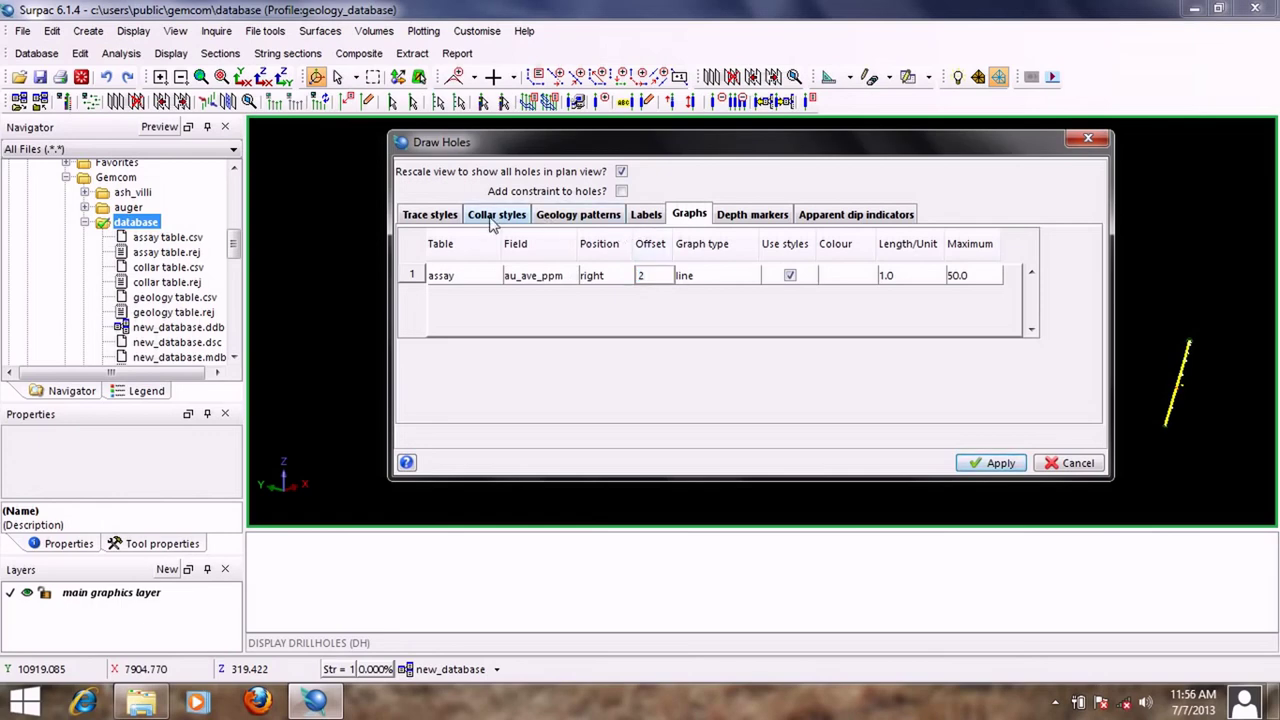
Step: Colour the traces by the assay table's au_ave_ppm field and draw the drillholes with the gold line graph
left_click(430, 218)
left_click(505, 220)
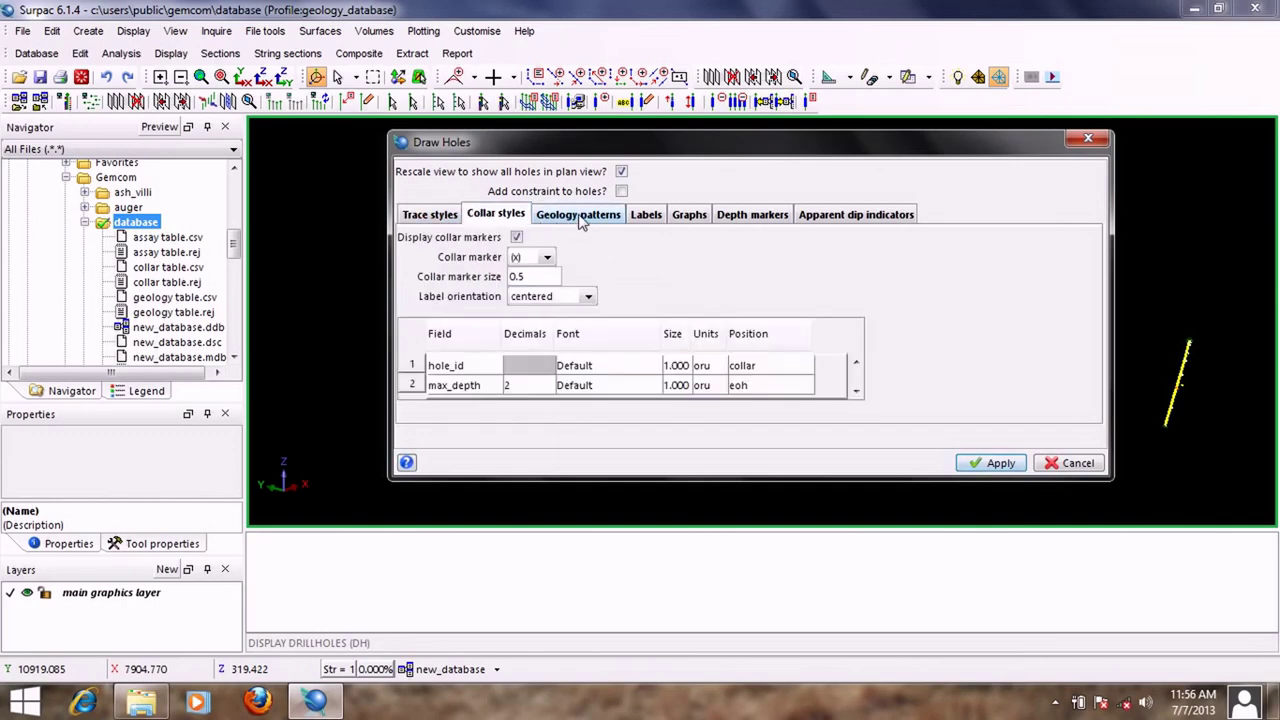
left_click(580, 218)
left_click(642, 218)
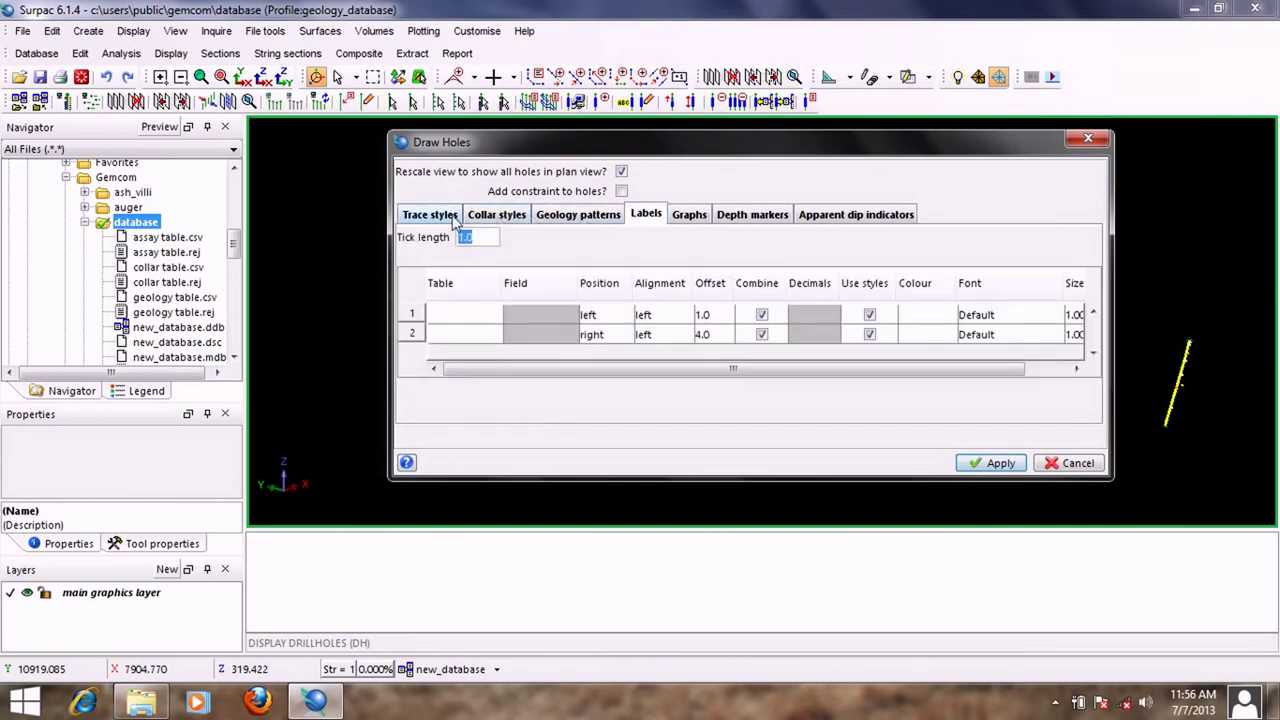
left_click(456, 220)
left_click(594, 258)
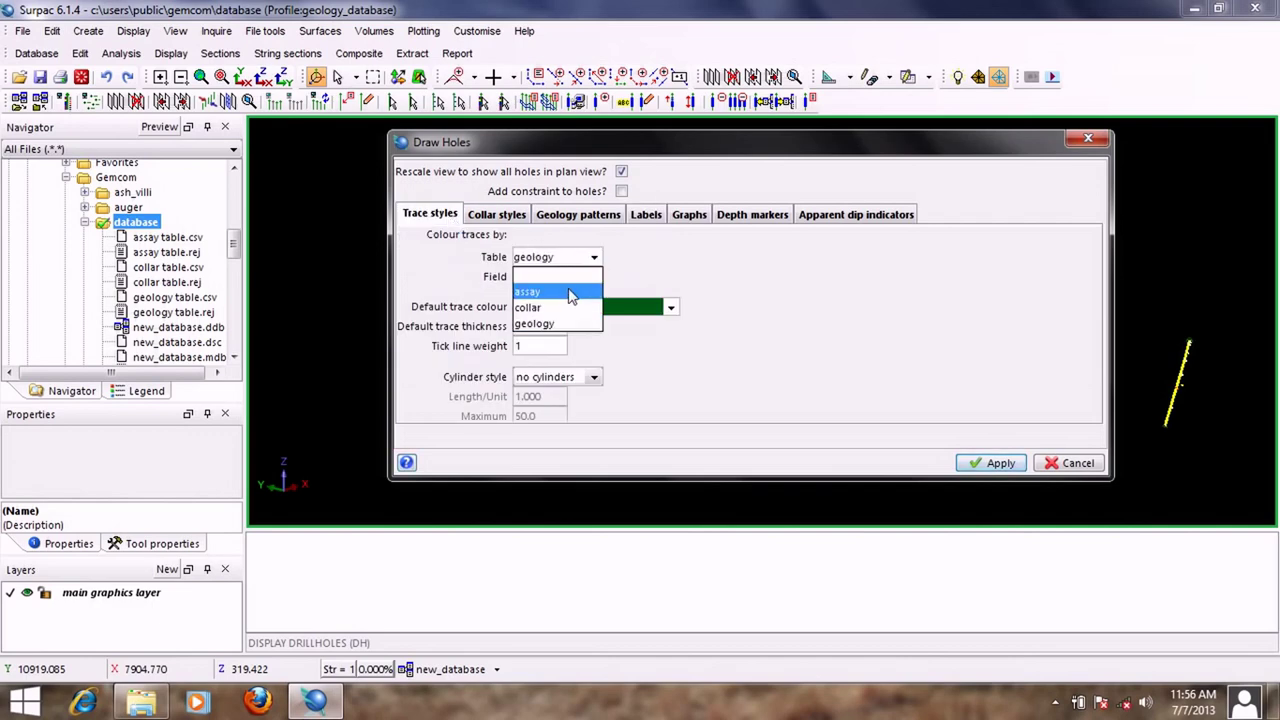
left_click(570, 292)
left_click(593, 277)
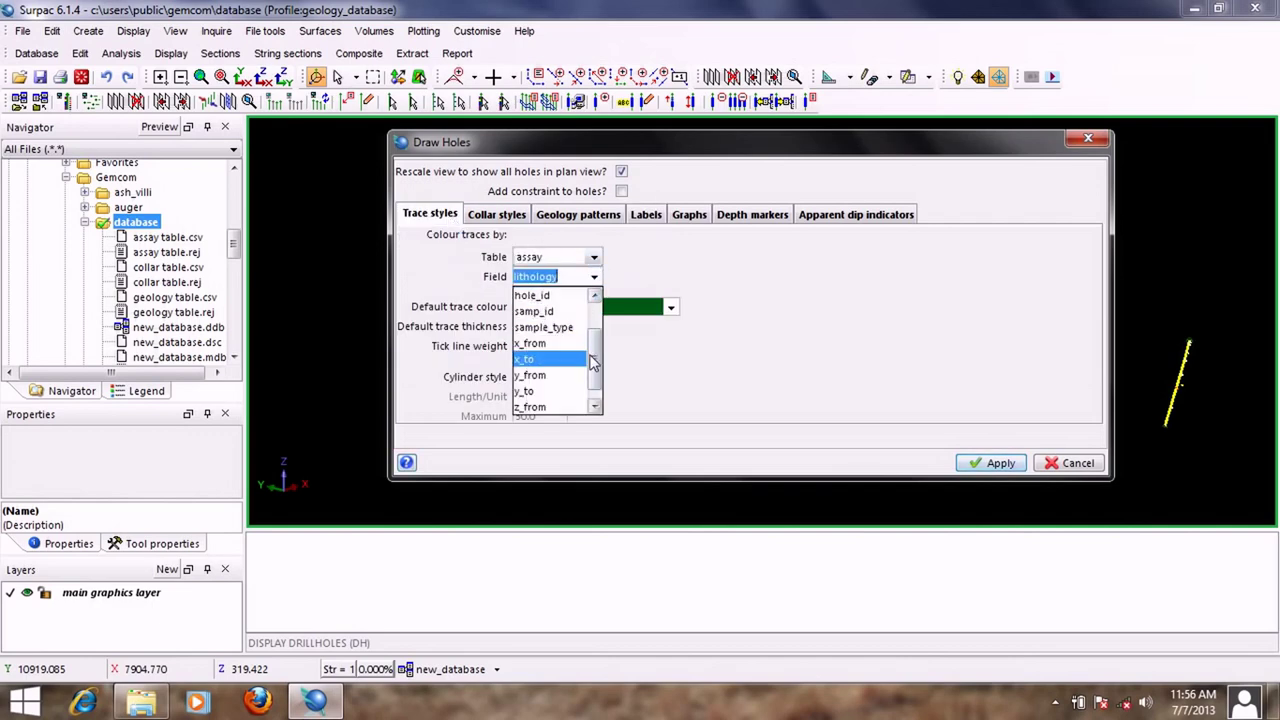
scroll(594, 365, "up", 3)
left_click(582, 296)
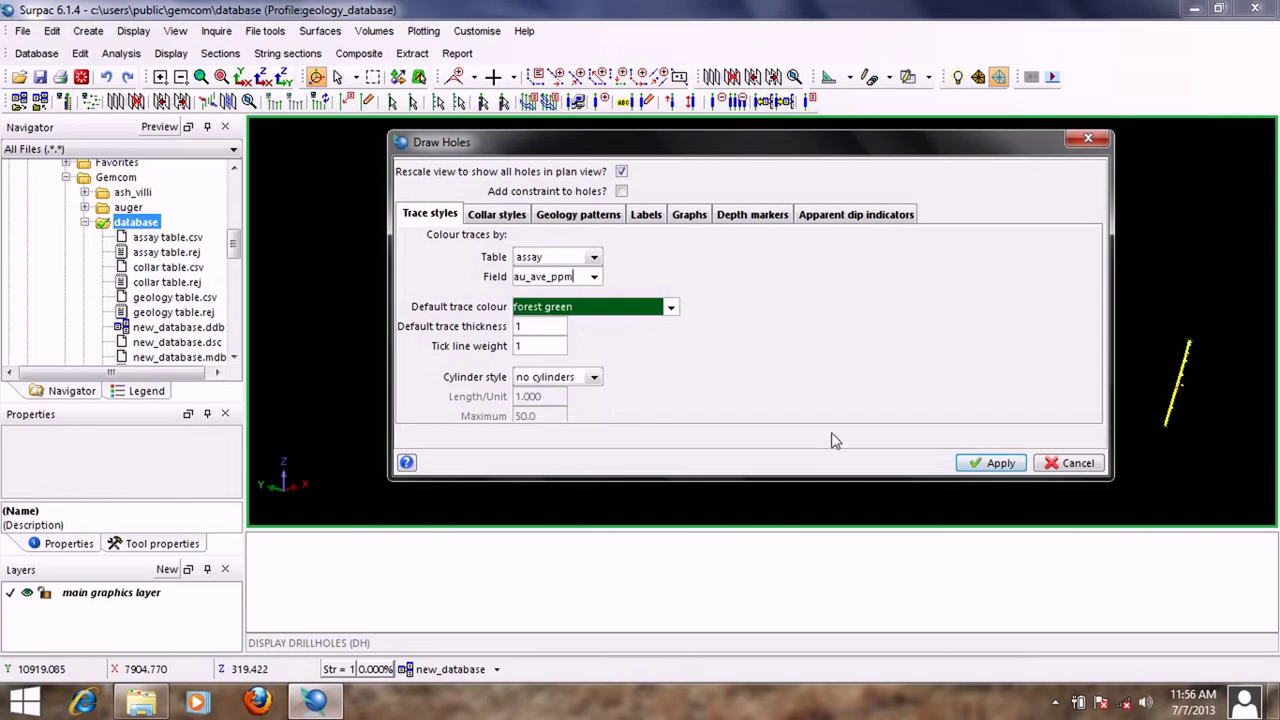
left_click(993, 463)
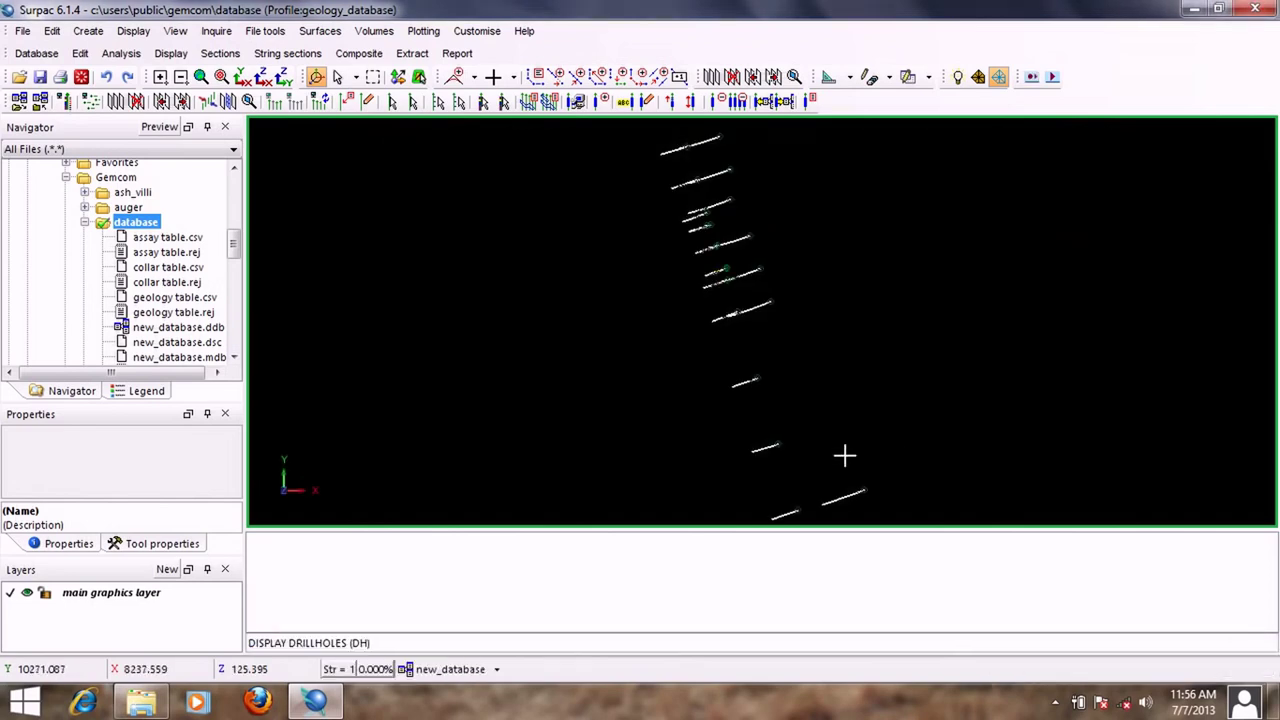
Step: Change the au_ave_ppm graph type from line to filled bar and redraw the drillholes
left_click_drag(632, 469, 783, 271)
scroll(566, 303, "up", 6)
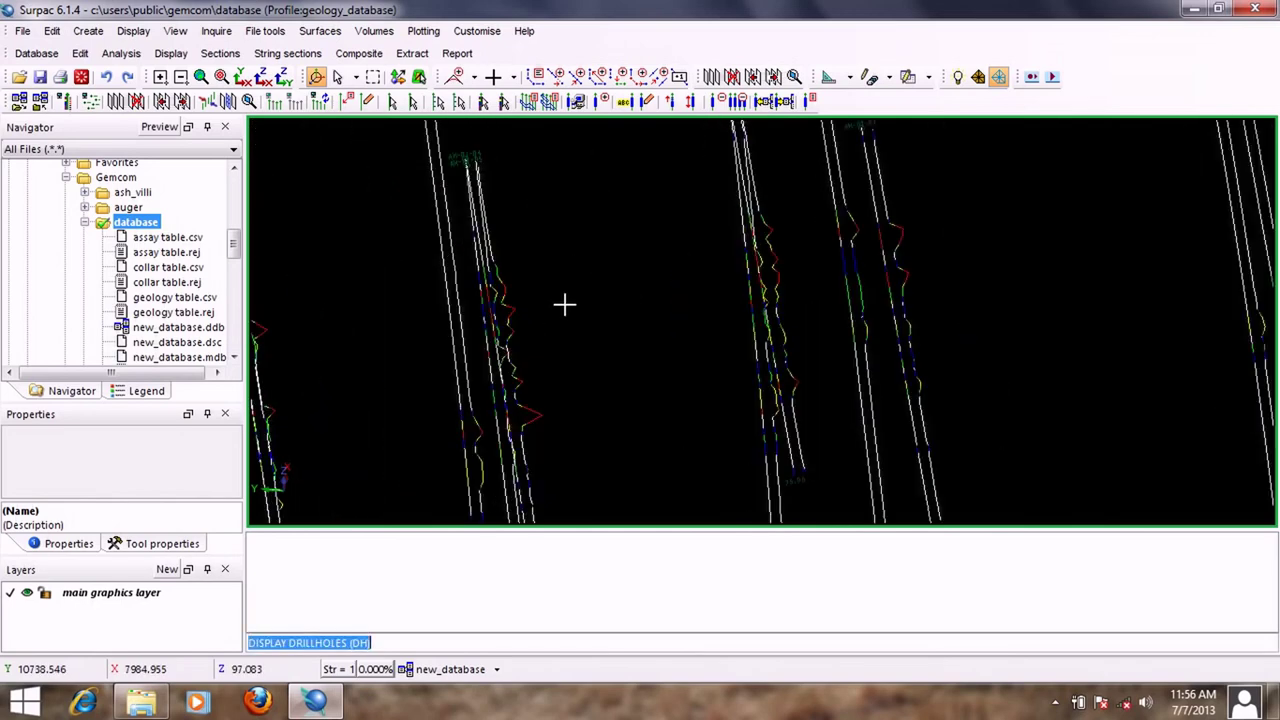
middle_click_drag(886, 291, 877, 283)
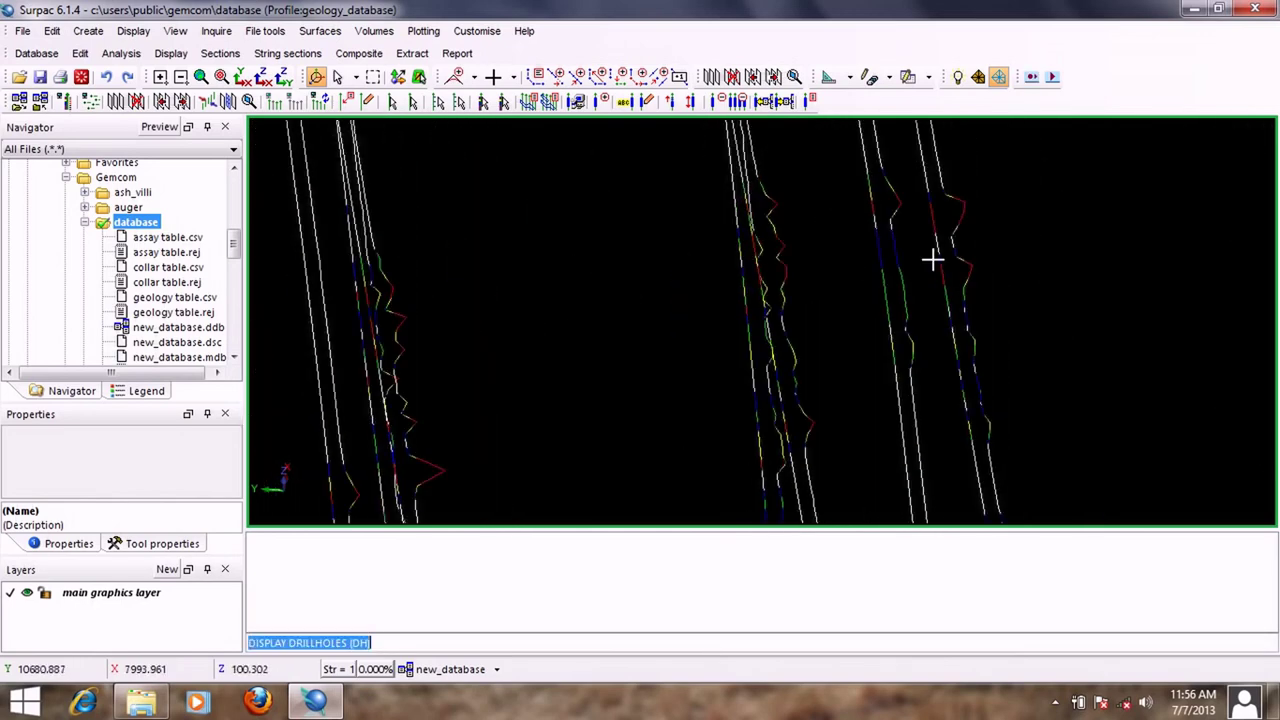
mouse_move(854, 266)
left_mouse_down()
mouse_move(803, 289)
mouse_move(861, 263)
left_mouse_up()
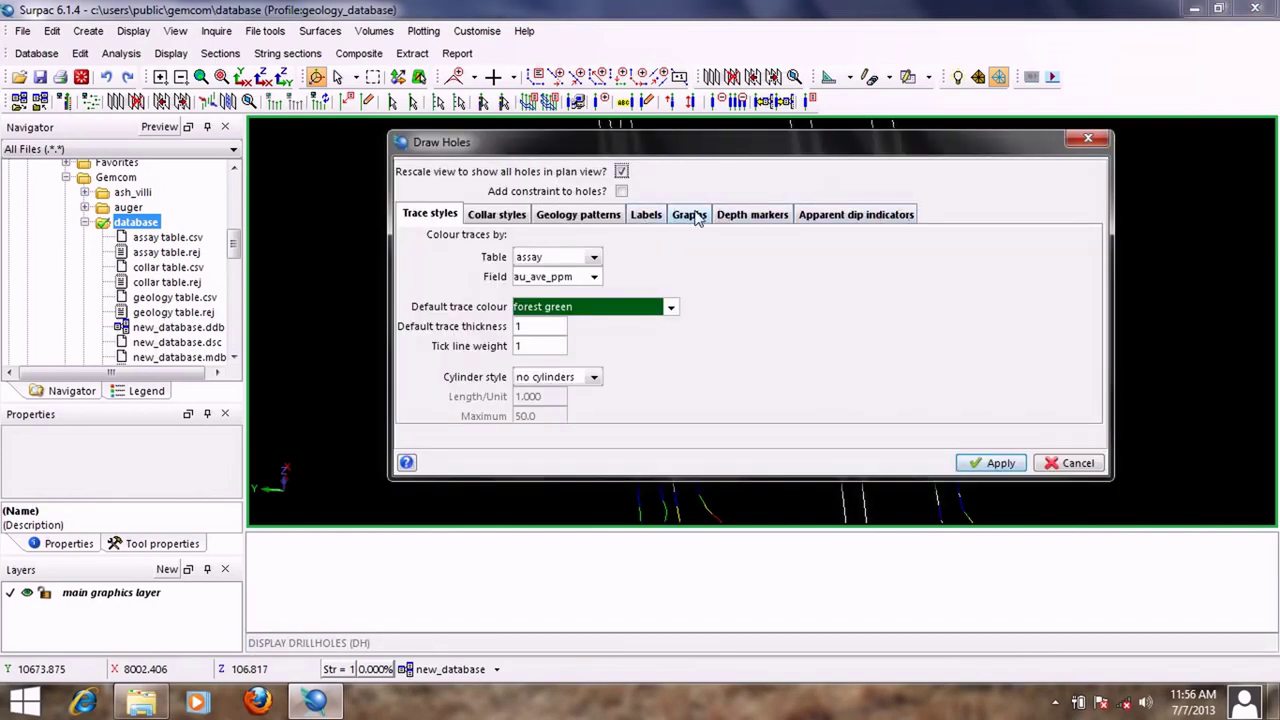
left_click(697, 218)
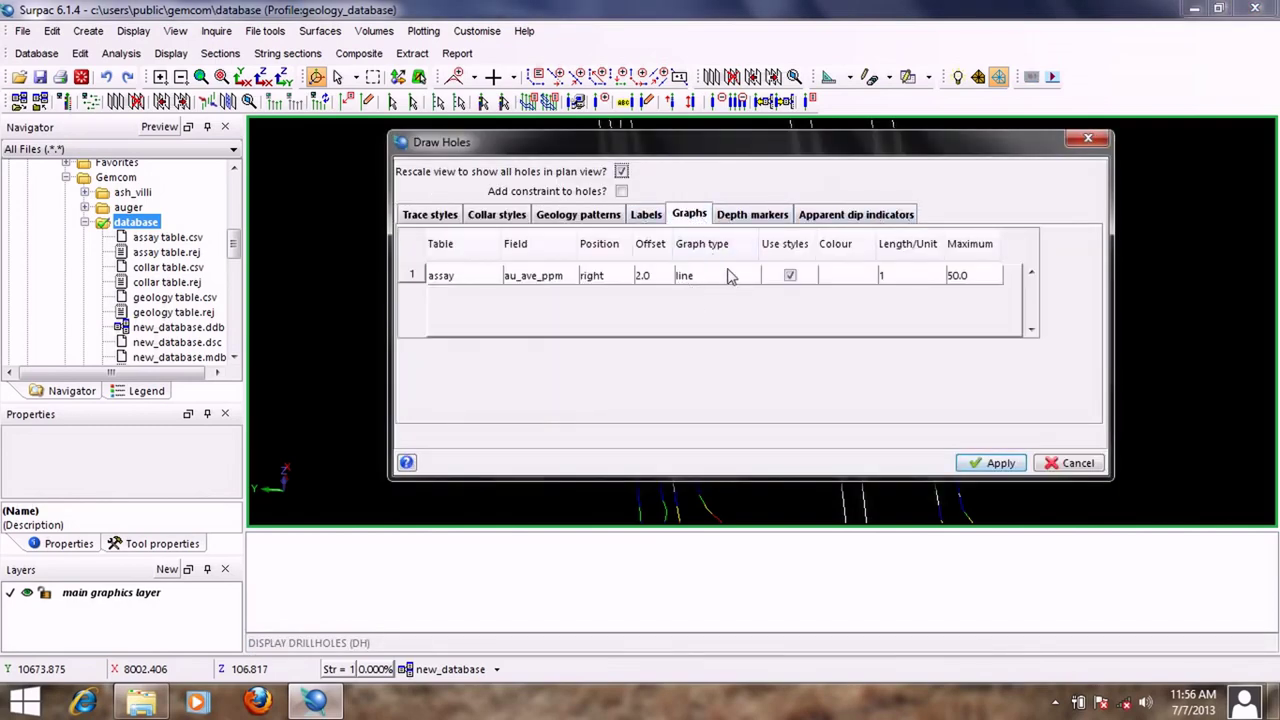
left_click(750, 284)
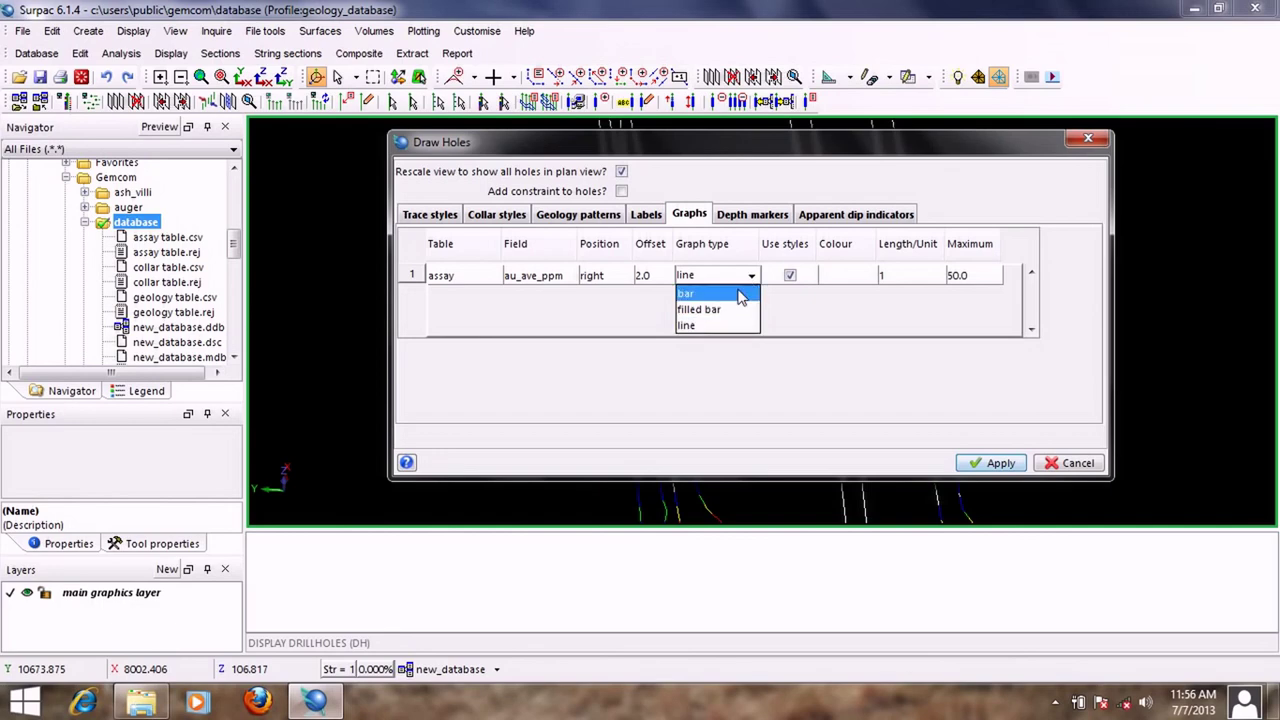
left_click(719, 310)
left_click(997, 464)
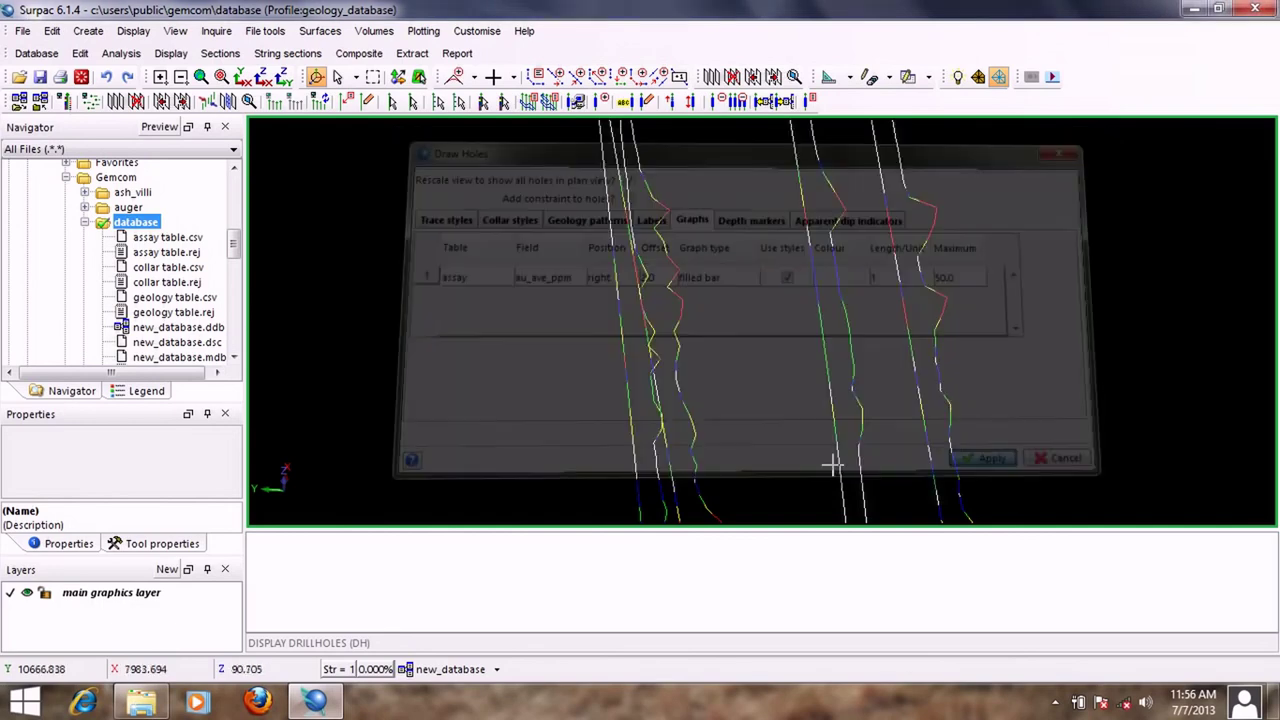
Step: Examine the filled-bar gold grade graphs along the drillhole traces from several angles and distances
left_click_drag(696, 432, 740, 320)
scroll(740, 320, "up", 10)
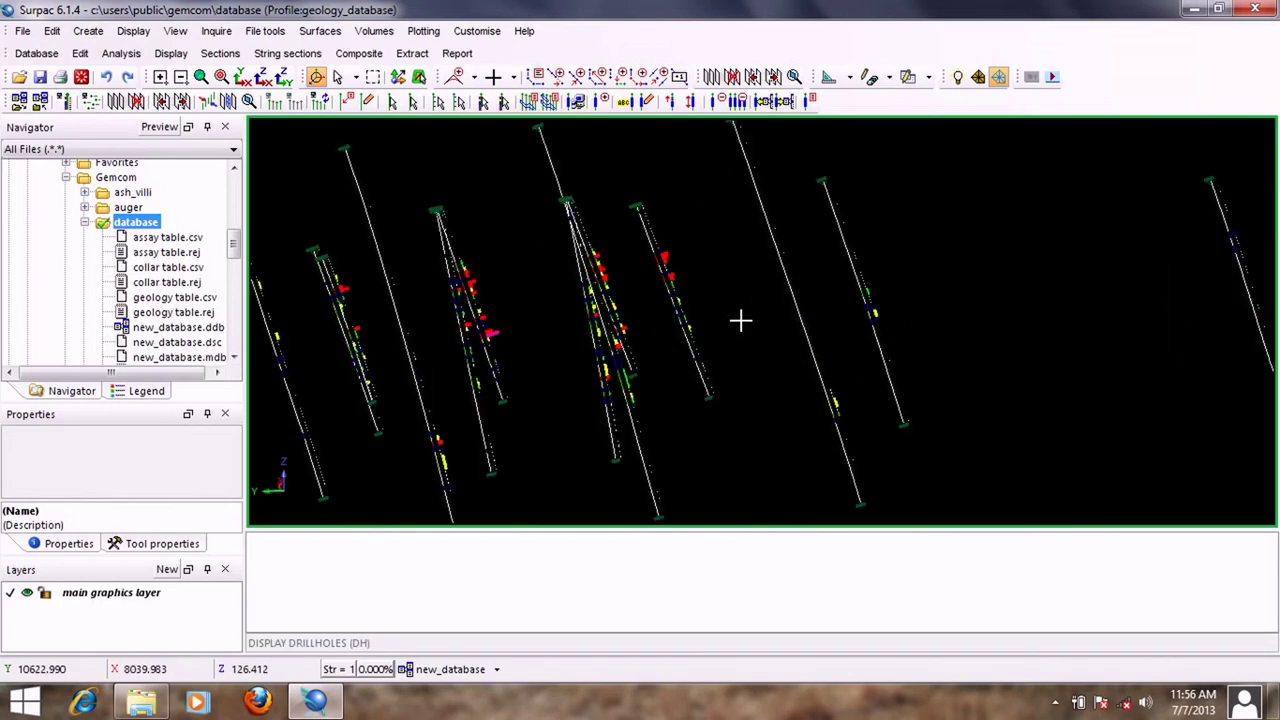
left_click_drag(868, 258, 793, 320)
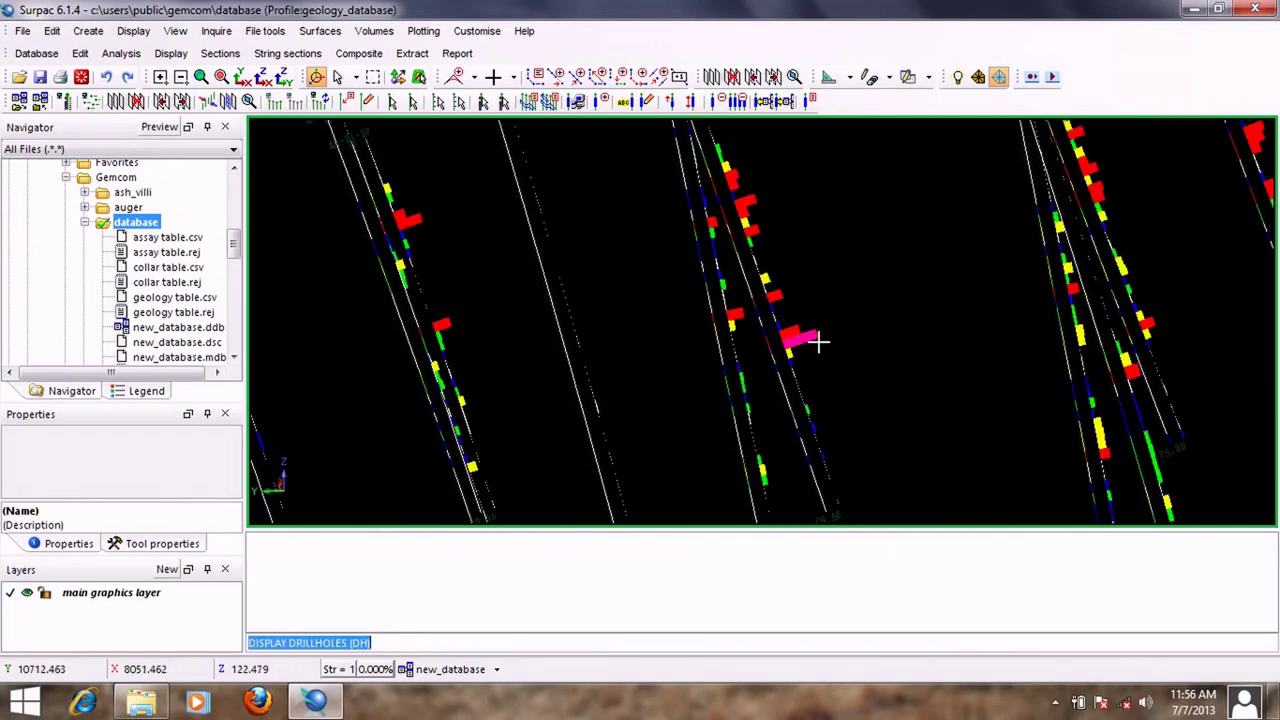
scroll(818, 342, "up", 2)
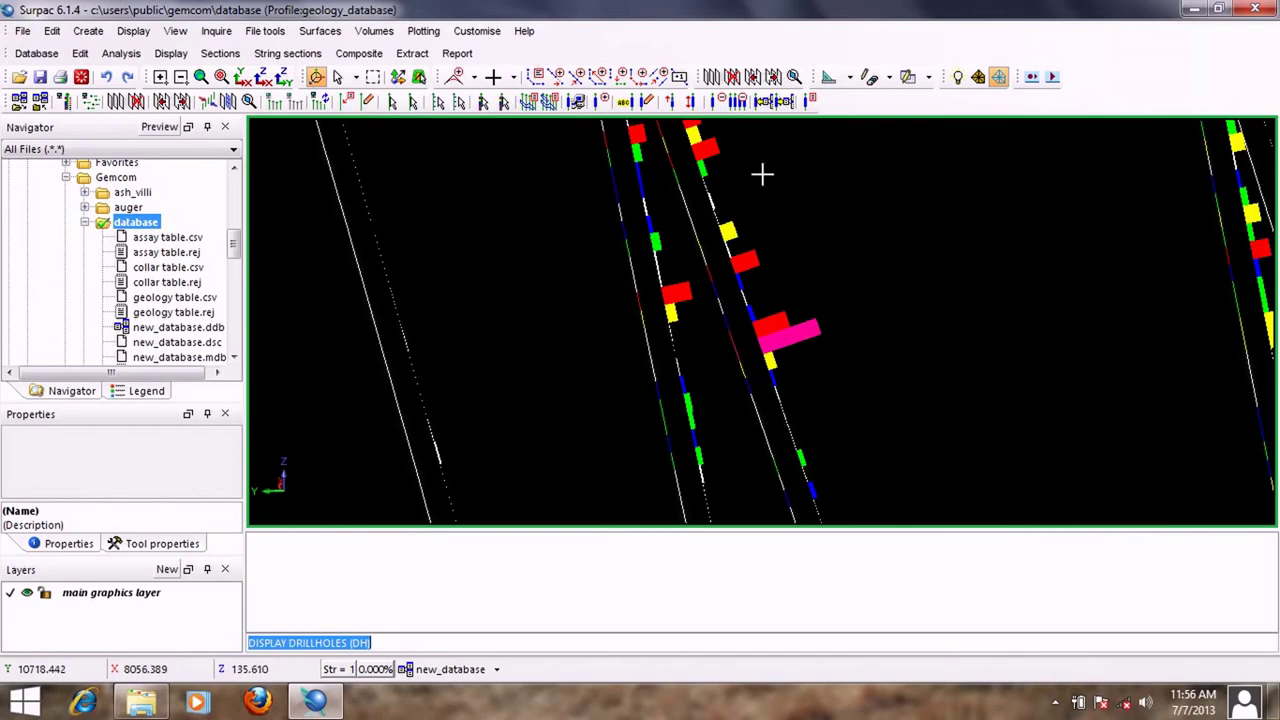
left_click_drag(769, 249, 686, 251)
scroll(686, 251, "down", 4)
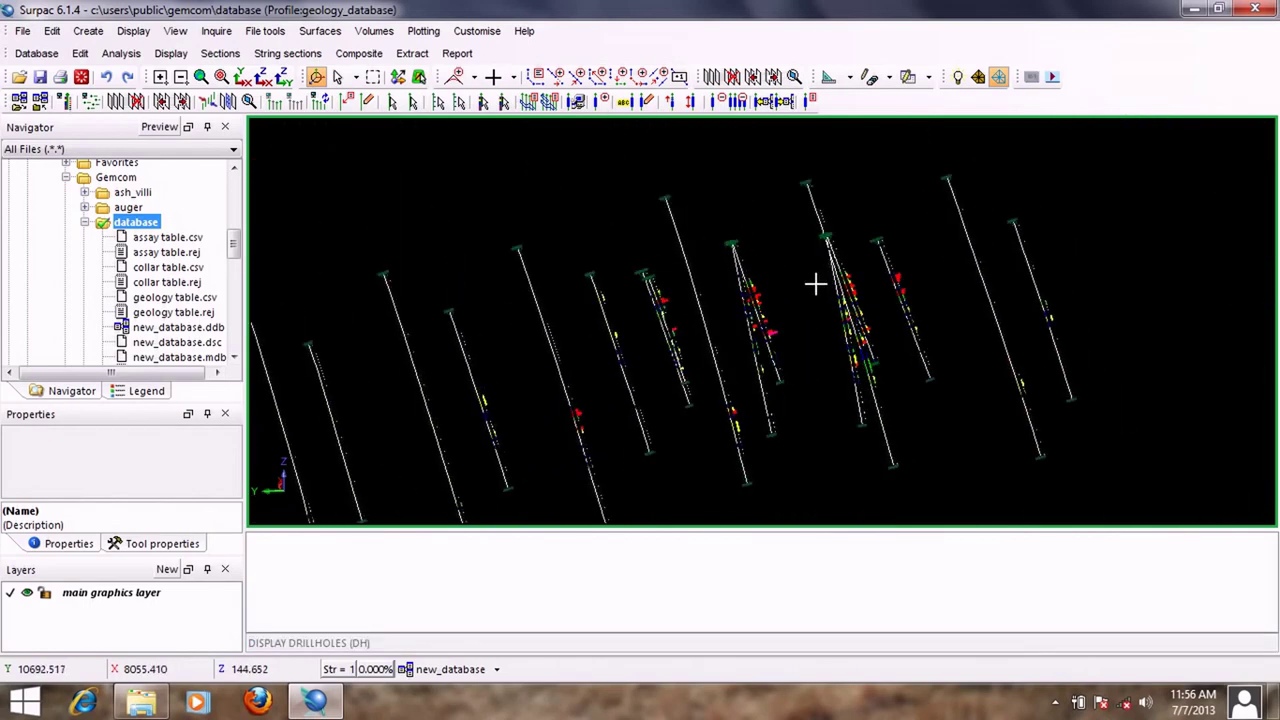
scroll(817, 283, "down", 3)
left_click_drag(820, 283, 805, 305)
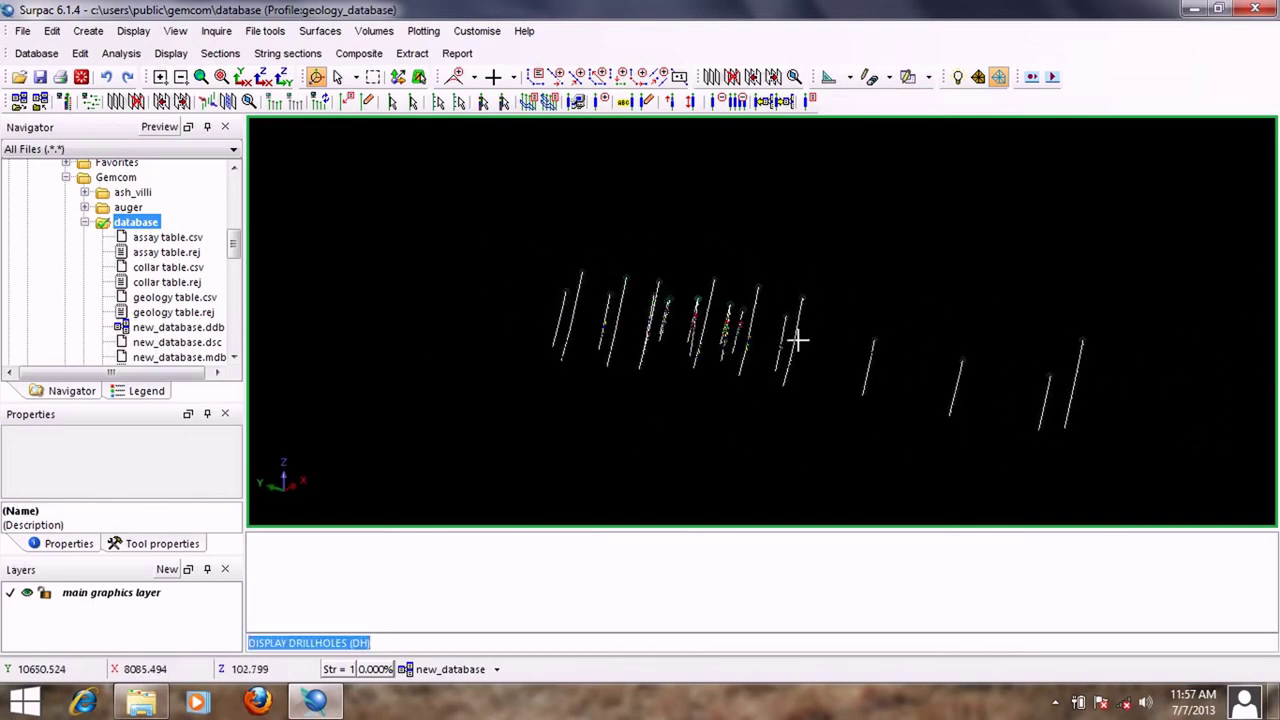
Step: Open drillhole AHYR-4 for viewing and editing by picking its trace in the graphics view
left_click(80, 53)
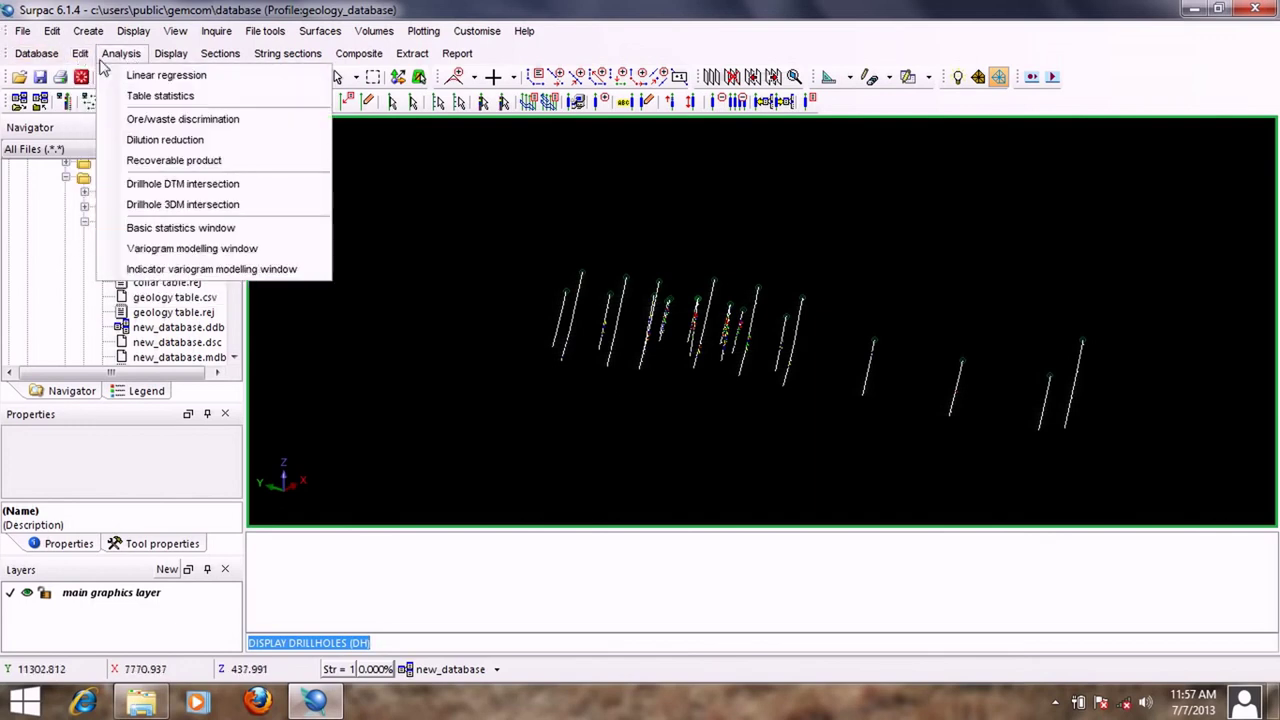
mouse_move(166, 58)
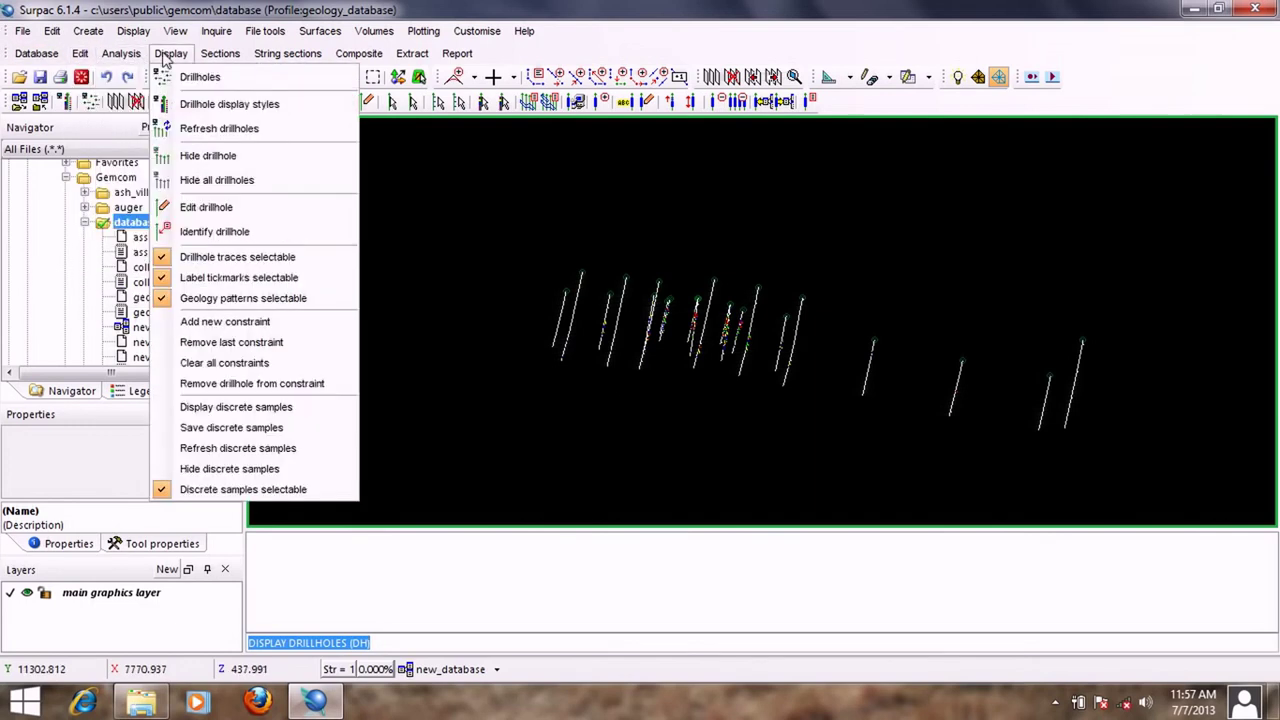
left_click(241, 210)
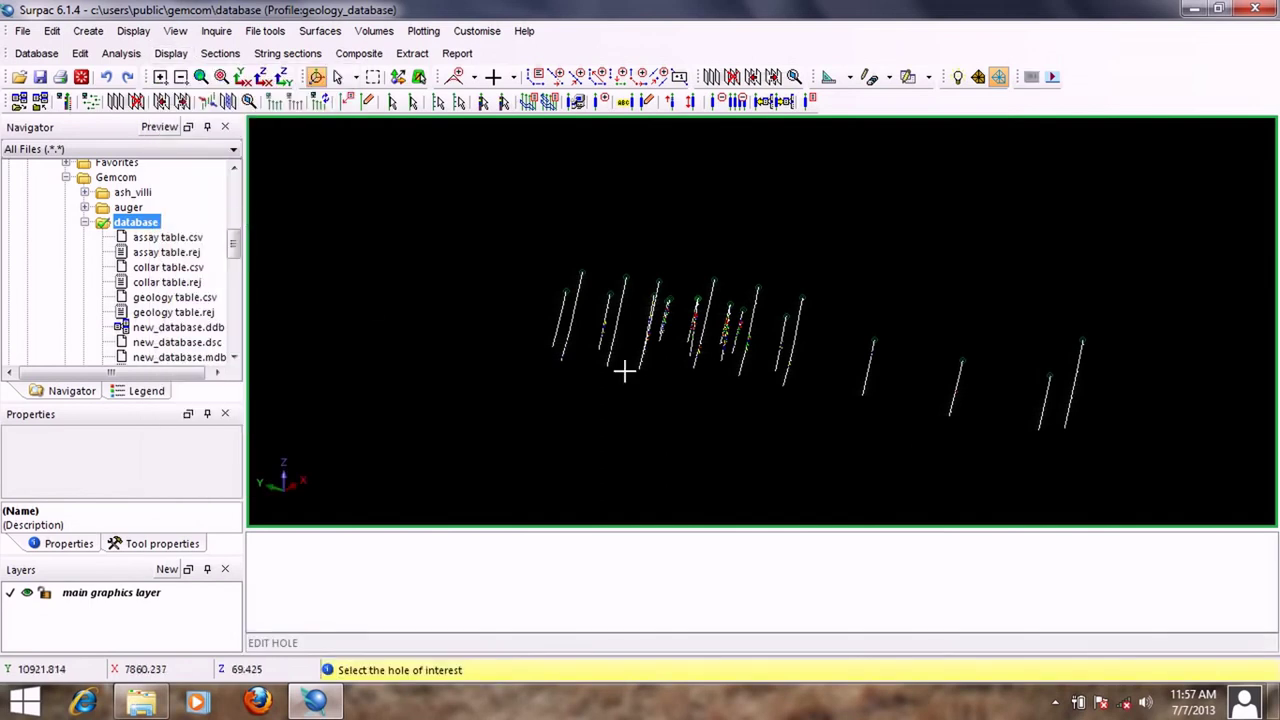
left_click(870, 375)
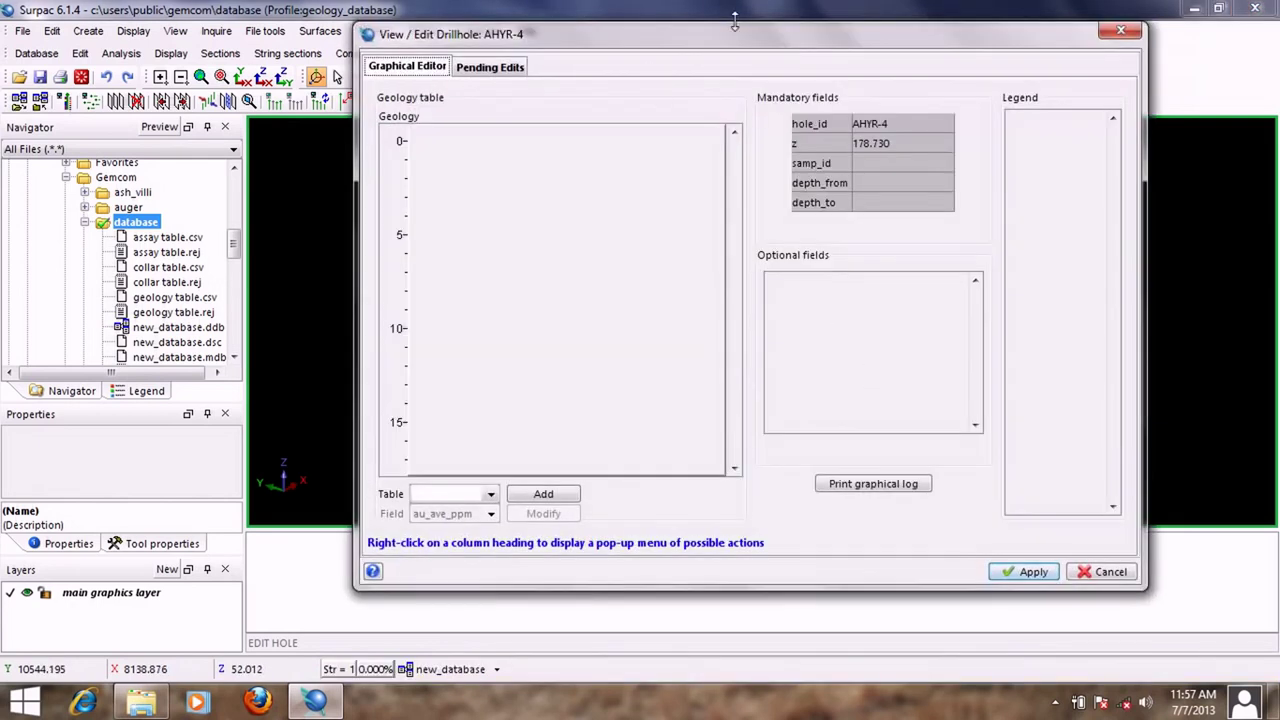
left_click_drag(743, 43, 706, 70)
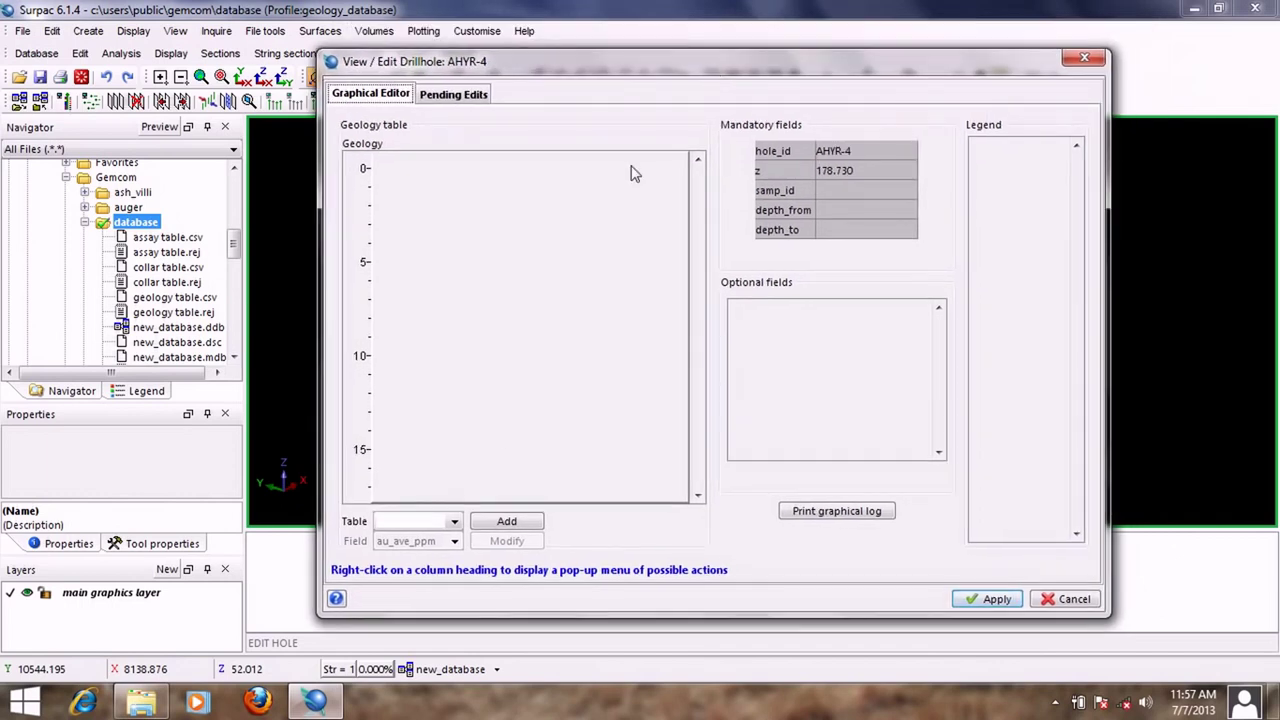
Step: Add the assay au_ave_ppm and geology lithology columns to the graphical log of drillhole AHYR-4
left_click(456, 525)
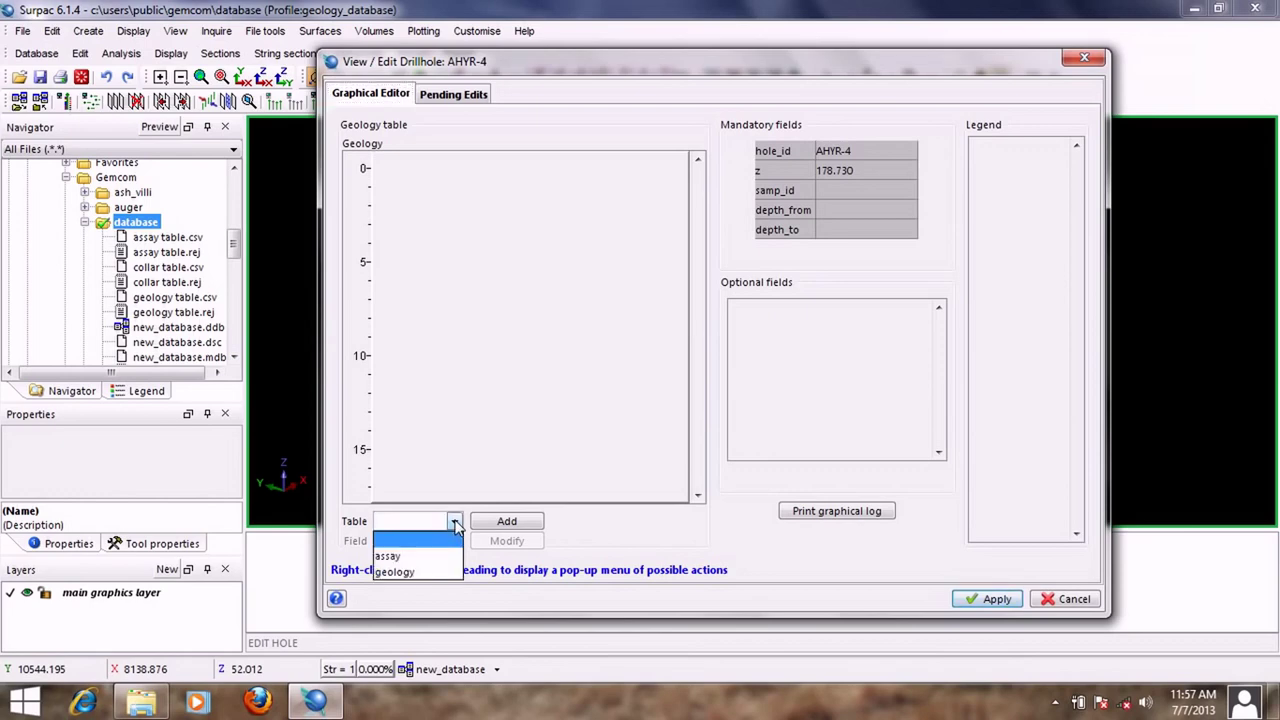
left_click(392, 556)
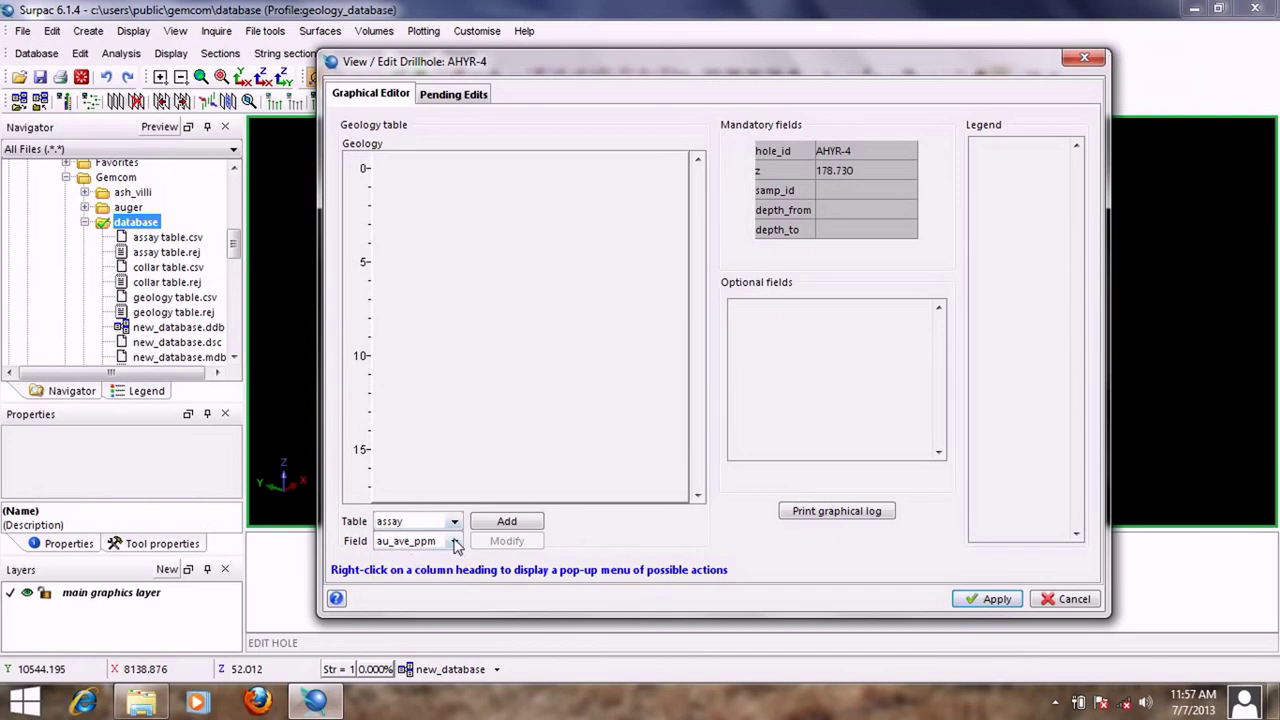
left_click(507, 522)
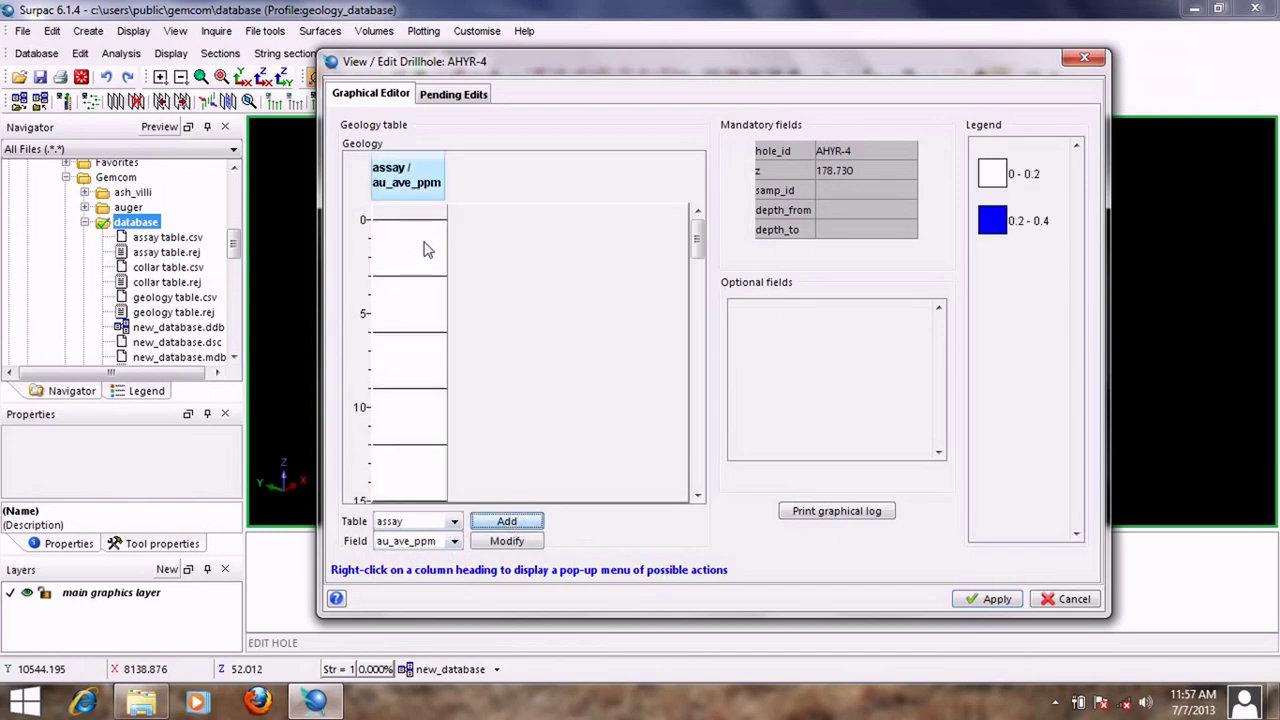
left_click(453, 522)
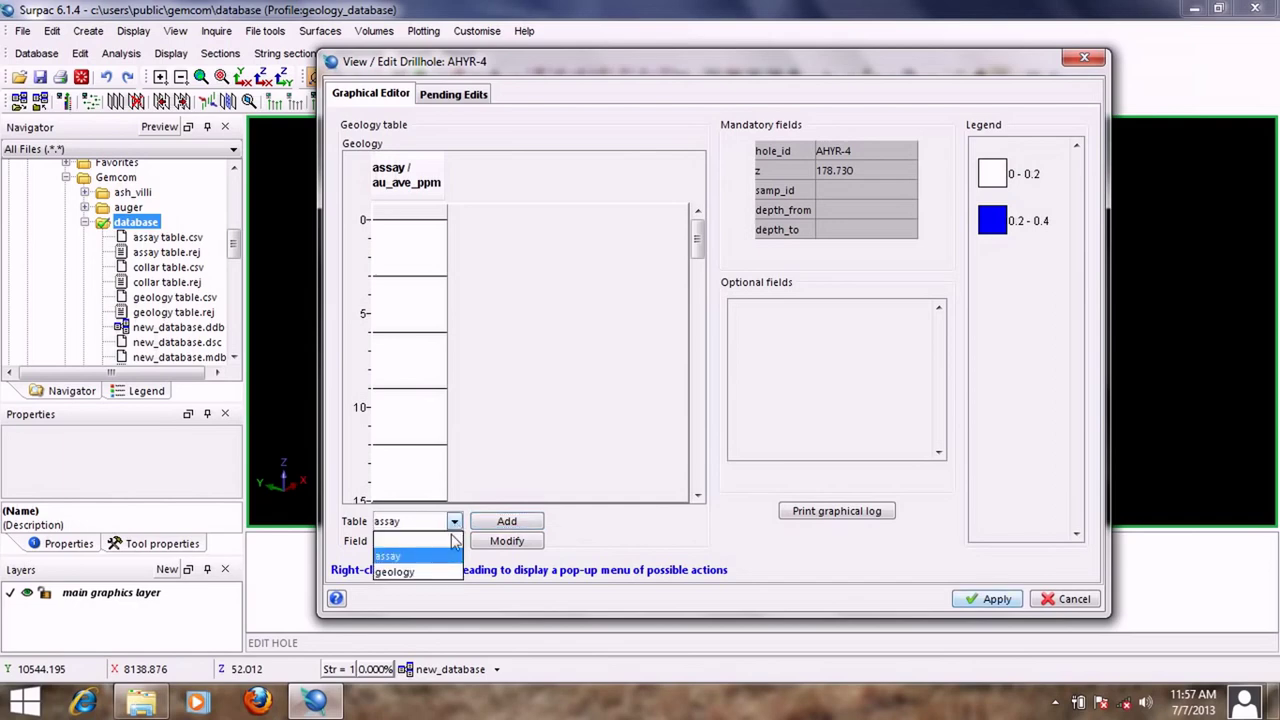
left_click(443, 566)
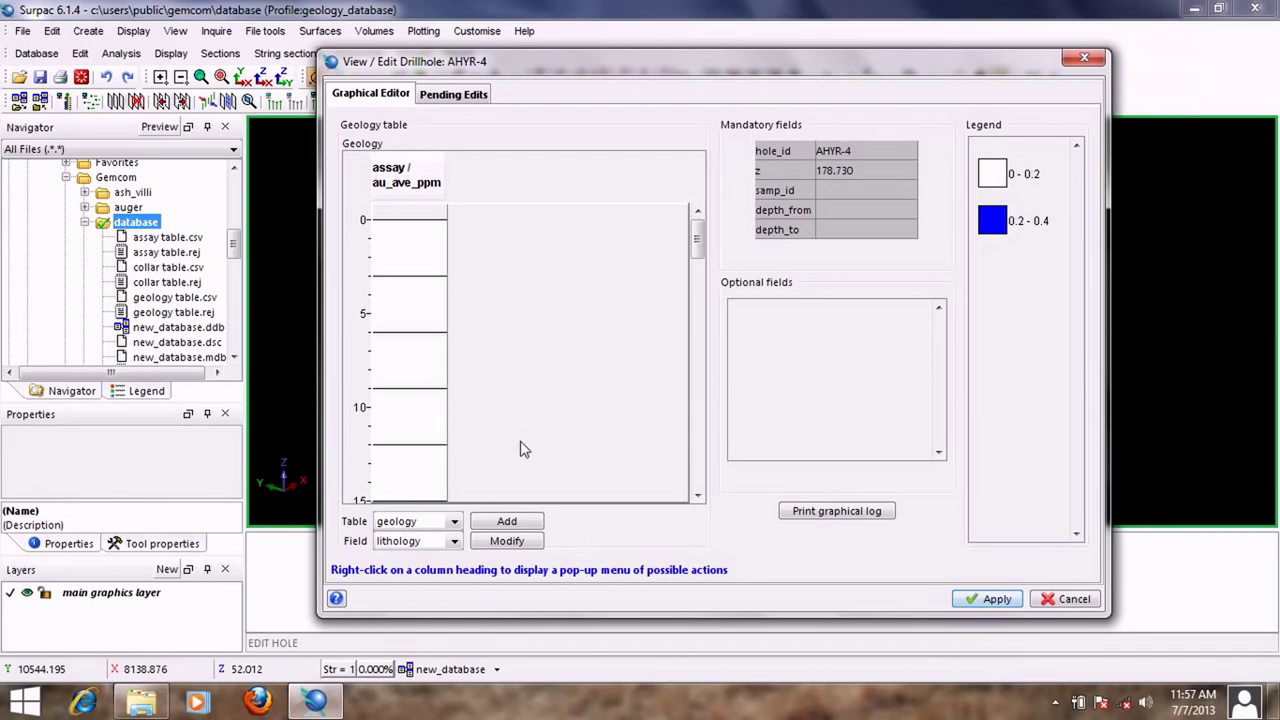
left_click(518, 525)
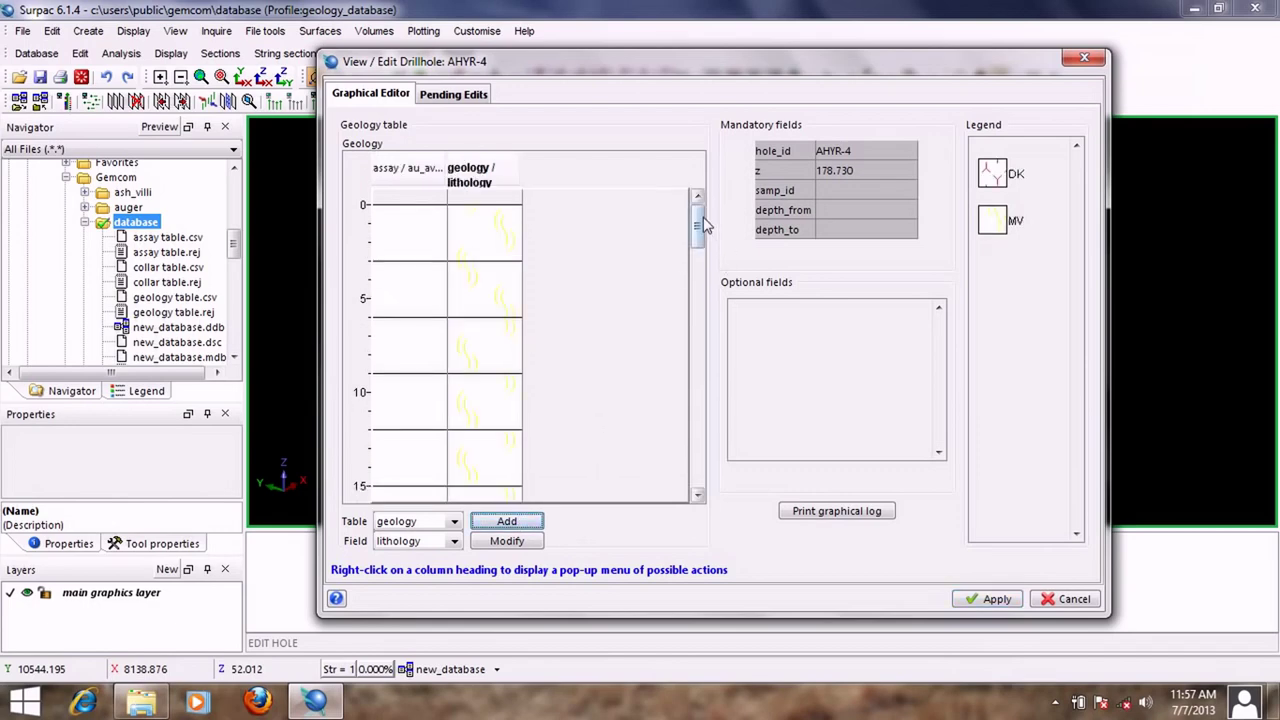
Step: Select the assay interval from 21 to 24 m in the graphical log to examine its sample details
left_click_drag(696, 215, 697, 256)
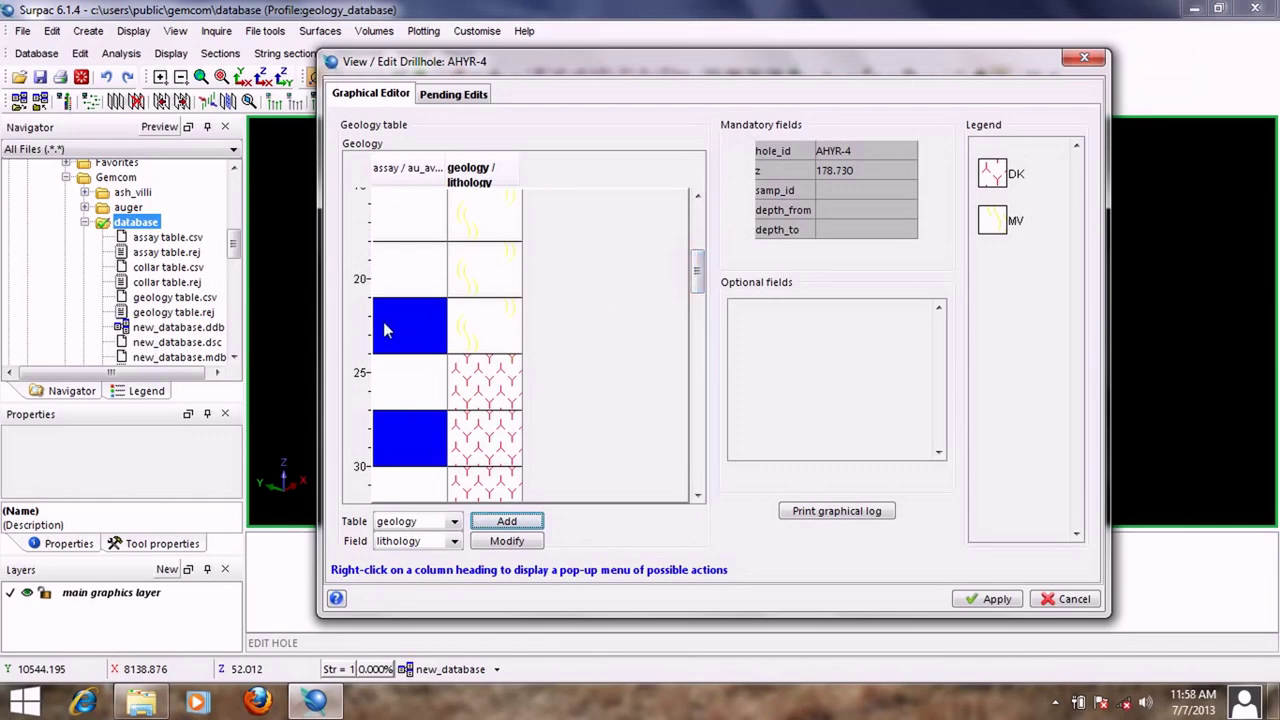
mouse_move(388, 330)
mouse_move(475, 325)
left_click(388, 334)
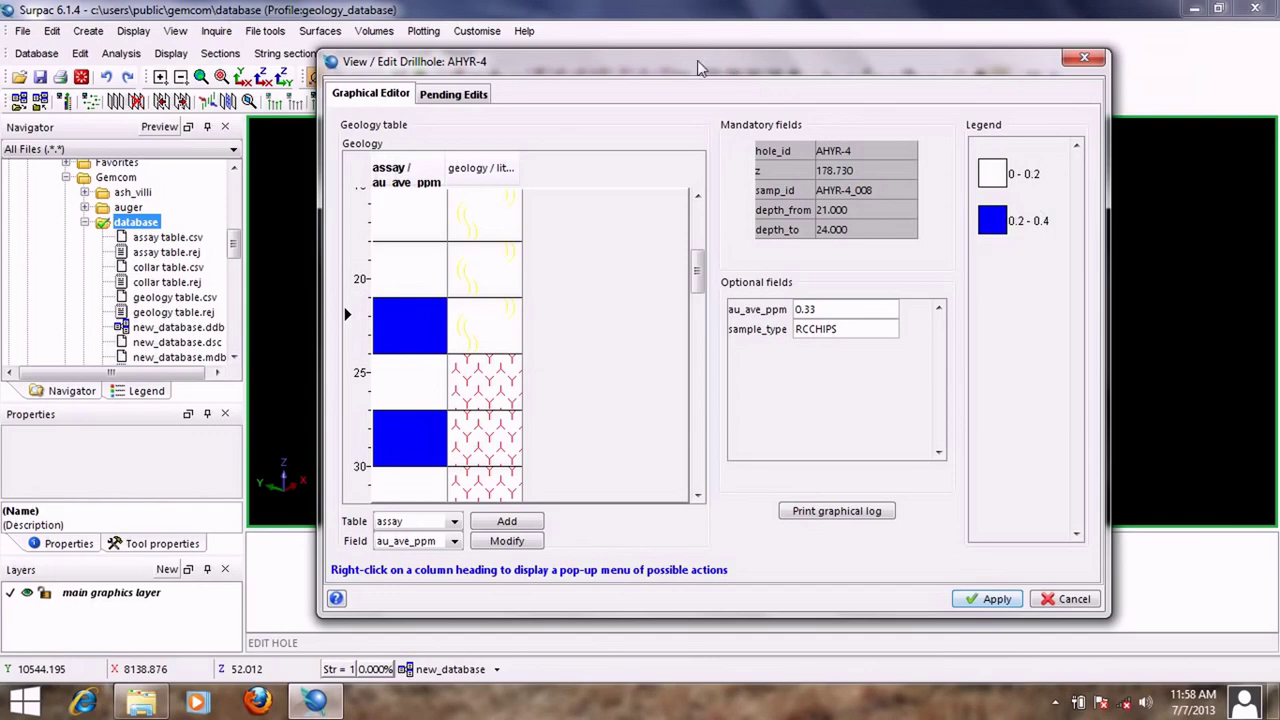
left_click_drag(700, 68, 728, 52)
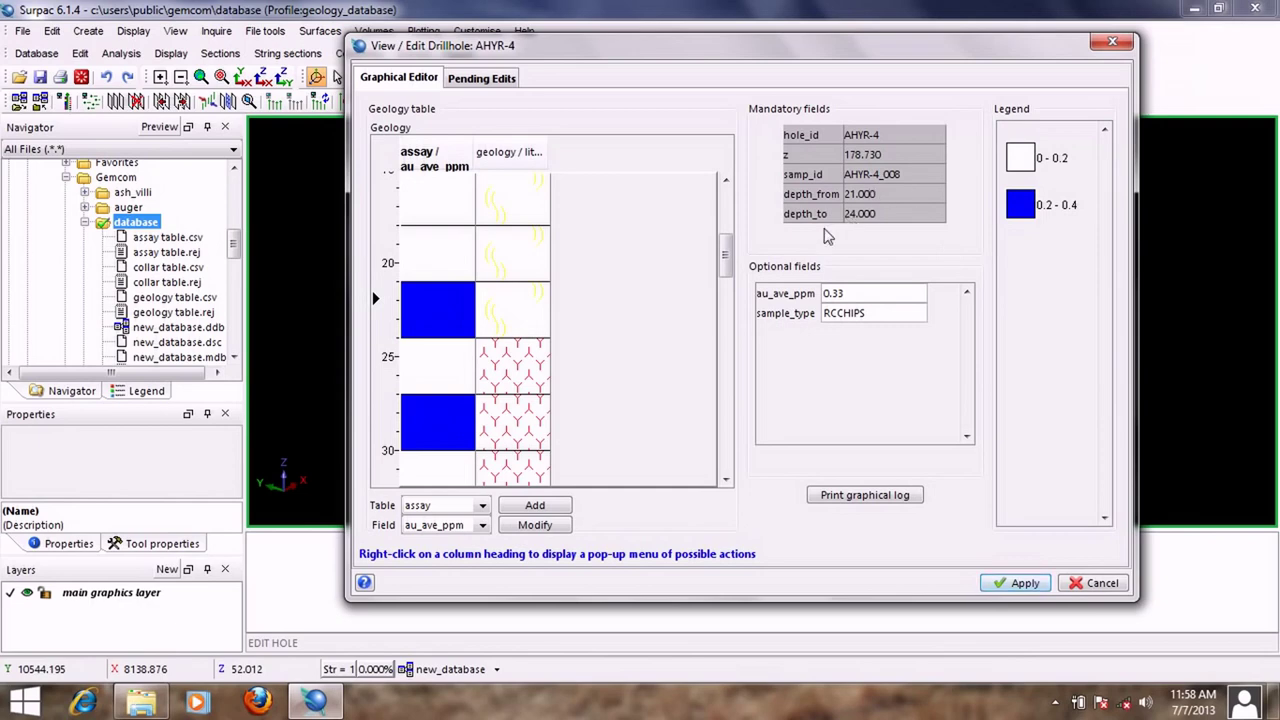
Step: Set the au_ave_ppm of the 21 to 24 m assay interval to 0.4 and review the pending assay edit
double_click(852, 293)
left_click(502, 80)
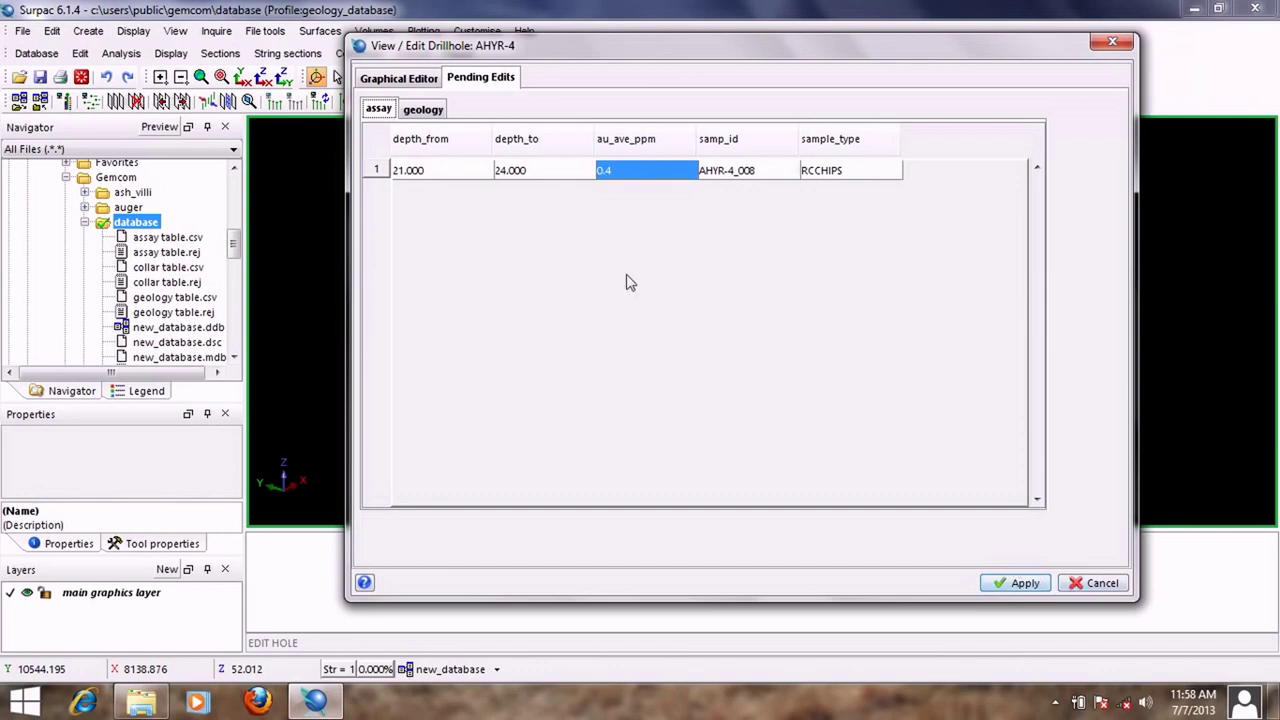
left_click(409, 80)
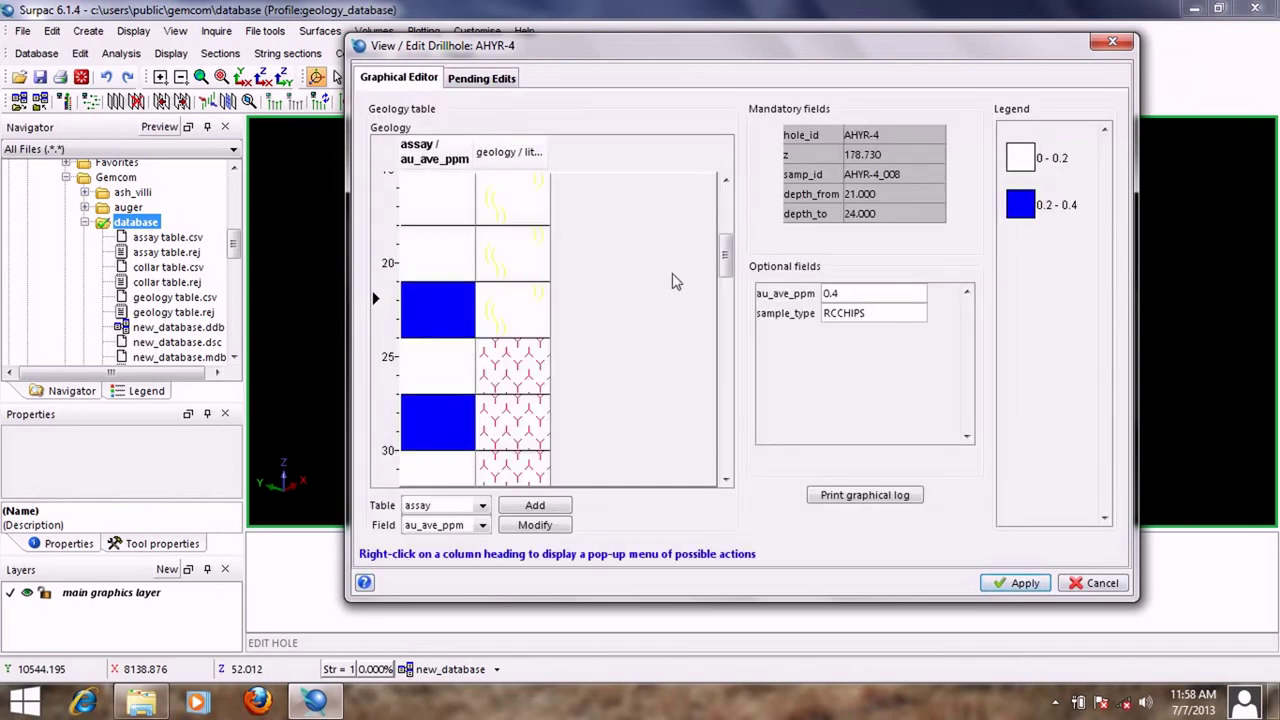
Step: Close drillhole AHYR-4 without saving the edited interval to the database
left_click_drag(726, 258, 727, 210)
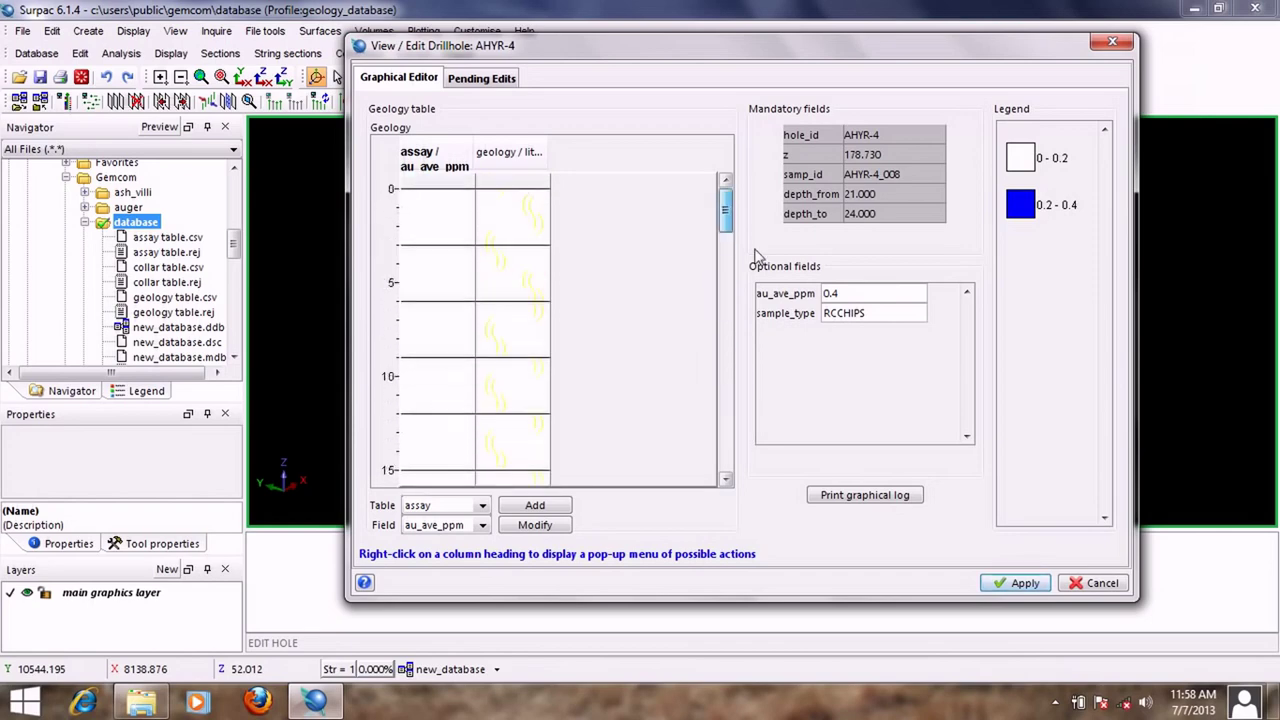
left_click(1094, 589)
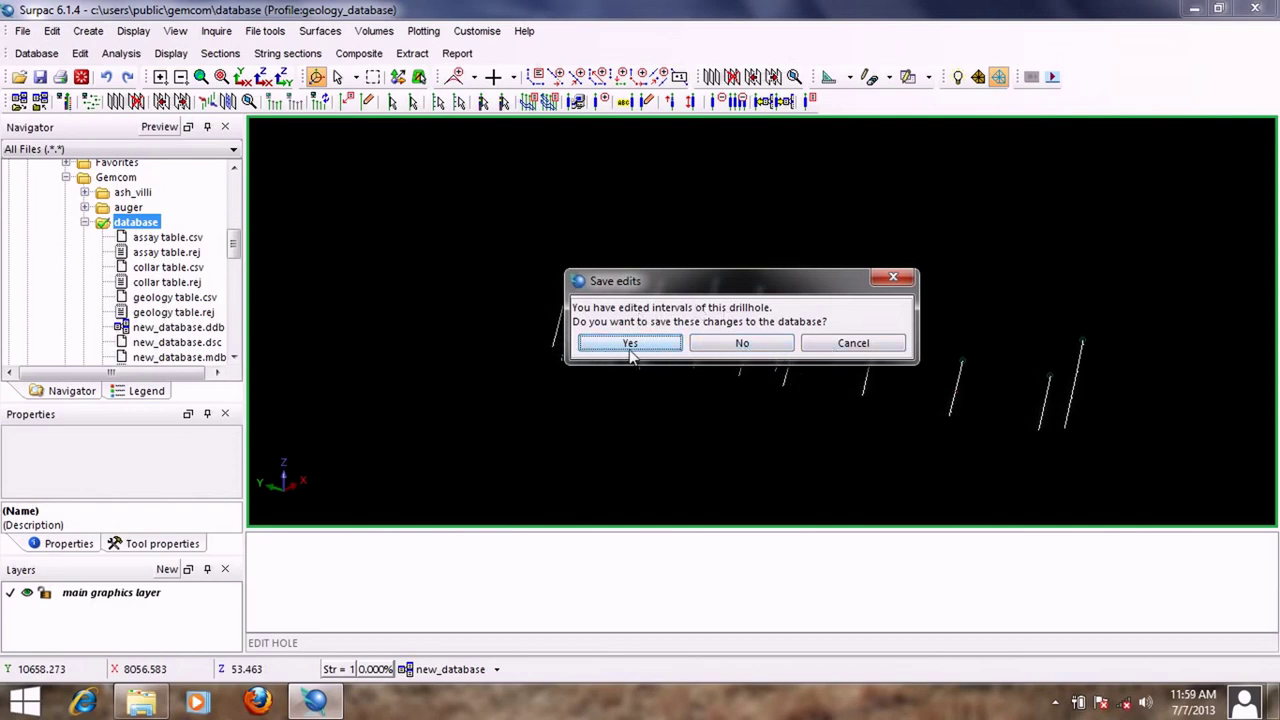
left_click(743, 345)
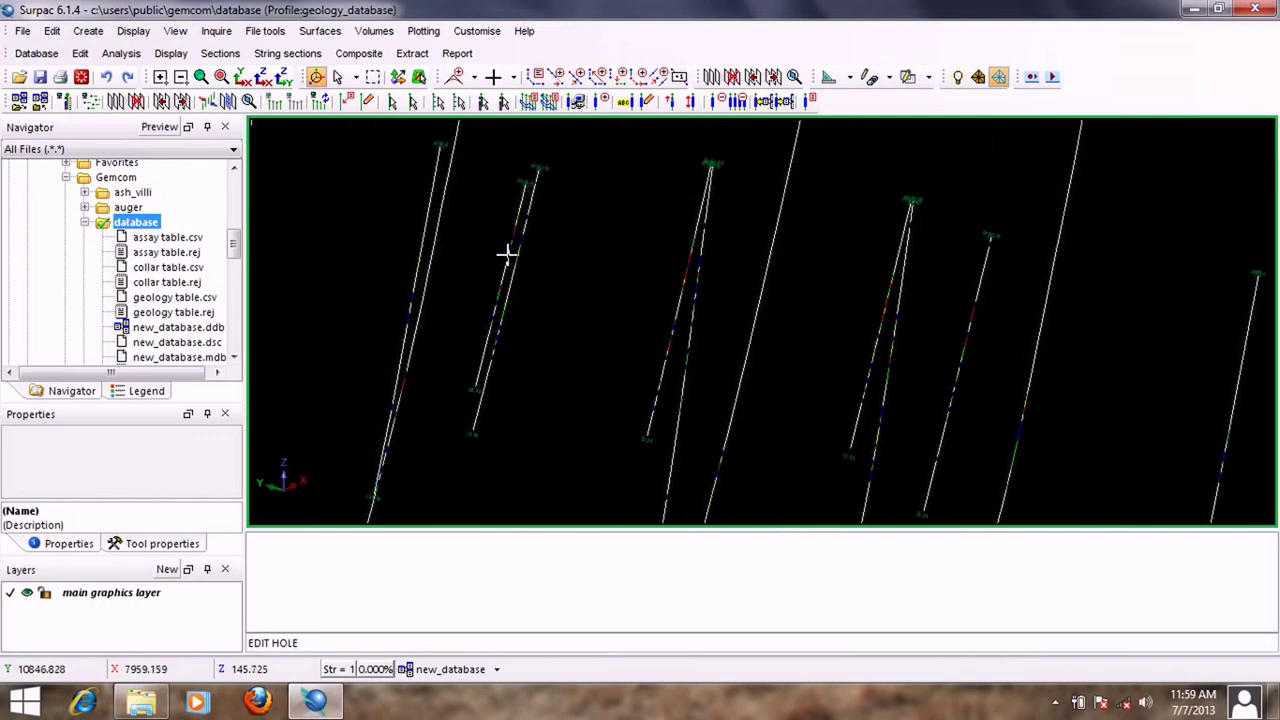
Step: Open drillhole AH-01-02 for viewing and editing by picking its trace in the graphics view
scroll(697, 289, "up", 2)
scroll(700, 300, "up", 1)
scroll(700, 300, "down", 3)
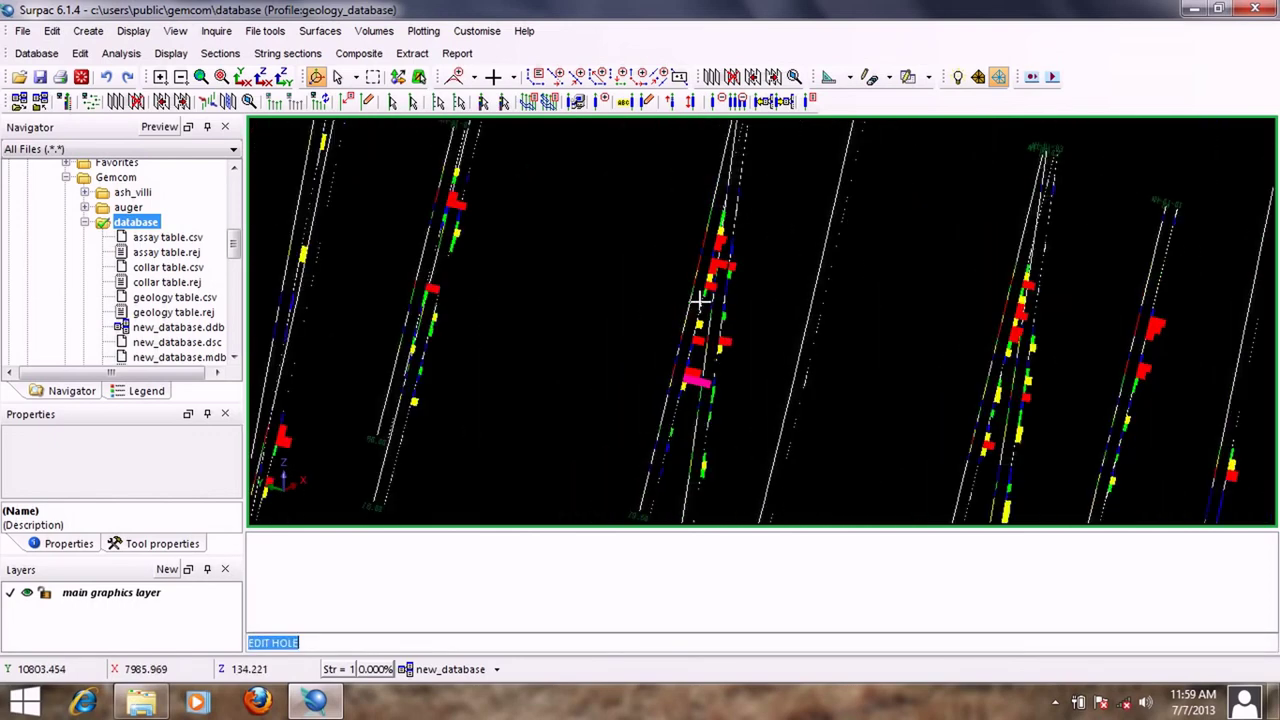
scroll(914, 286, "up", 2)
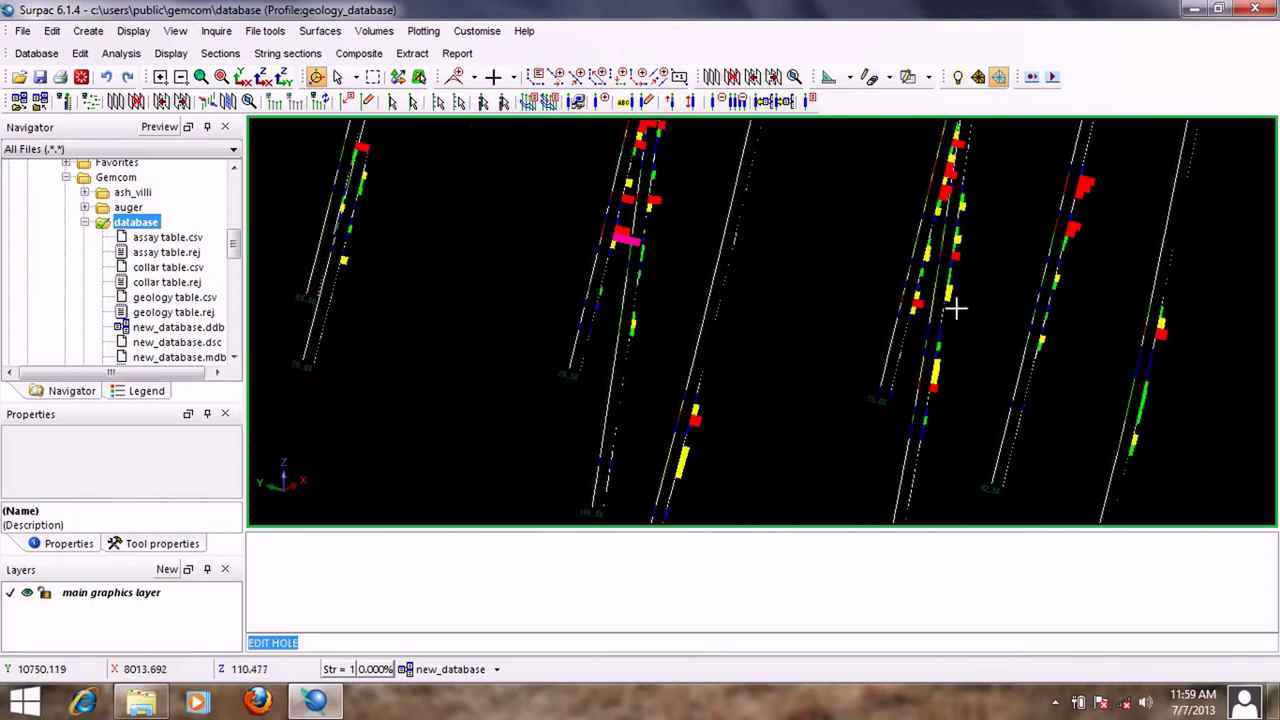
scroll(920, 303, "down", 2)
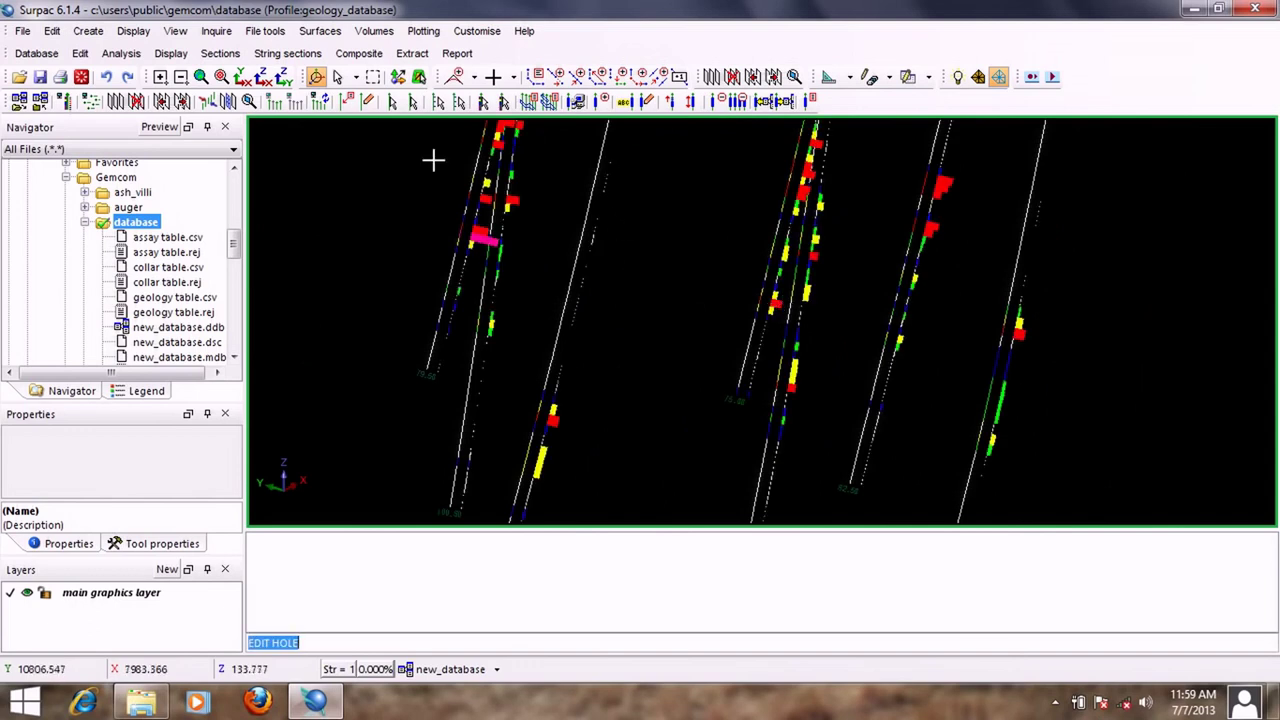
left_click(170, 53)
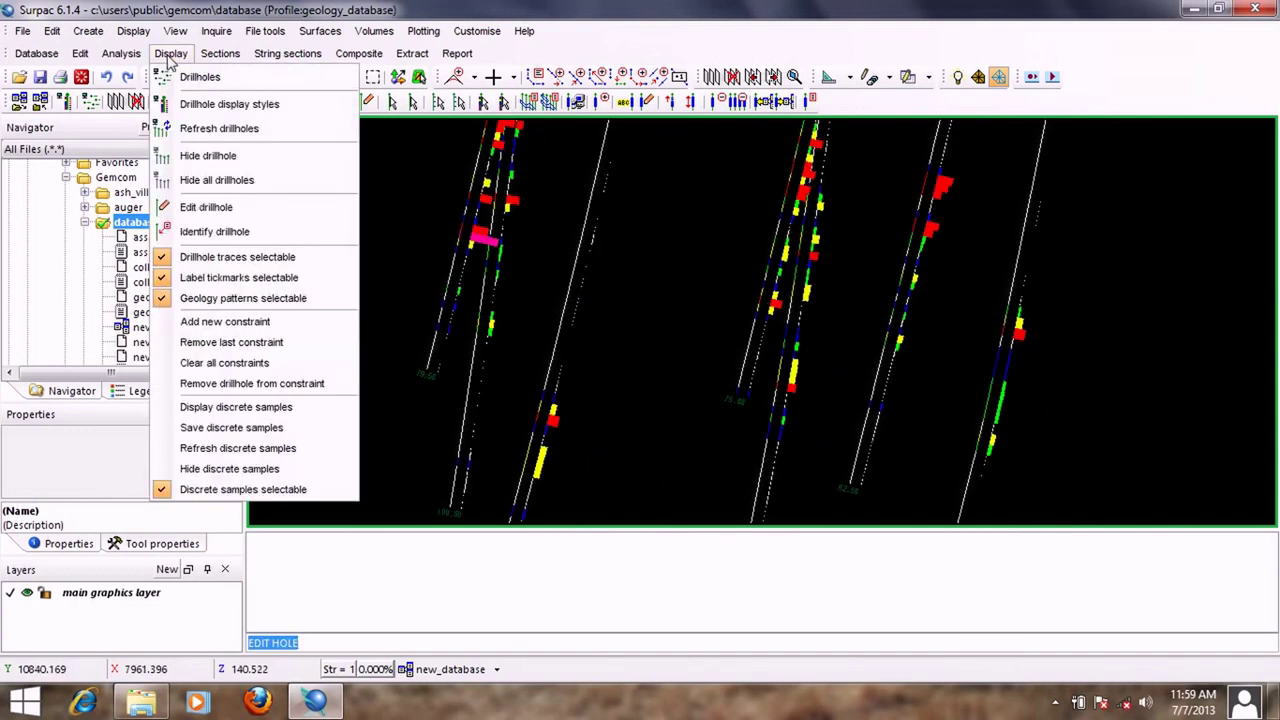
left_click(224, 207)
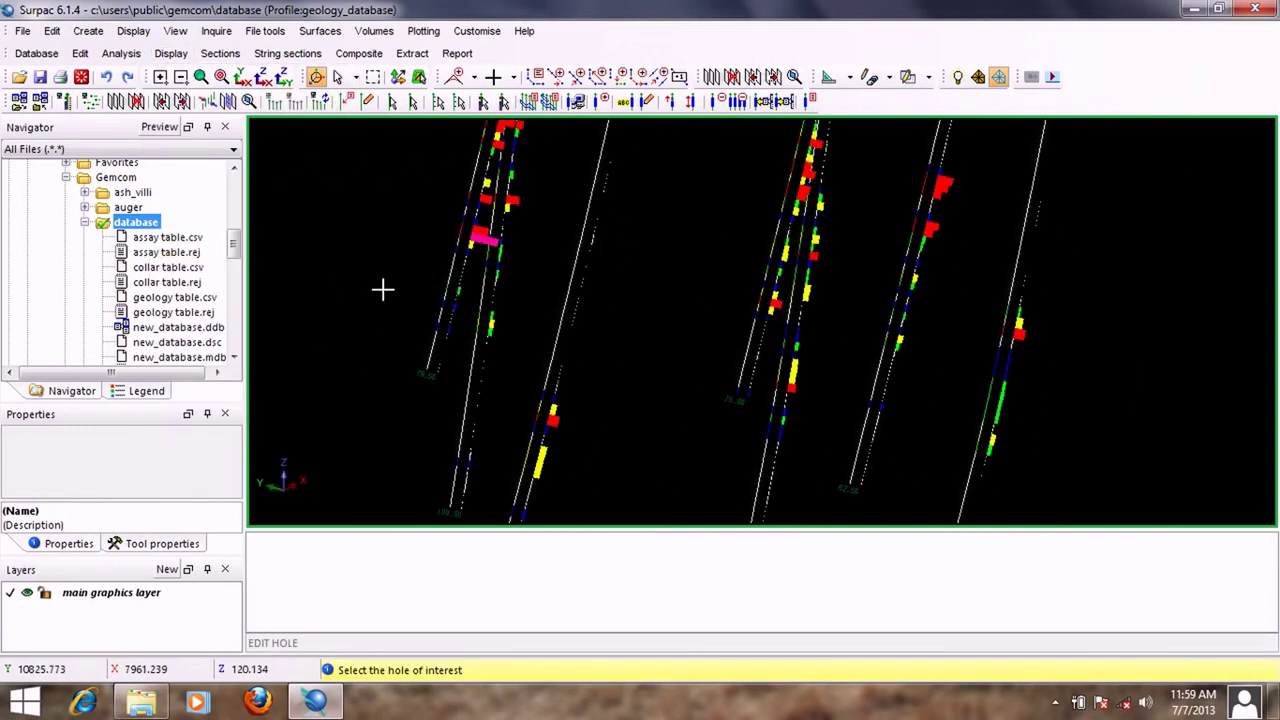
left_click(740, 347)
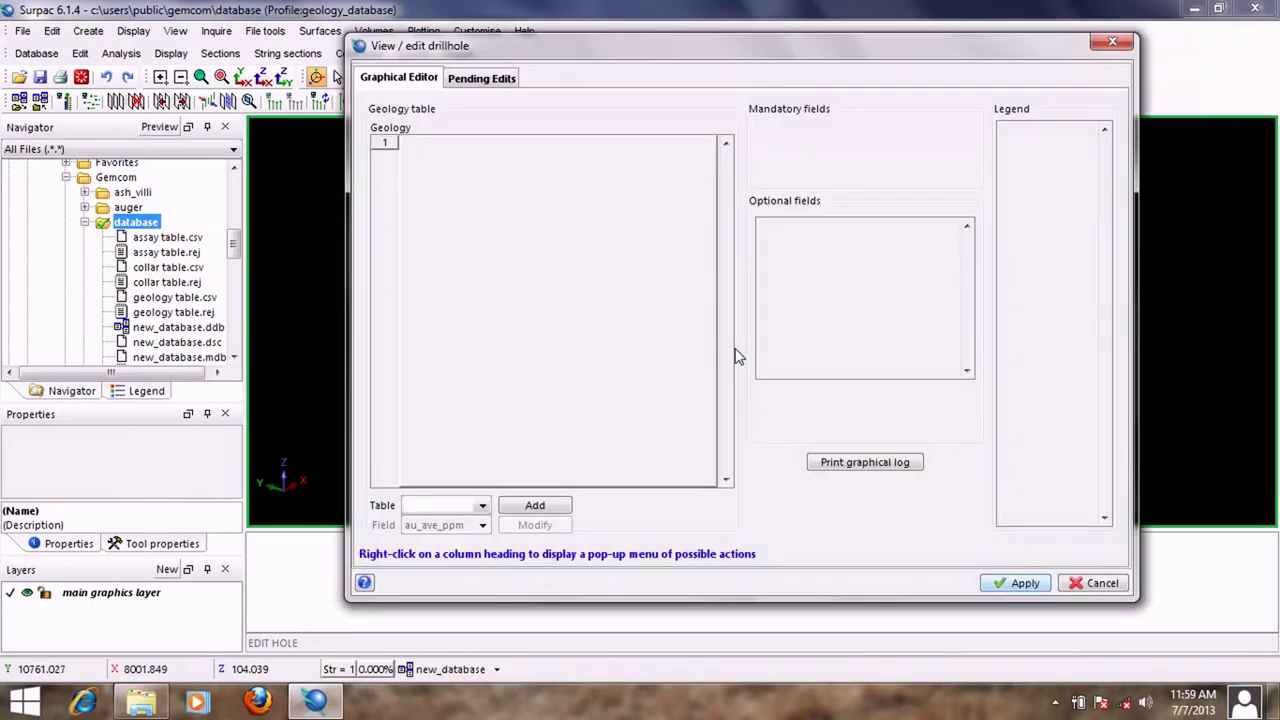
Step: Add another assay au_ave_ppm column to the graphical log of drillhole AH-01-02
left_click(482, 505)
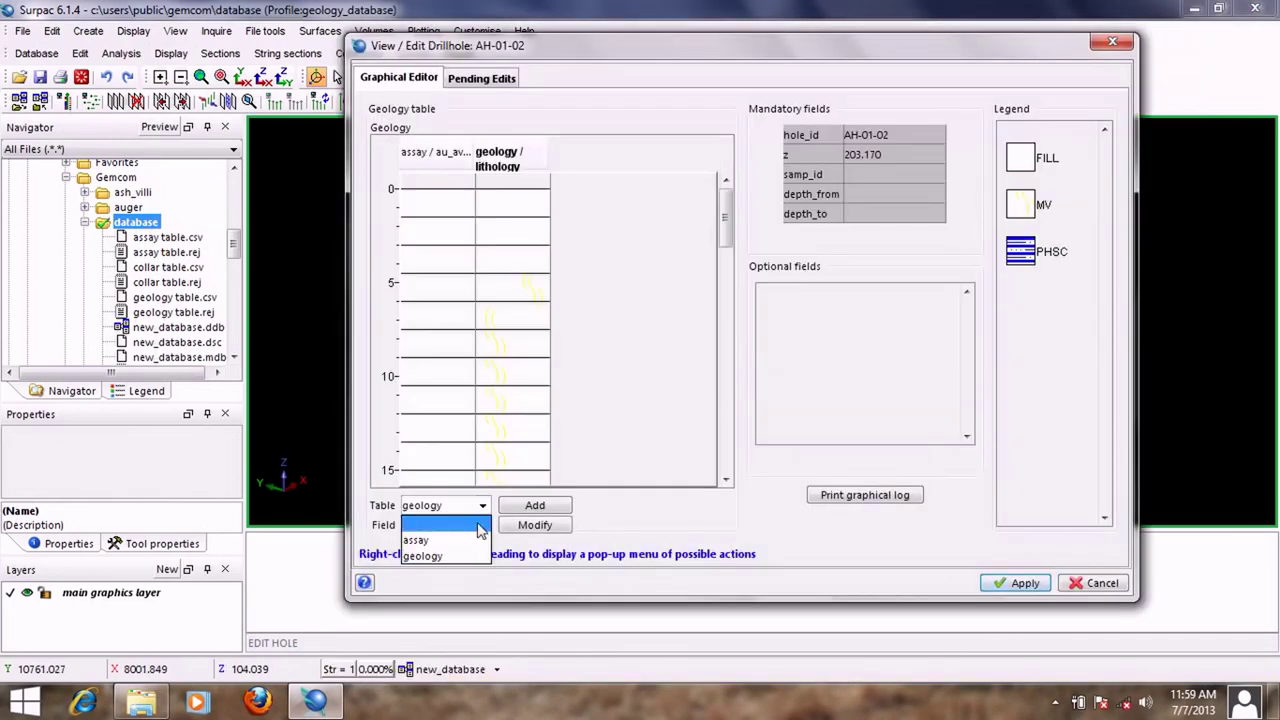
left_click(473, 541)
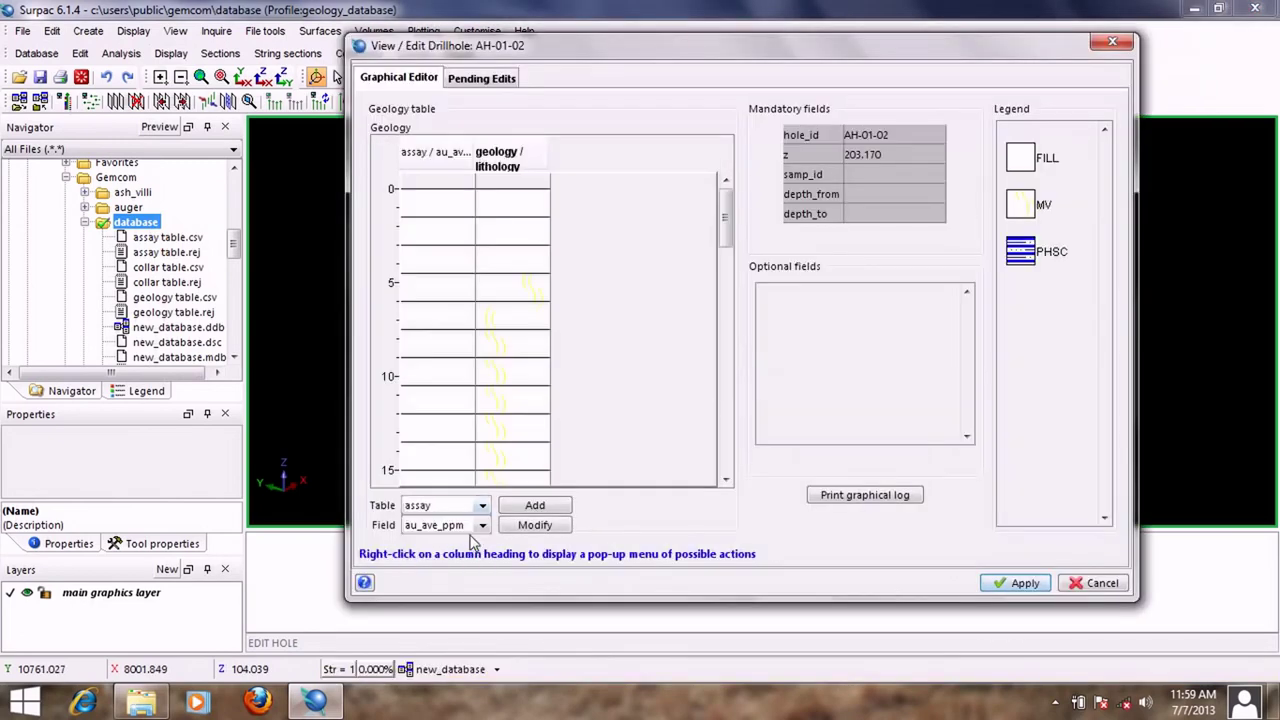
left_click(535, 507)
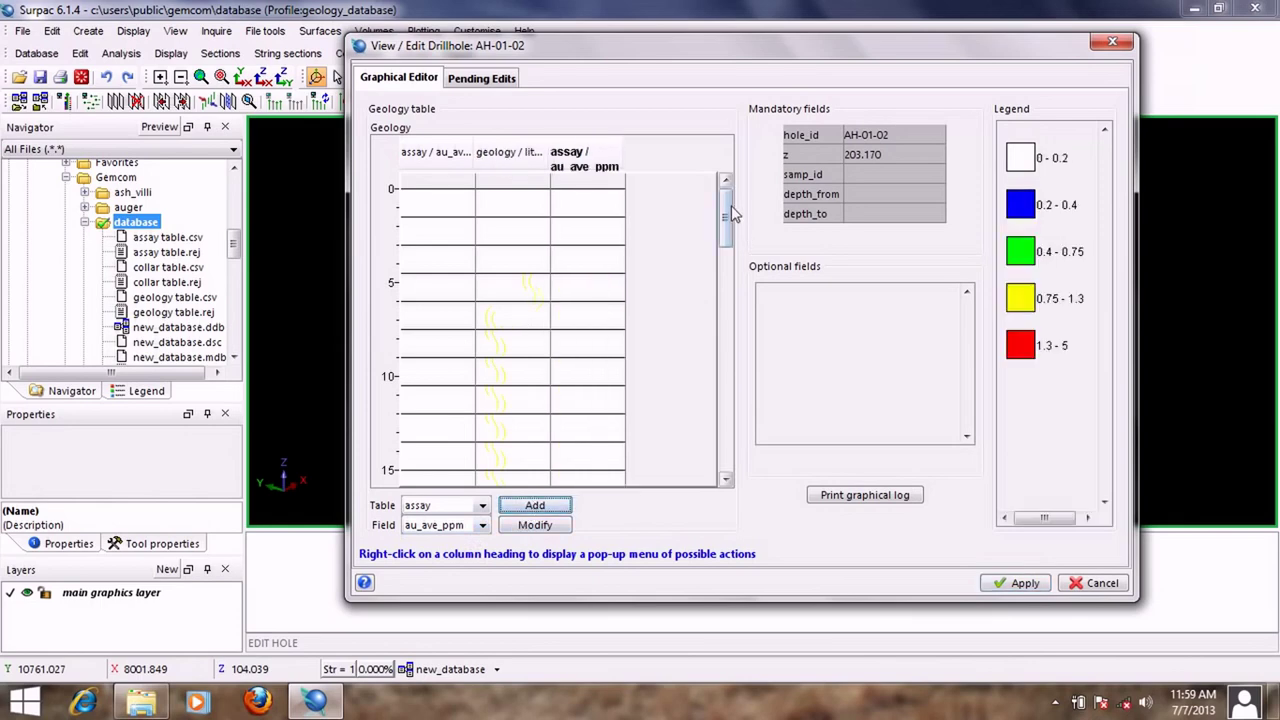
left_click_drag(726, 214, 731, 270)
scroll(730, 272, "down", 3)
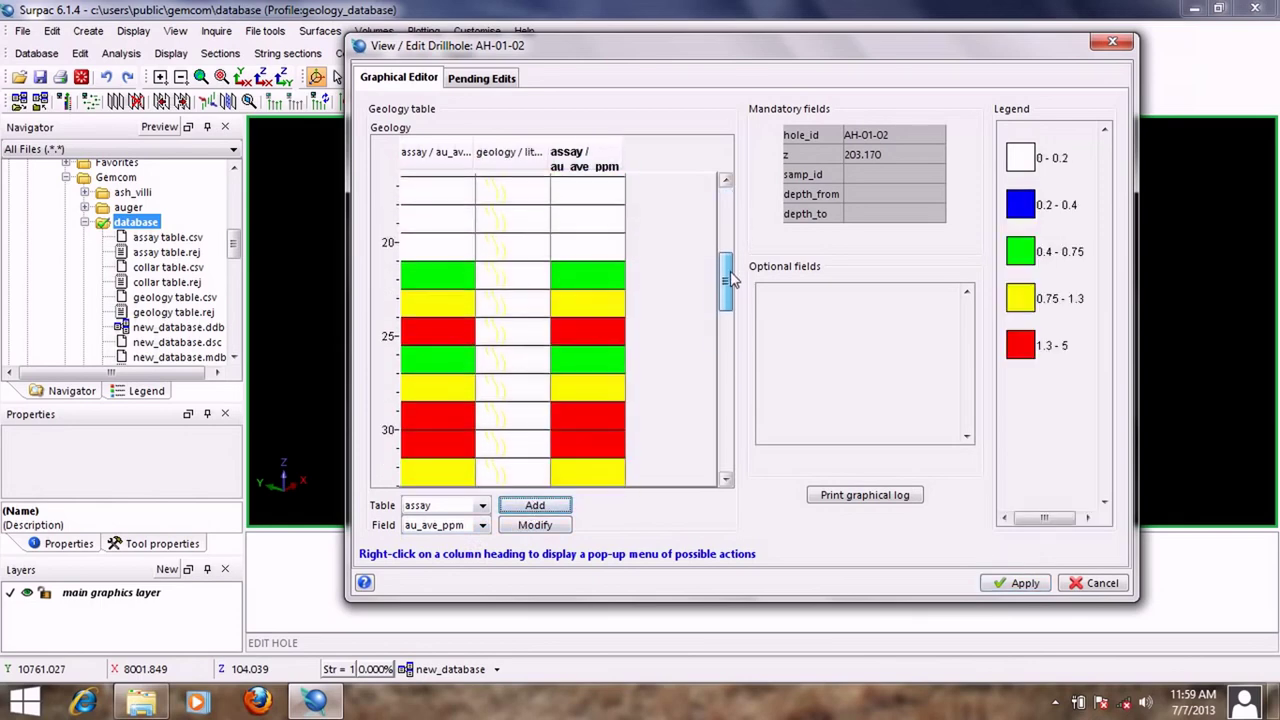
Step: Remove the duplicate assay au_ave_ppm column from the graphical log
left_click(597, 162)
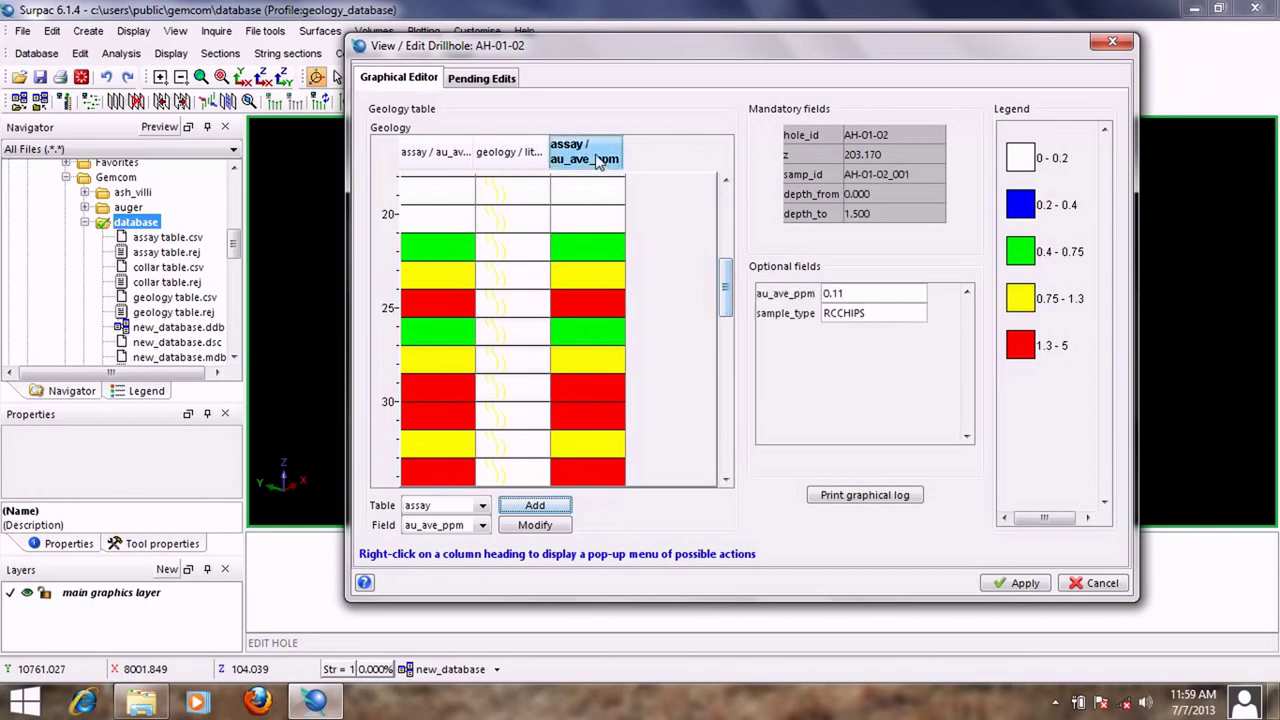
right_click(595, 156)
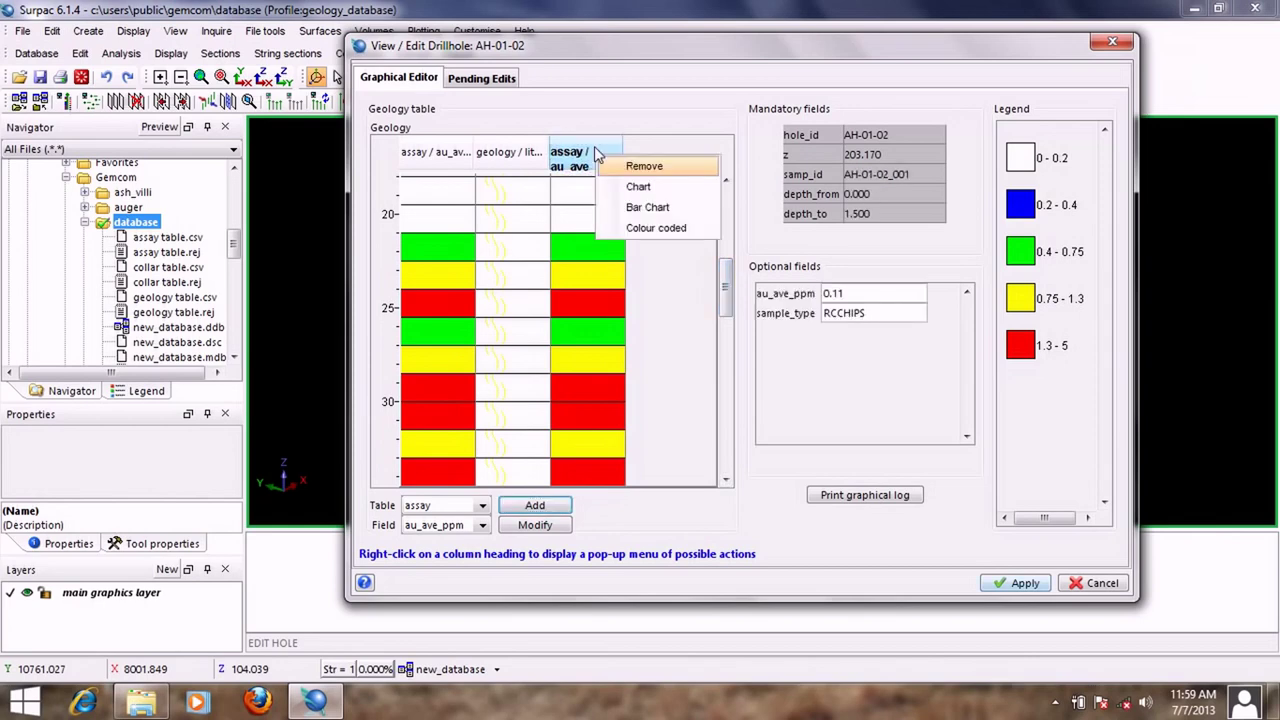
left_click(648, 162)
Step: Examine the gold grade intervals against the lithology down drillhole AH-01-02, and close its graphical log
scroll(727, 300, "down", 4)
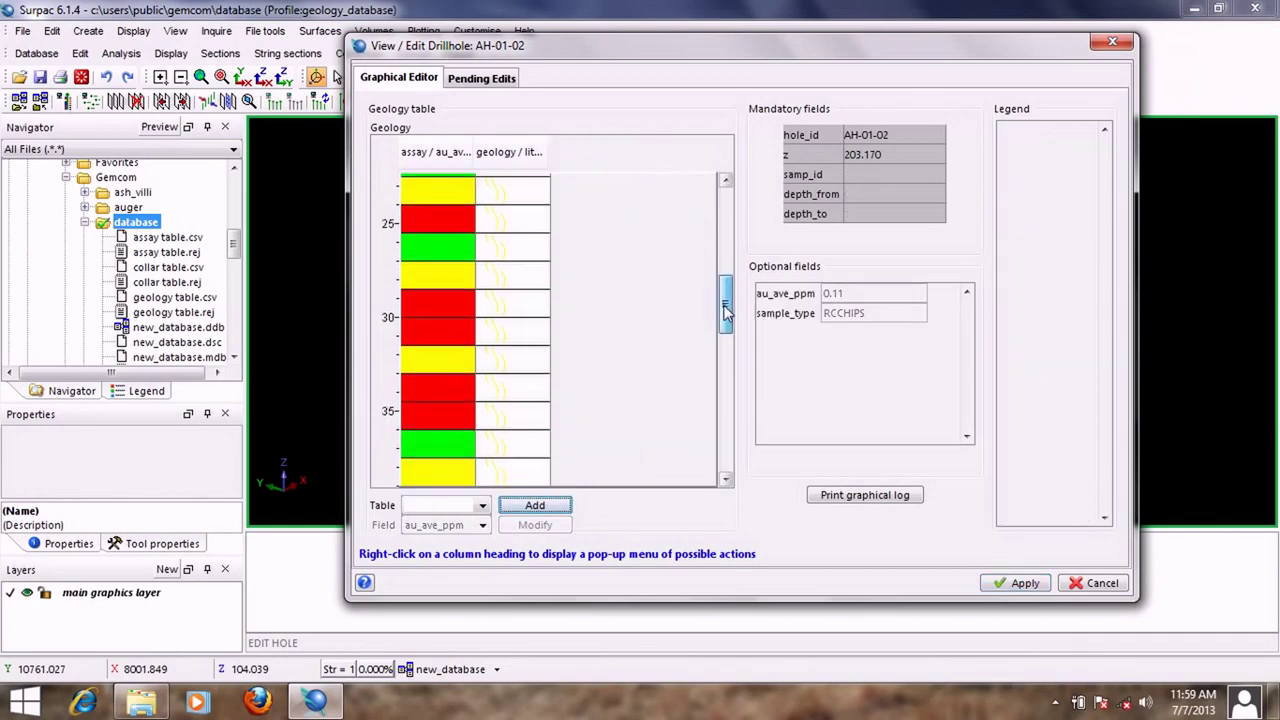
mouse_move(428, 251)
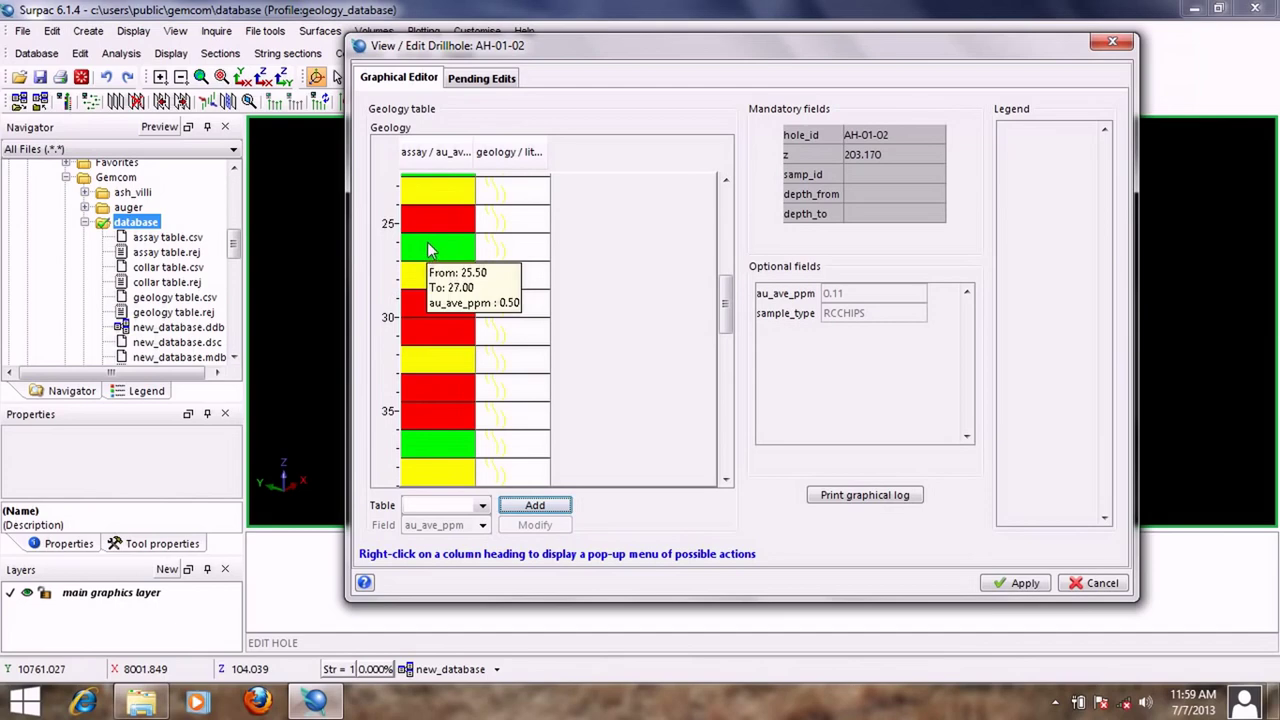
mouse_move(512, 248)
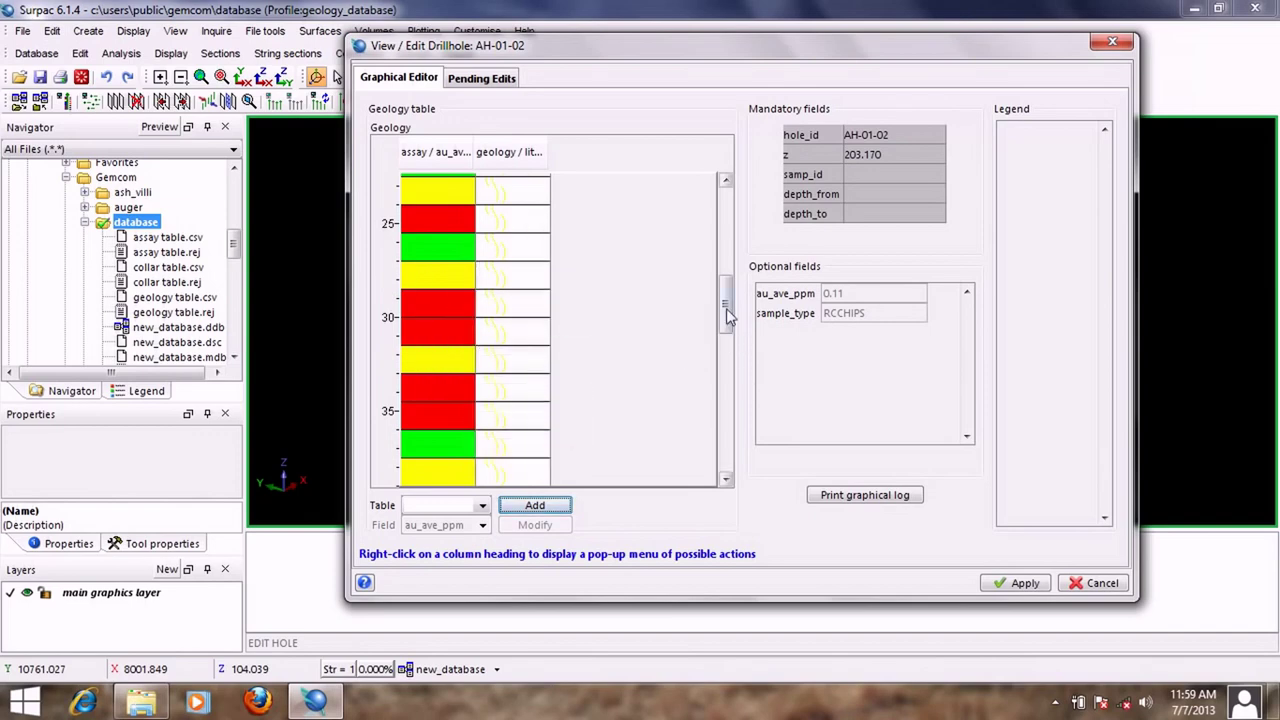
left_click_drag(726, 308, 727, 400)
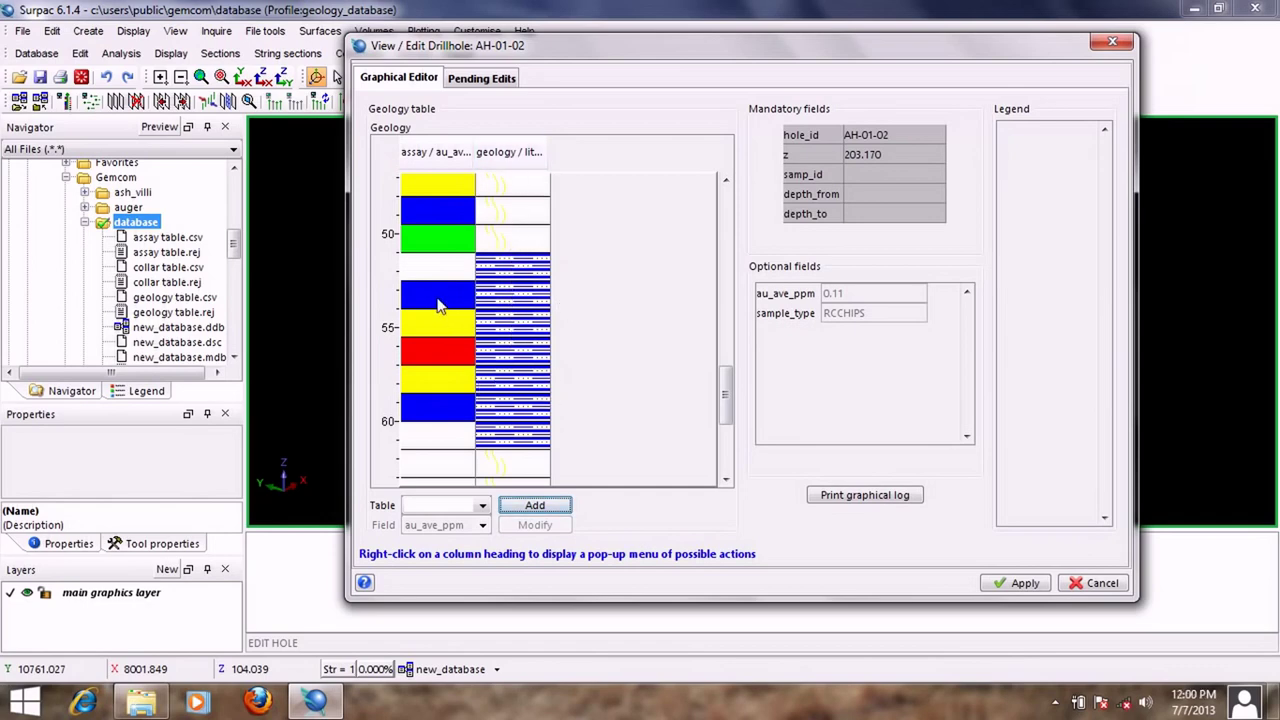
mouse_move(438, 305)
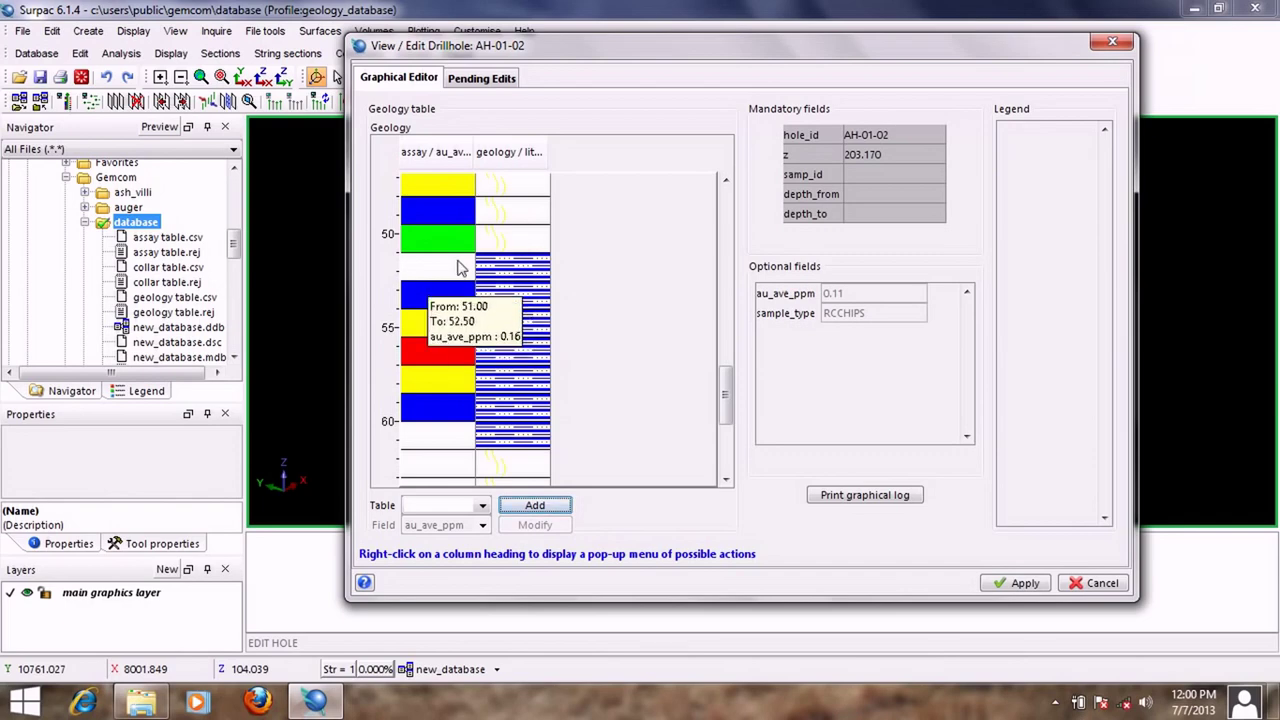
mouse_move(439, 255)
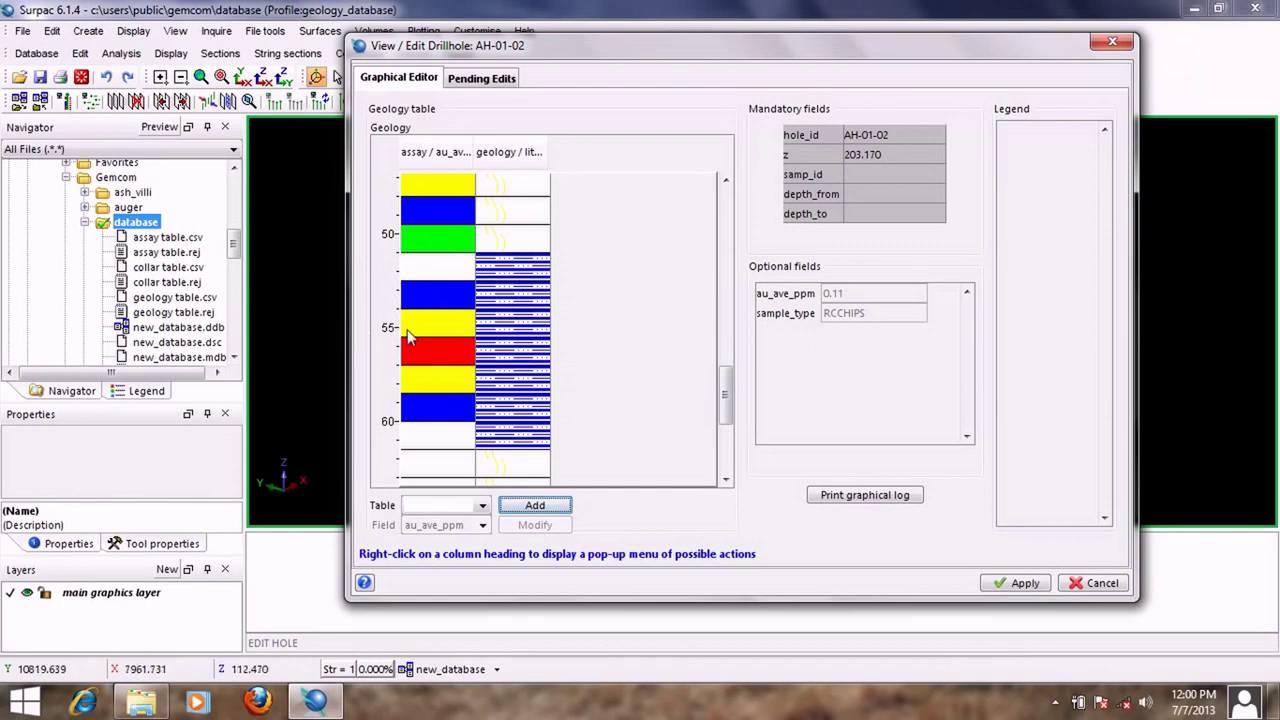
scroll(727, 390, "up", 10)
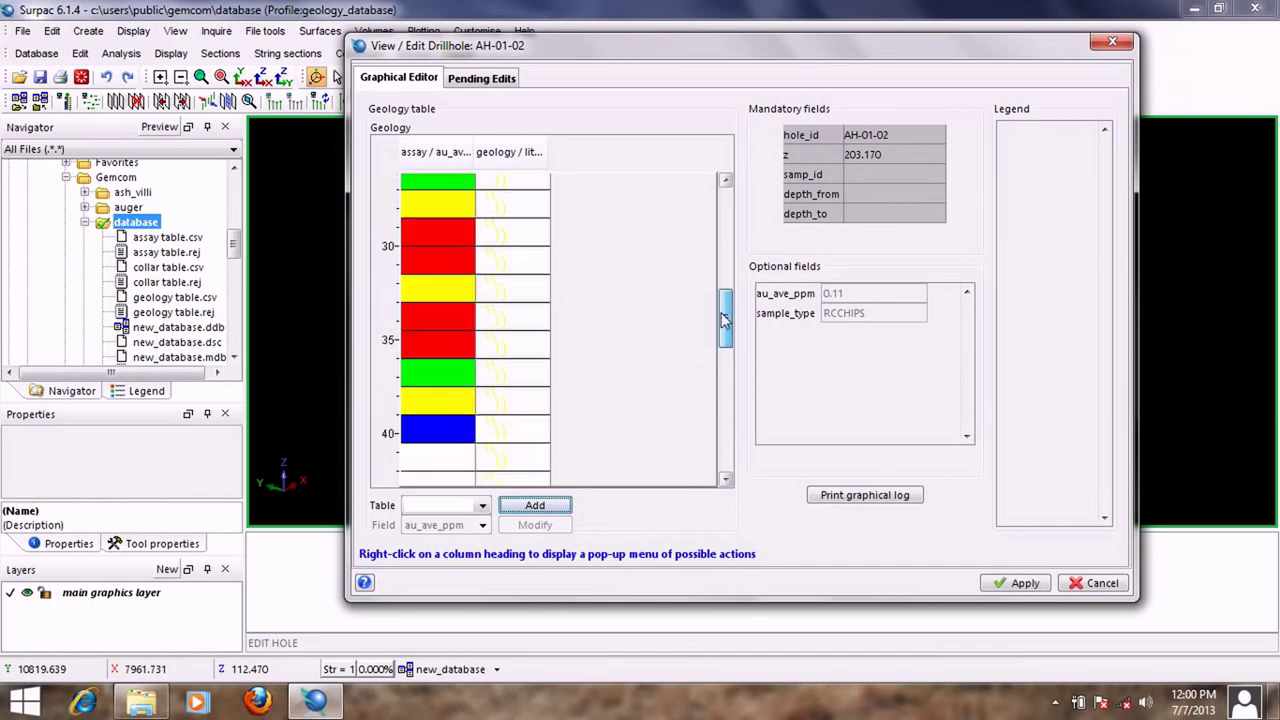
left_click(1100, 583)
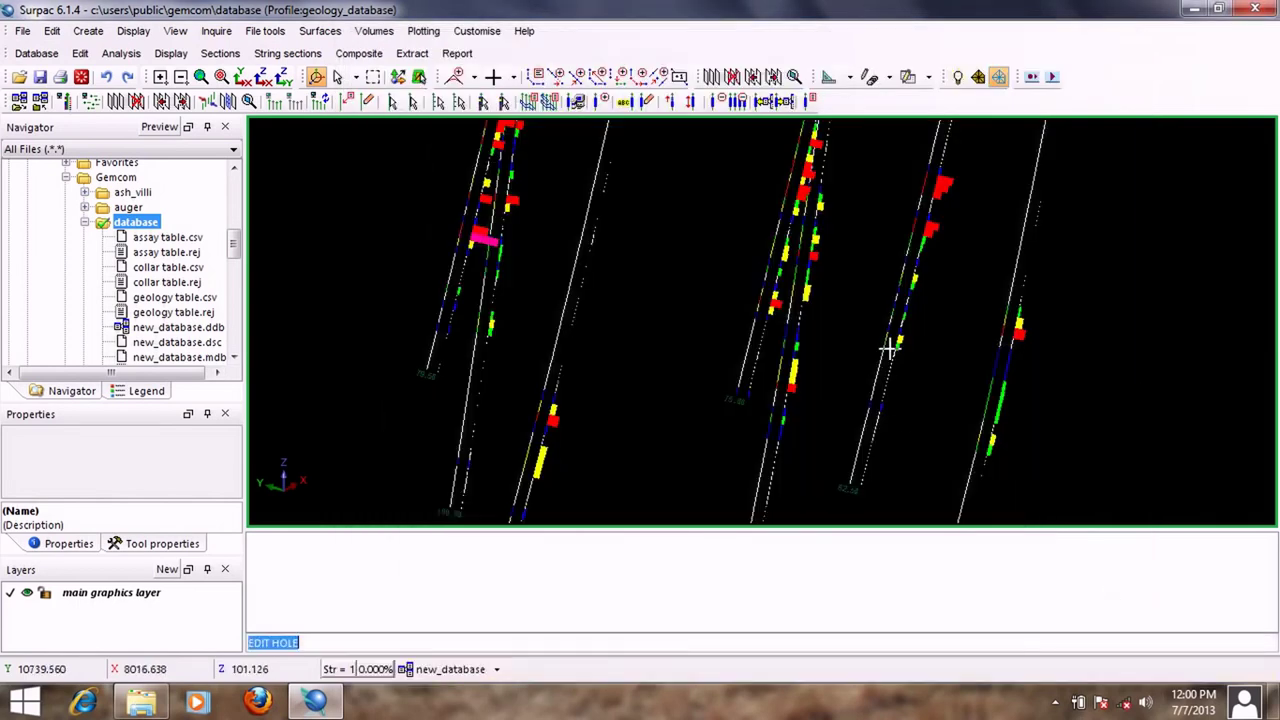
middle_click_drag(891, 346, 752, 282)
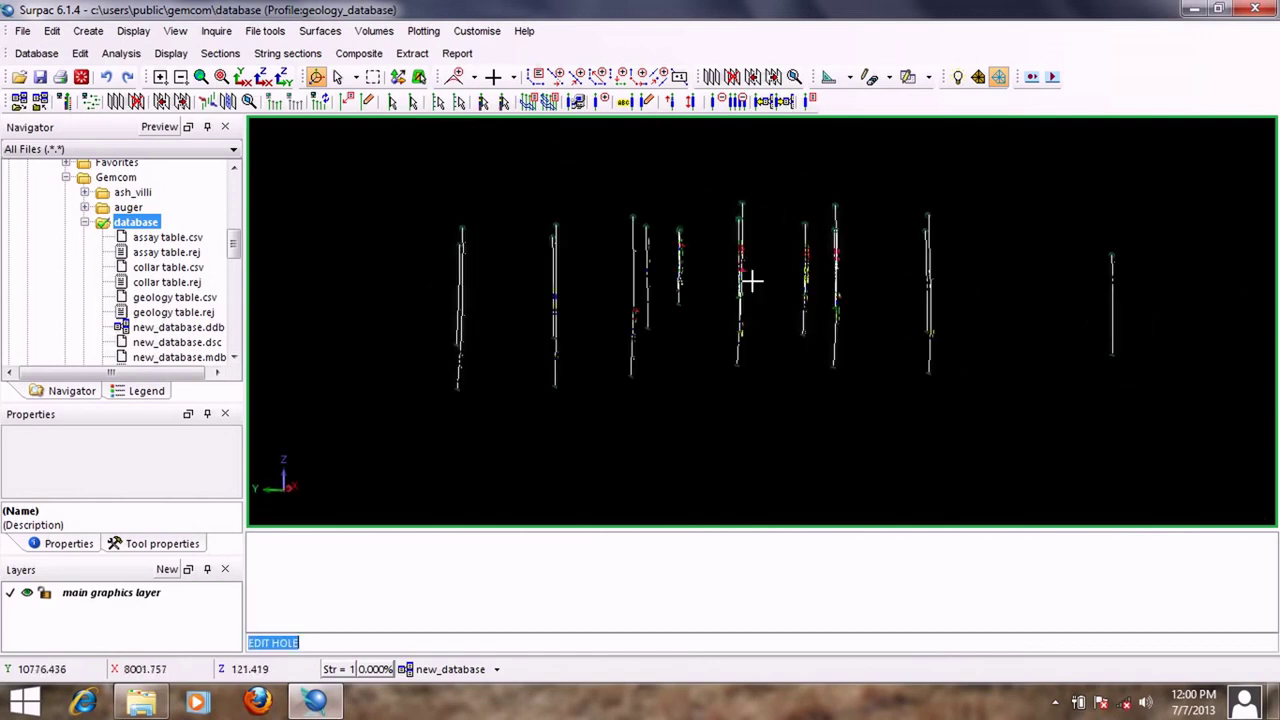
scroll(766, 280, "up", 5)
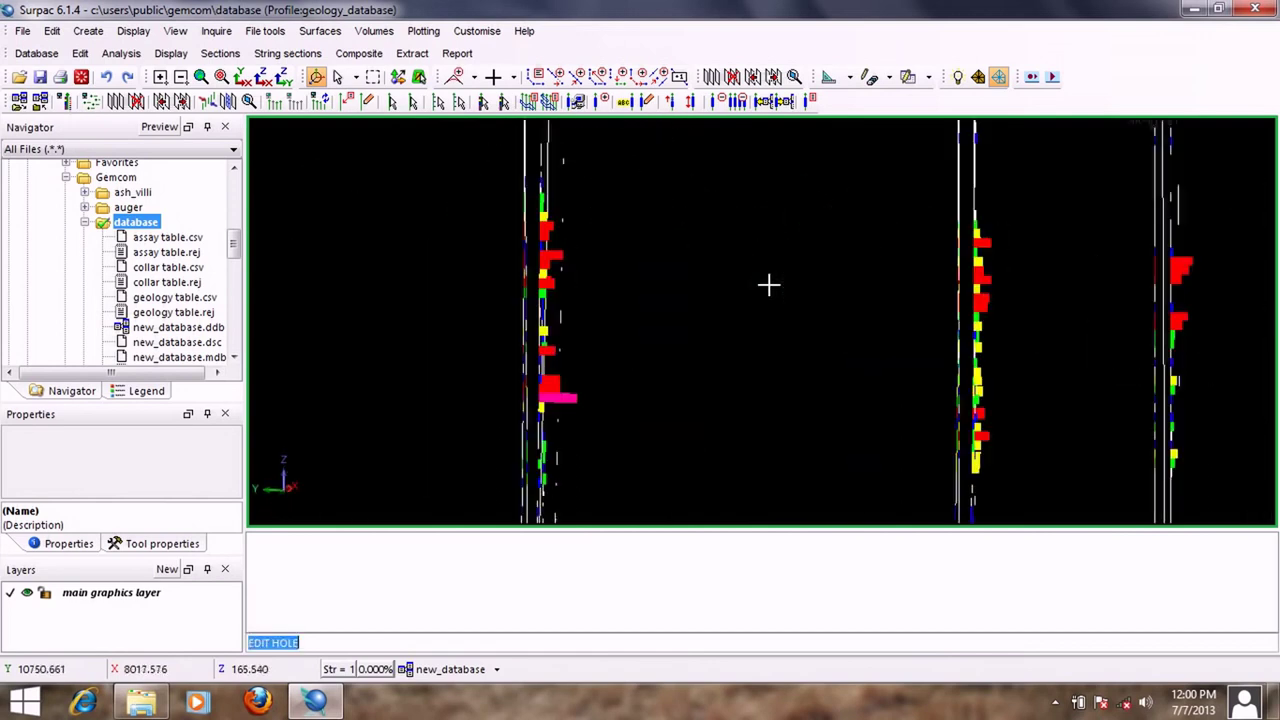
middle_click_drag(768, 286, 814, 379)
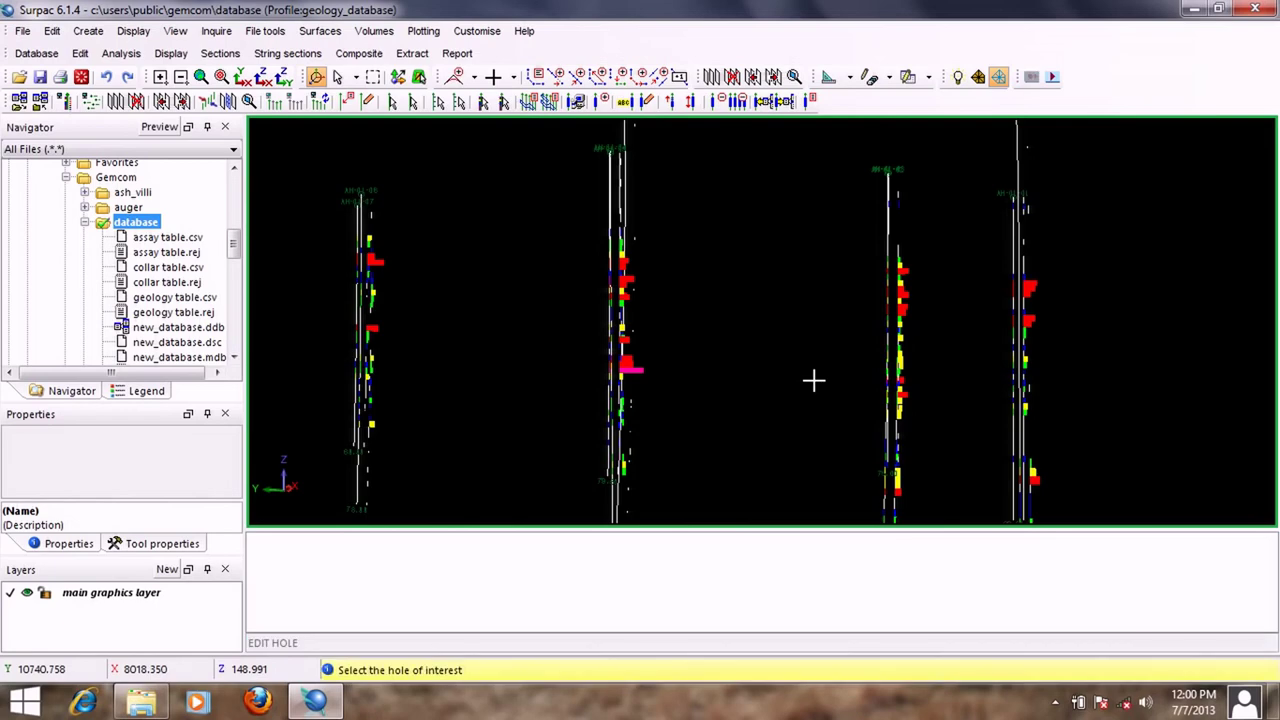
key("Escape")
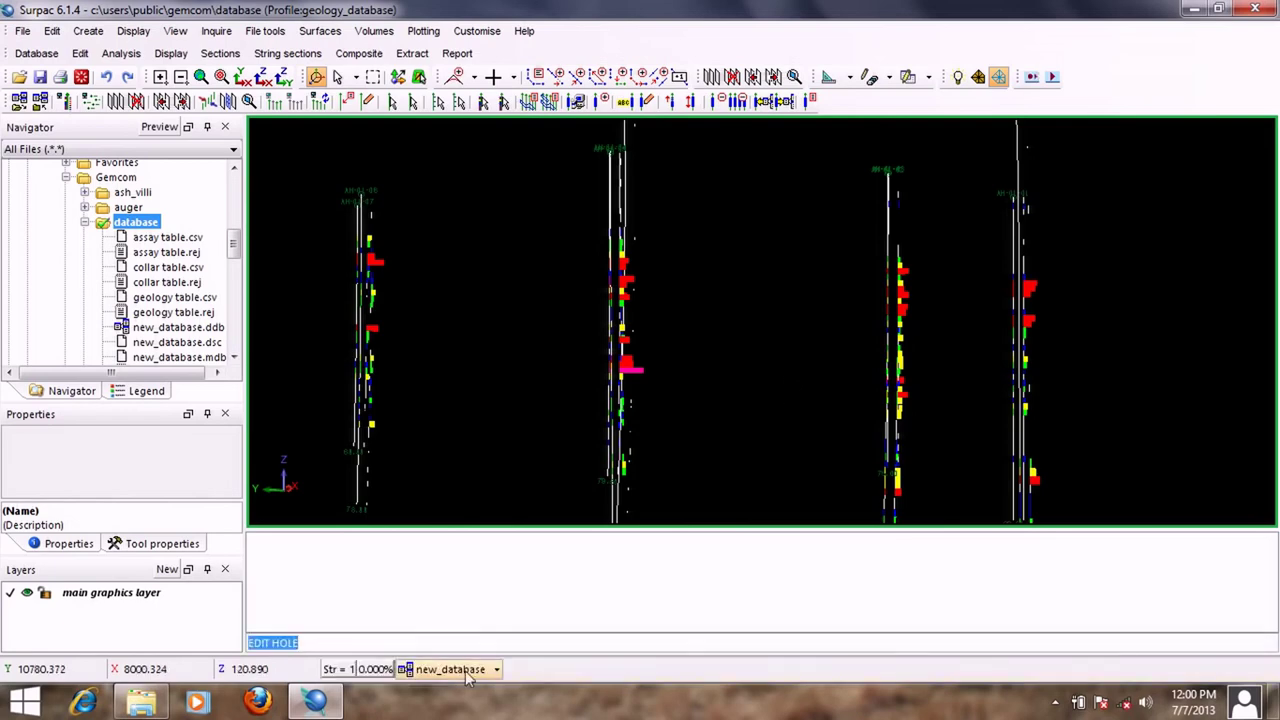
Step: Redisplay the drillholes without the au_ave_ppm filled-bar graph by clearing the graph's table setting
left_click(465, 670)
left_click(463, 542)
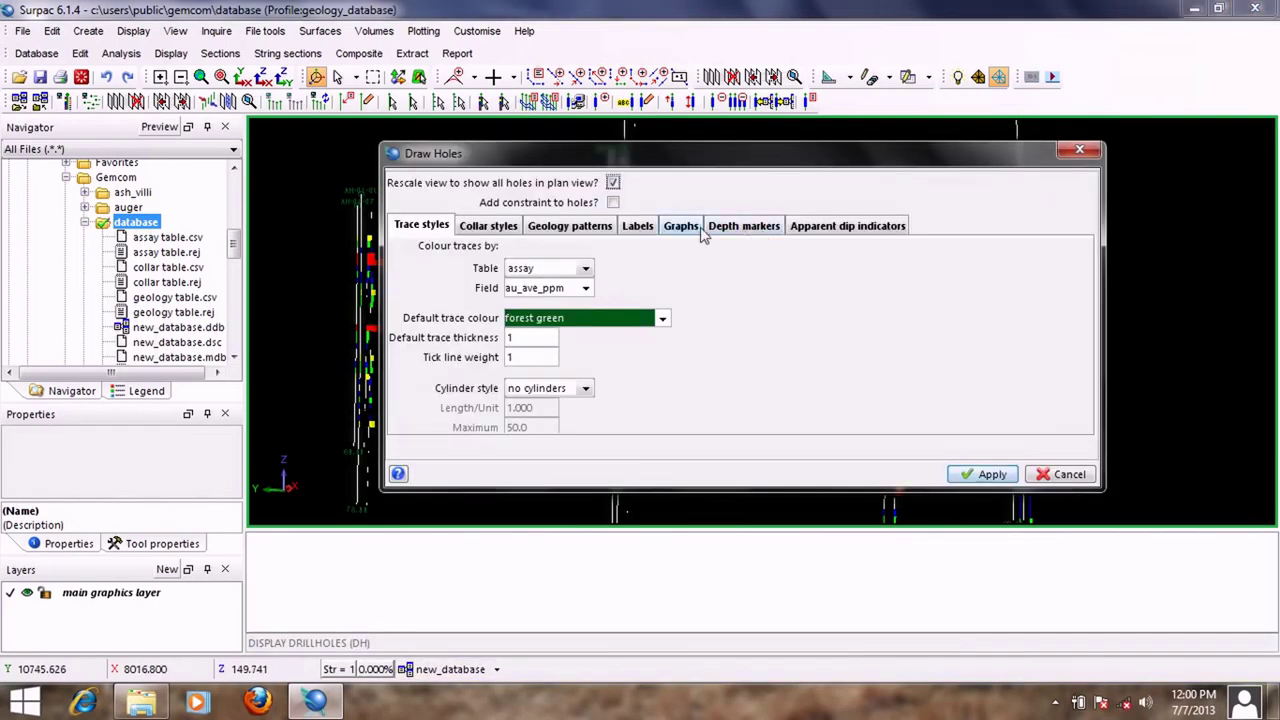
left_click(683, 226)
left_click(486, 288)
left_click(533, 340)
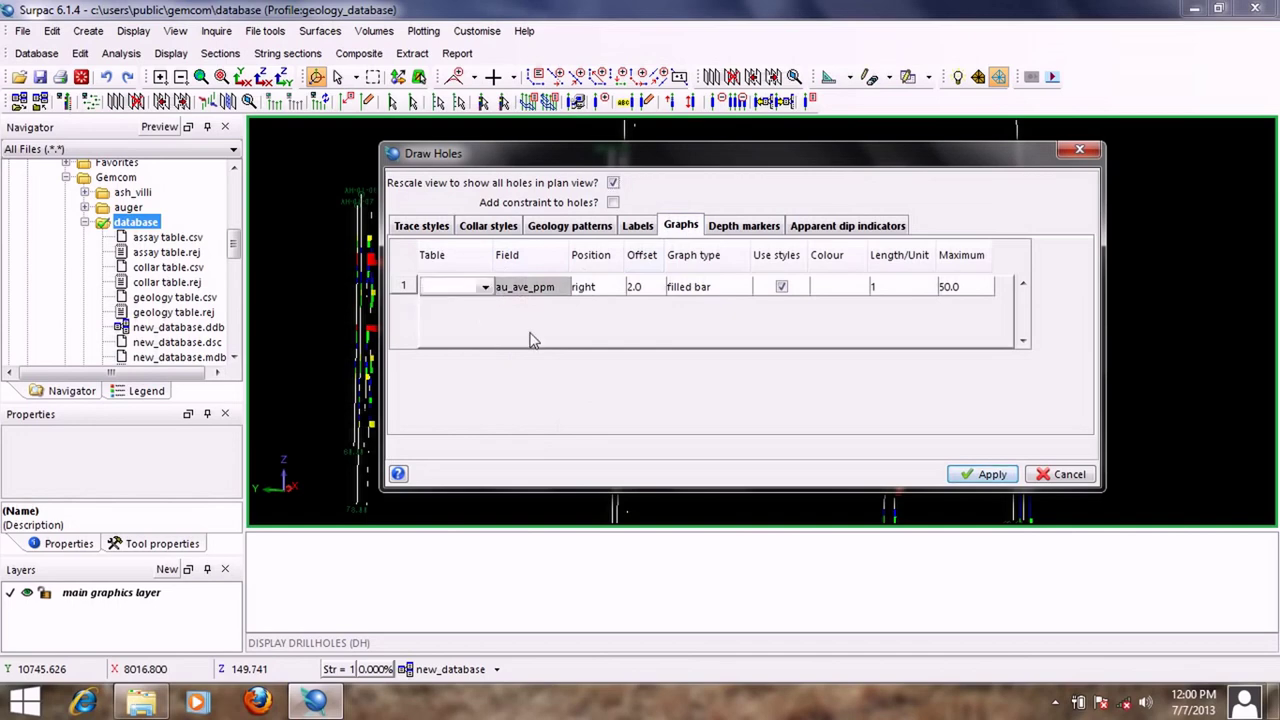
left_click(992, 475)
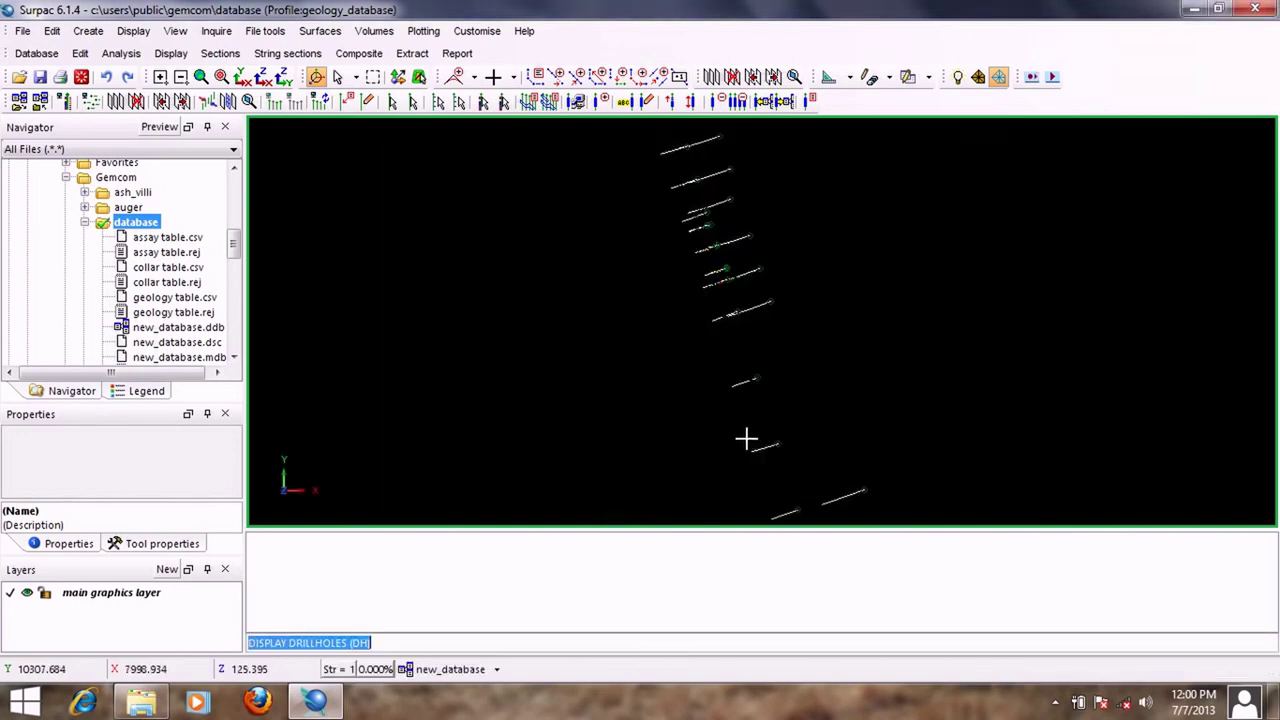
scroll(660, 318, "up", 6)
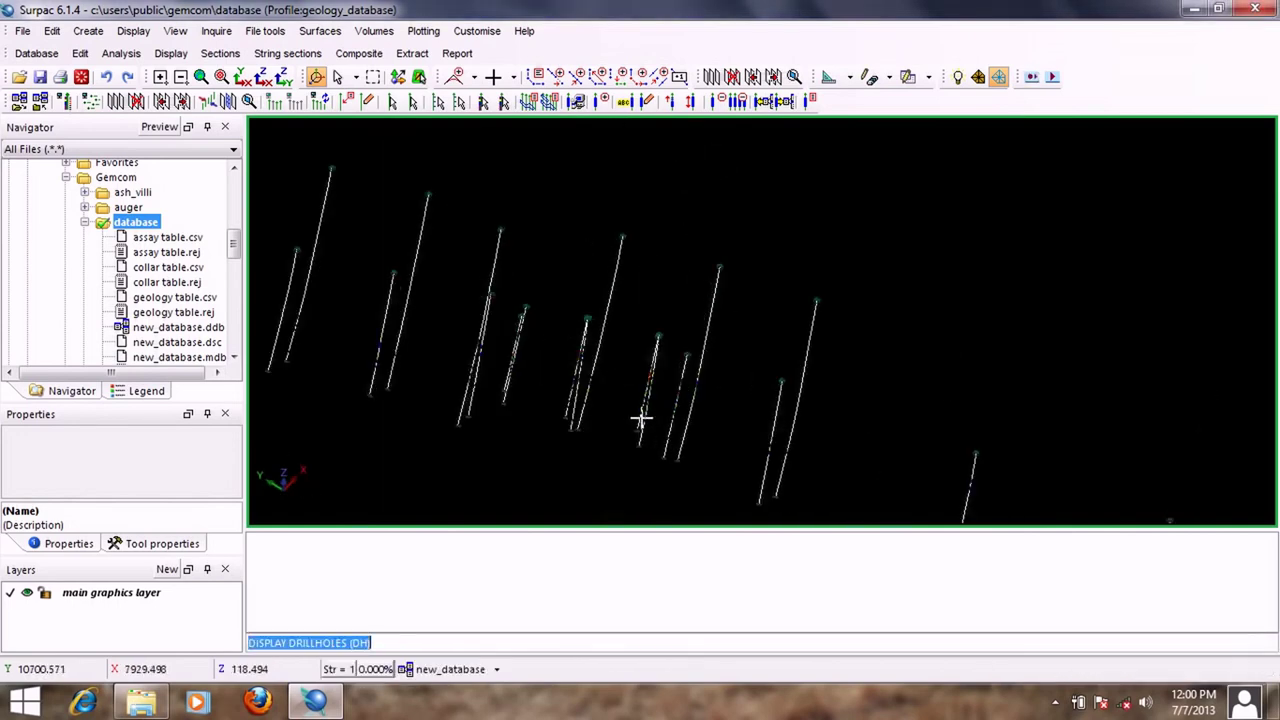
scroll(805, 300, "down", 2)
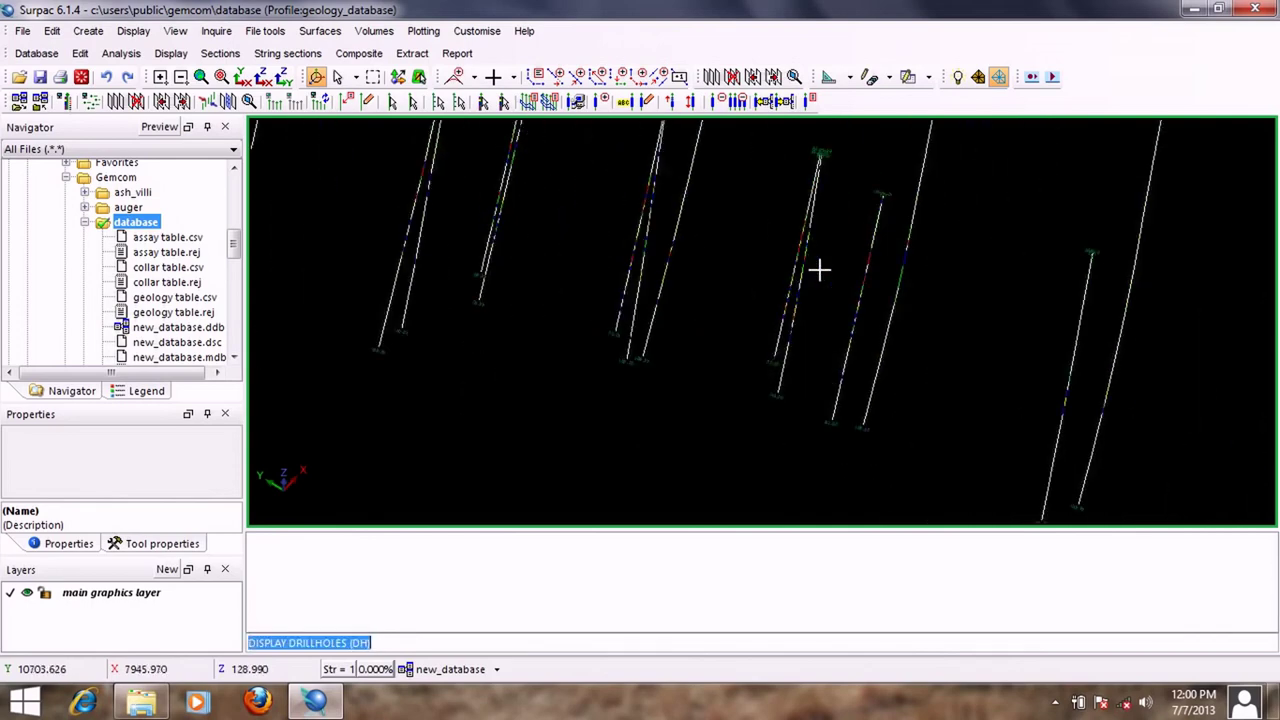
left_click_drag(820, 270, 736, 264)
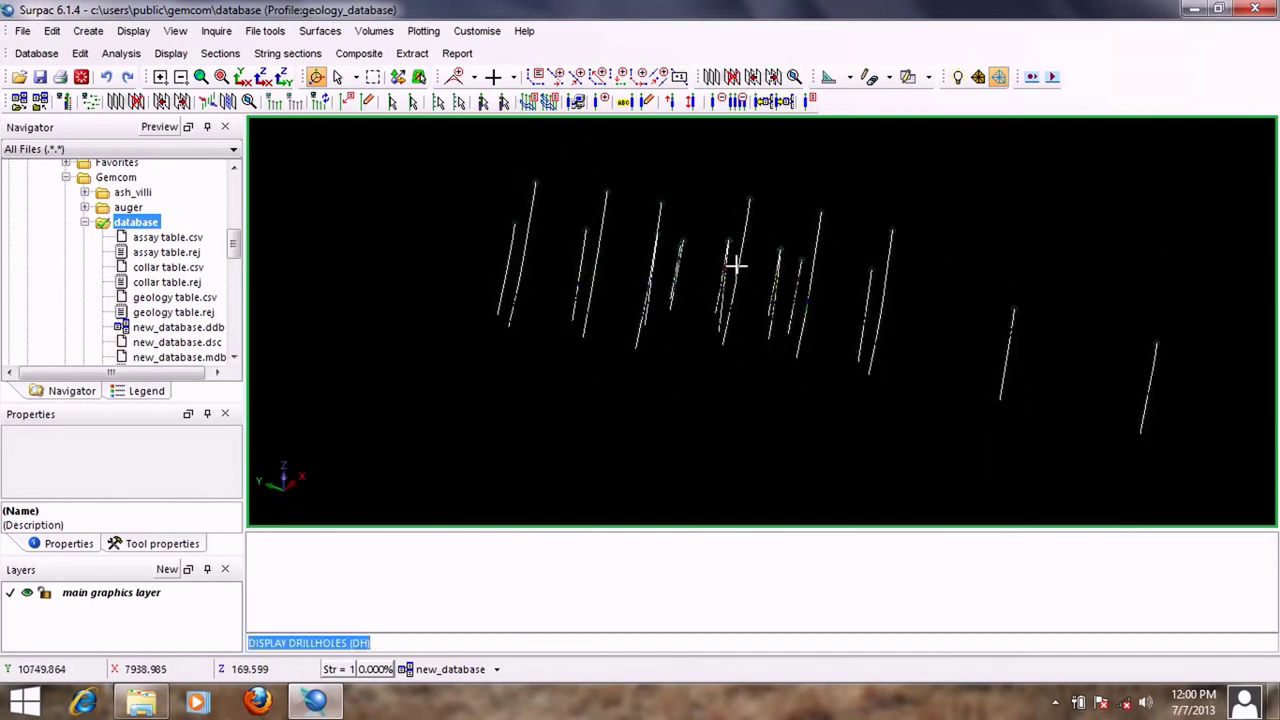